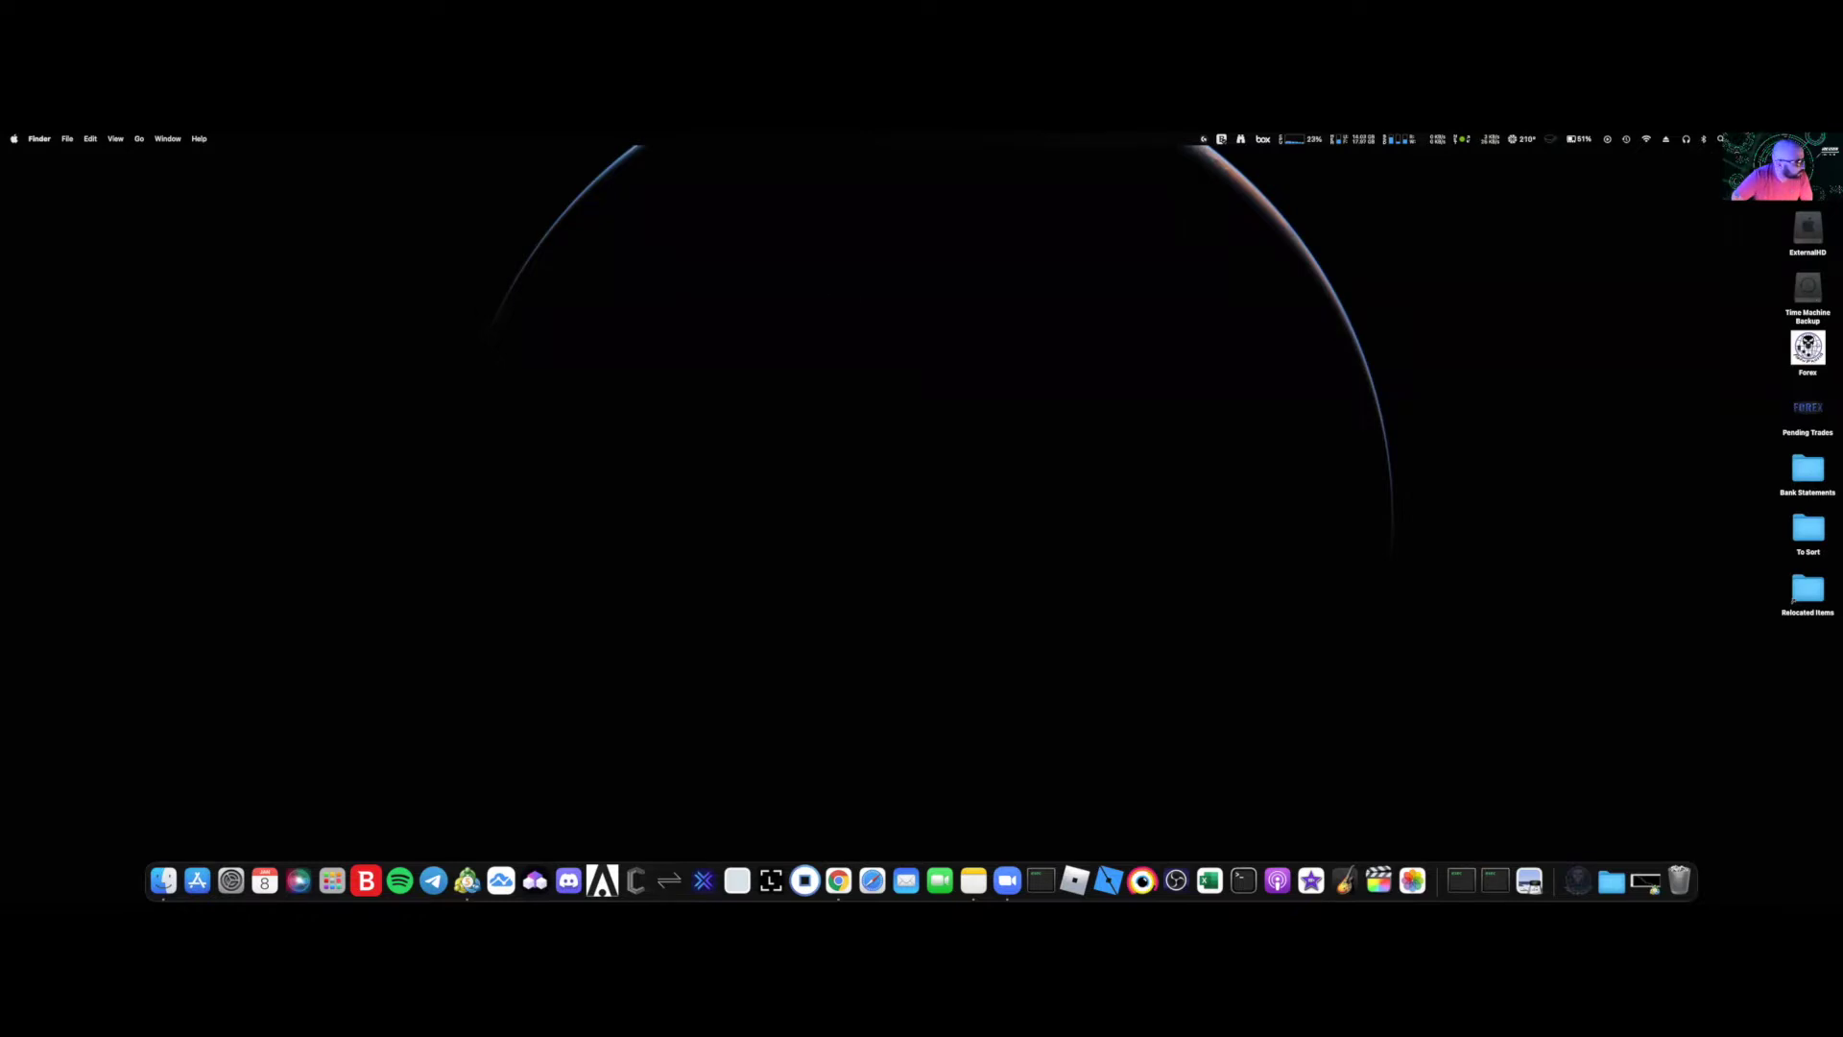
# - Switch to Chrome, widen its window and review the EarnForex Position Size Calculator page's features, interface, input parameters, screenshots and installation notes
pyautogui.press('super+Tab')
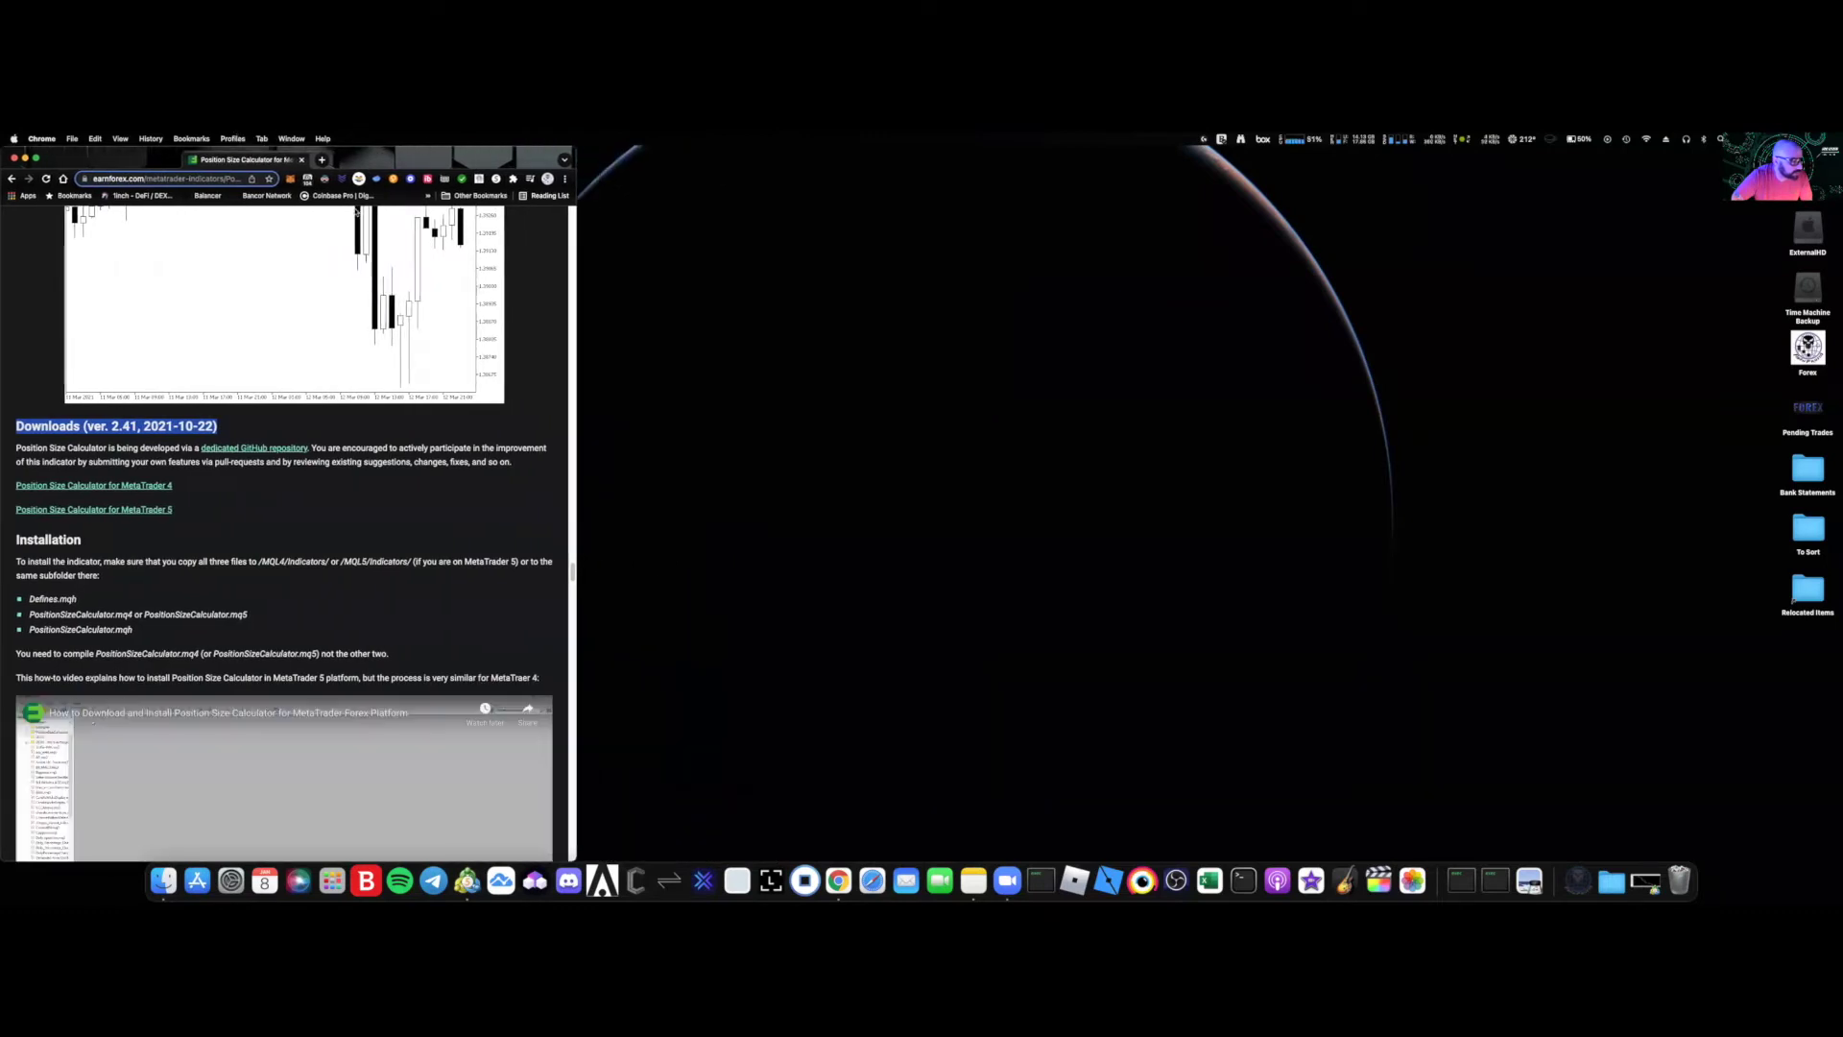
pyautogui.moveTo(730, 343); pyautogui.dragTo(1565, 362)
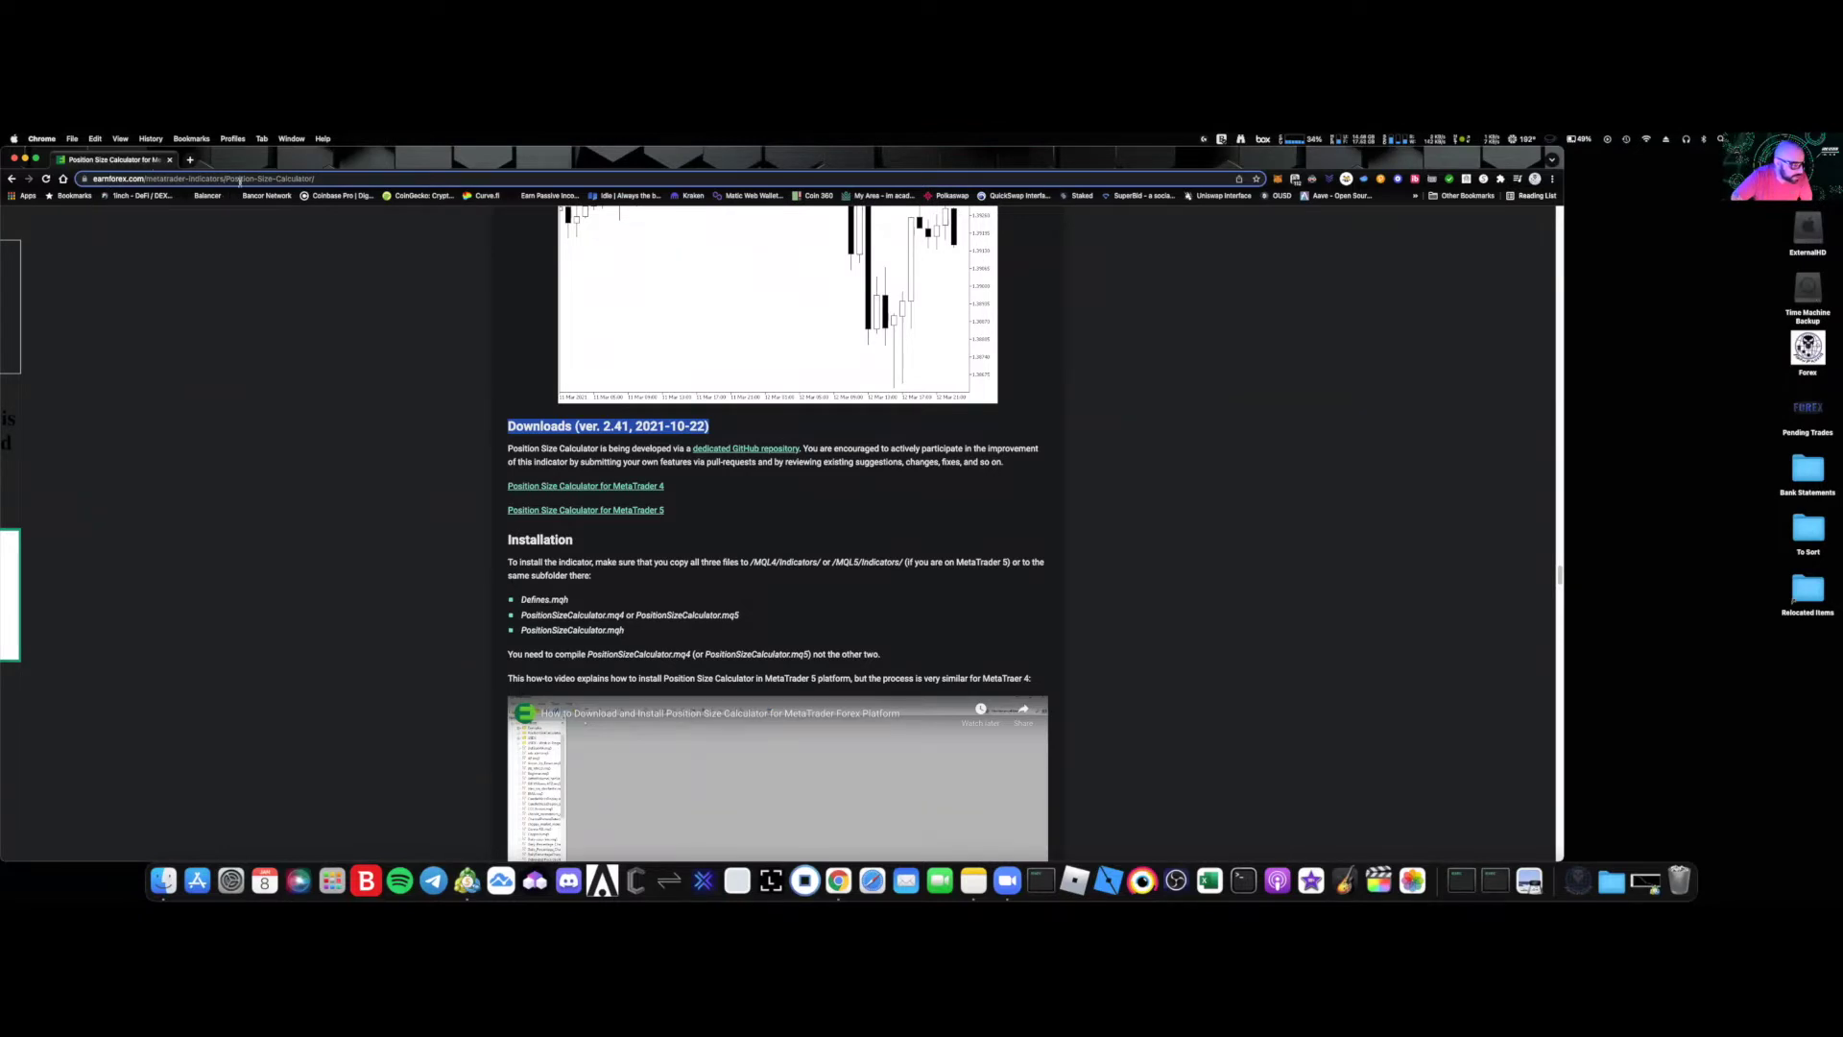
pyautogui.scroll(20, 332, 396)
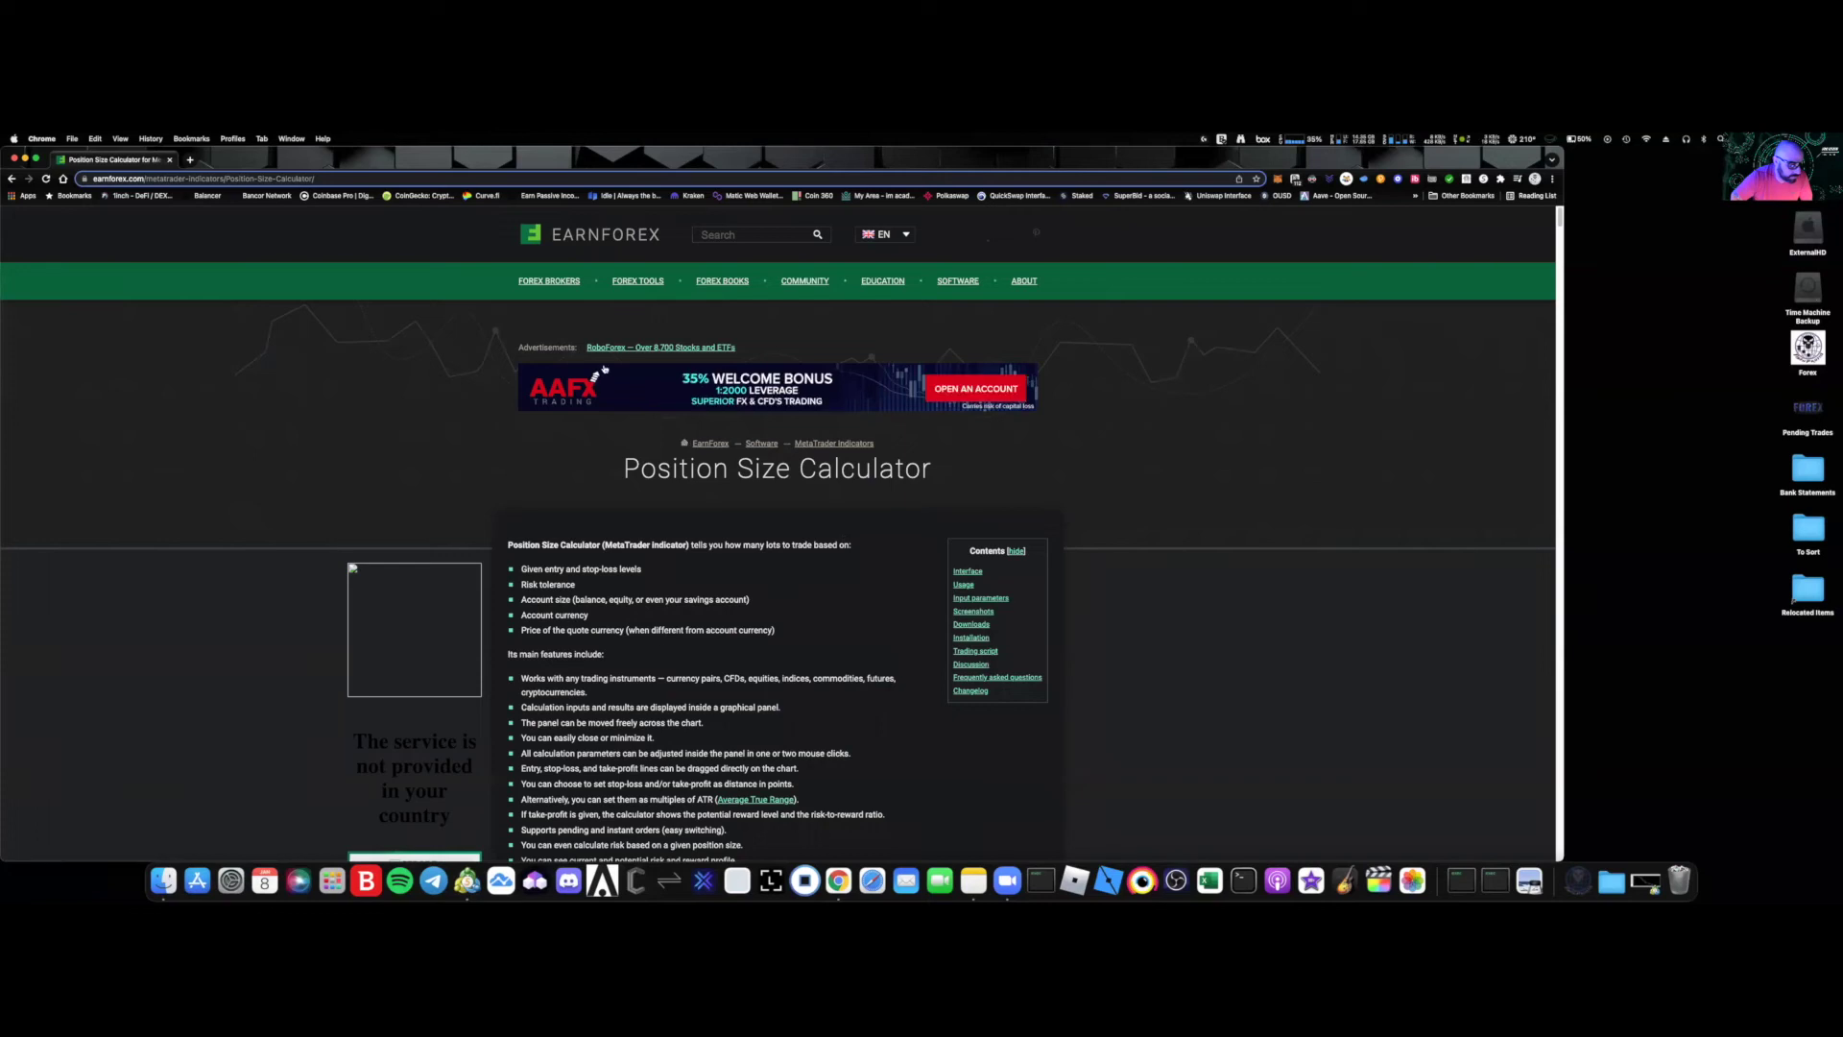
pyautogui.scroll(-5, 680, 577)
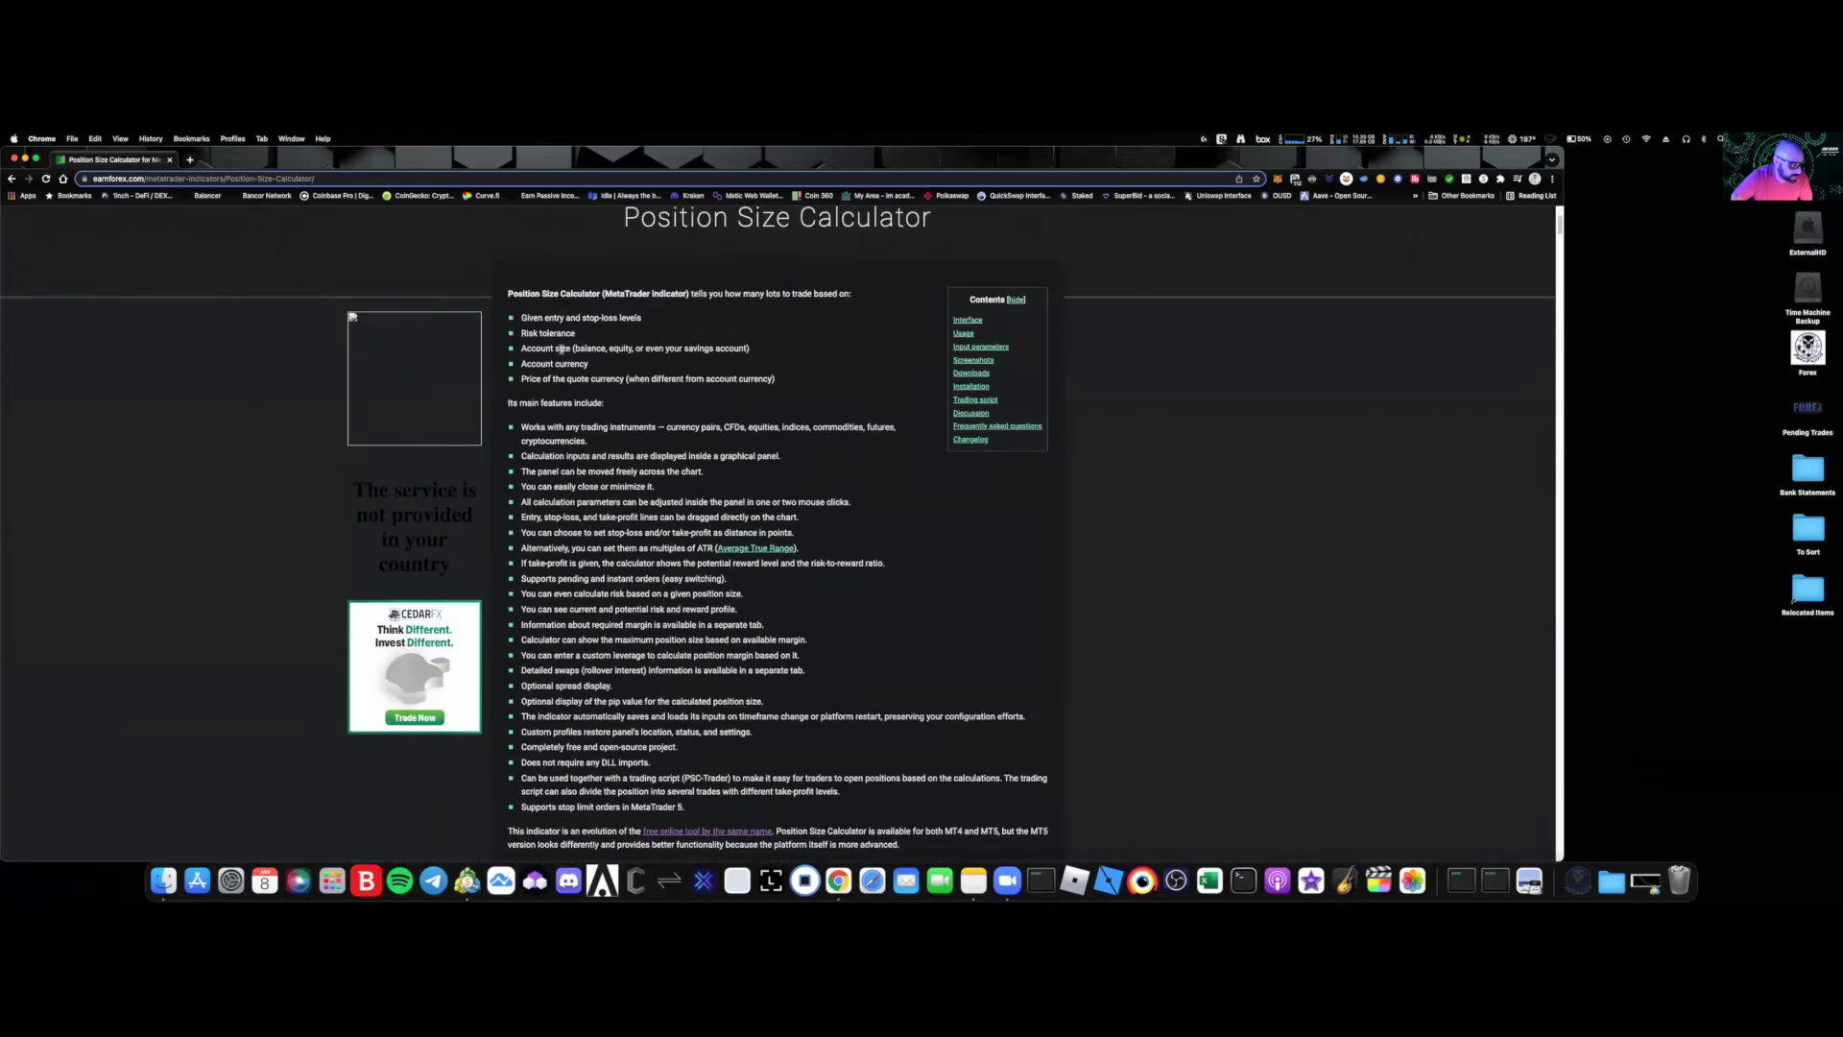
pyautogui.scroll(-5, 610, 580)
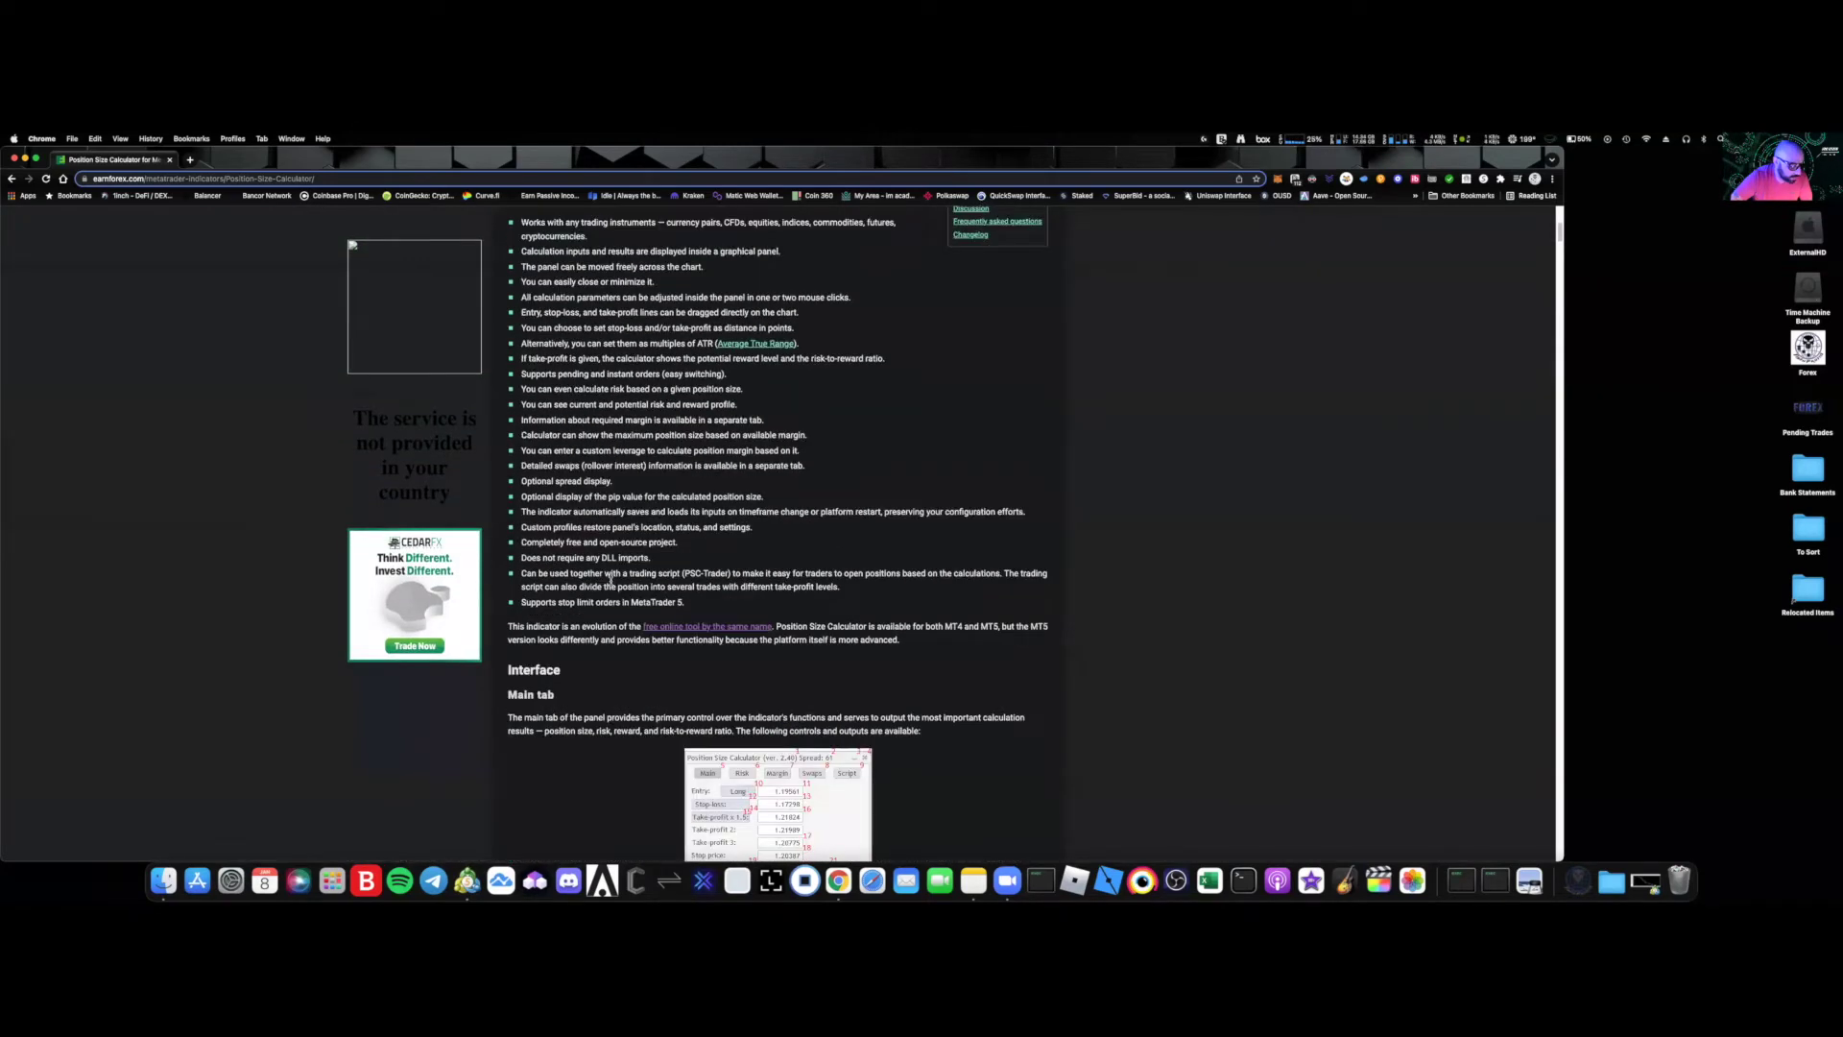
pyautogui.scroll(-6, 611, 583)
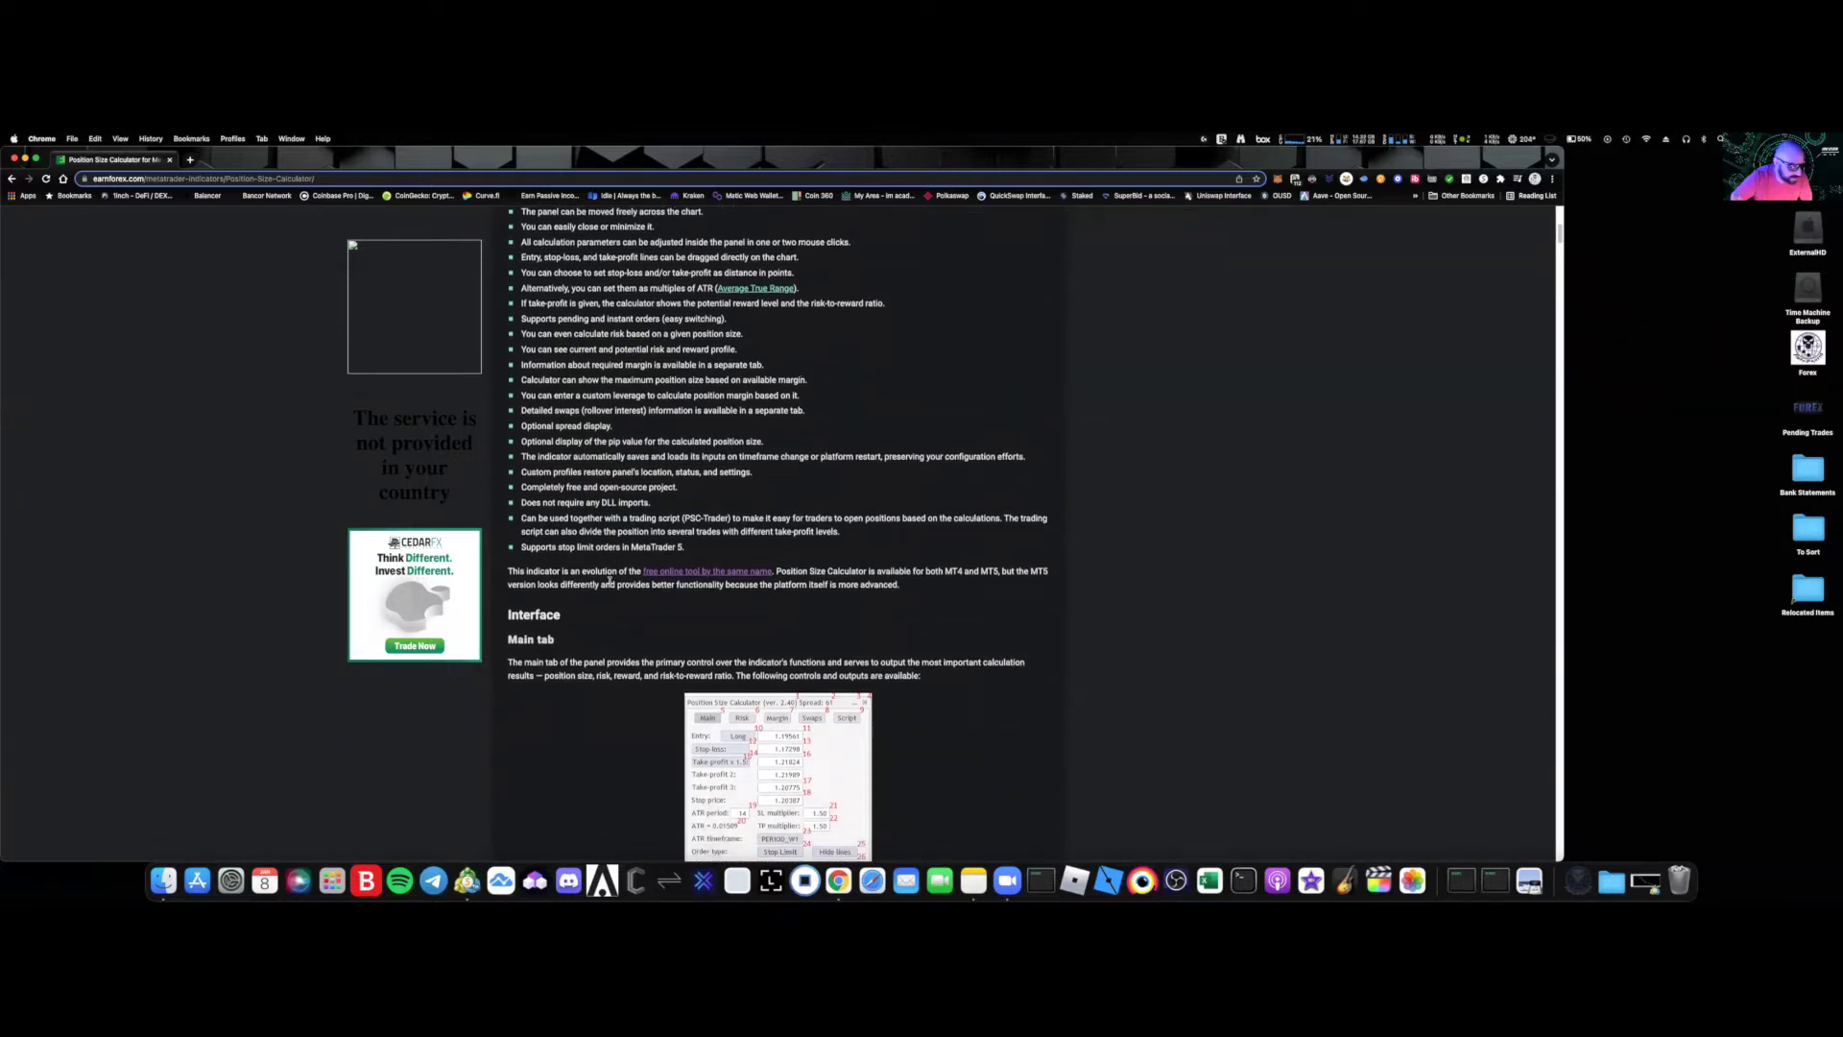
pyautogui.scroll(-1, 611, 582)
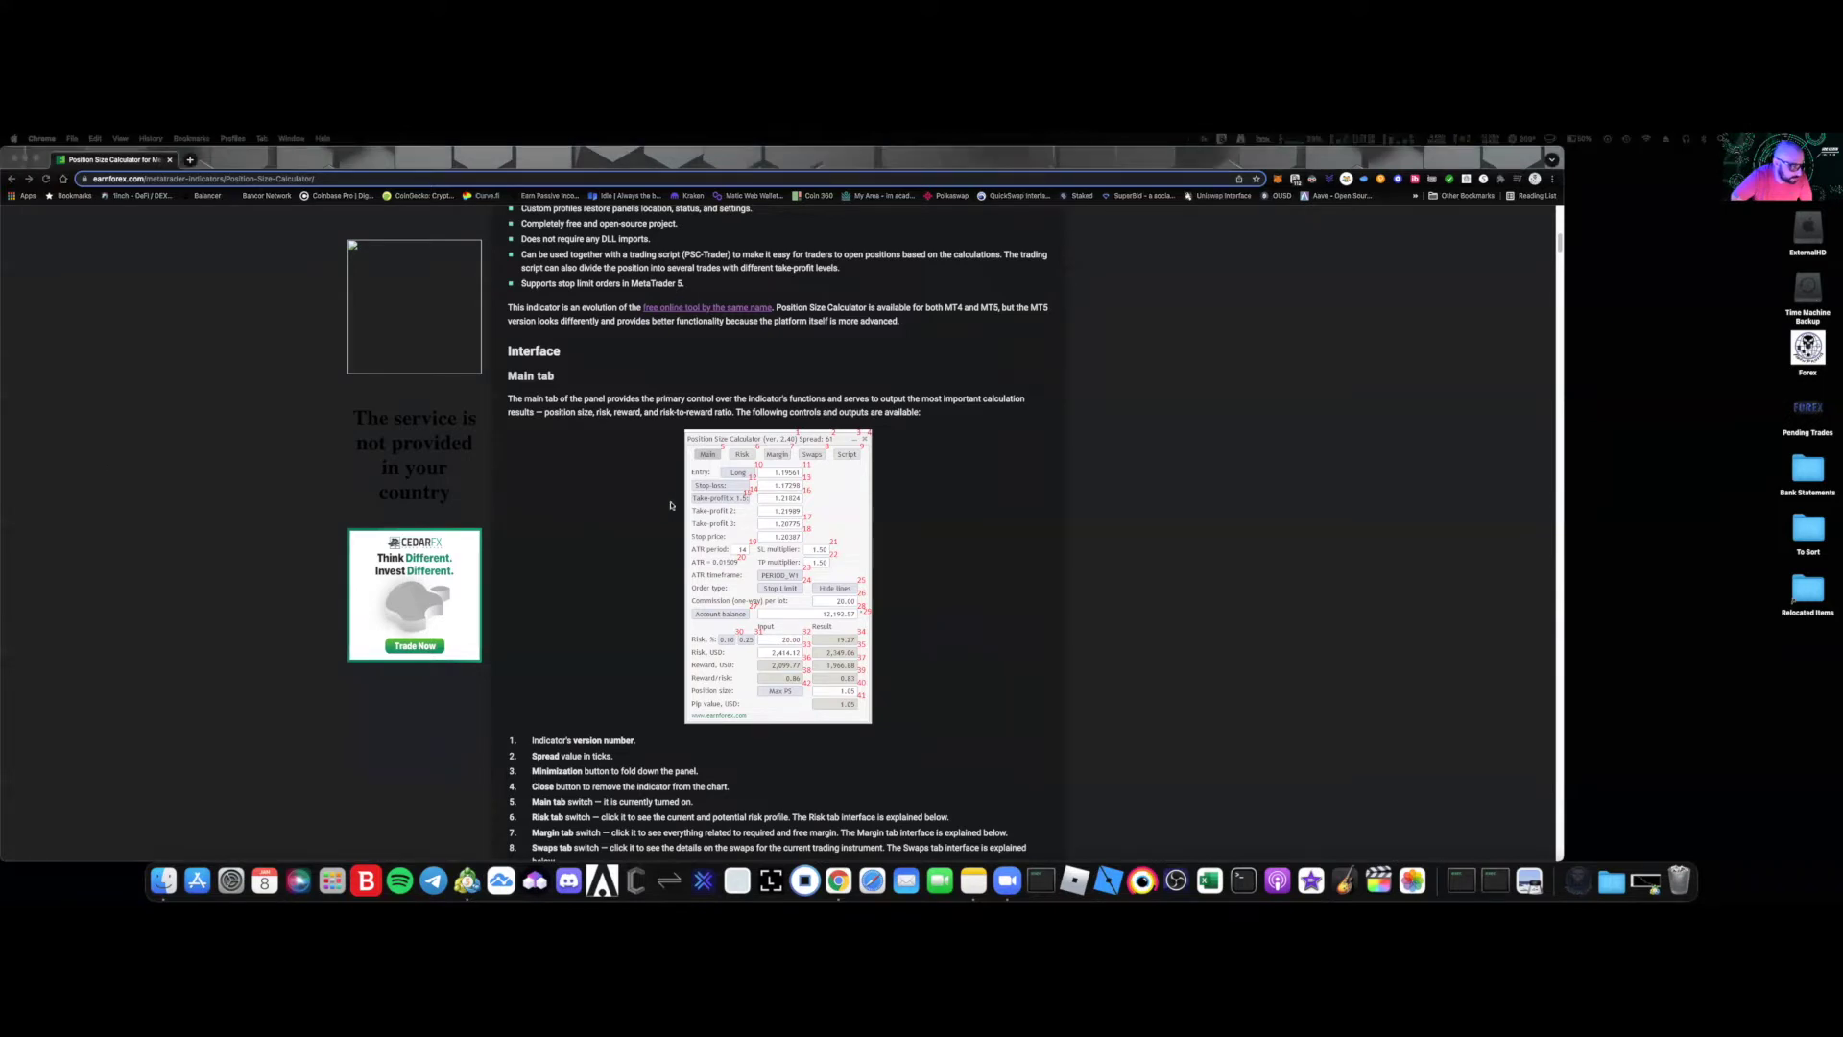
pyautogui.scroll(-15, 731, 587)
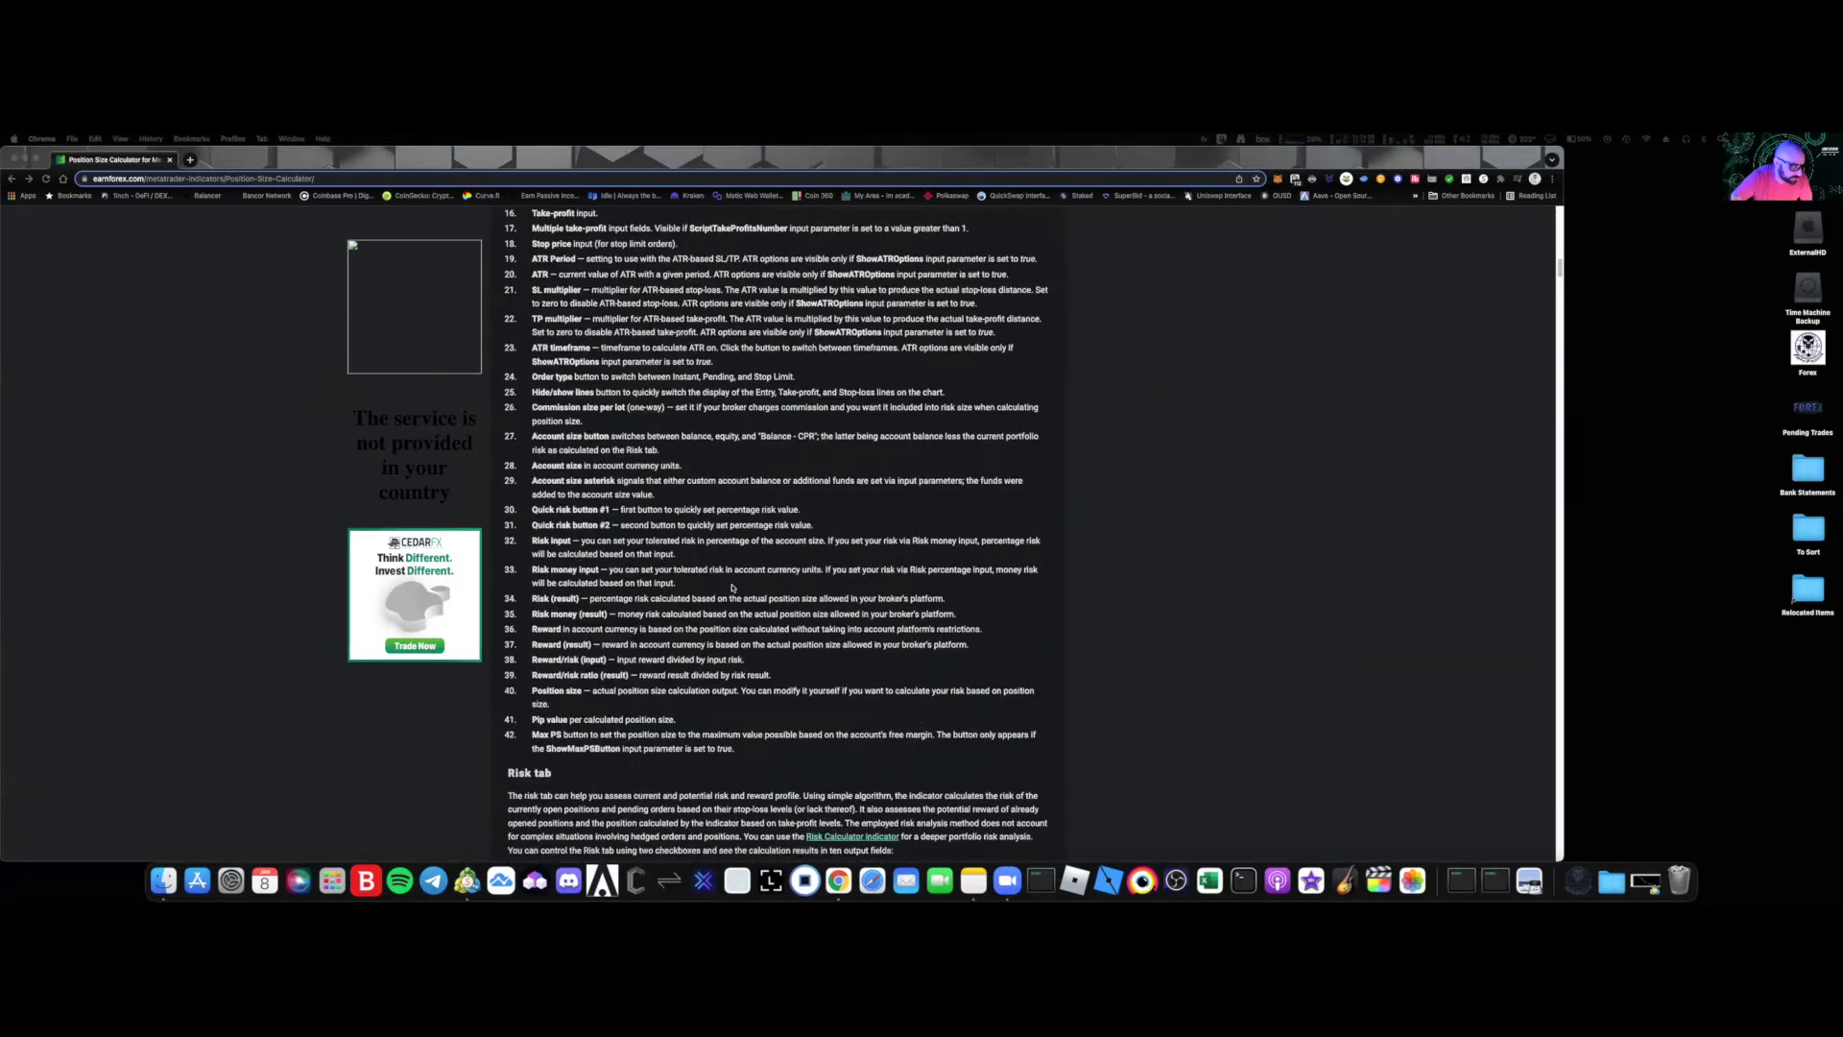
pyautogui.scroll(-20, 731, 588)
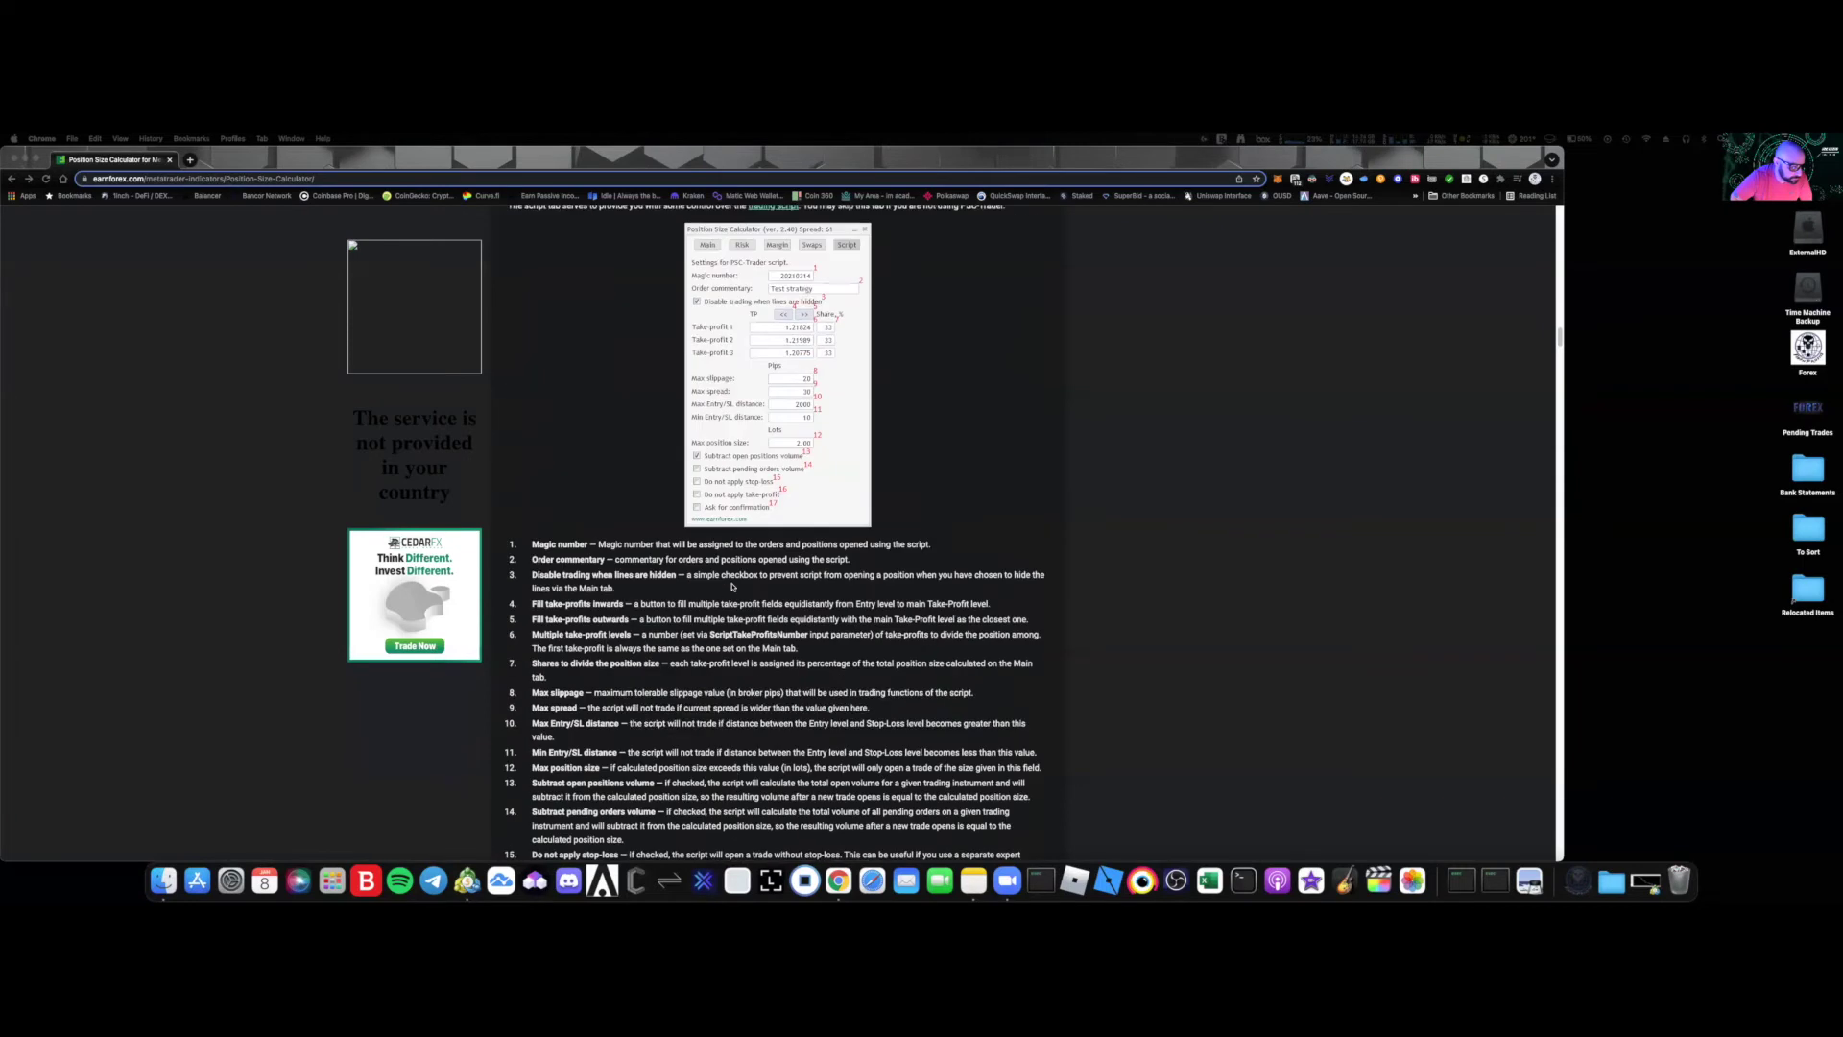
pyautogui.scroll(-1, 732, 585)
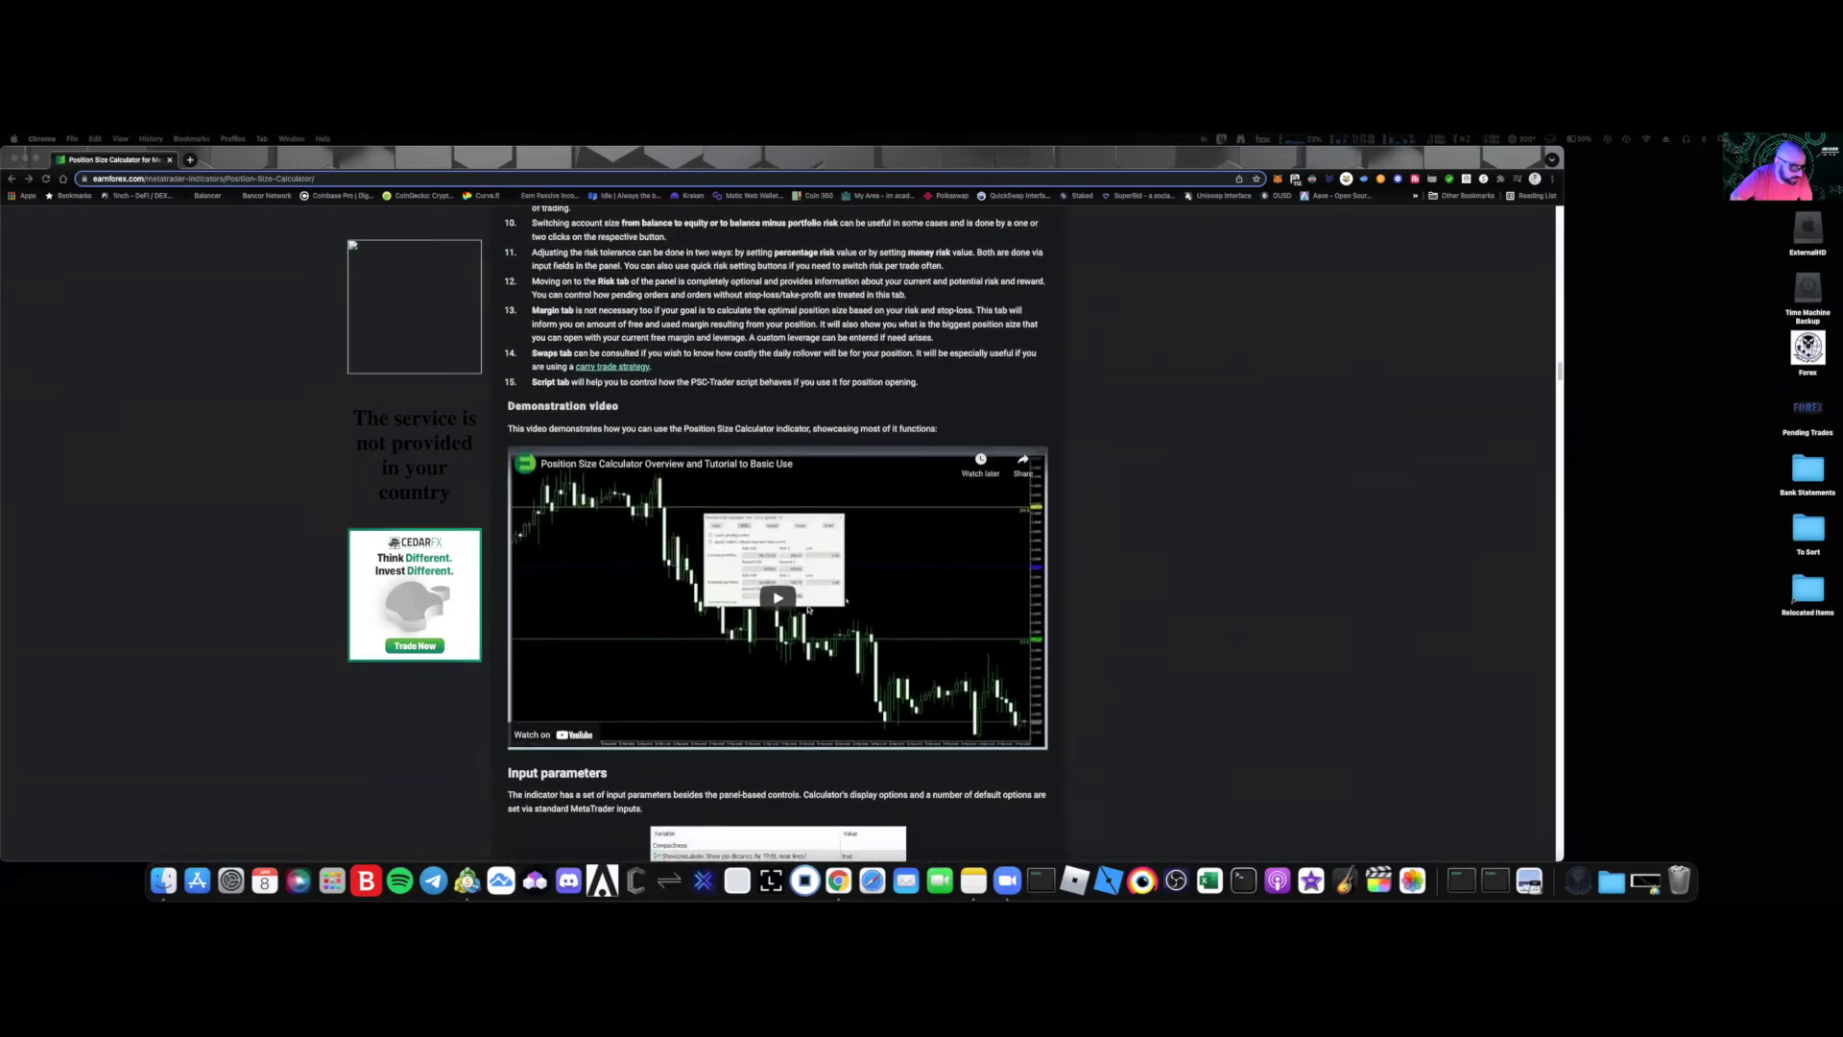
pyautogui.scroll(-20, 762, 630)
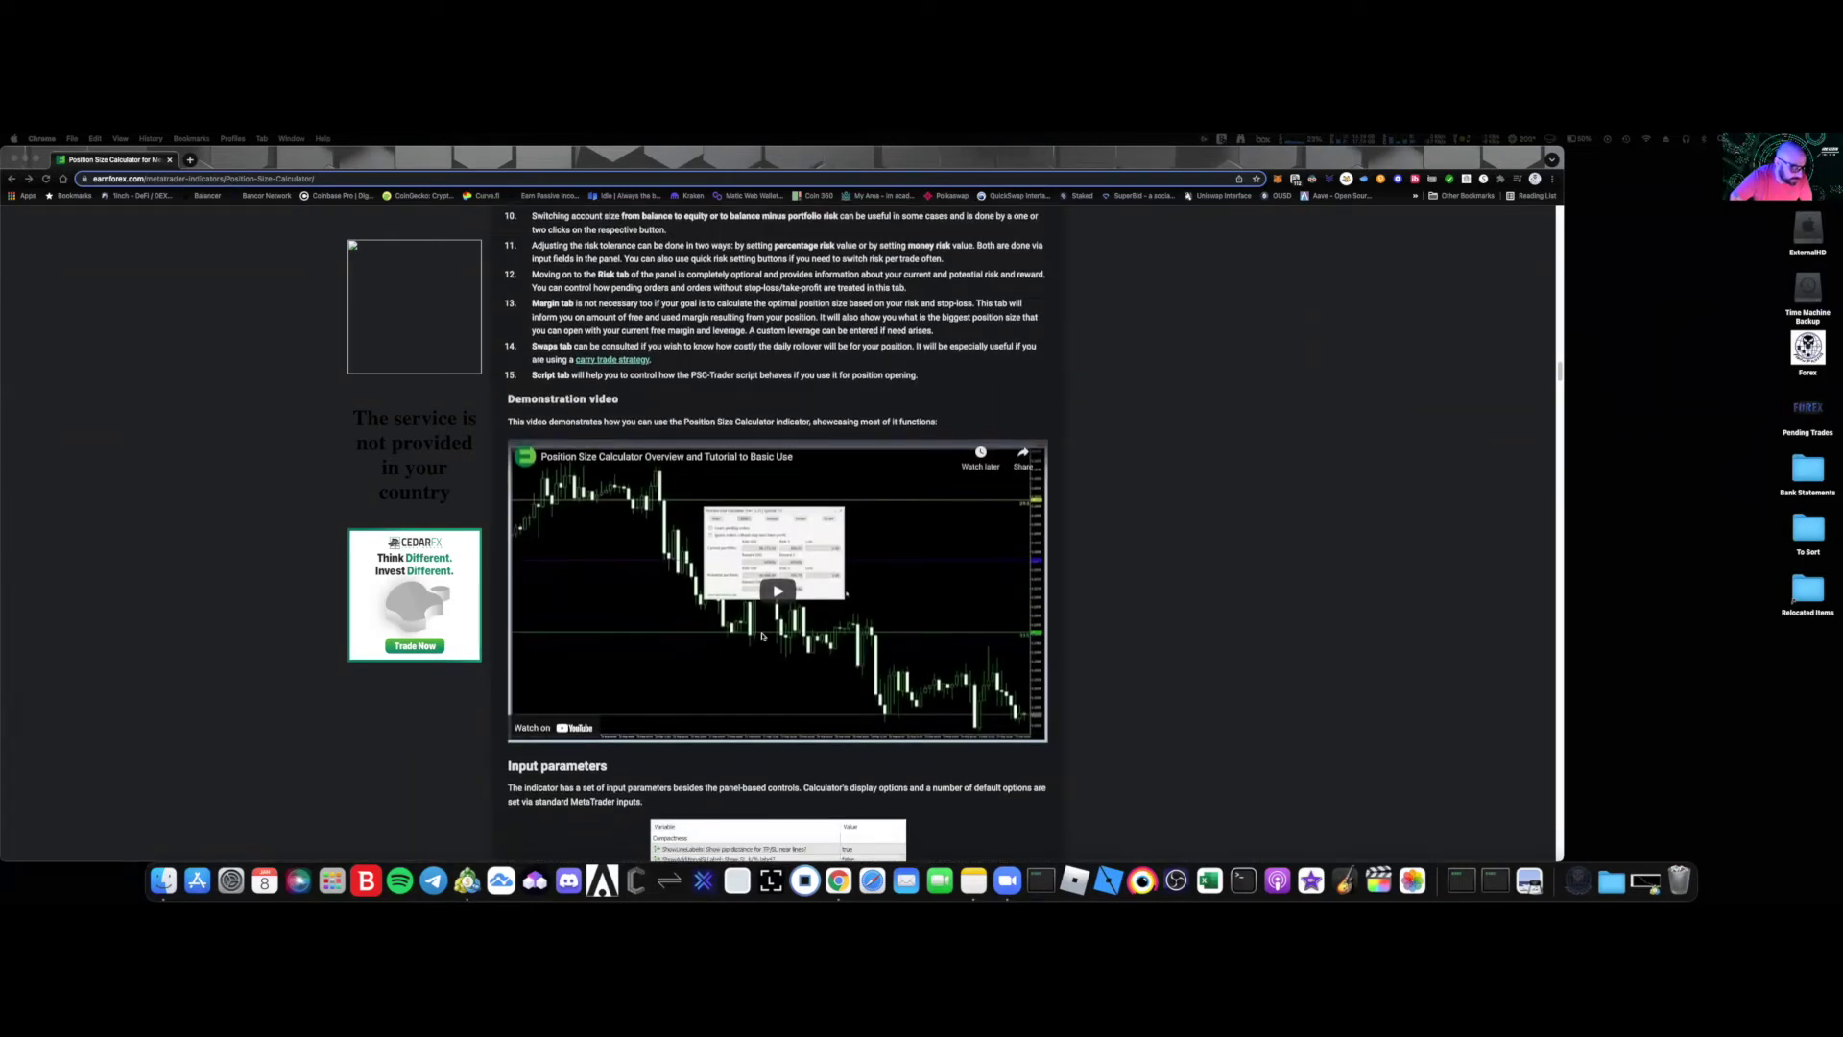
pyautogui.scroll(-20, 762, 629)
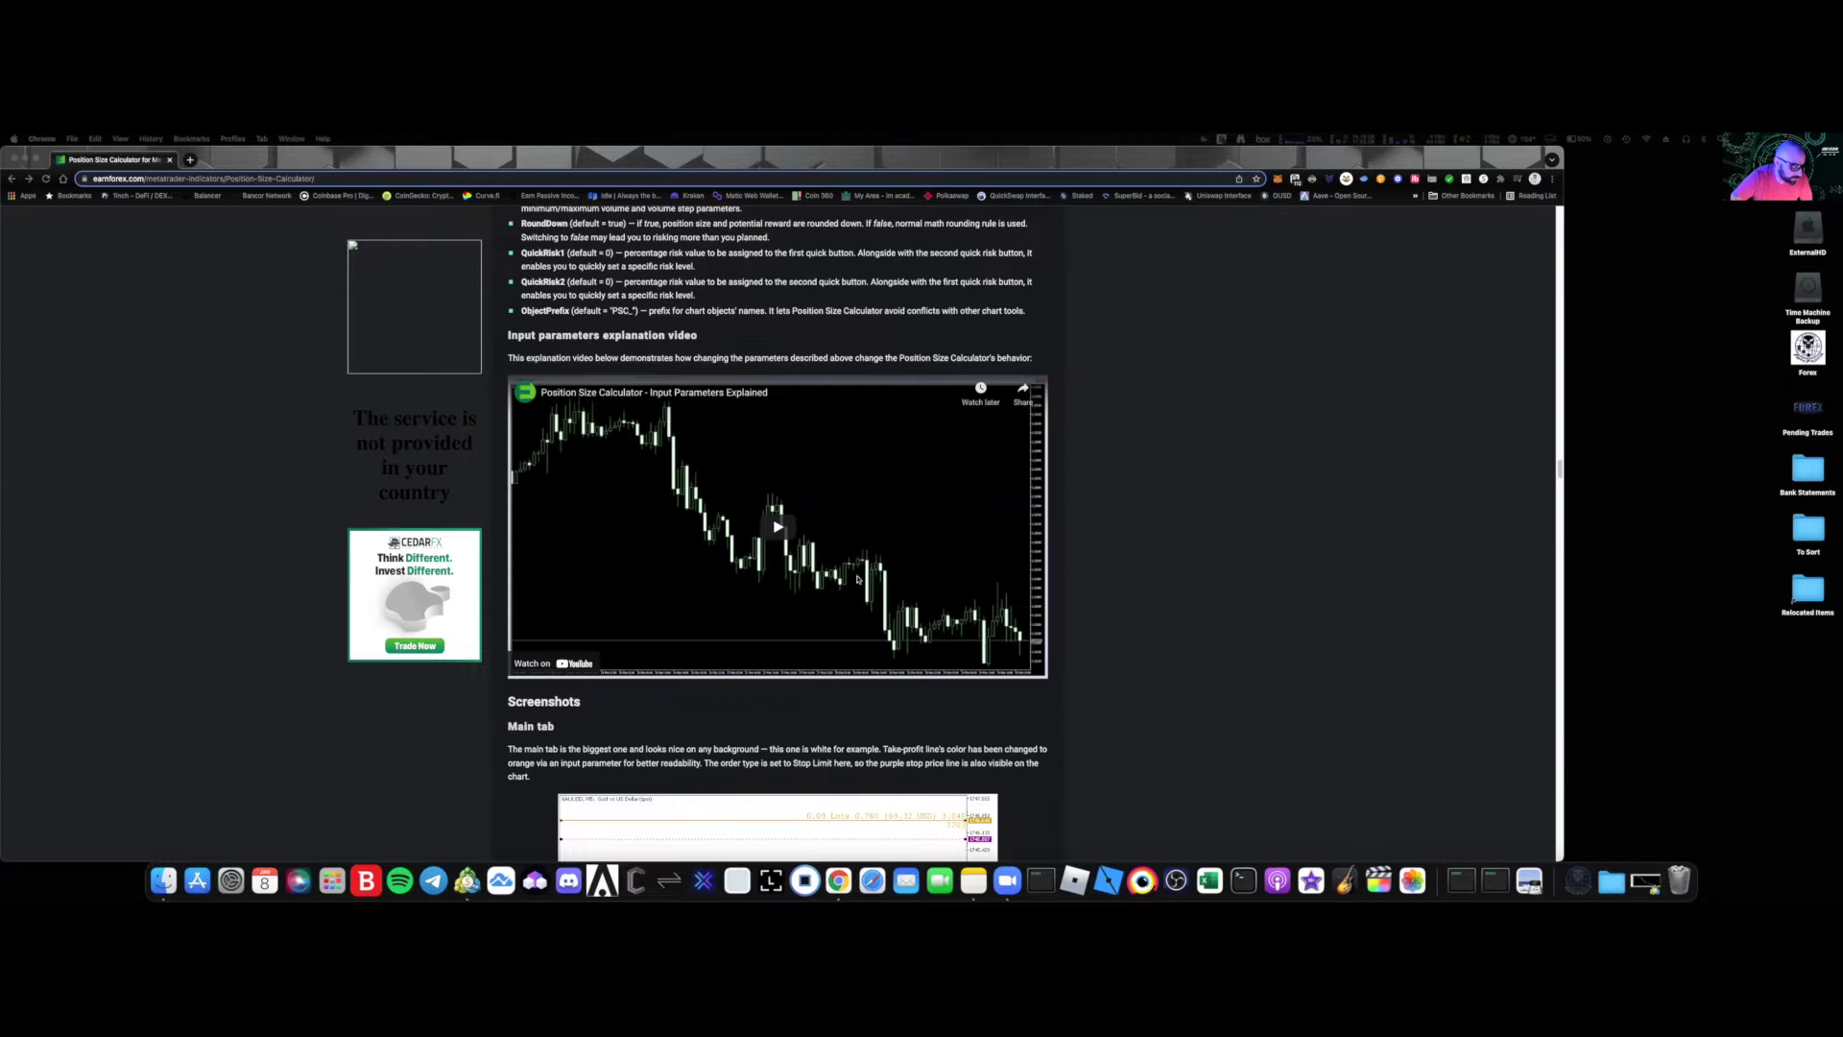
pyautogui.scroll(-20, 716, 594)
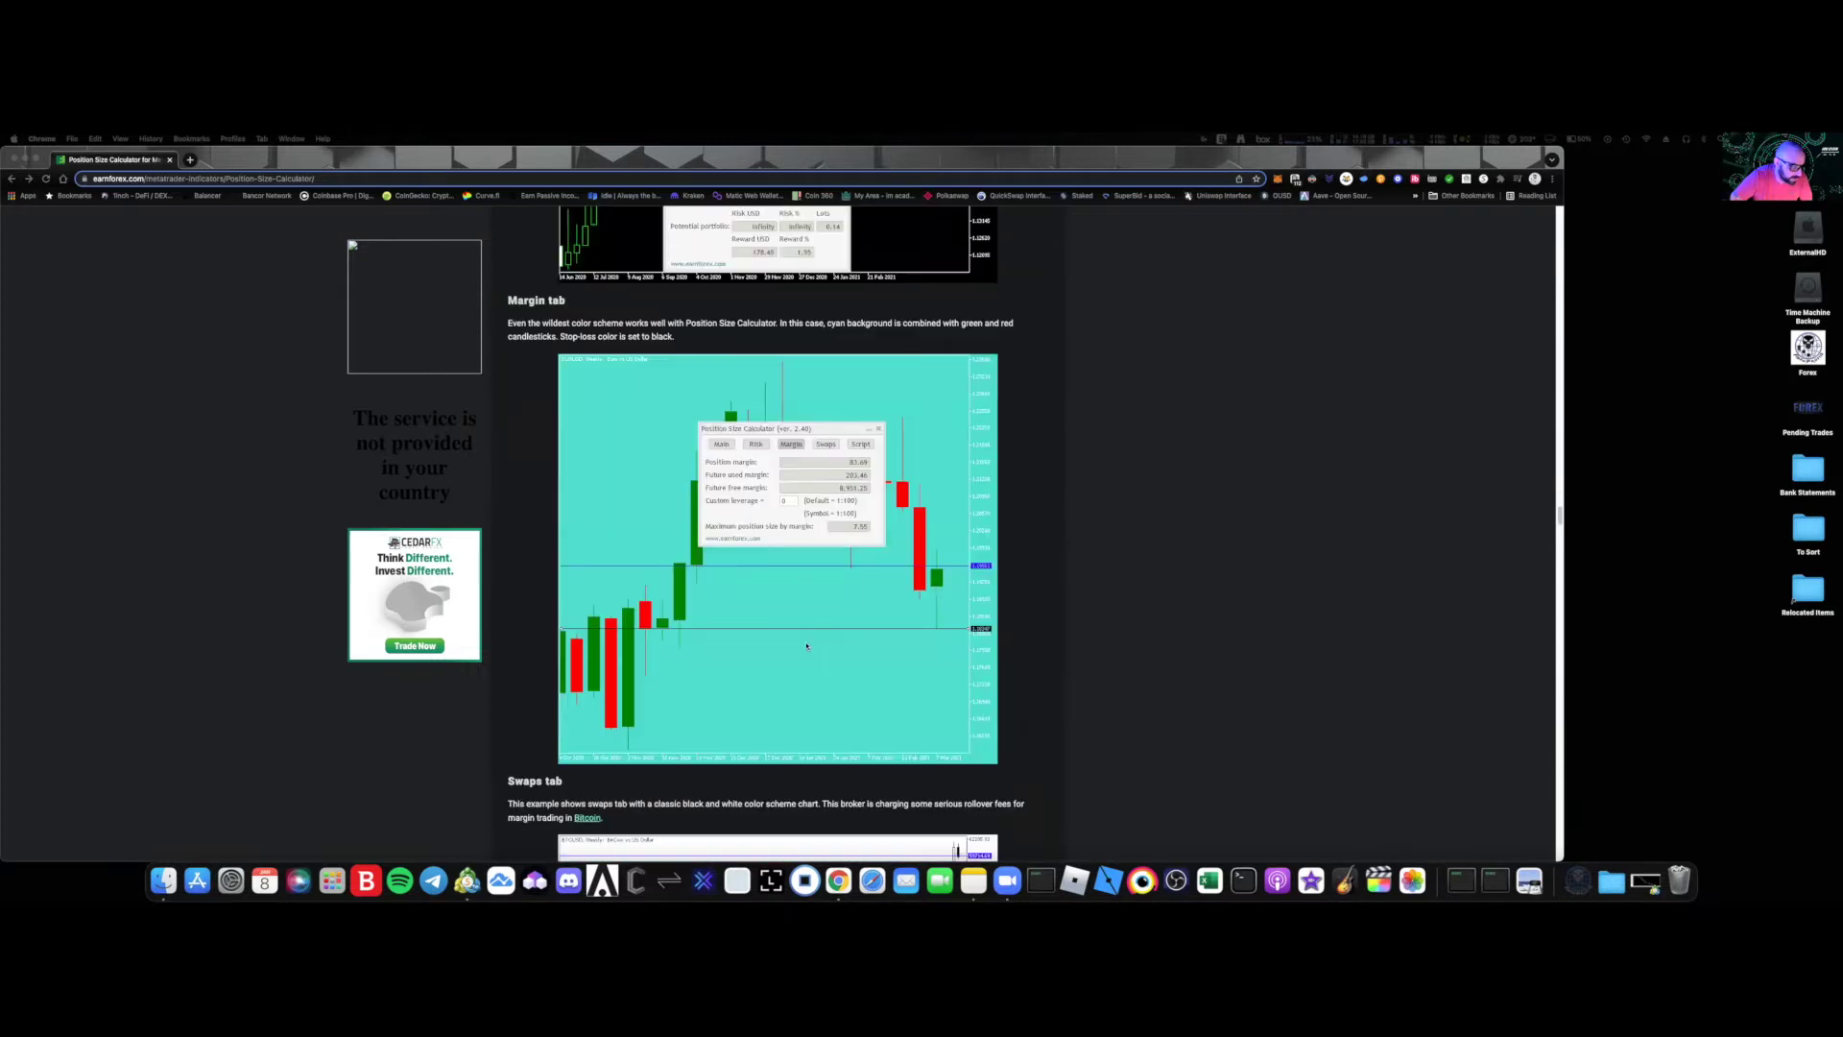
pyautogui.scroll(-20, 807, 645)
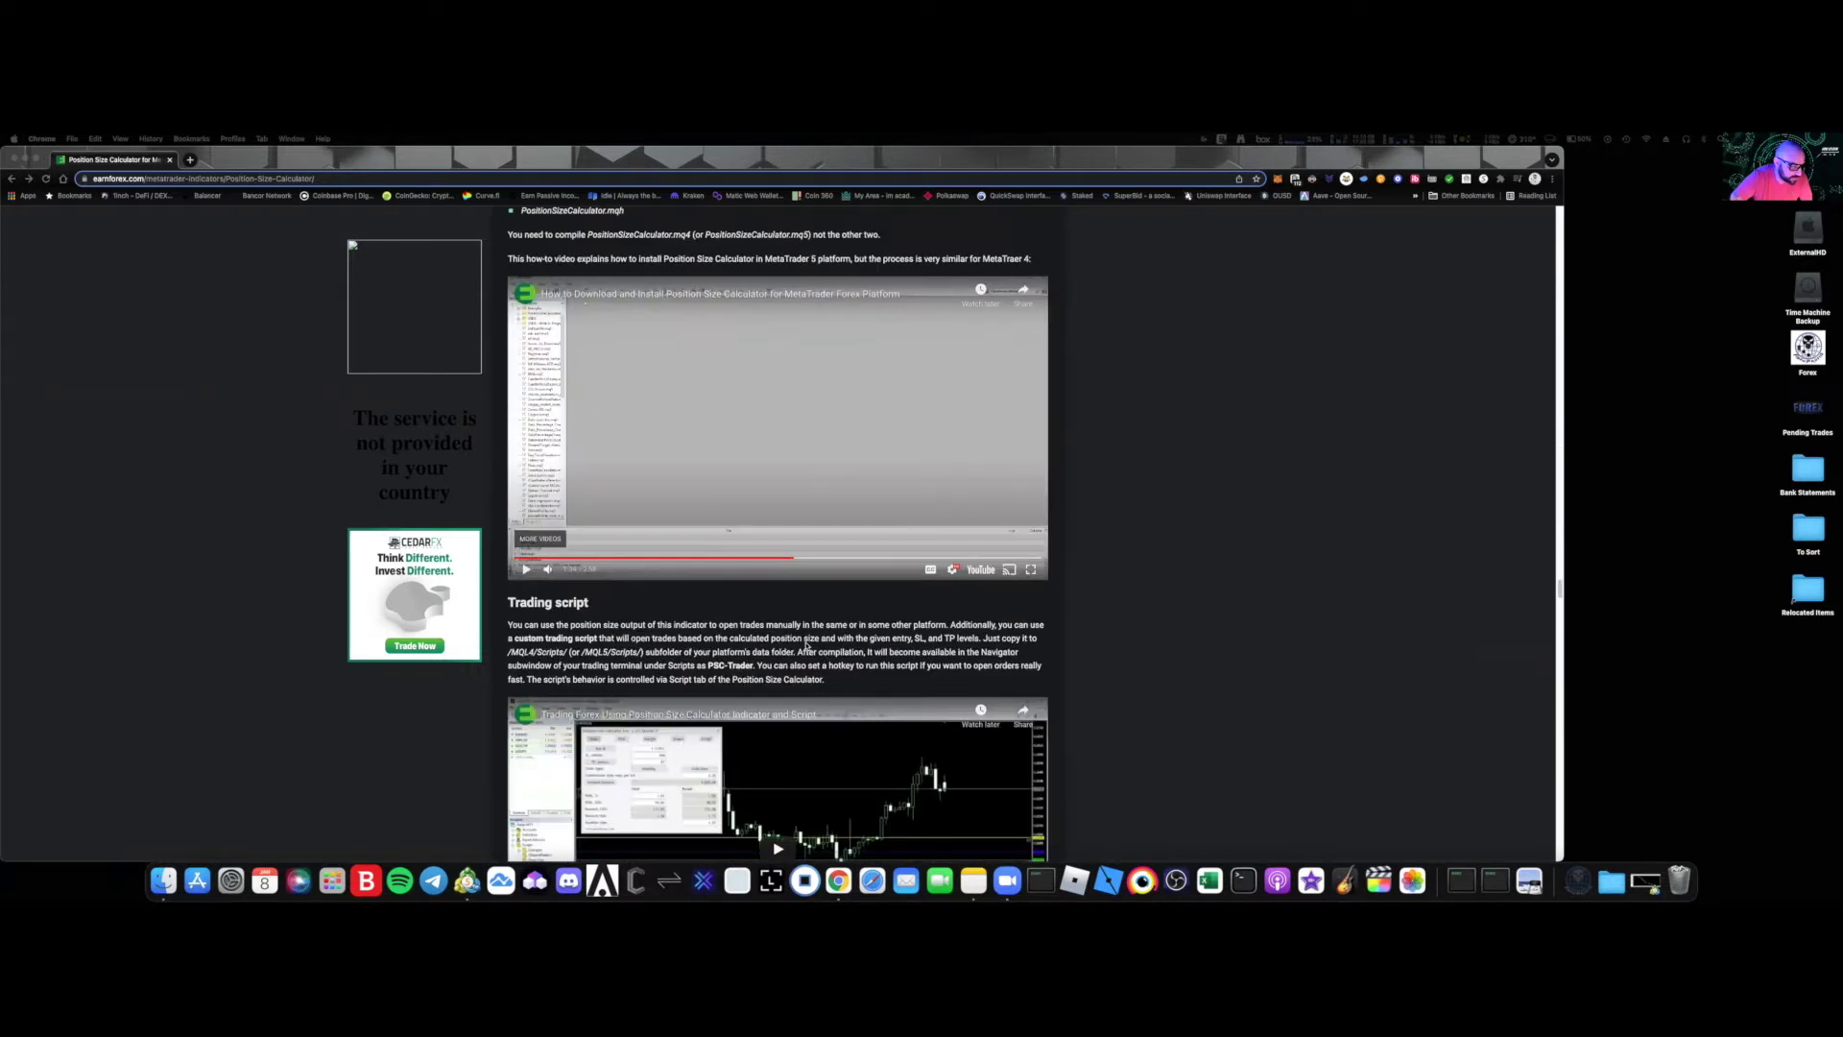
pyautogui.scroll(-1, 616, 529)
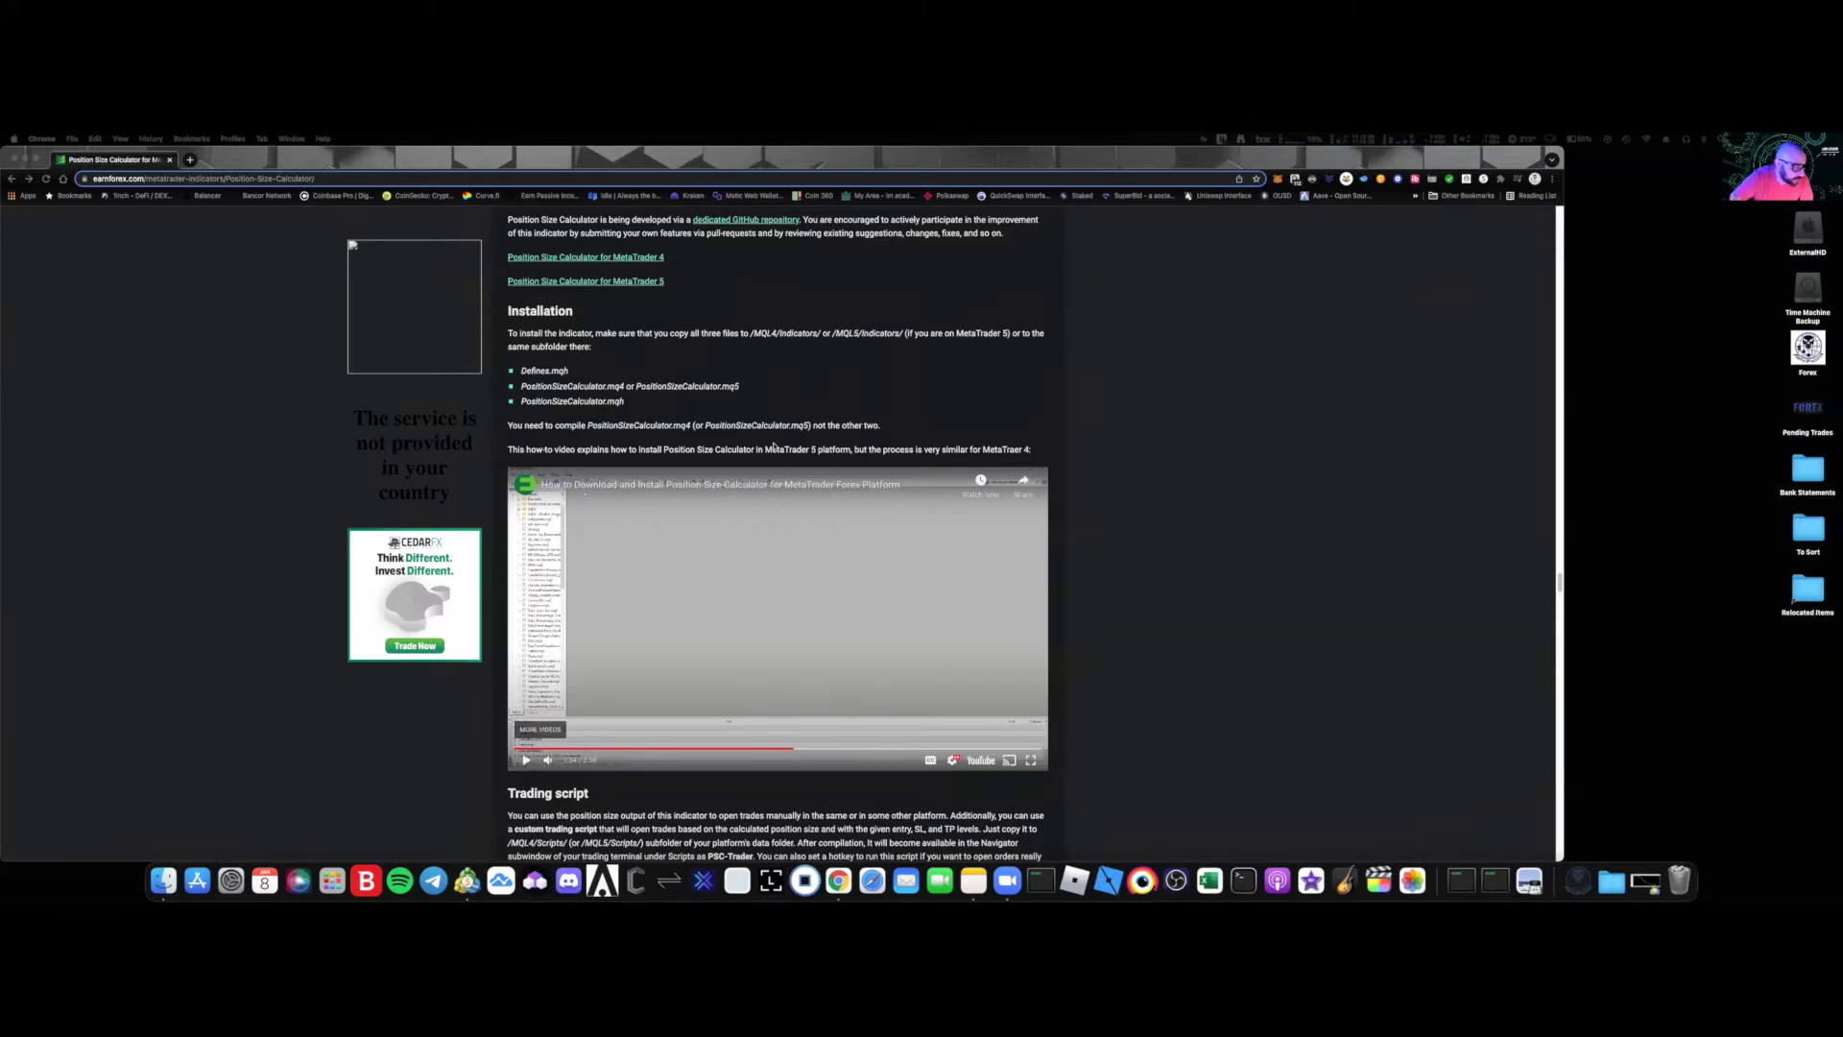
# - Go to the page's Downloads section and download Position Size Calculator for MetaTrader 5
pyautogui.scroll(20, 798, 420)
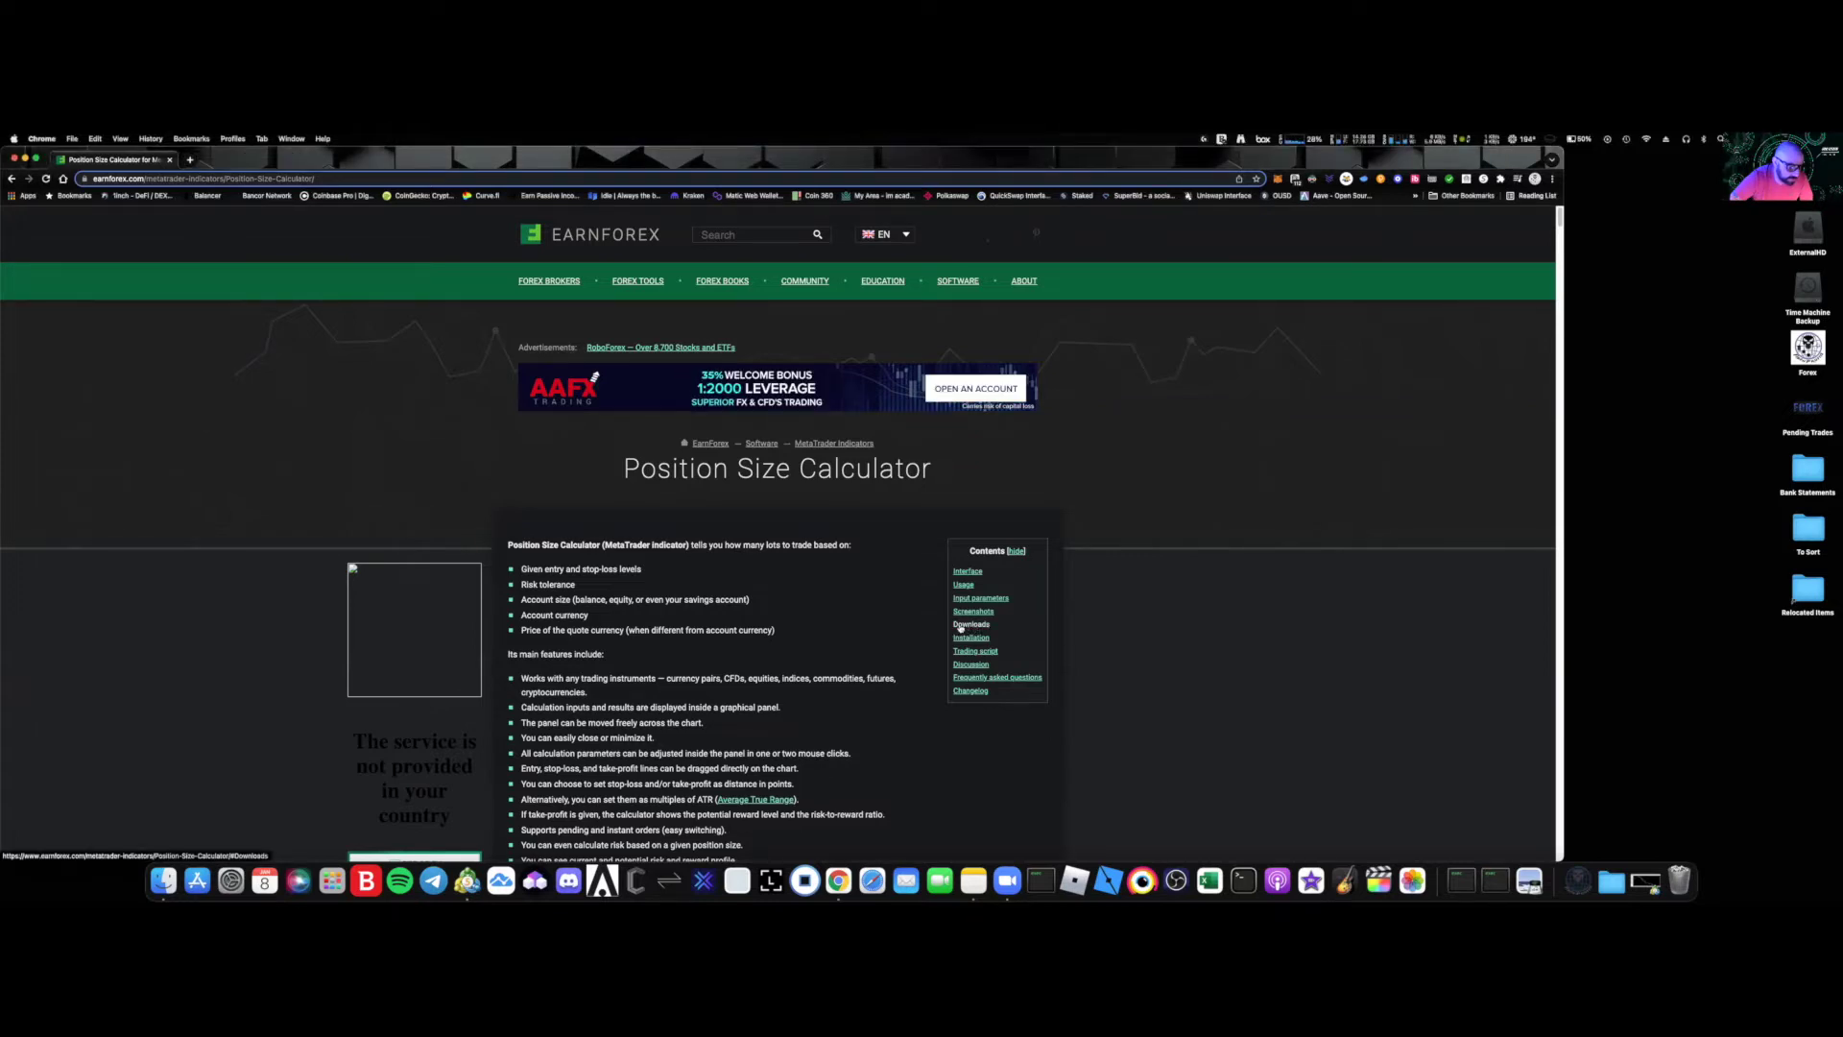
pyautogui.click(971, 624)
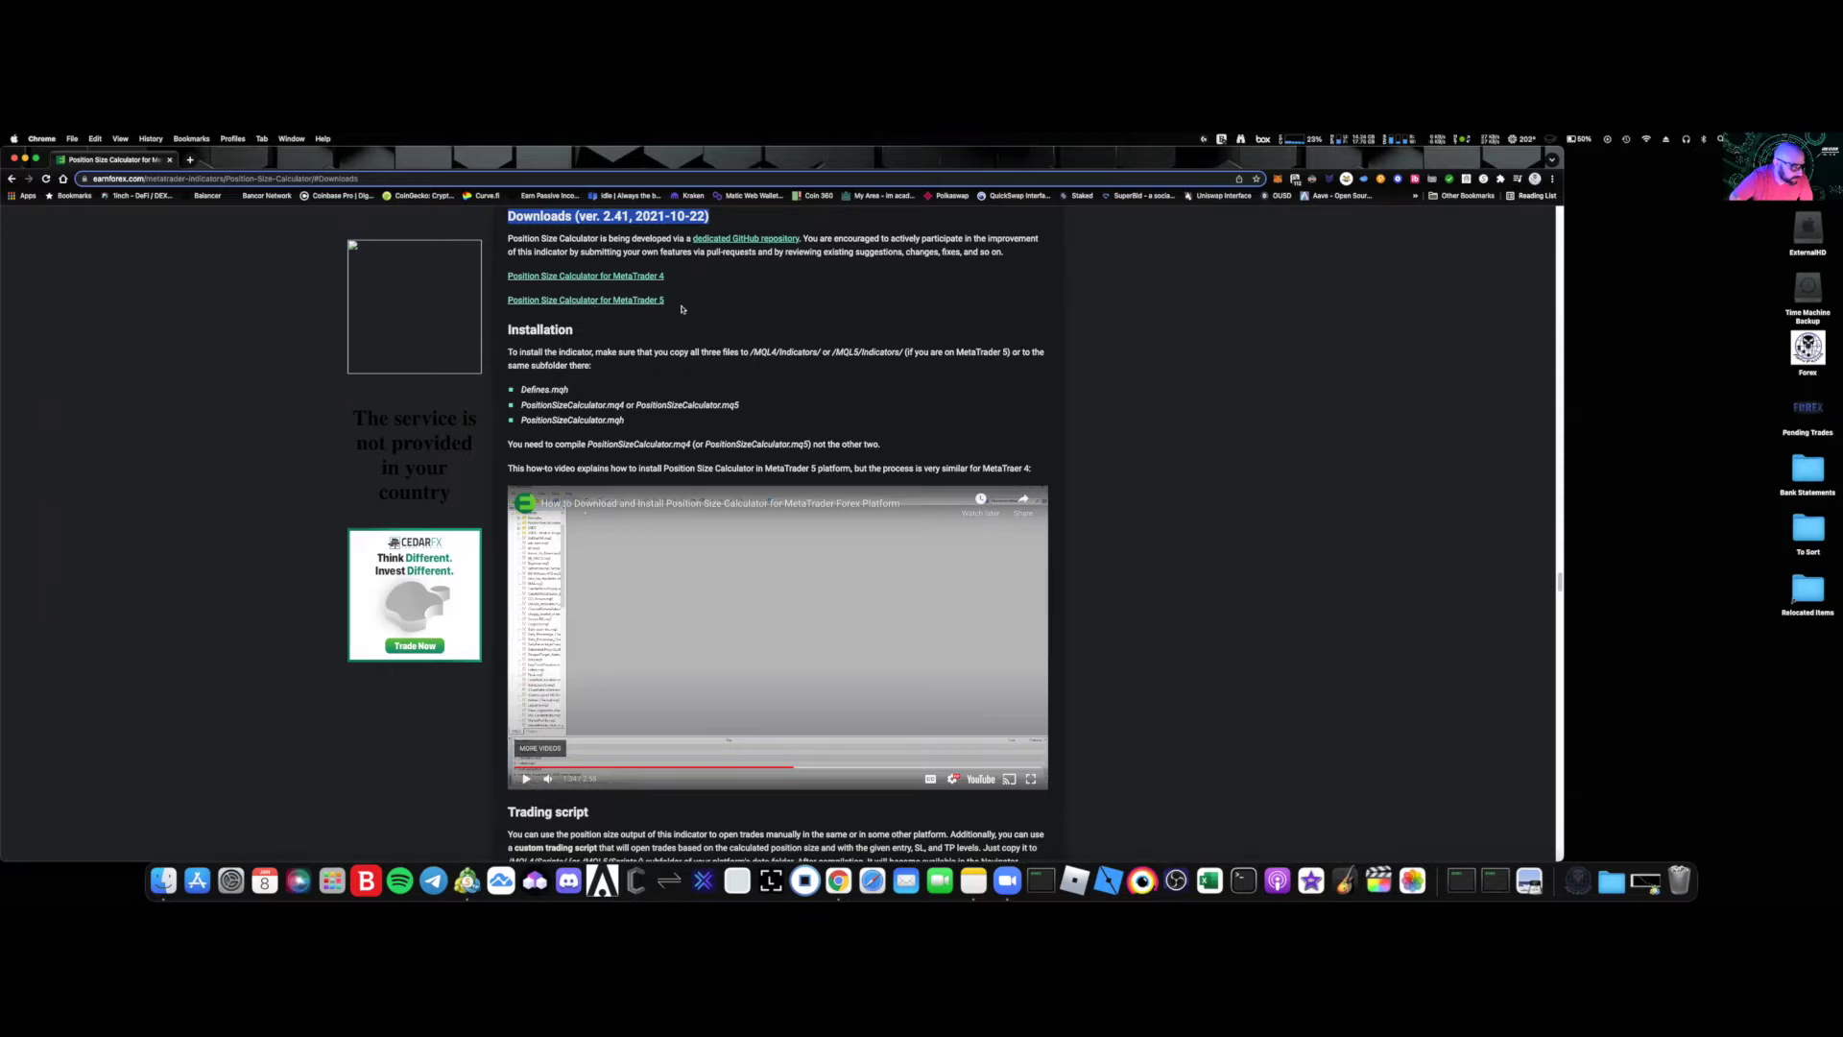
pyautogui.click(578, 301)
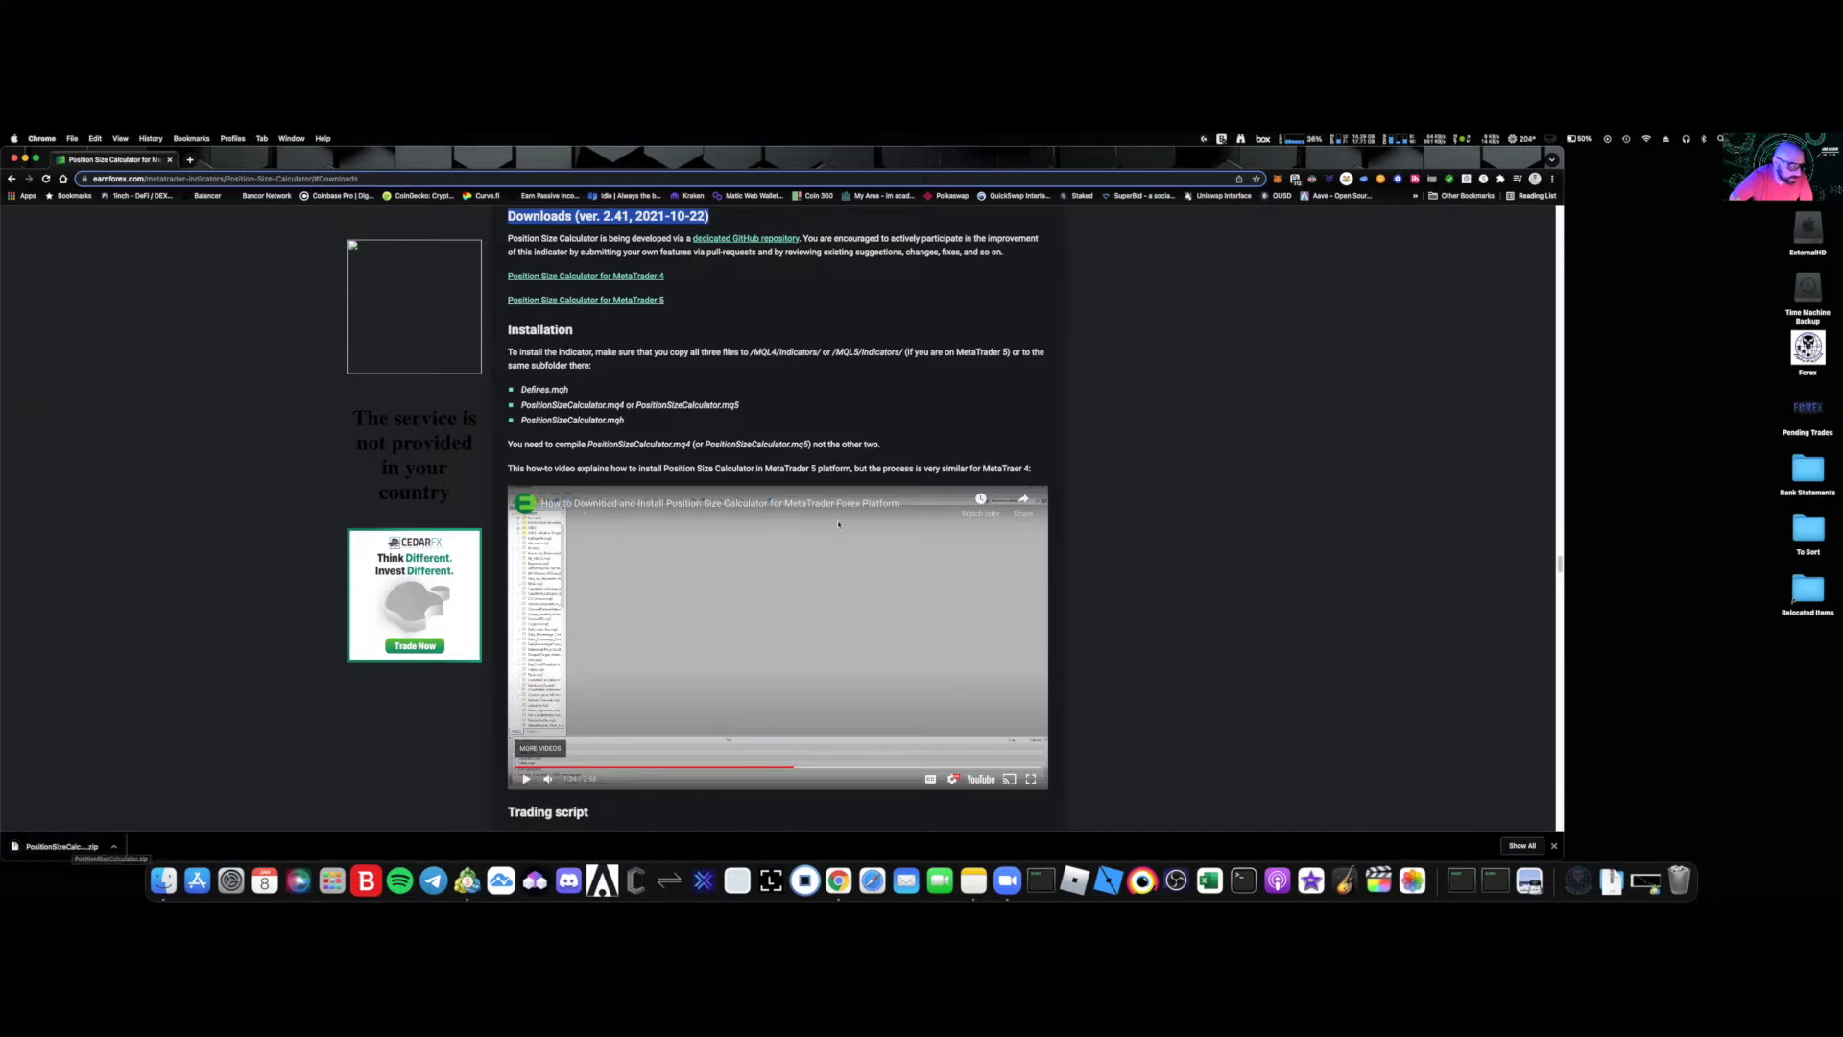
# - Download the PSC-Trader script for MetaTrader 5 as a .zip from the Trading script section
pyautogui.scroll(-6, 838, 523)
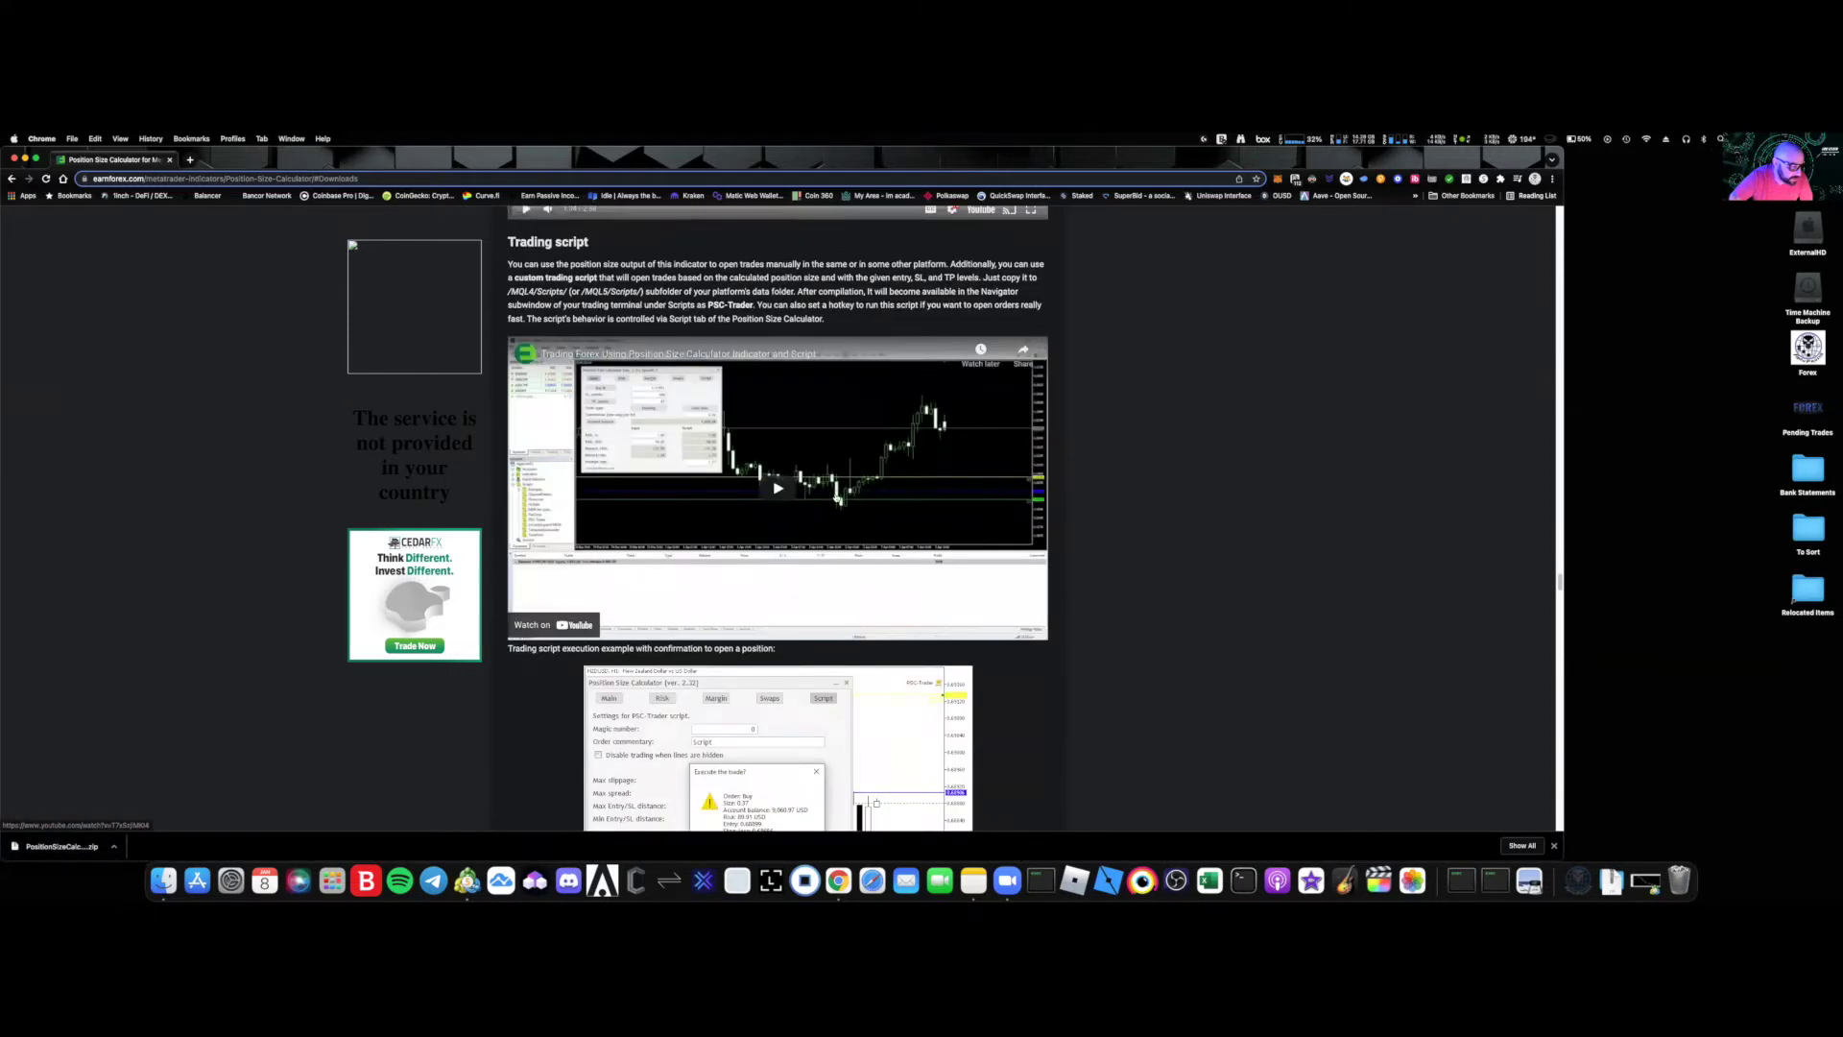
pyautogui.scroll(-4, 837, 499)
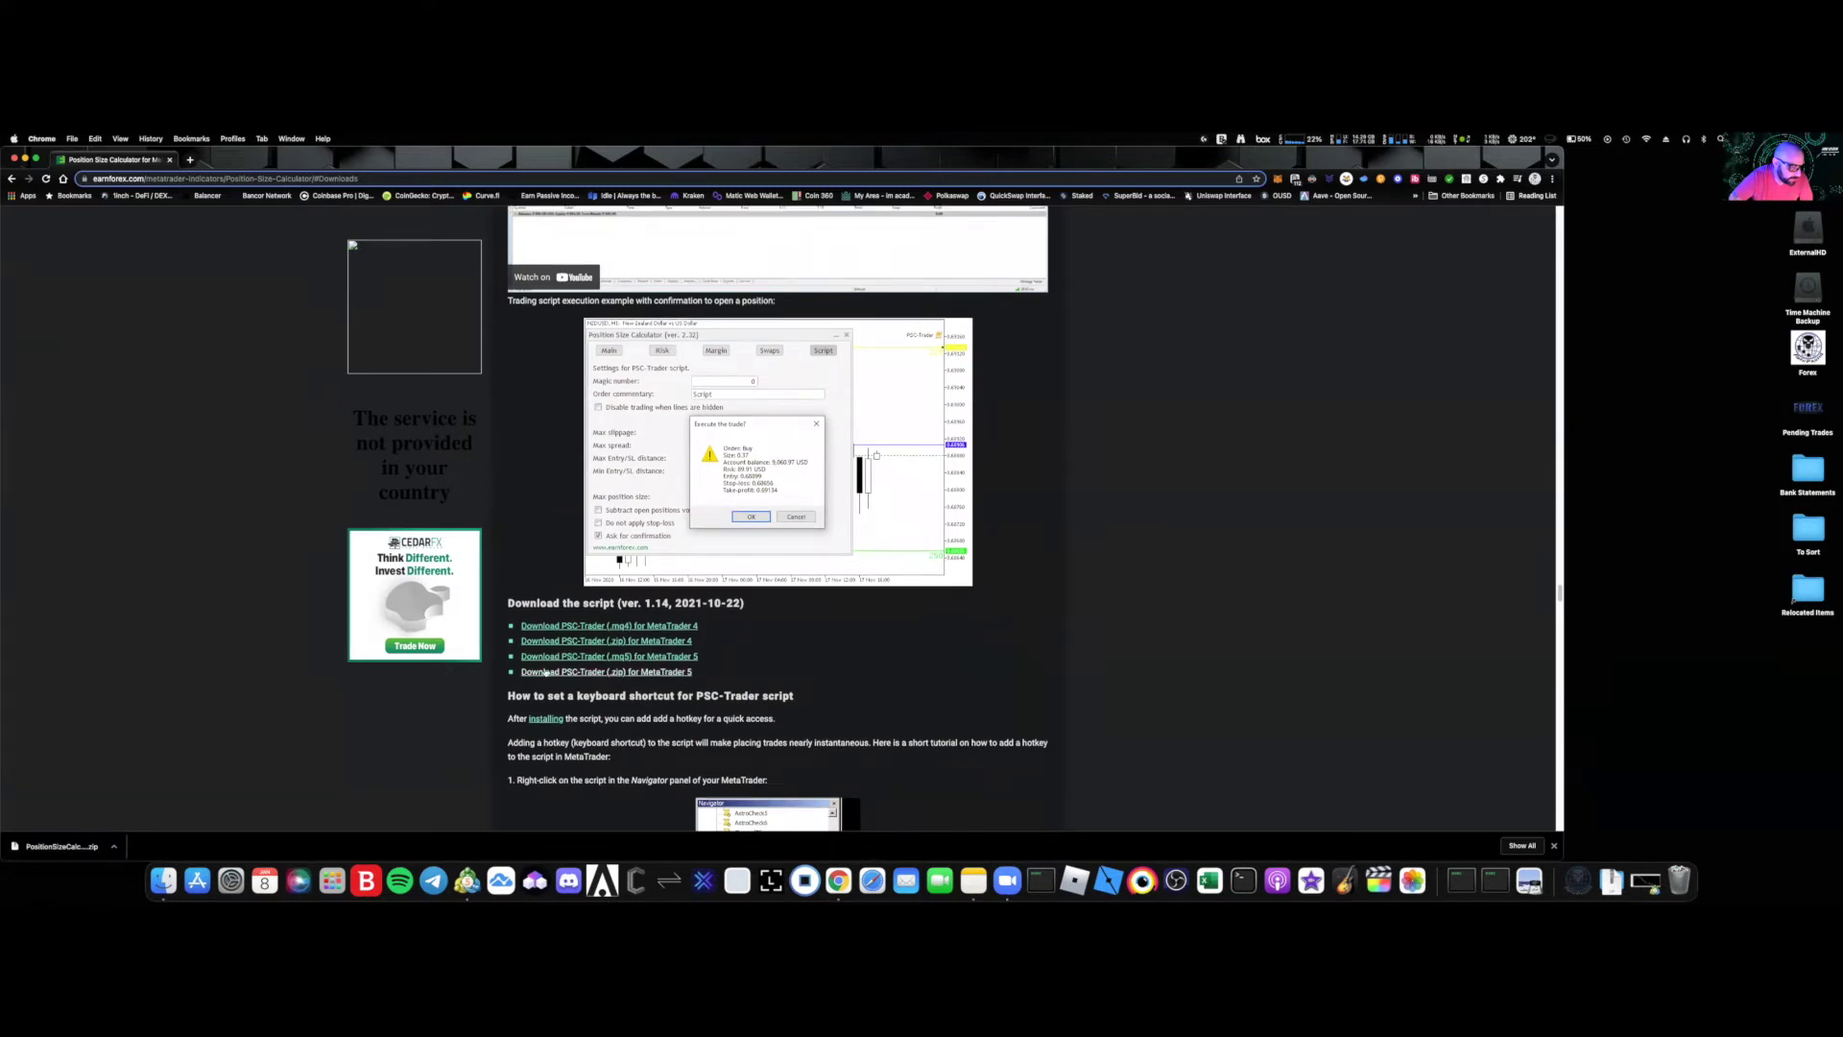
pyautogui.click(589, 672)
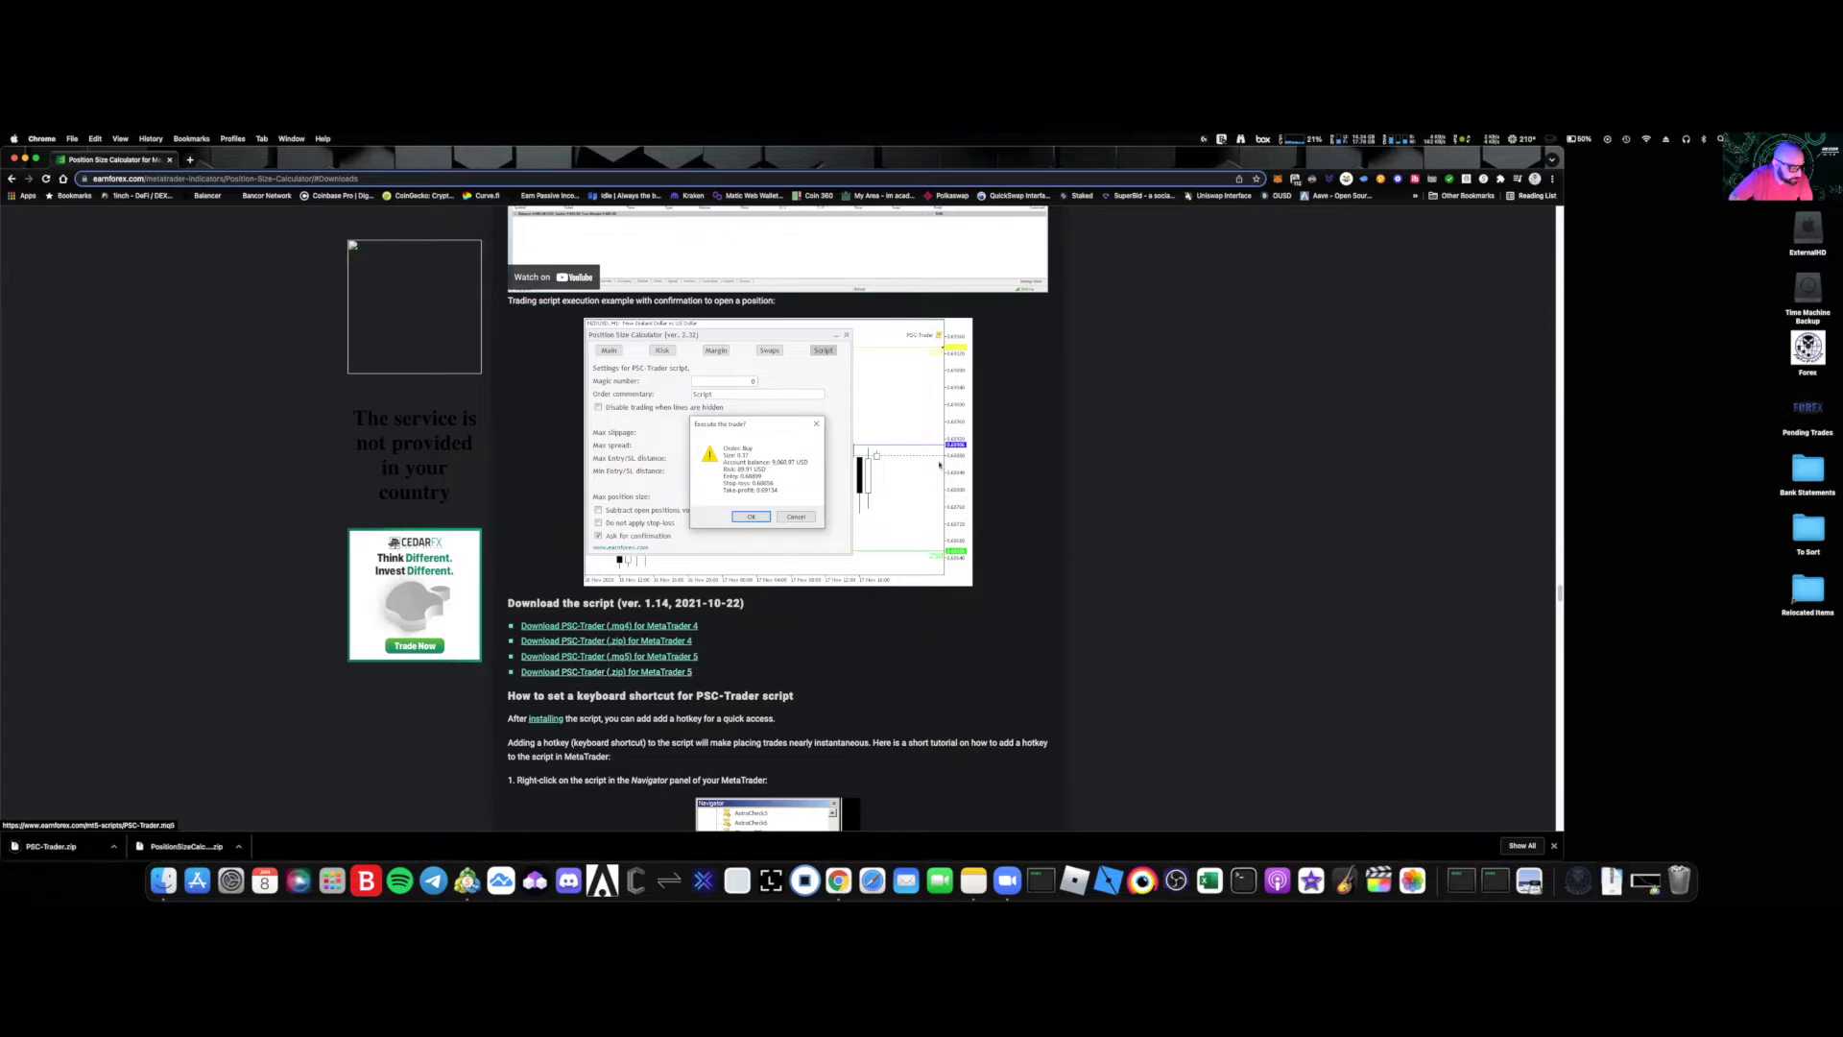
pyautogui.scroll(-5, 924, 519)
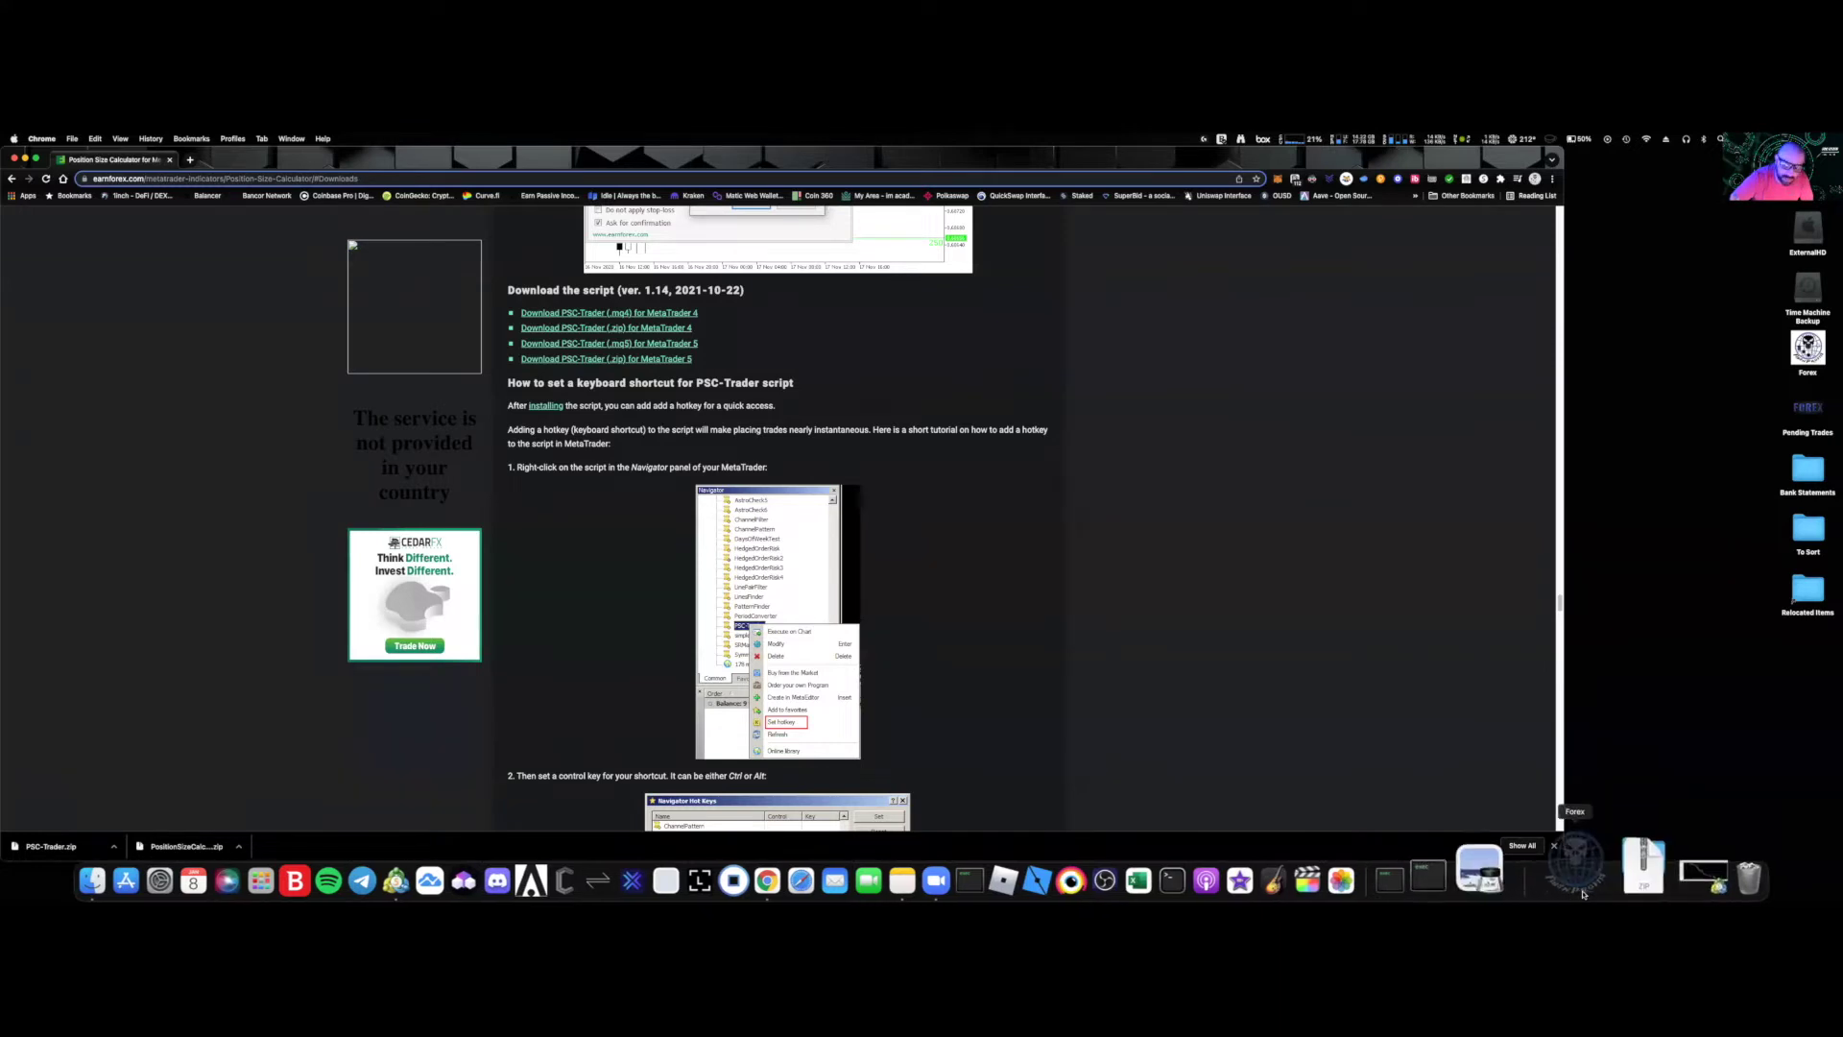
# - Open the Downloads folder in Finder and extract PositionSizeCalculator.zip and PSC-Trader.zip
pyautogui.click(1613, 861)
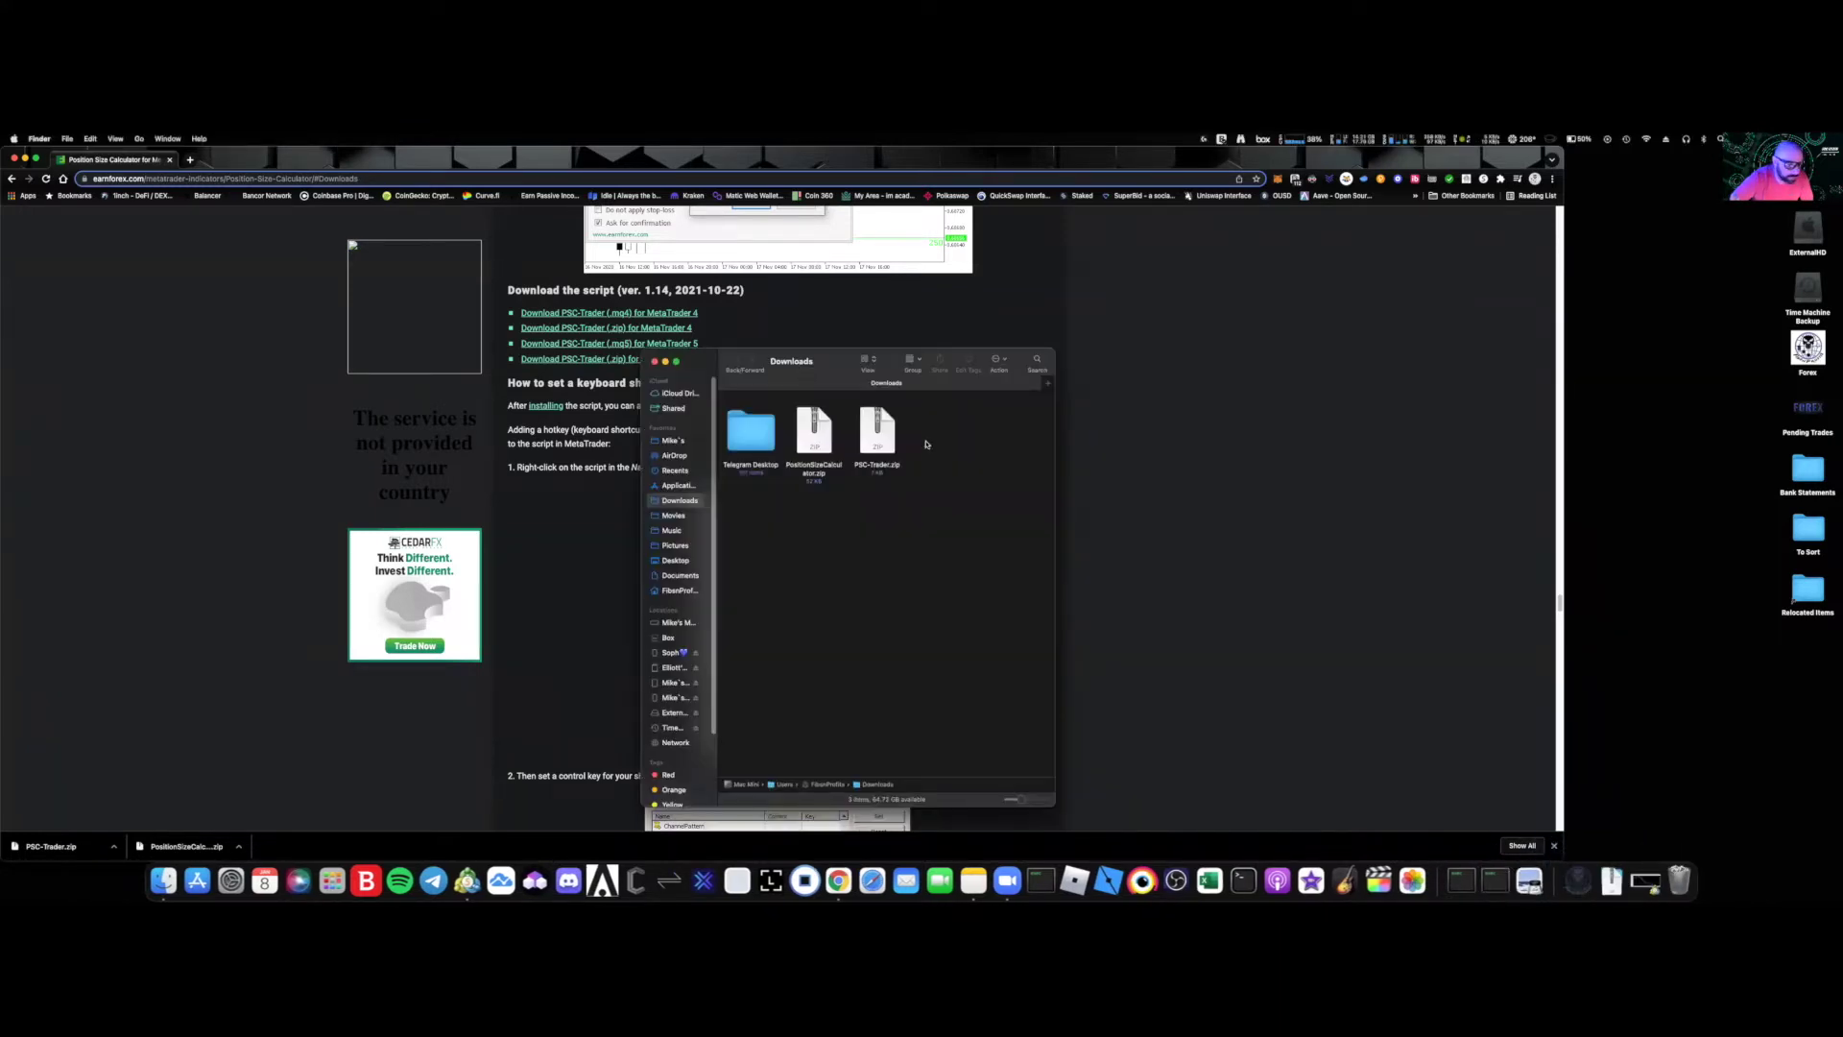
pyautogui.doubleClick(834, 424)
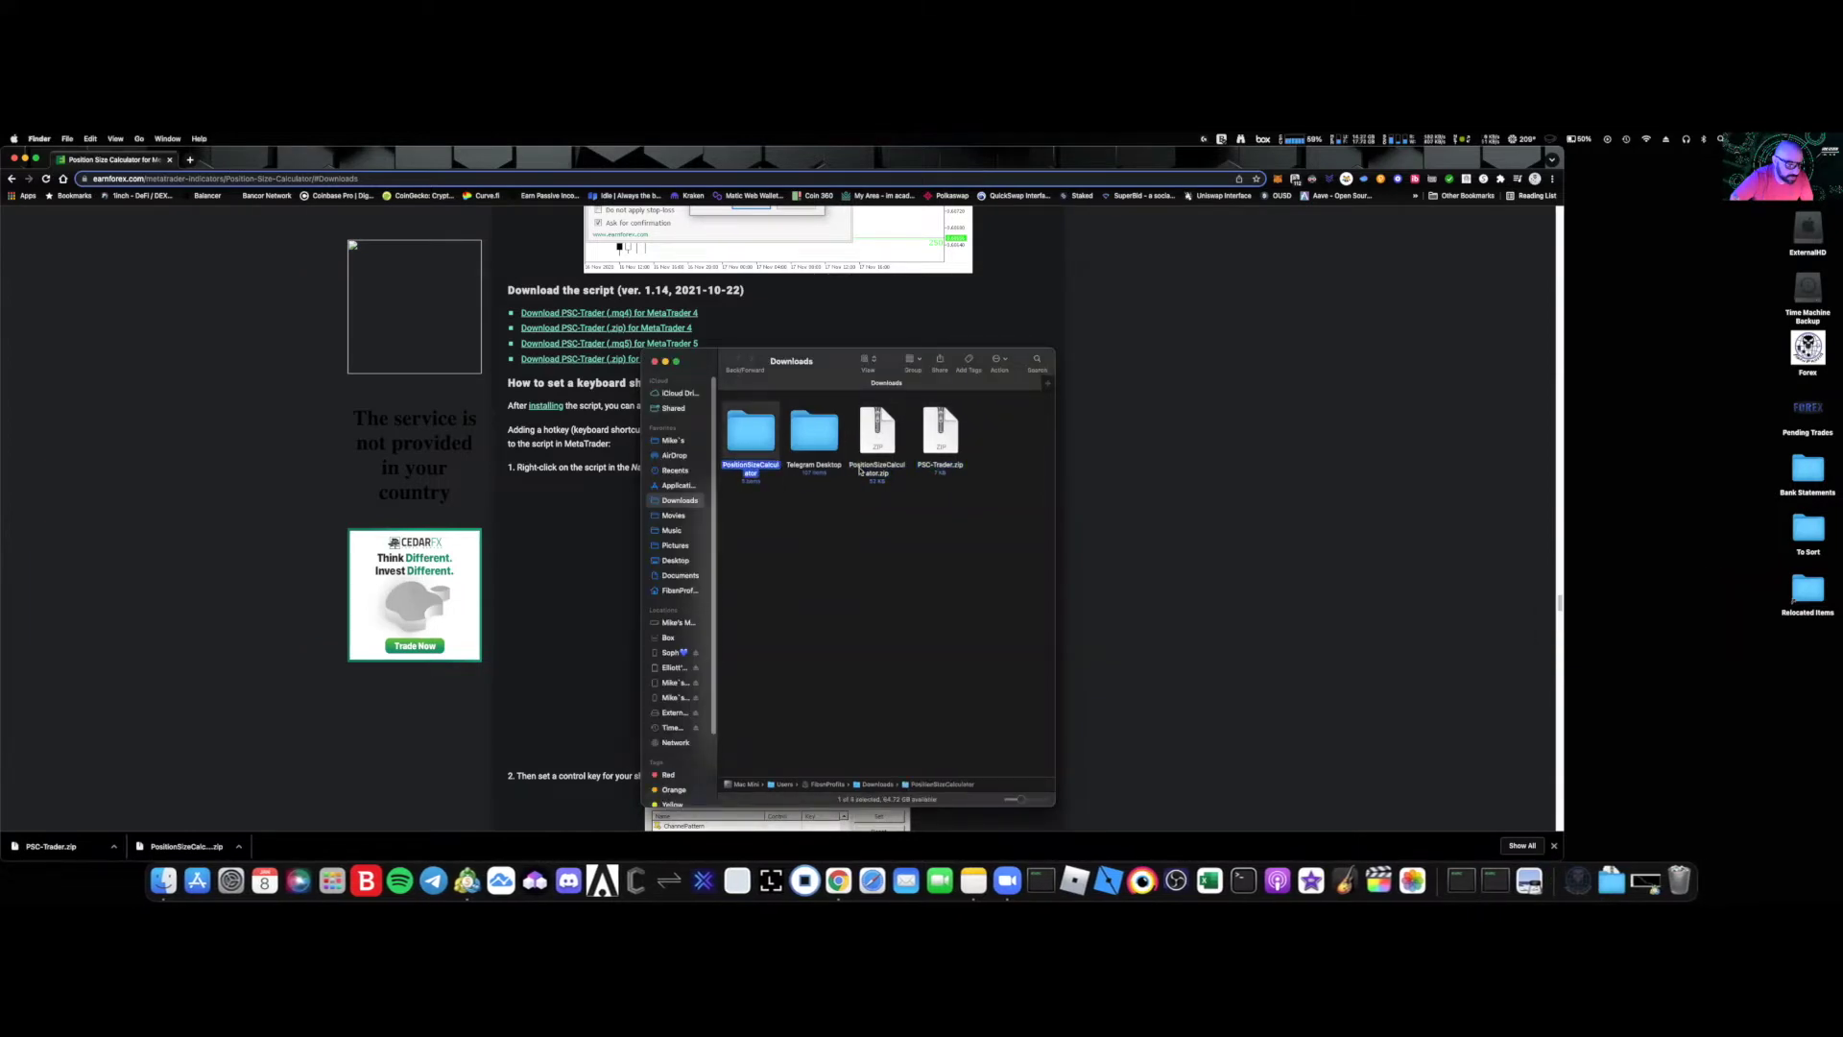
pyautogui.doubleClick(946, 442)
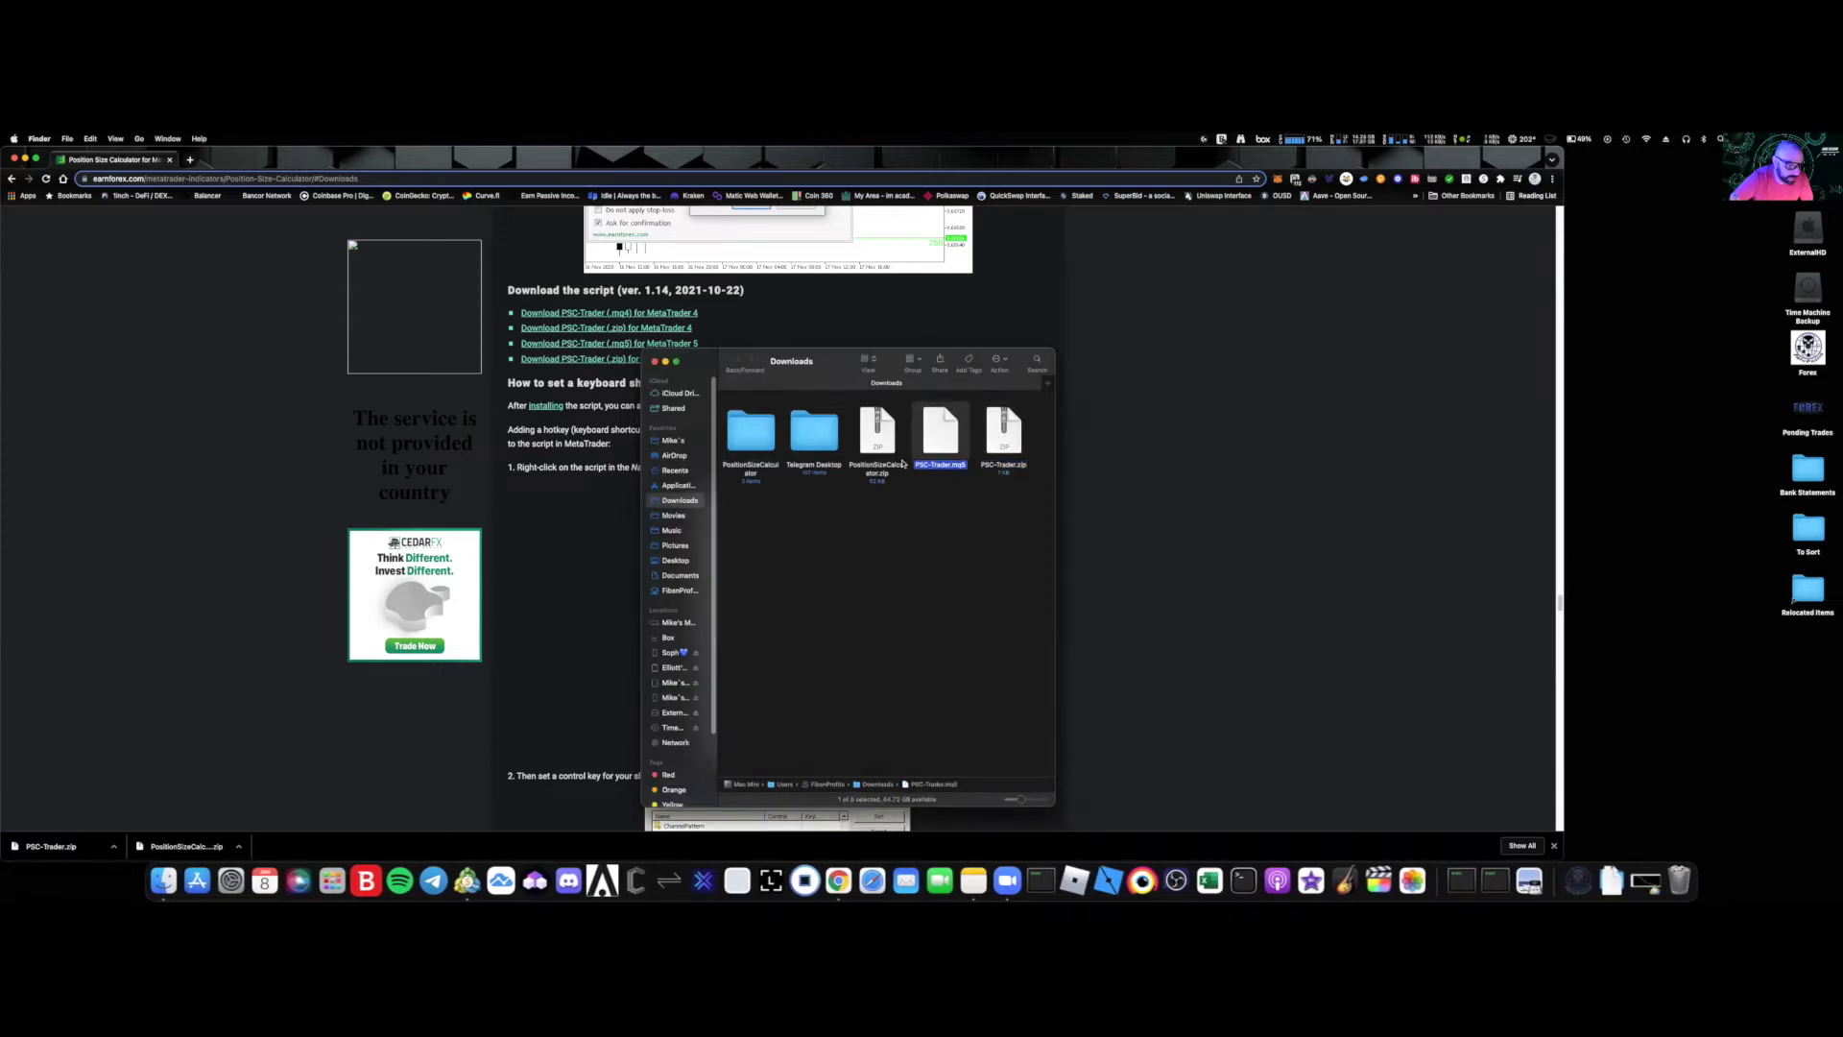
# - Move PositionSizeCalculator.zip and PSC-Trader.zip to the Trash
pyautogui.rightClick(876, 425)
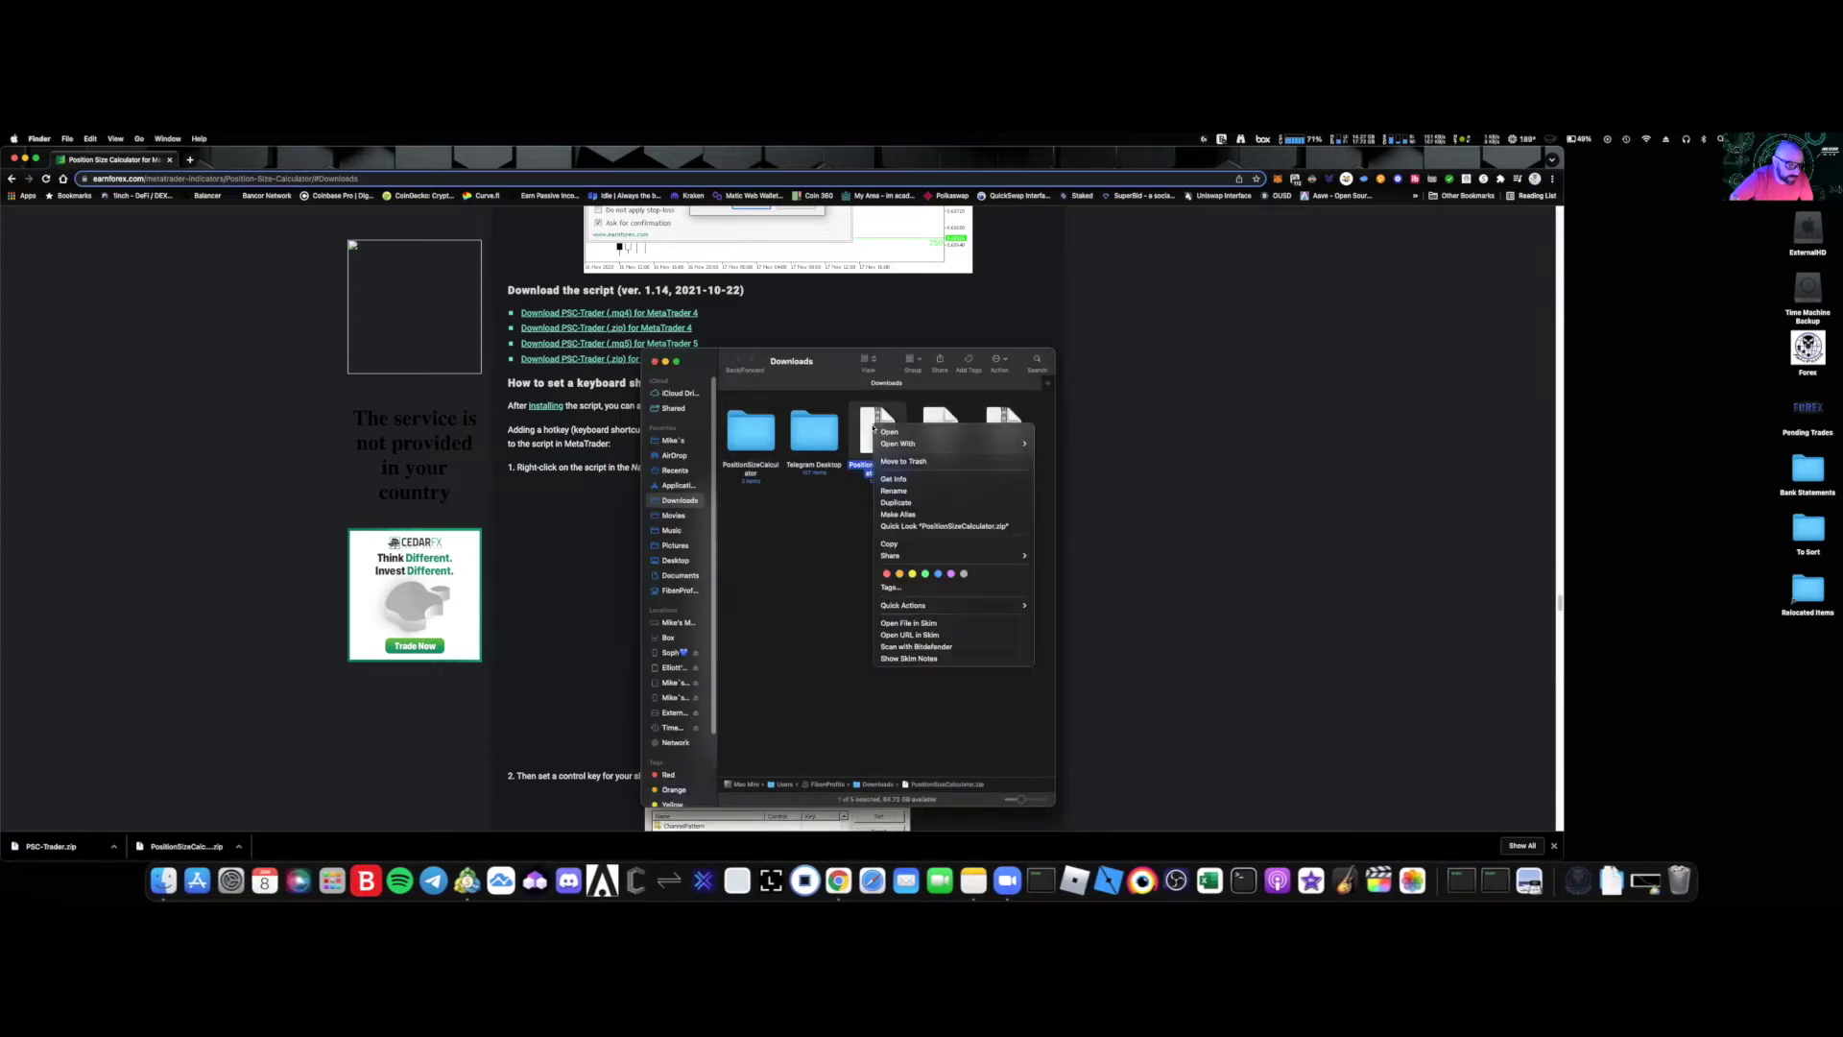
pyautogui.click(910, 462)
pyautogui.rightClick(947, 432)
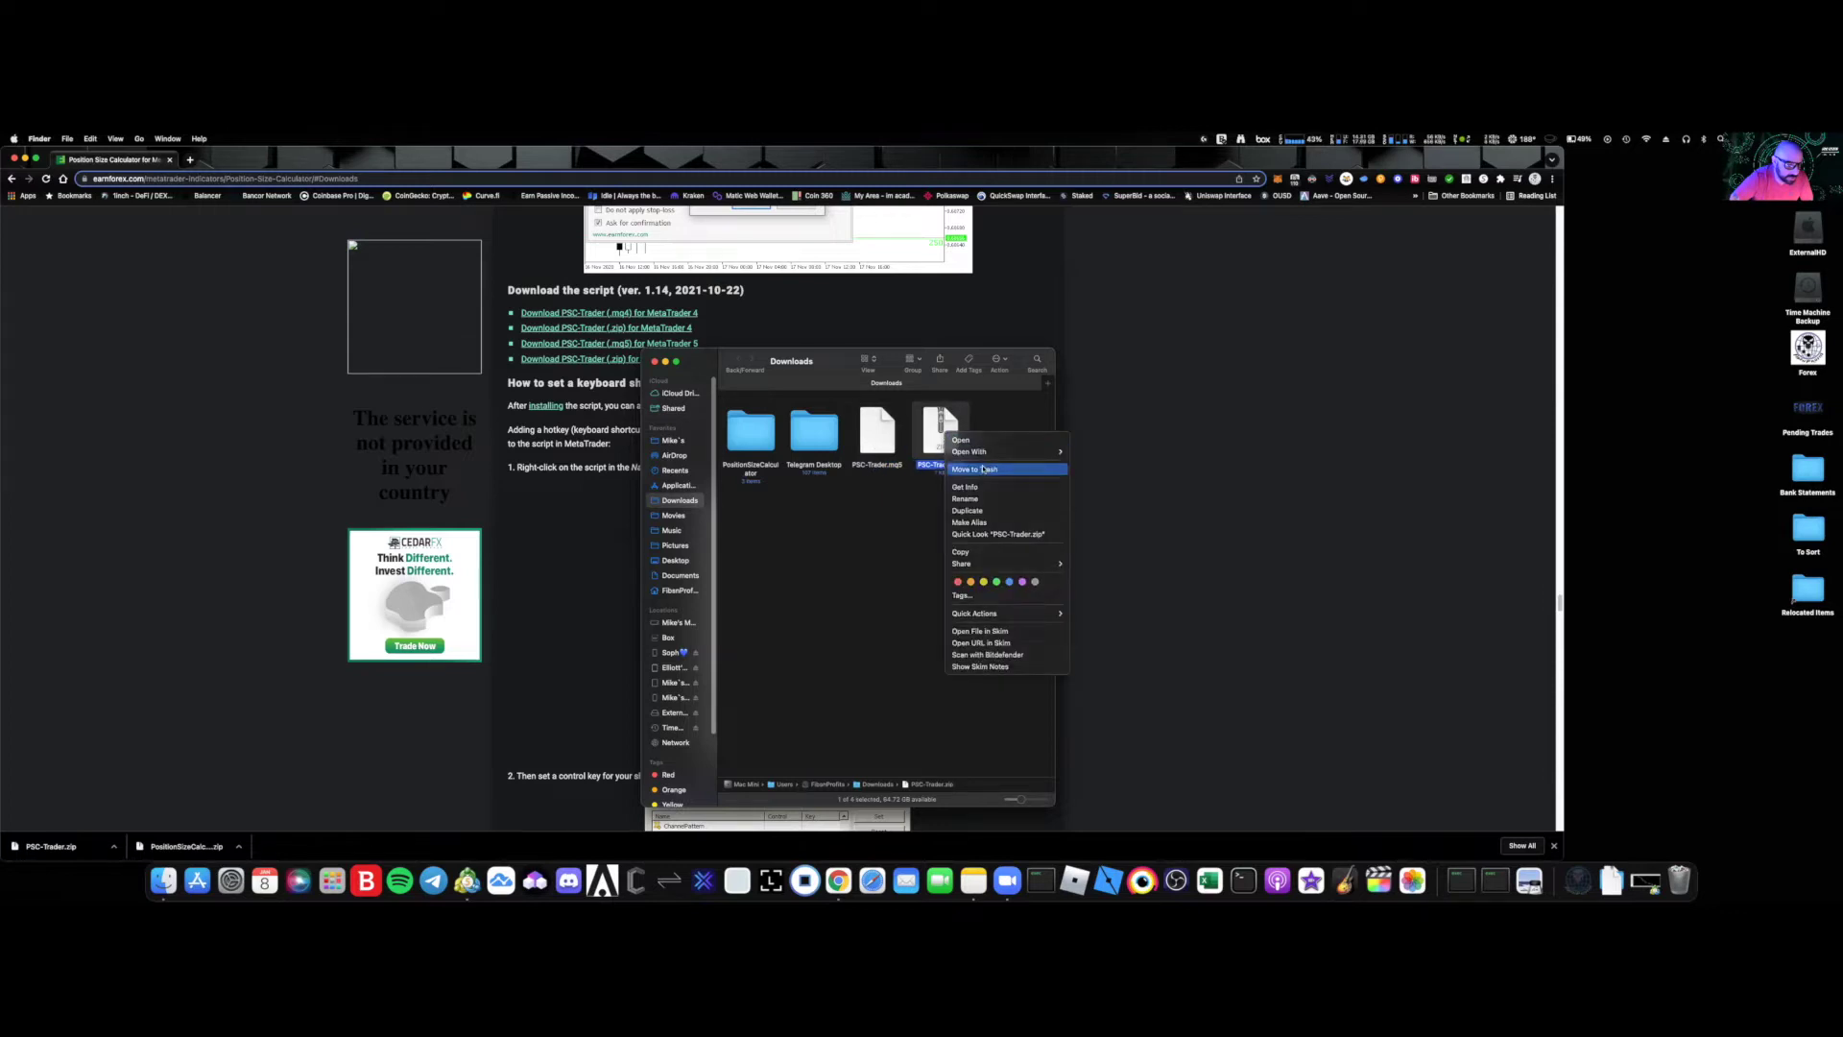
pyautogui.click(983, 470)
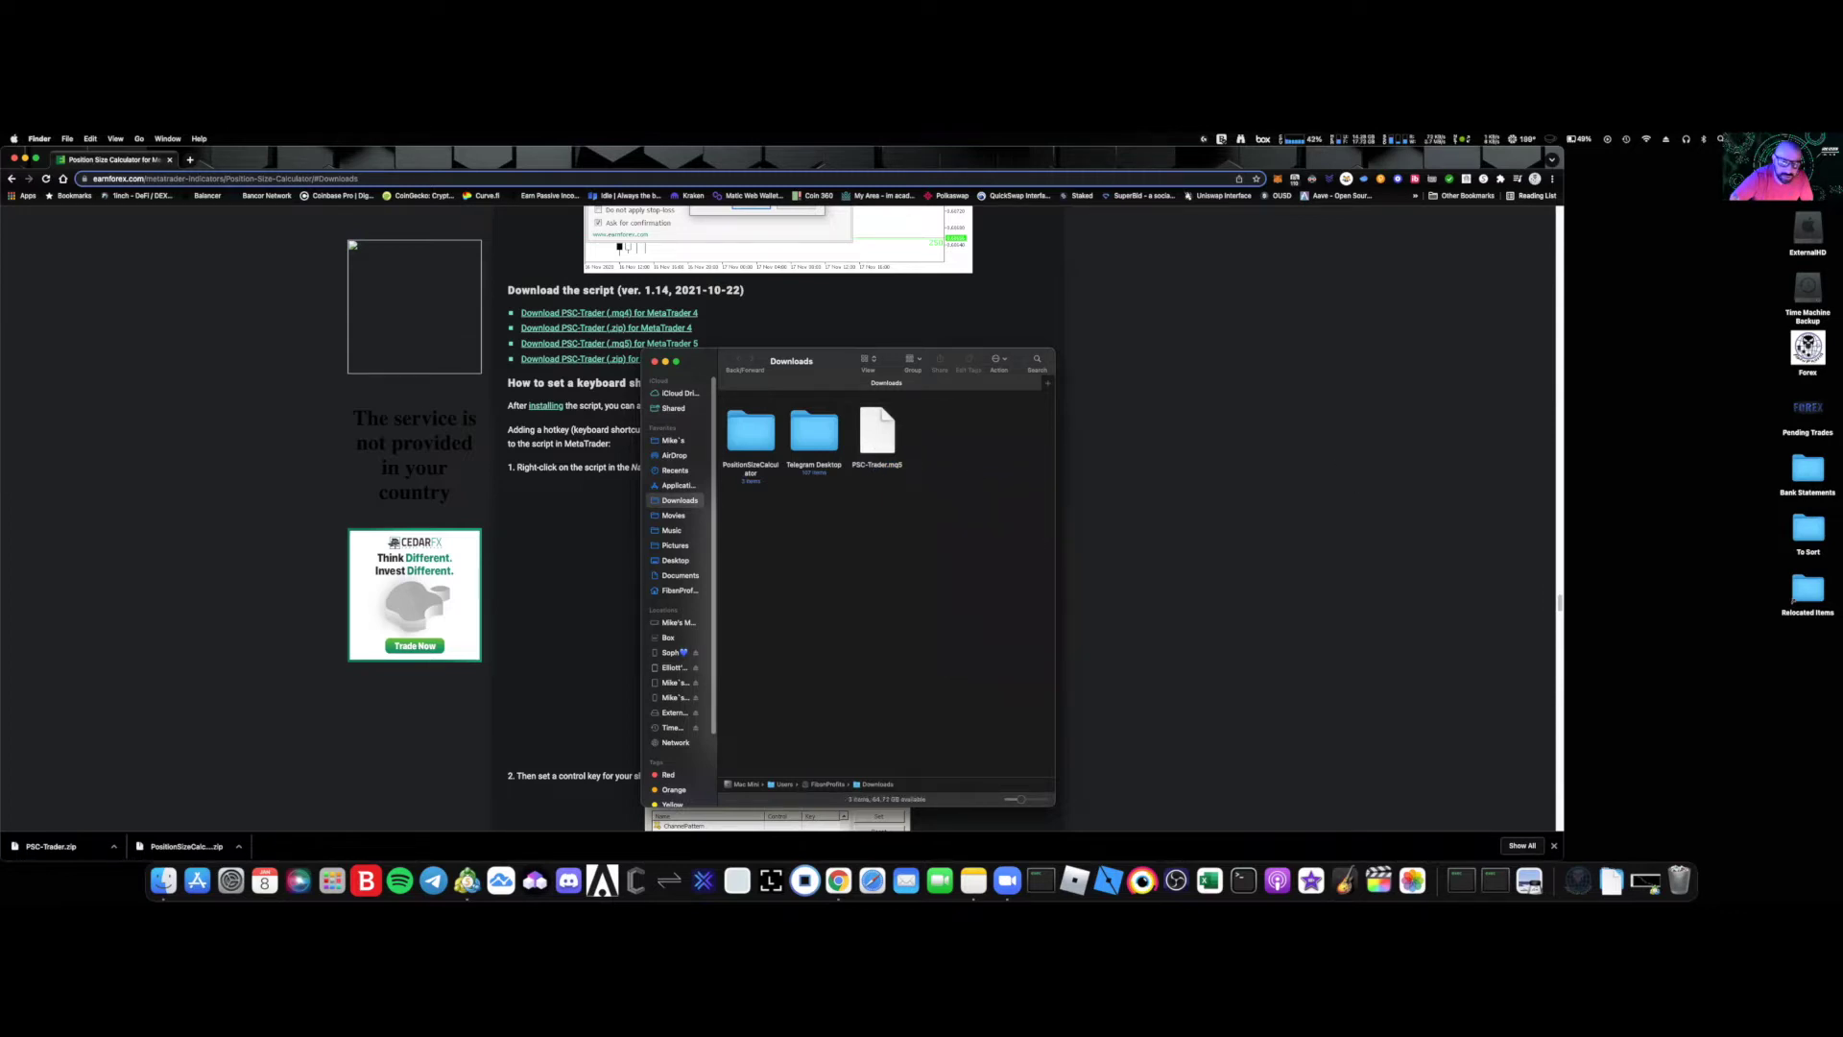
# - Open the Documents folder in a second Finder window and move PSC-Trader.mq5 there from Downloads, replacing the existing copy
pyautogui.press('super+n')
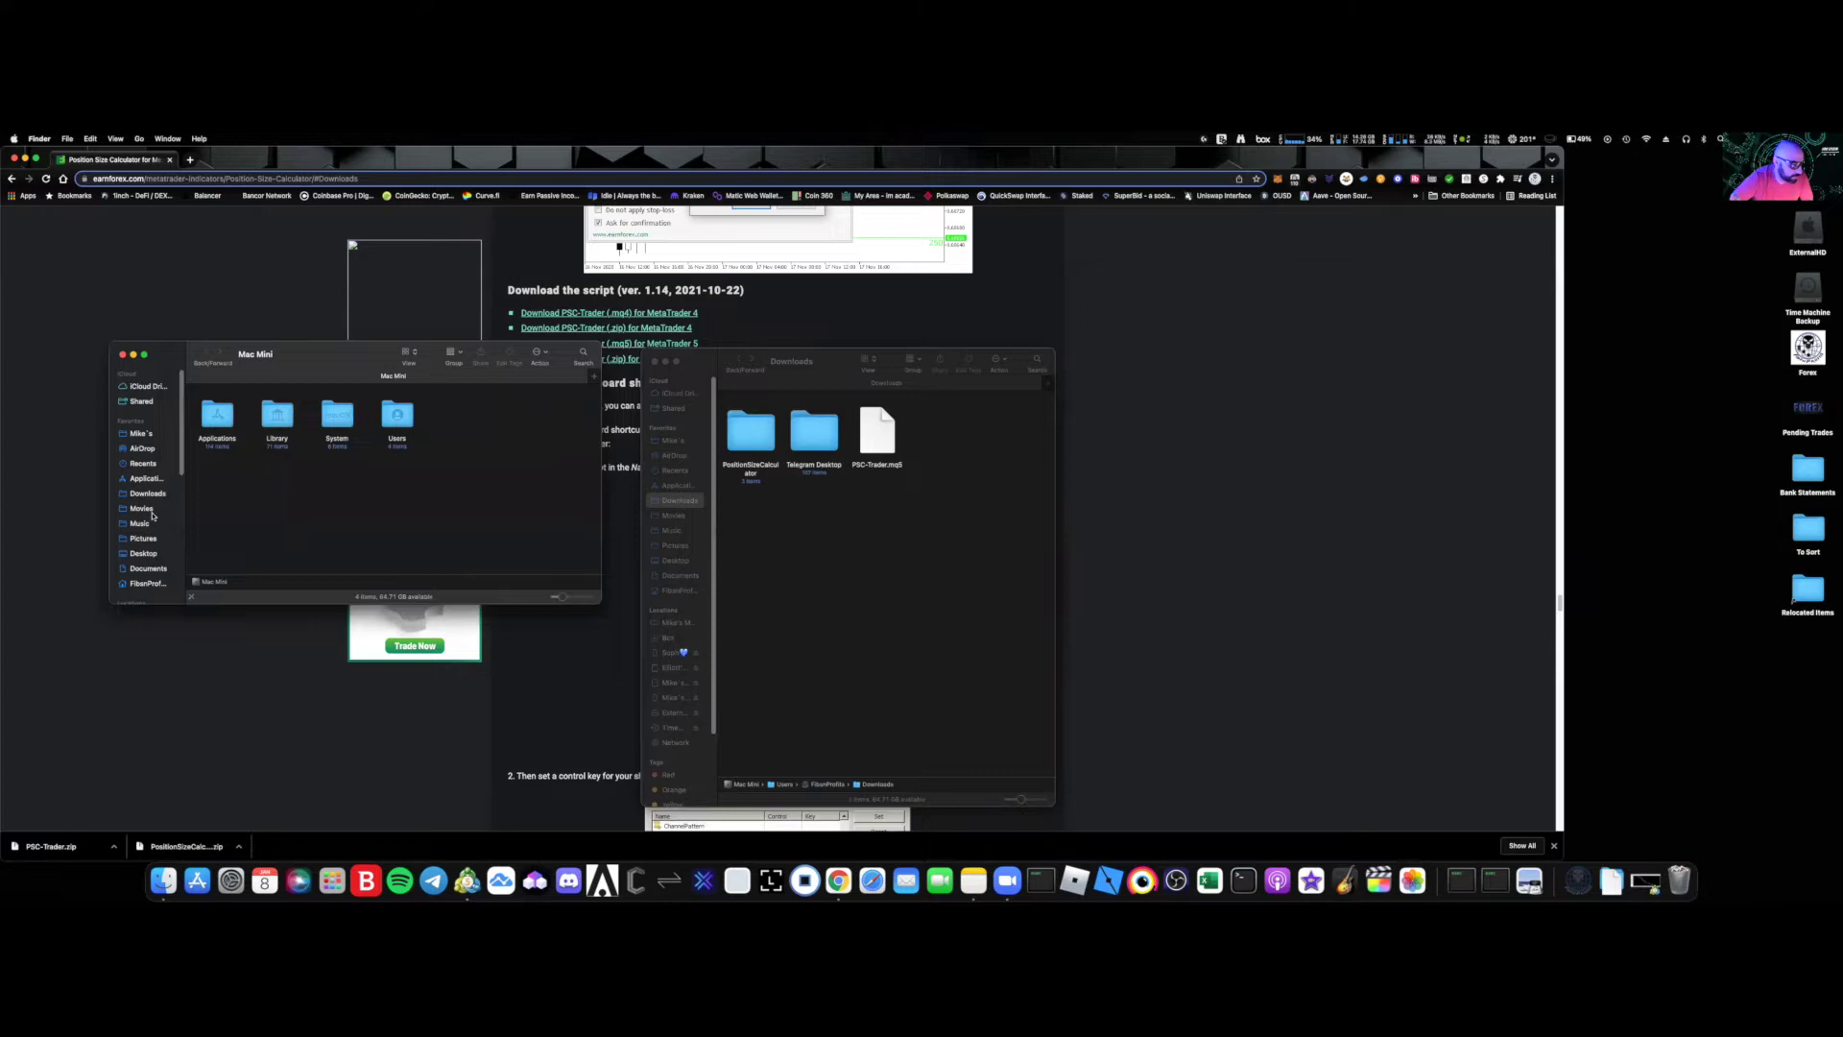
pyautogui.click(148, 569)
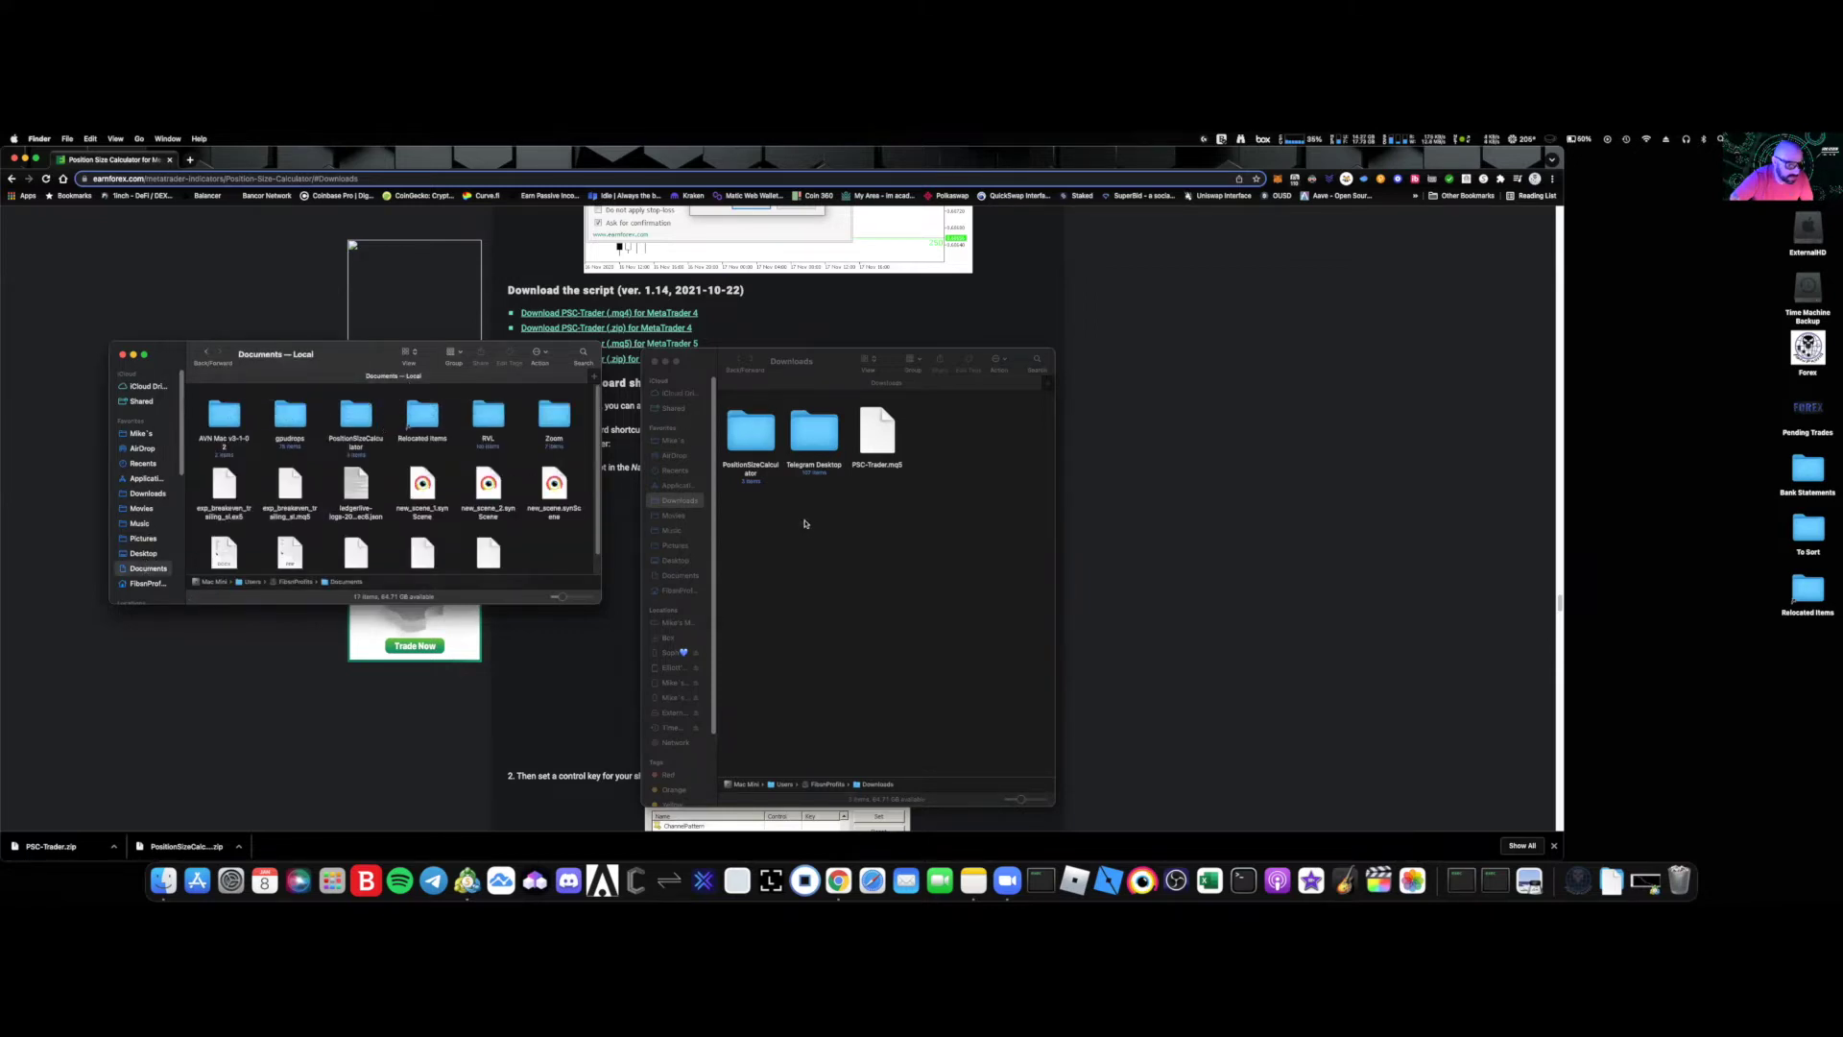
pyautogui.click(814, 434)
pyautogui.moveTo(880, 434); pyautogui.dragTo(578, 438)
pyautogui.moveTo(1526, 223); pyautogui.dragTo(1164, 288)
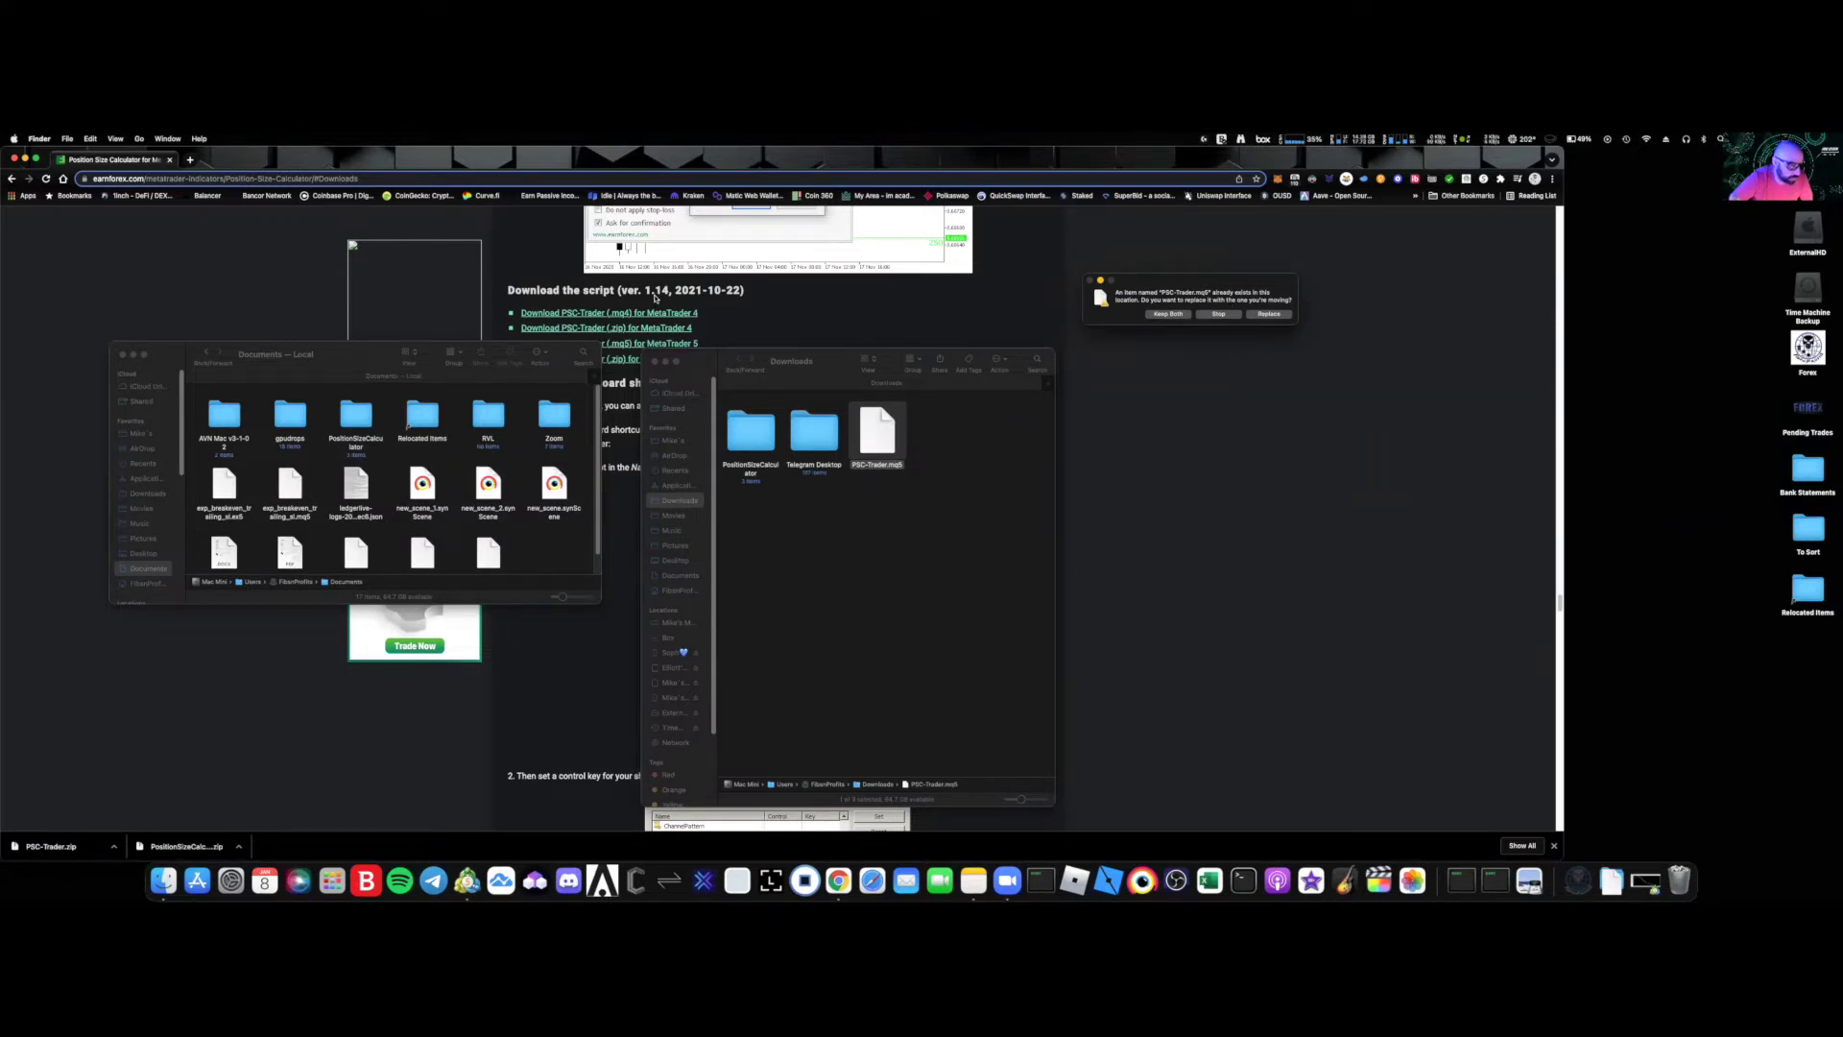
pyautogui.click(1277, 315)
# - Move the PositionSizeCalculator folder from Downloads to Documents, replacing the existing one, and close both Finder windows
pyautogui.moveTo(751, 432); pyautogui.dragTo(544, 445)
pyautogui.press('Return')
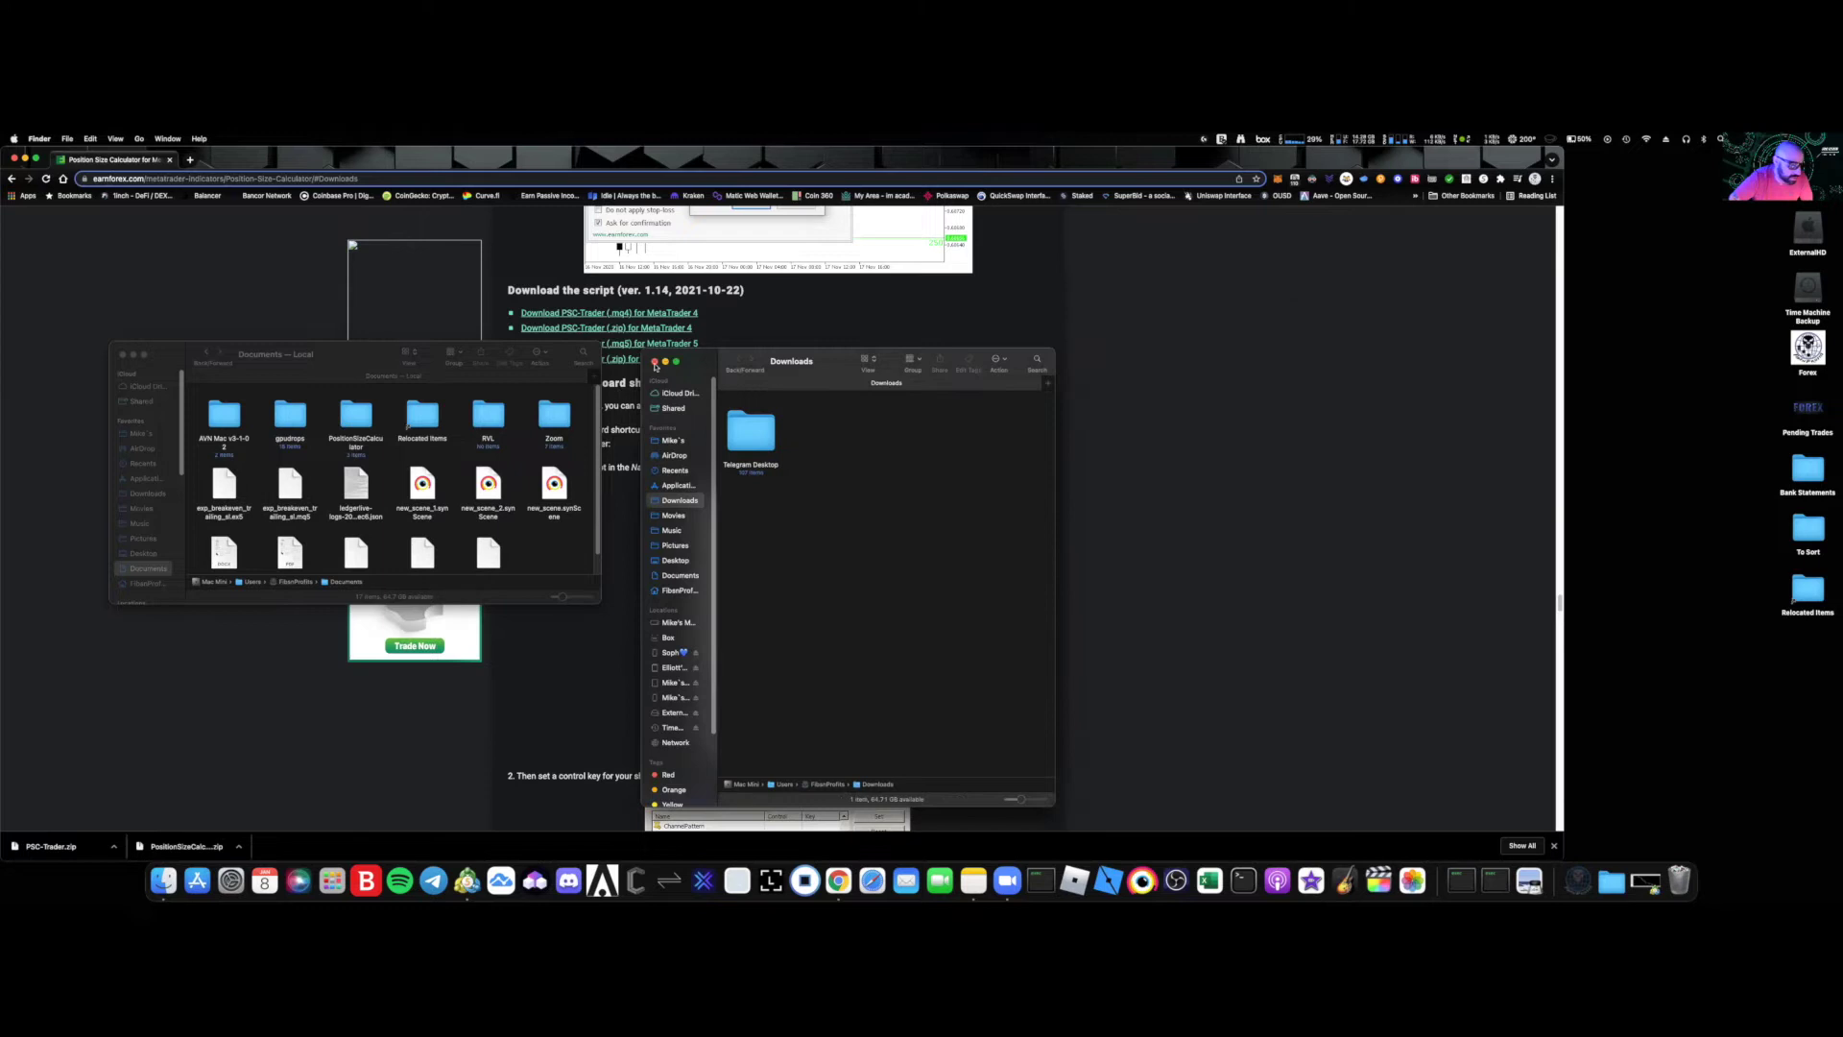
pyautogui.click(654, 361)
pyautogui.click(122, 355)
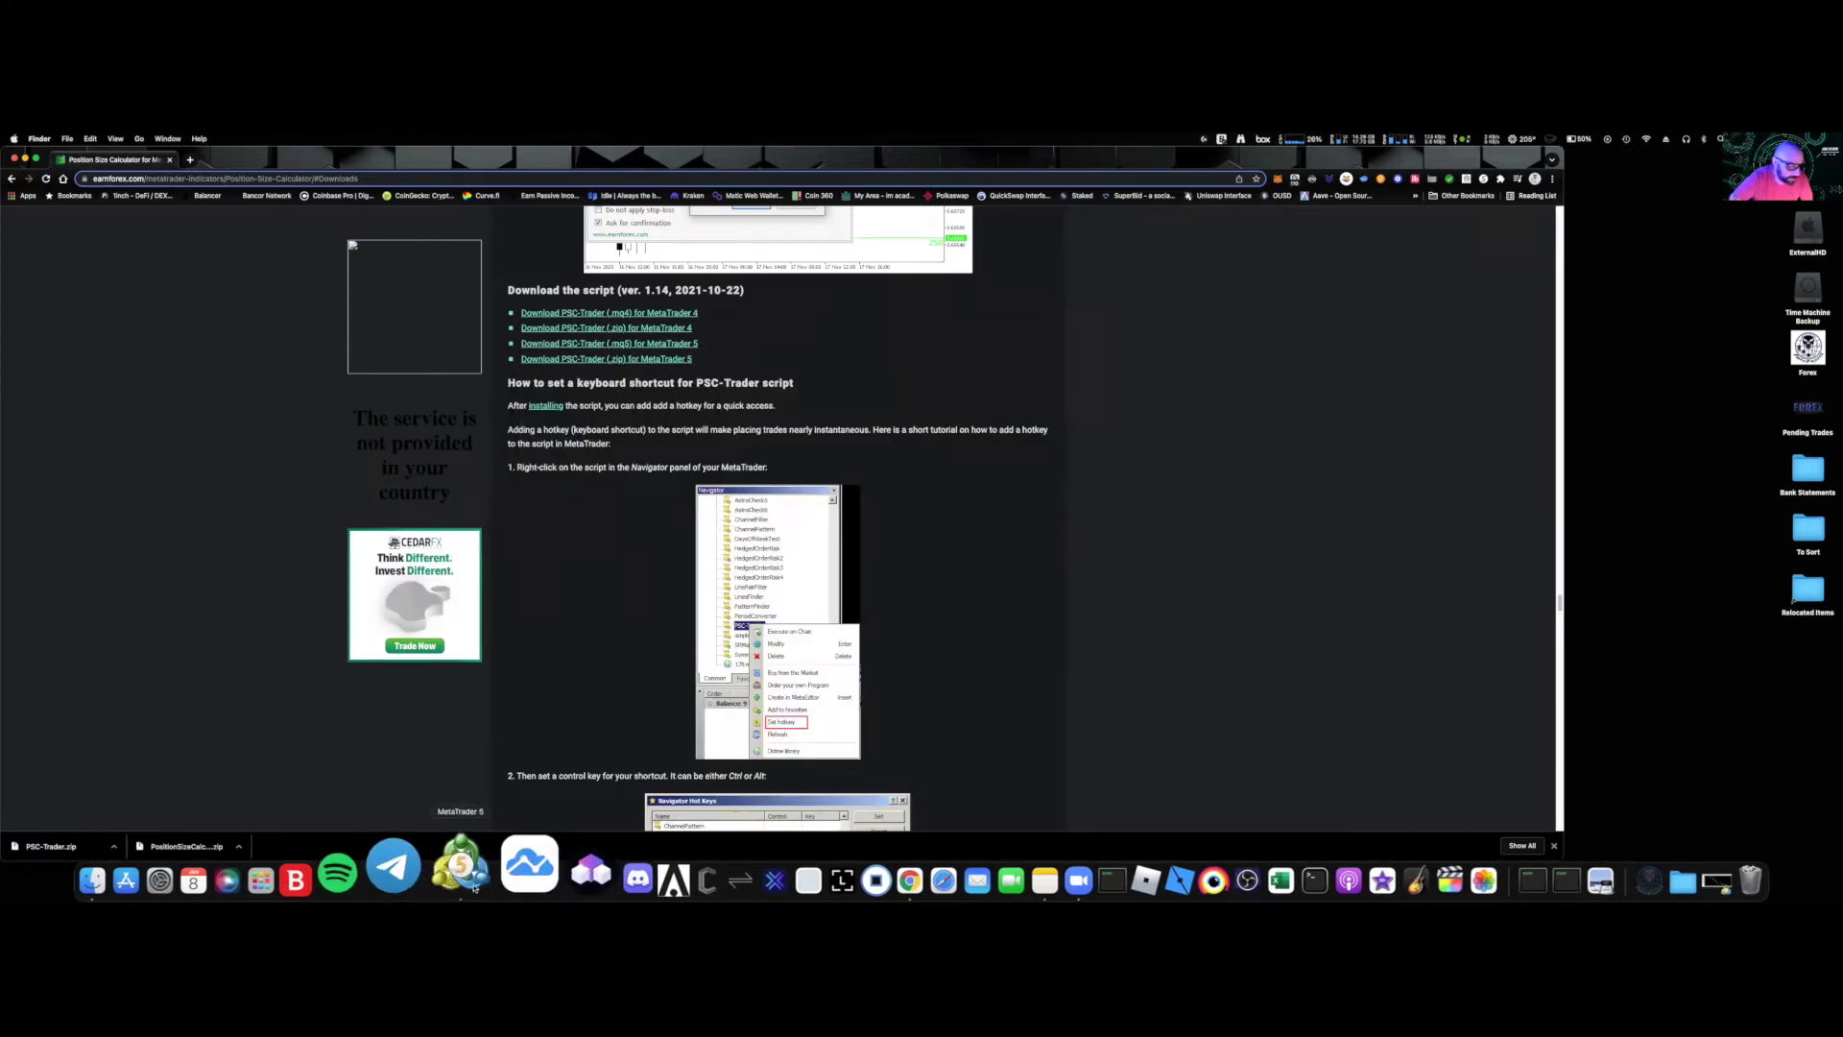
# - Switch to MetaTrader 5, open its data folder and move the folder window onto the chart area
pyautogui.click(1640, 872)
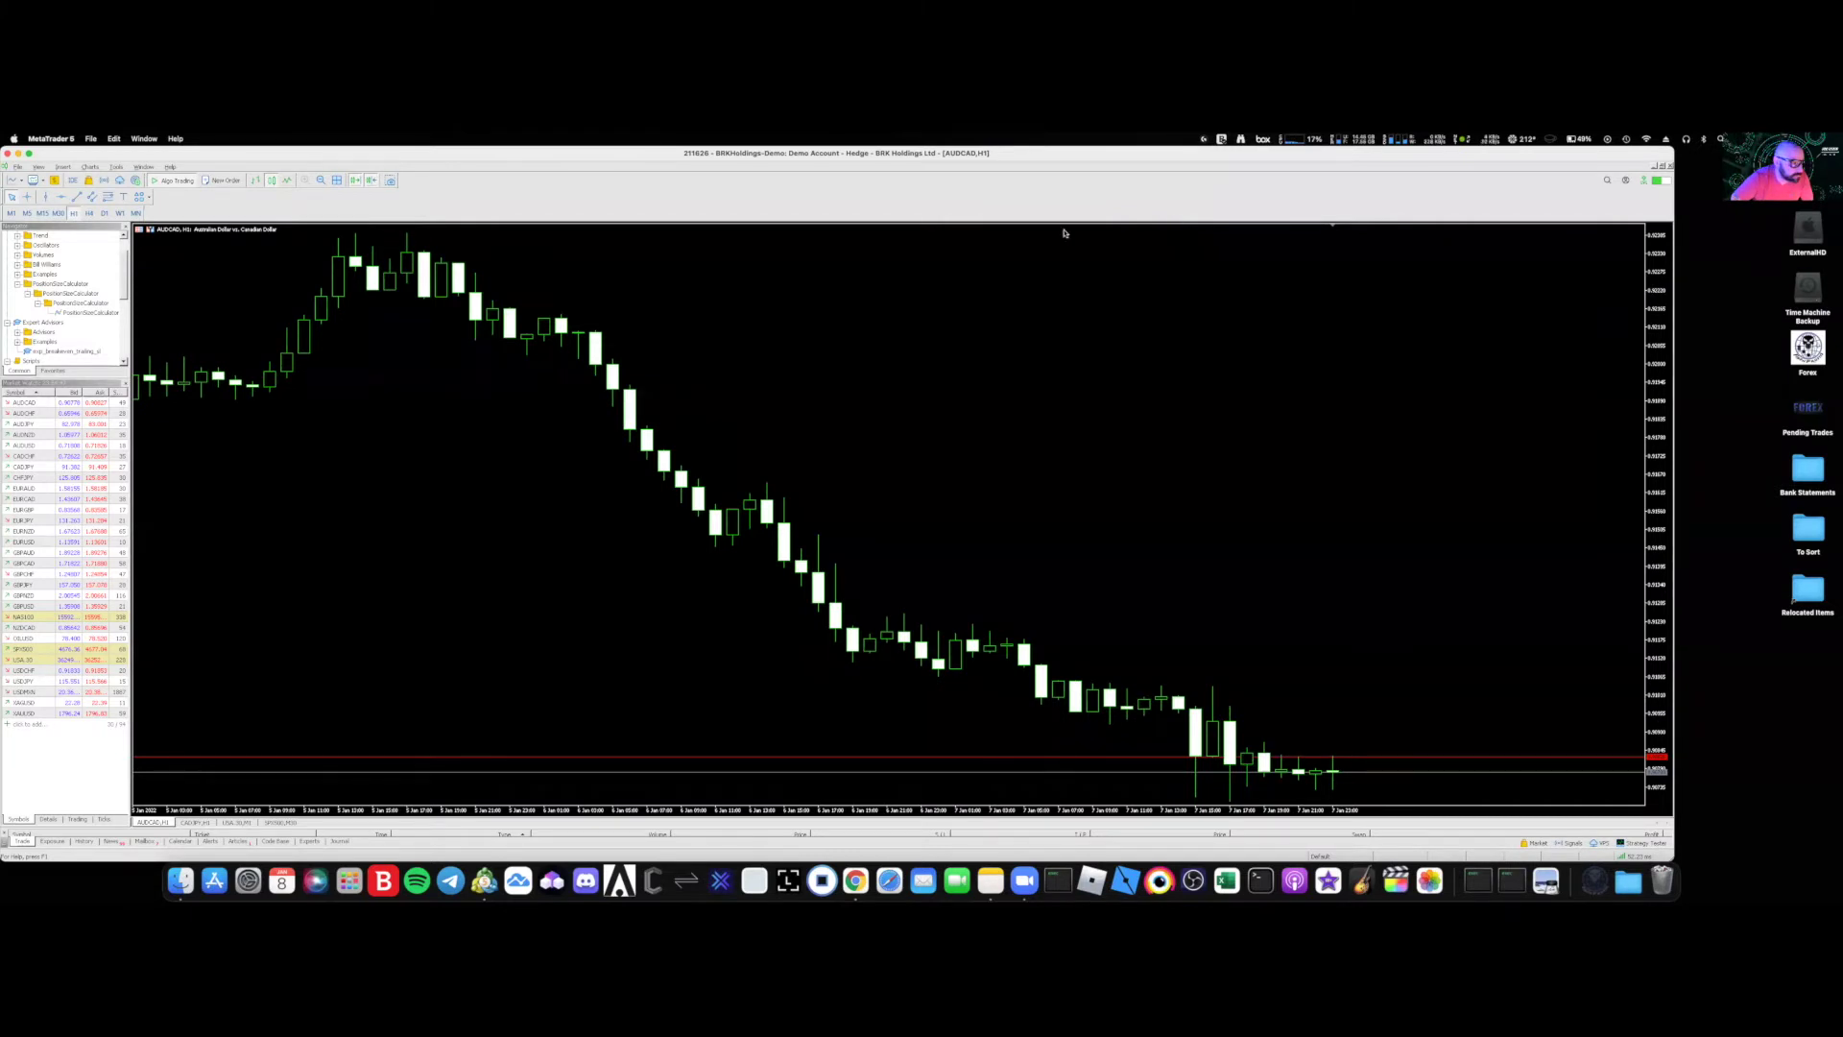
pyautogui.click(18, 167)
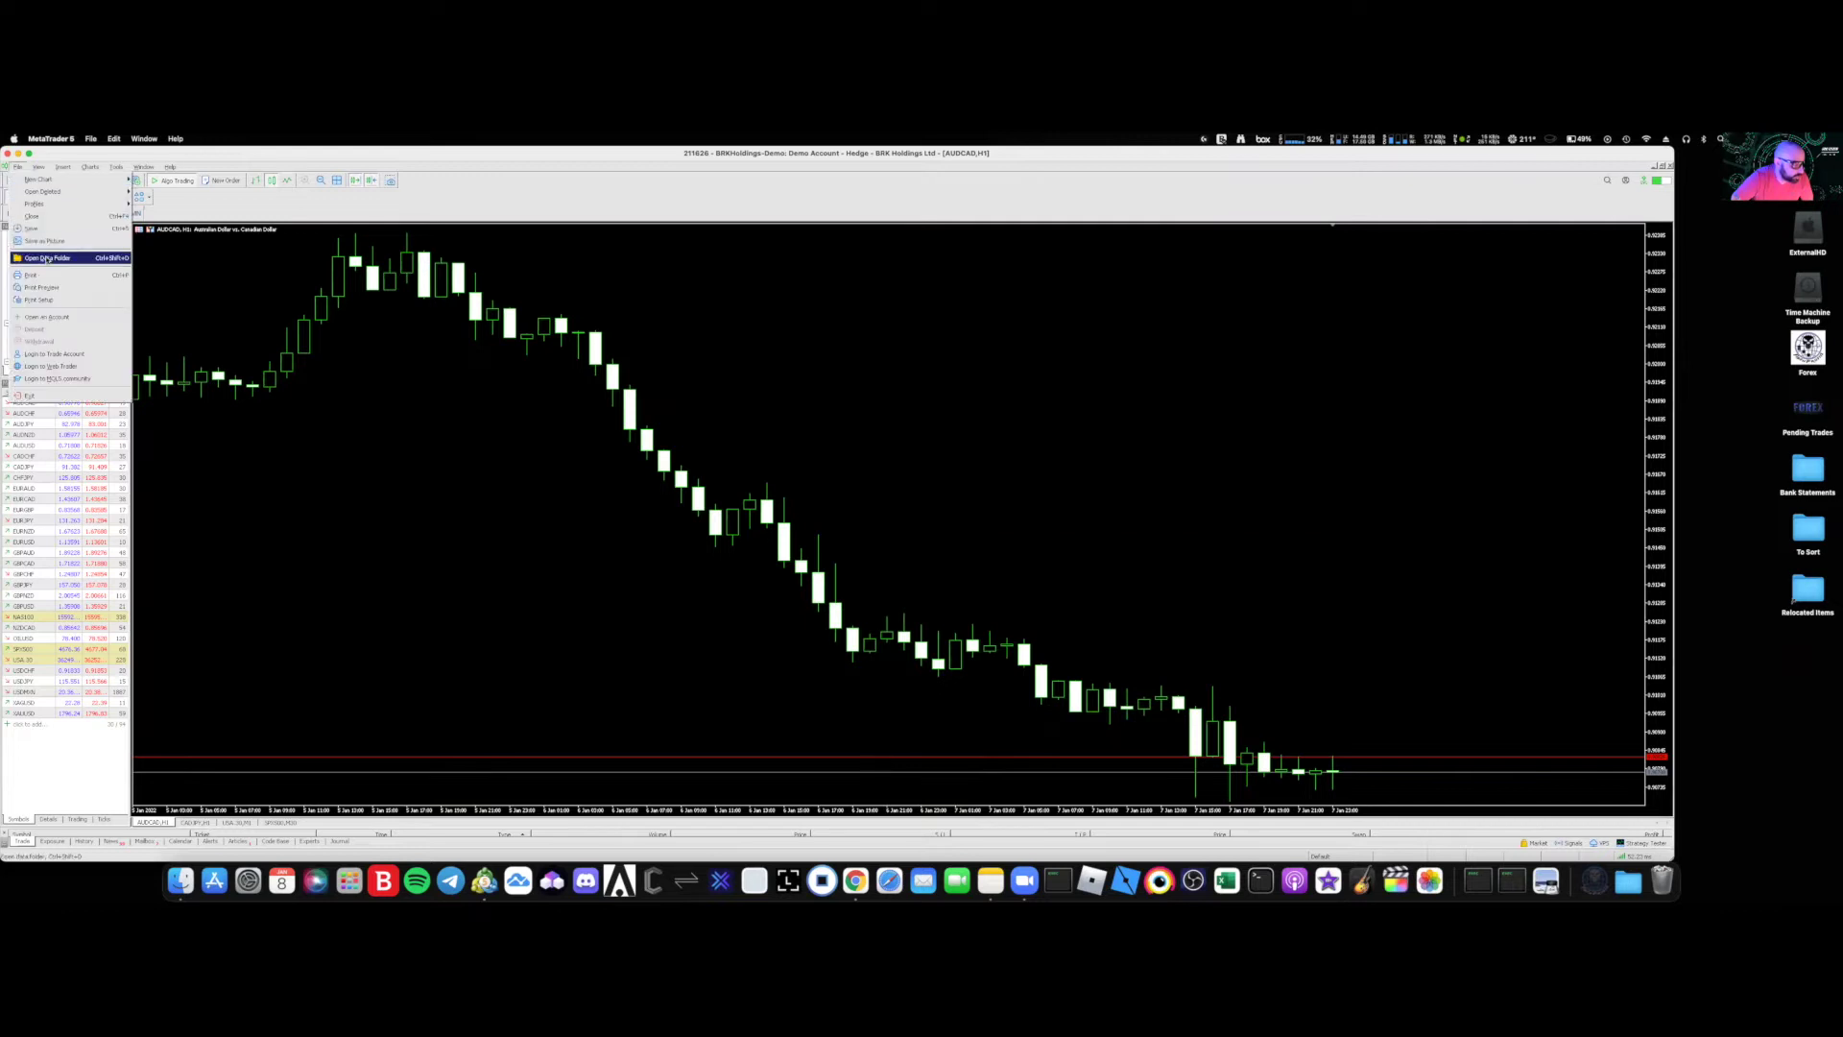
pyautogui.click(45, 259)
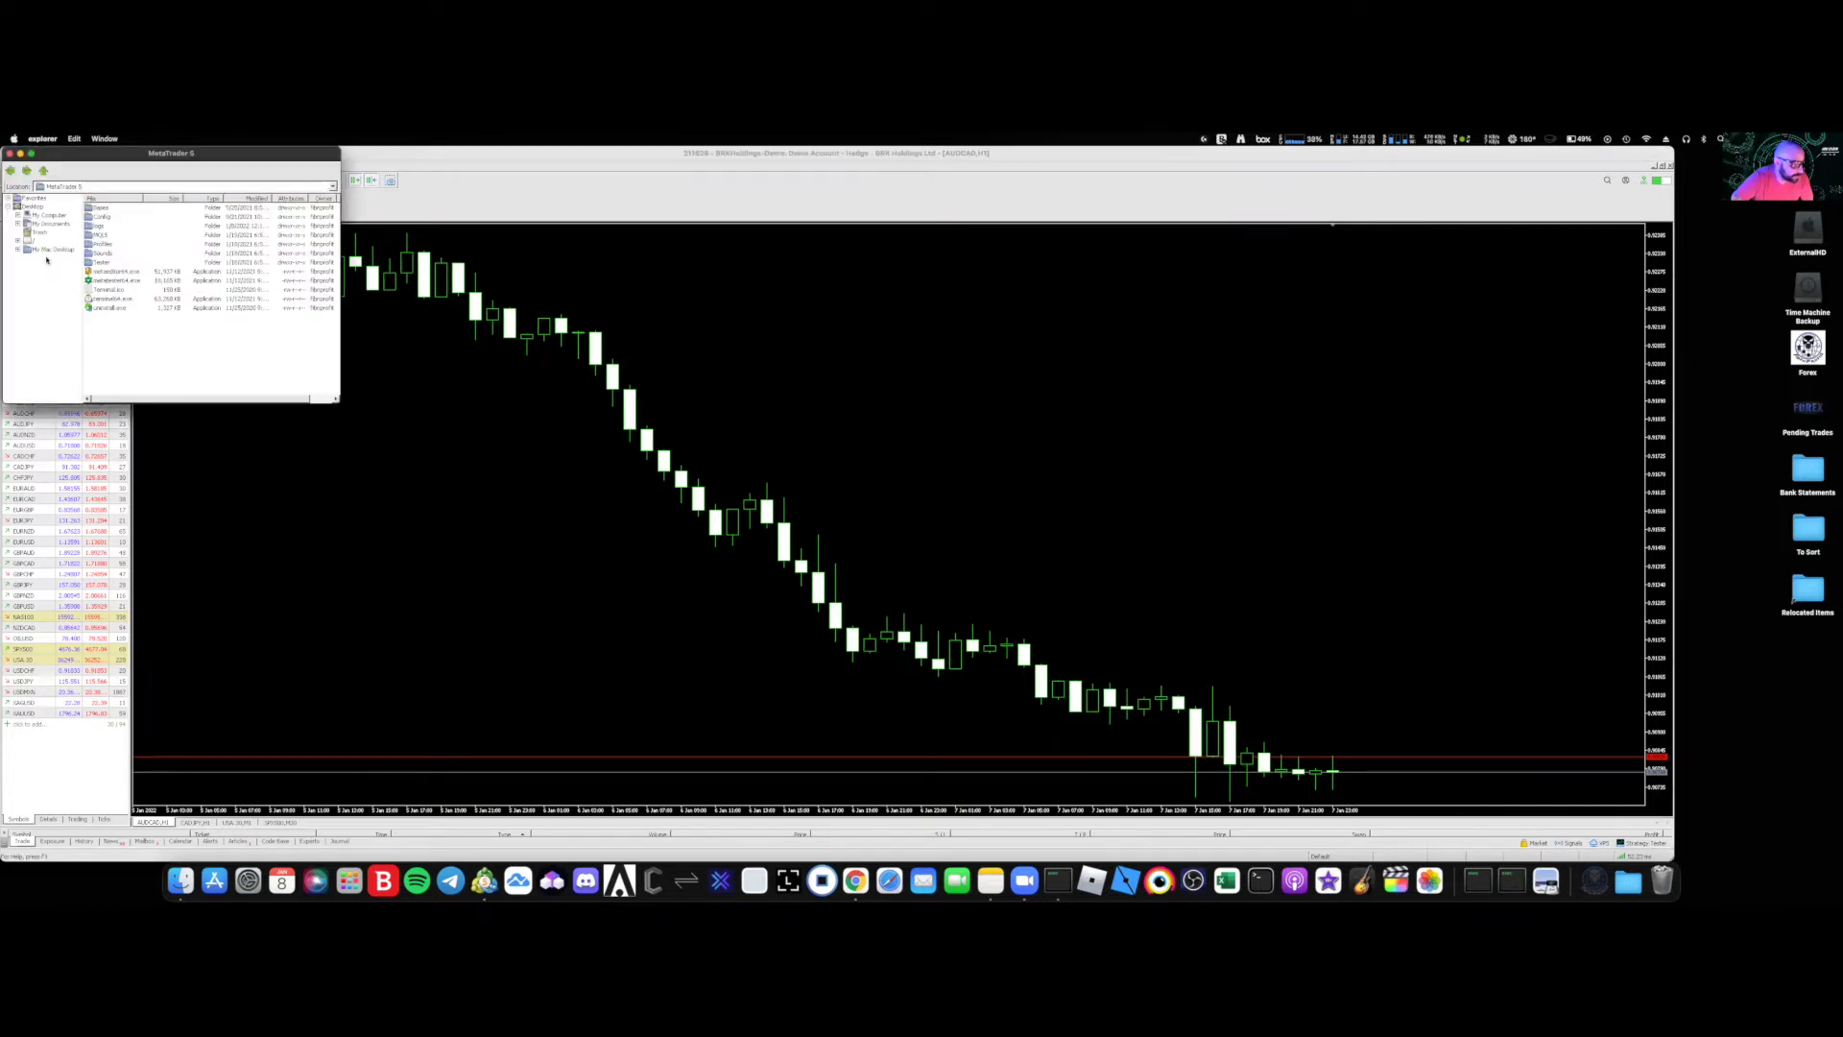
pyautogui.moveTo(103, 154); pyautogui.dragTo(400, 308)
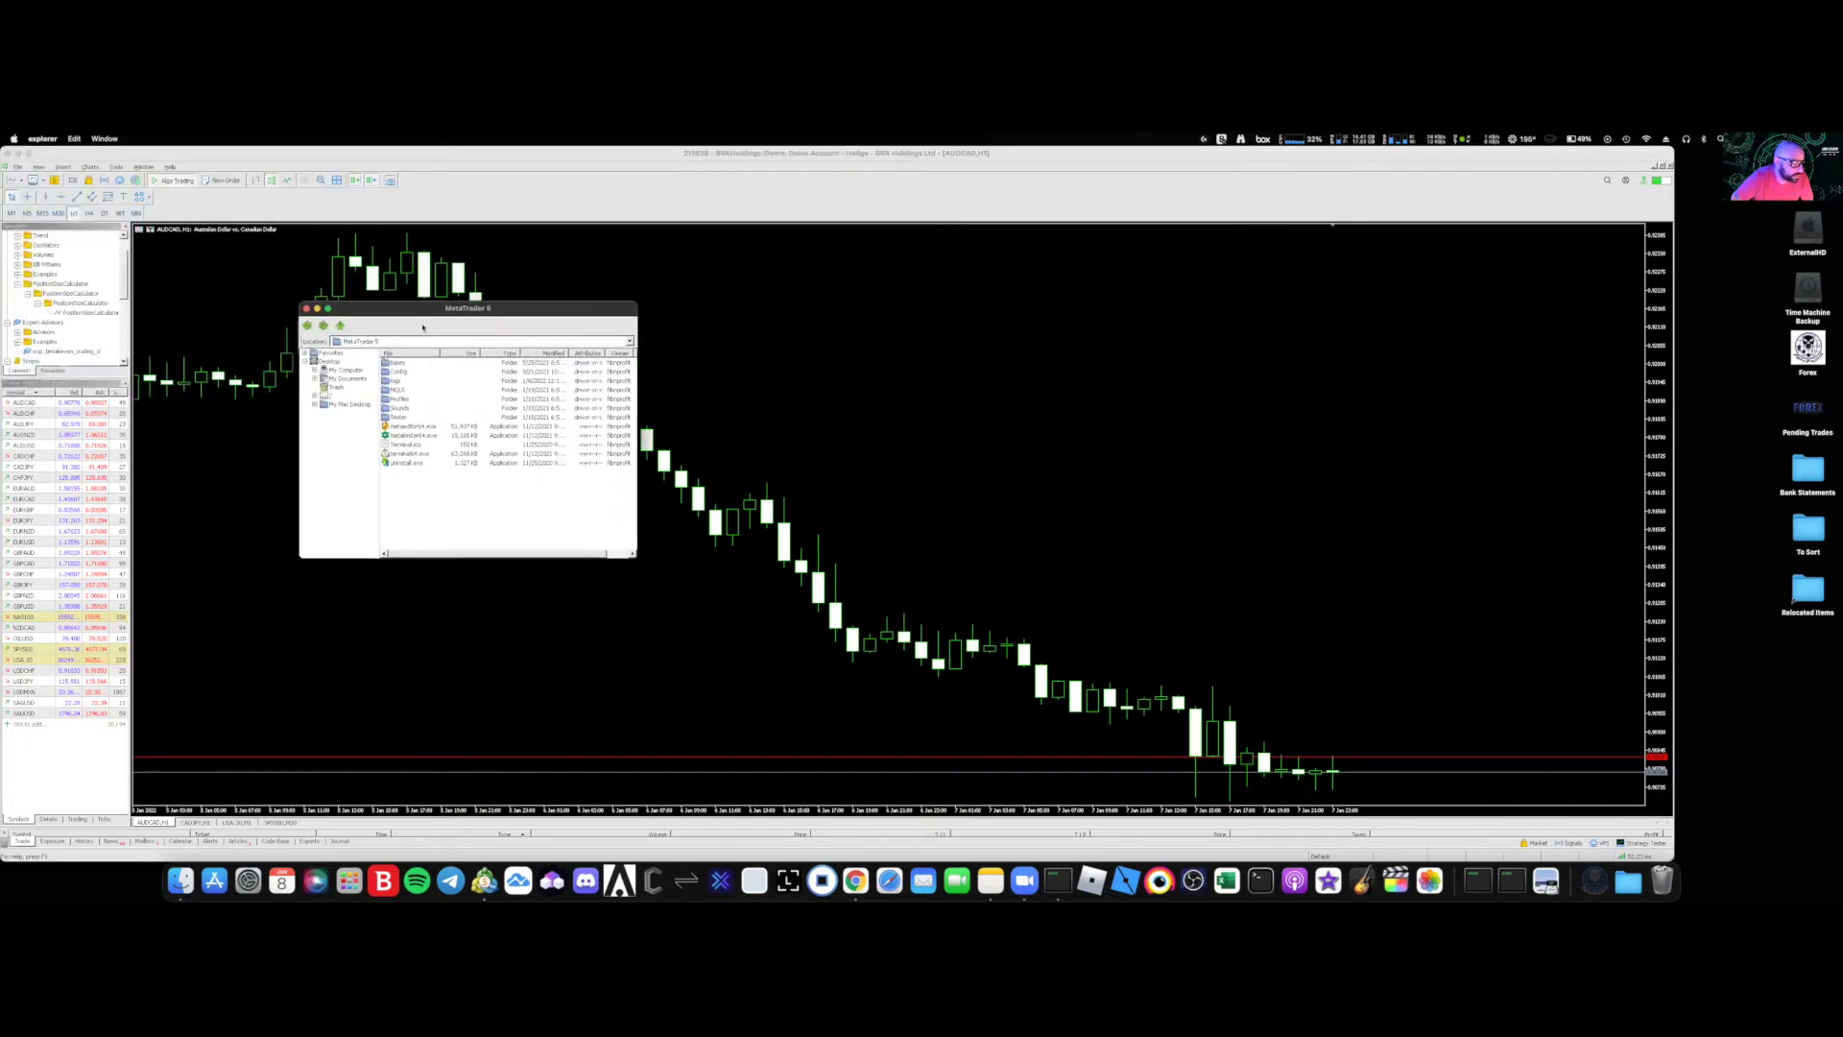
# - Copy the PositionSizeCalculator folder from My Documents
pyautogui.click(348, 379)
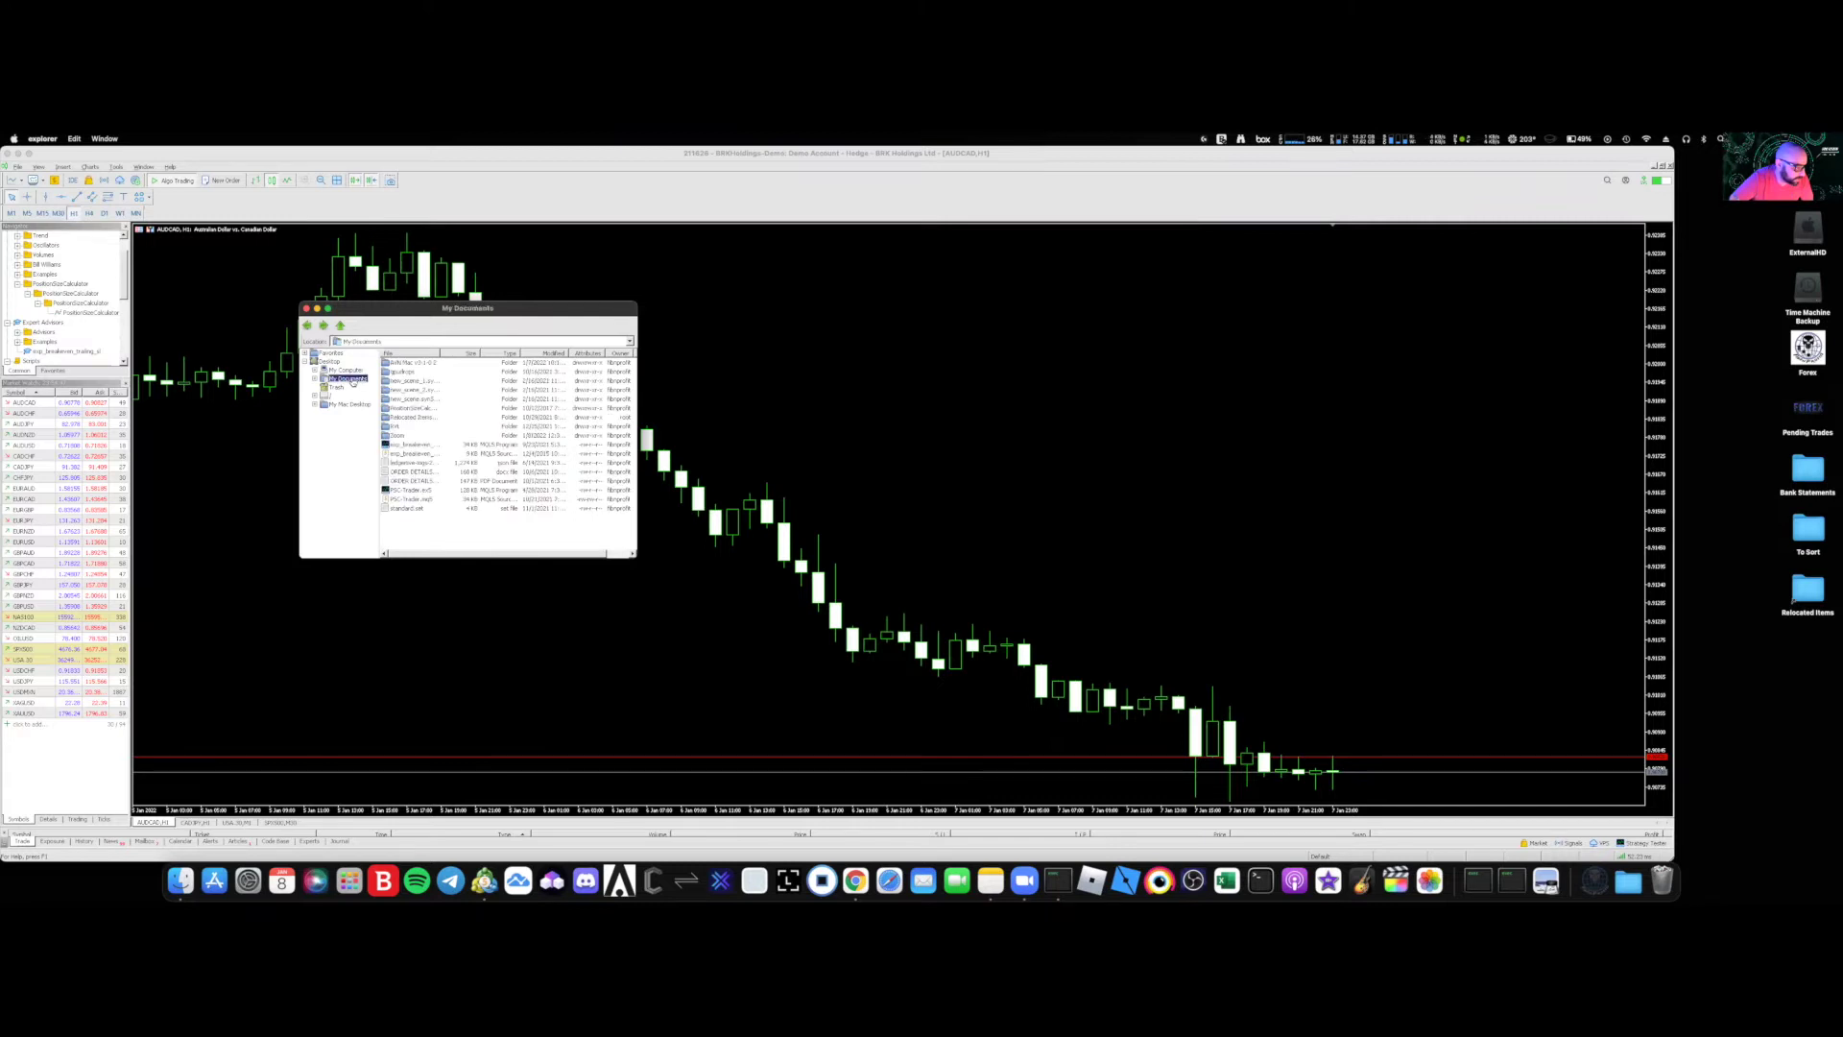
pyautogui.click(412, 408)
pyautogui.rightClick(419, 410)
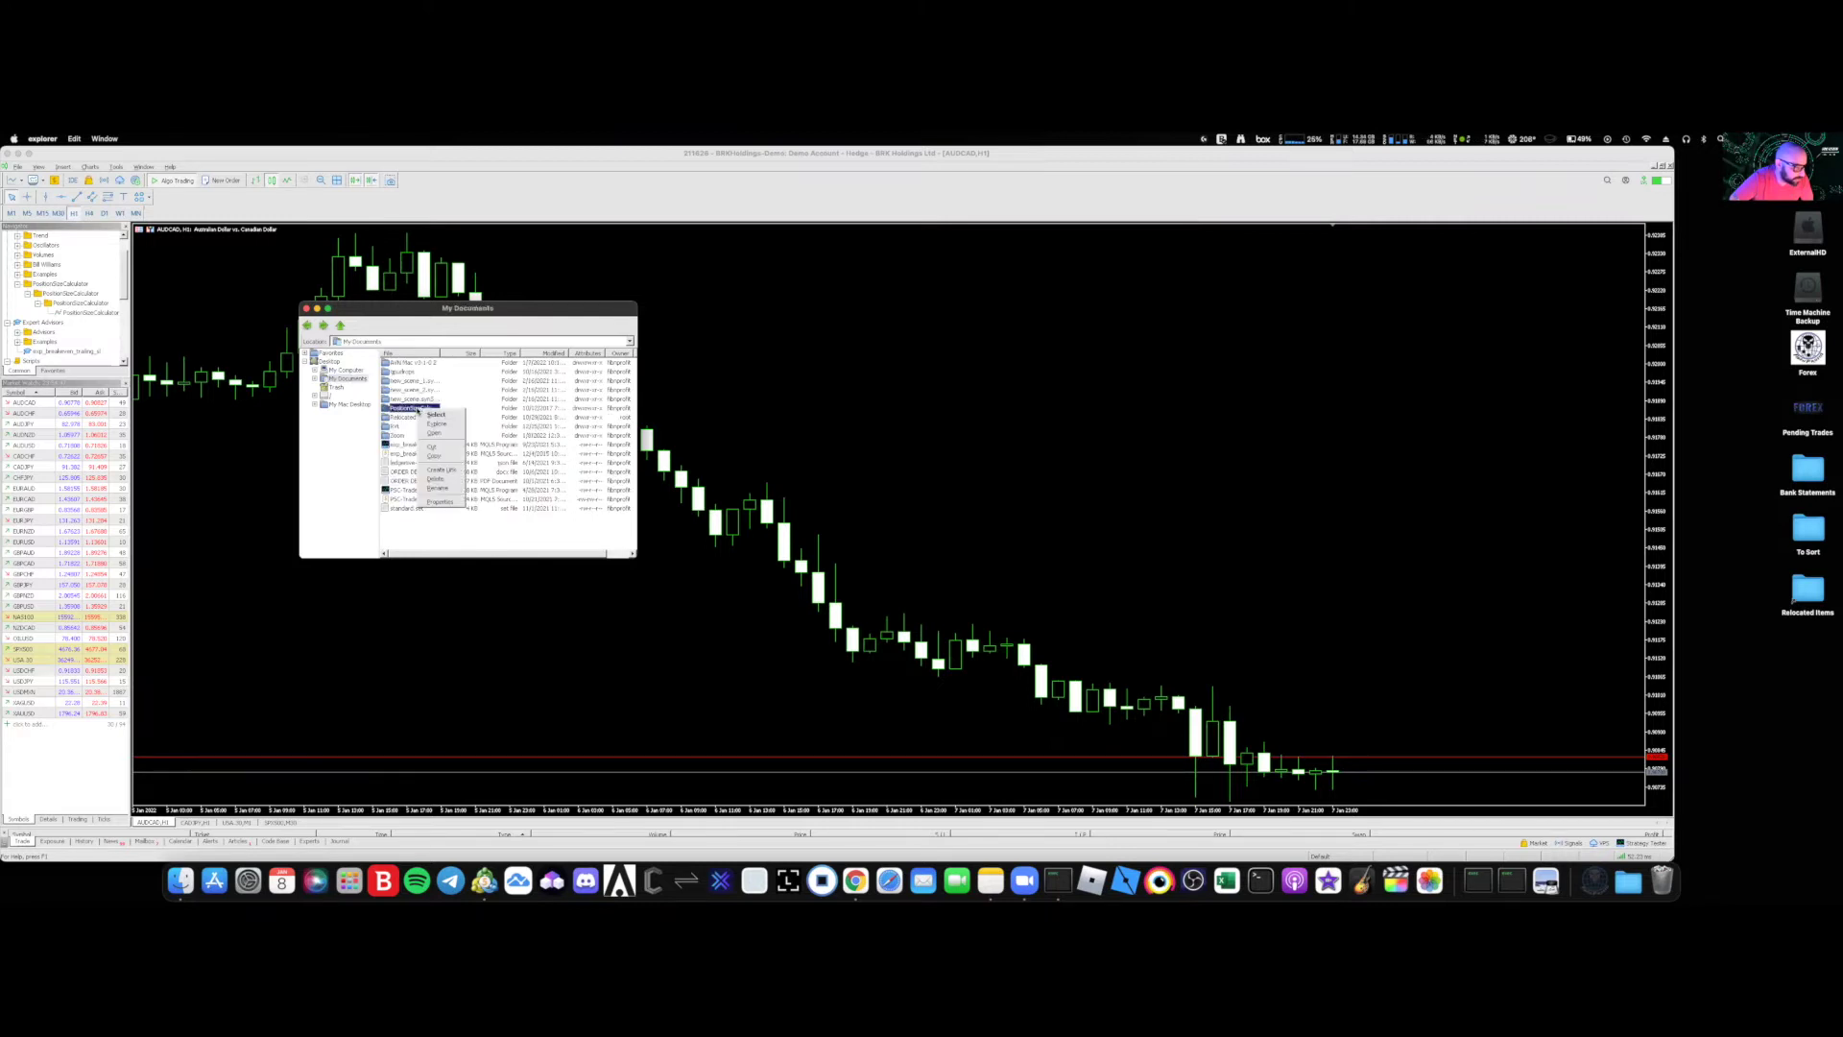
pyautogui.click(433, 456)
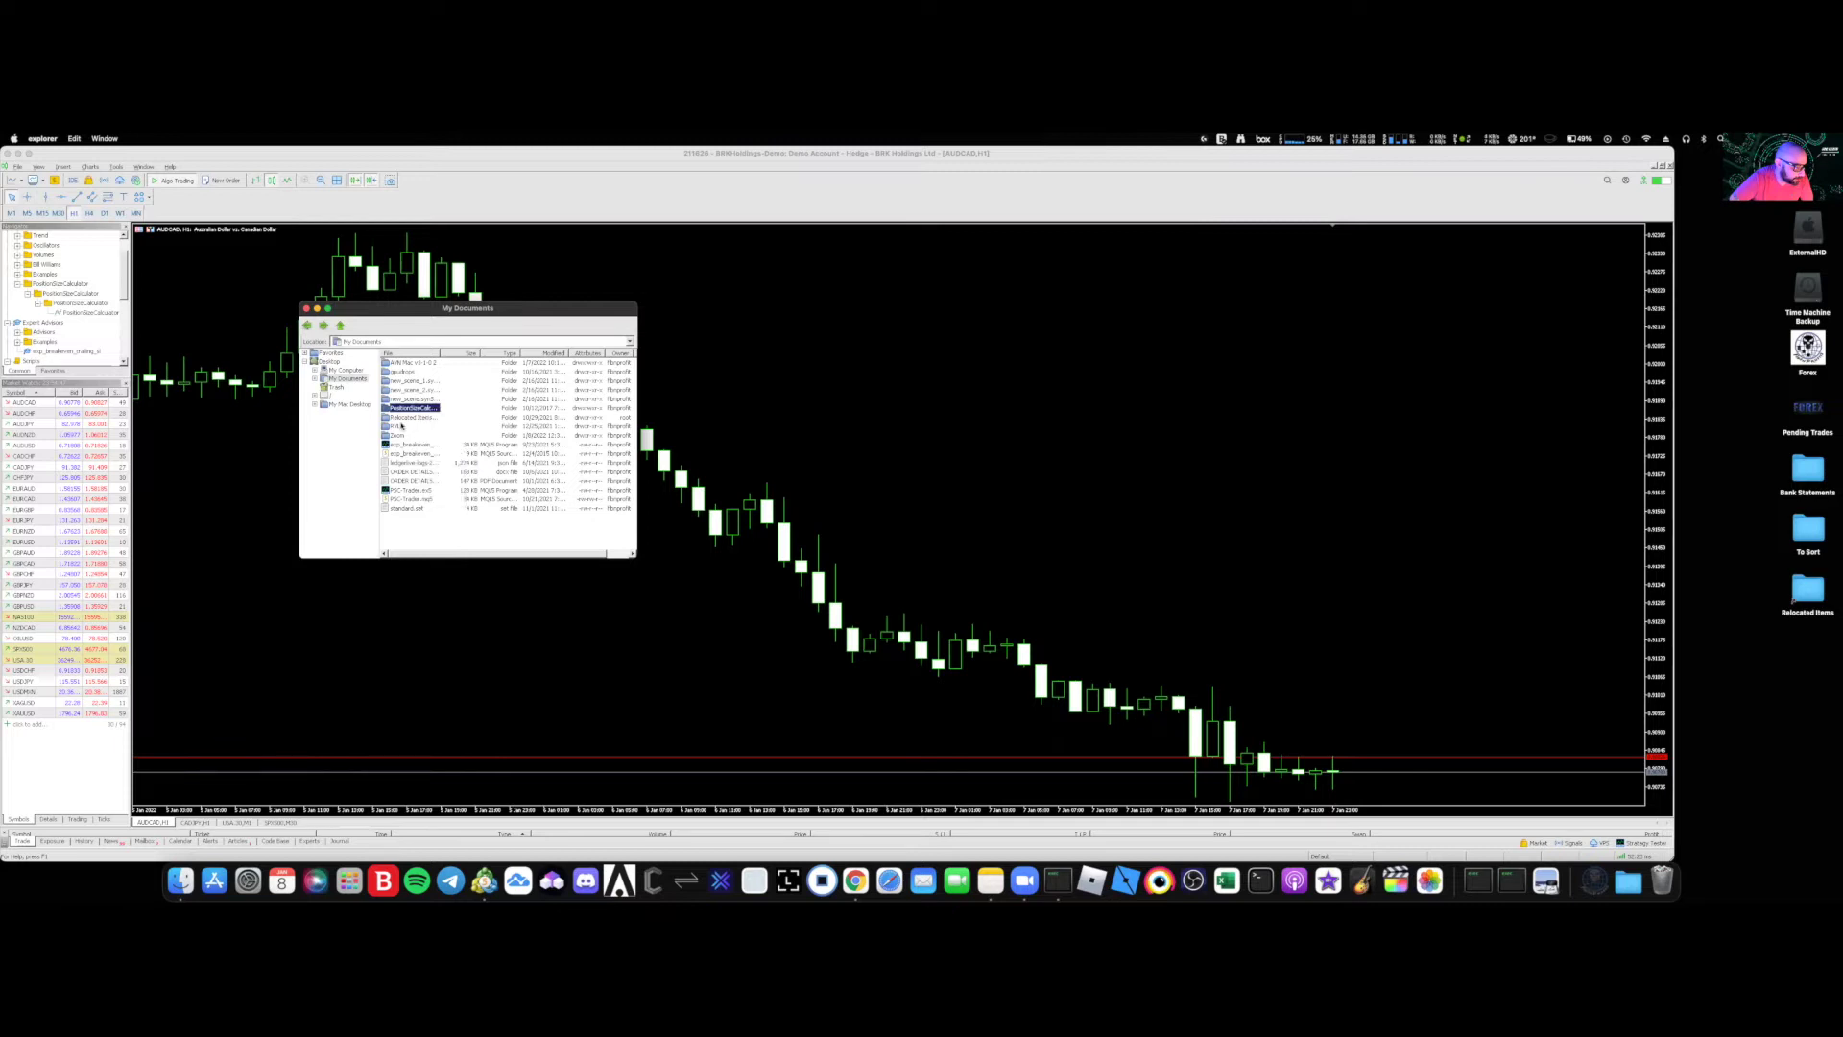
# - Paste the copied PositionSizeCalculator folder into the Indicators folder inside MQL5, overwriting the existing one
pyautogui.click(307, 326)
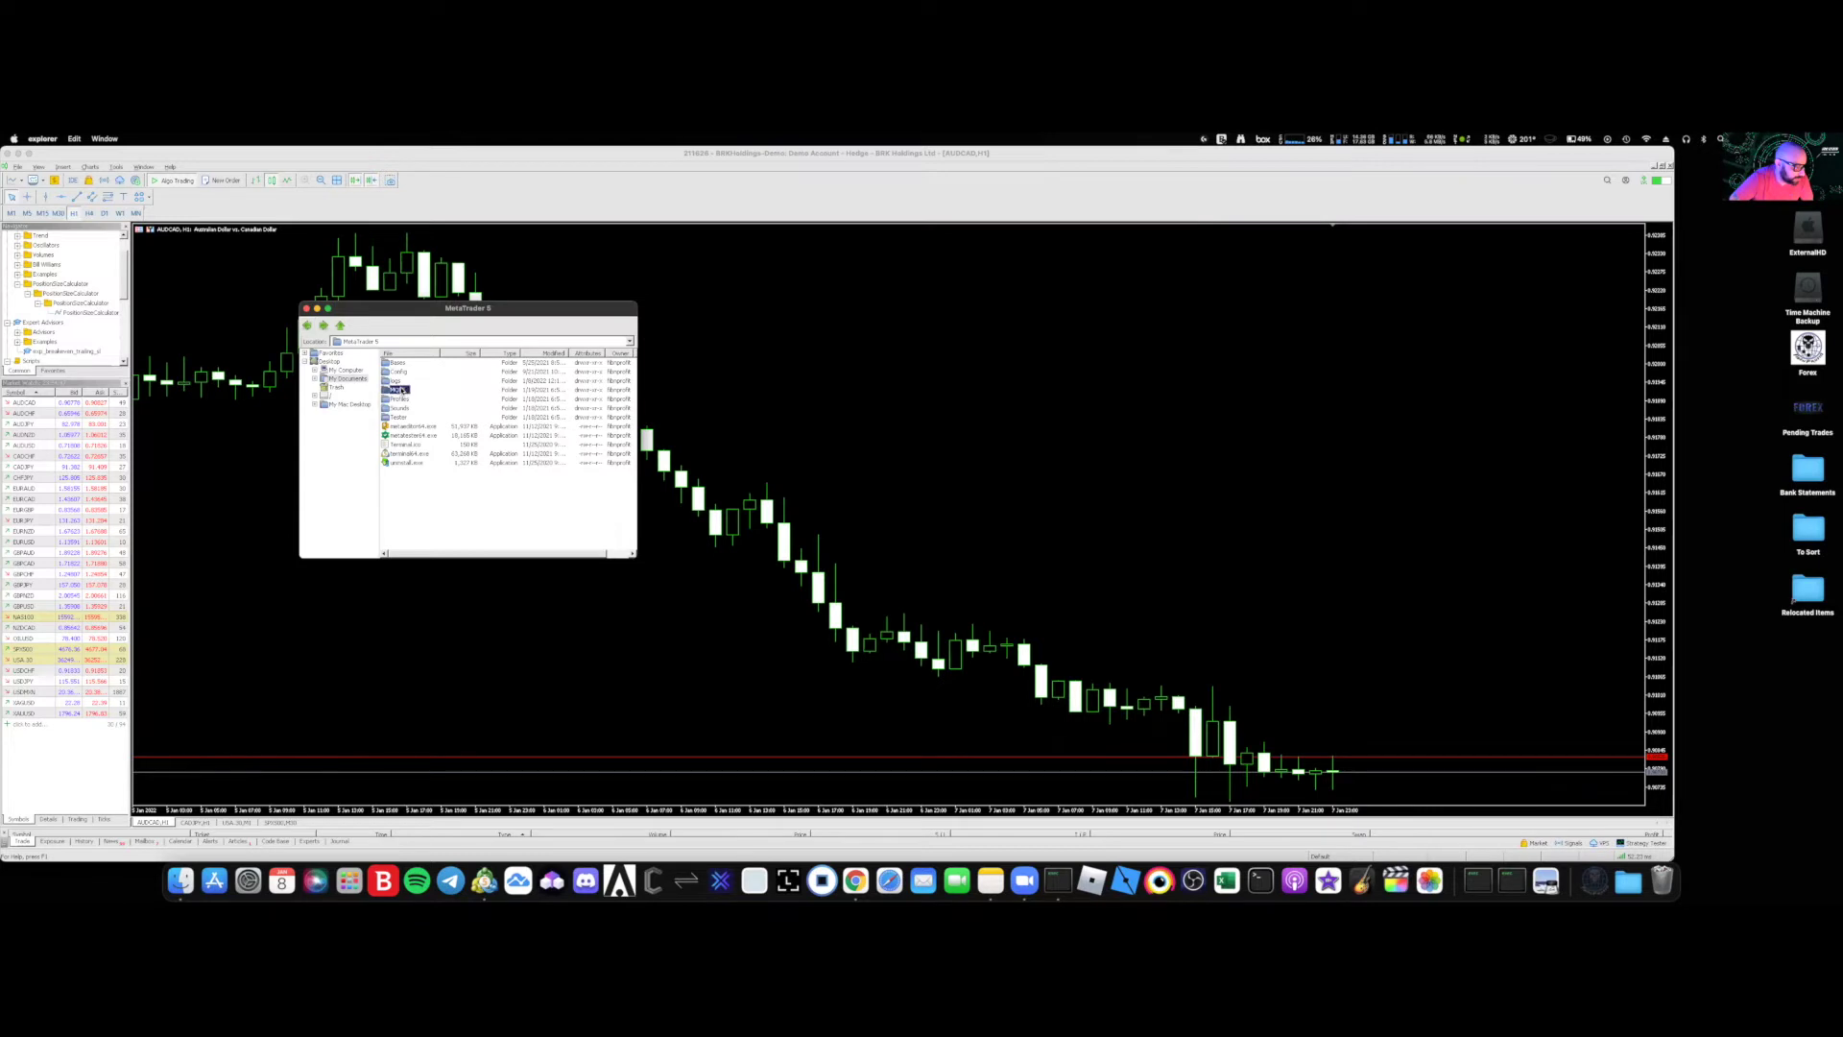
pyautogui.doubleClick(401, 390)
pyautogui.doubleClick(402, 400)
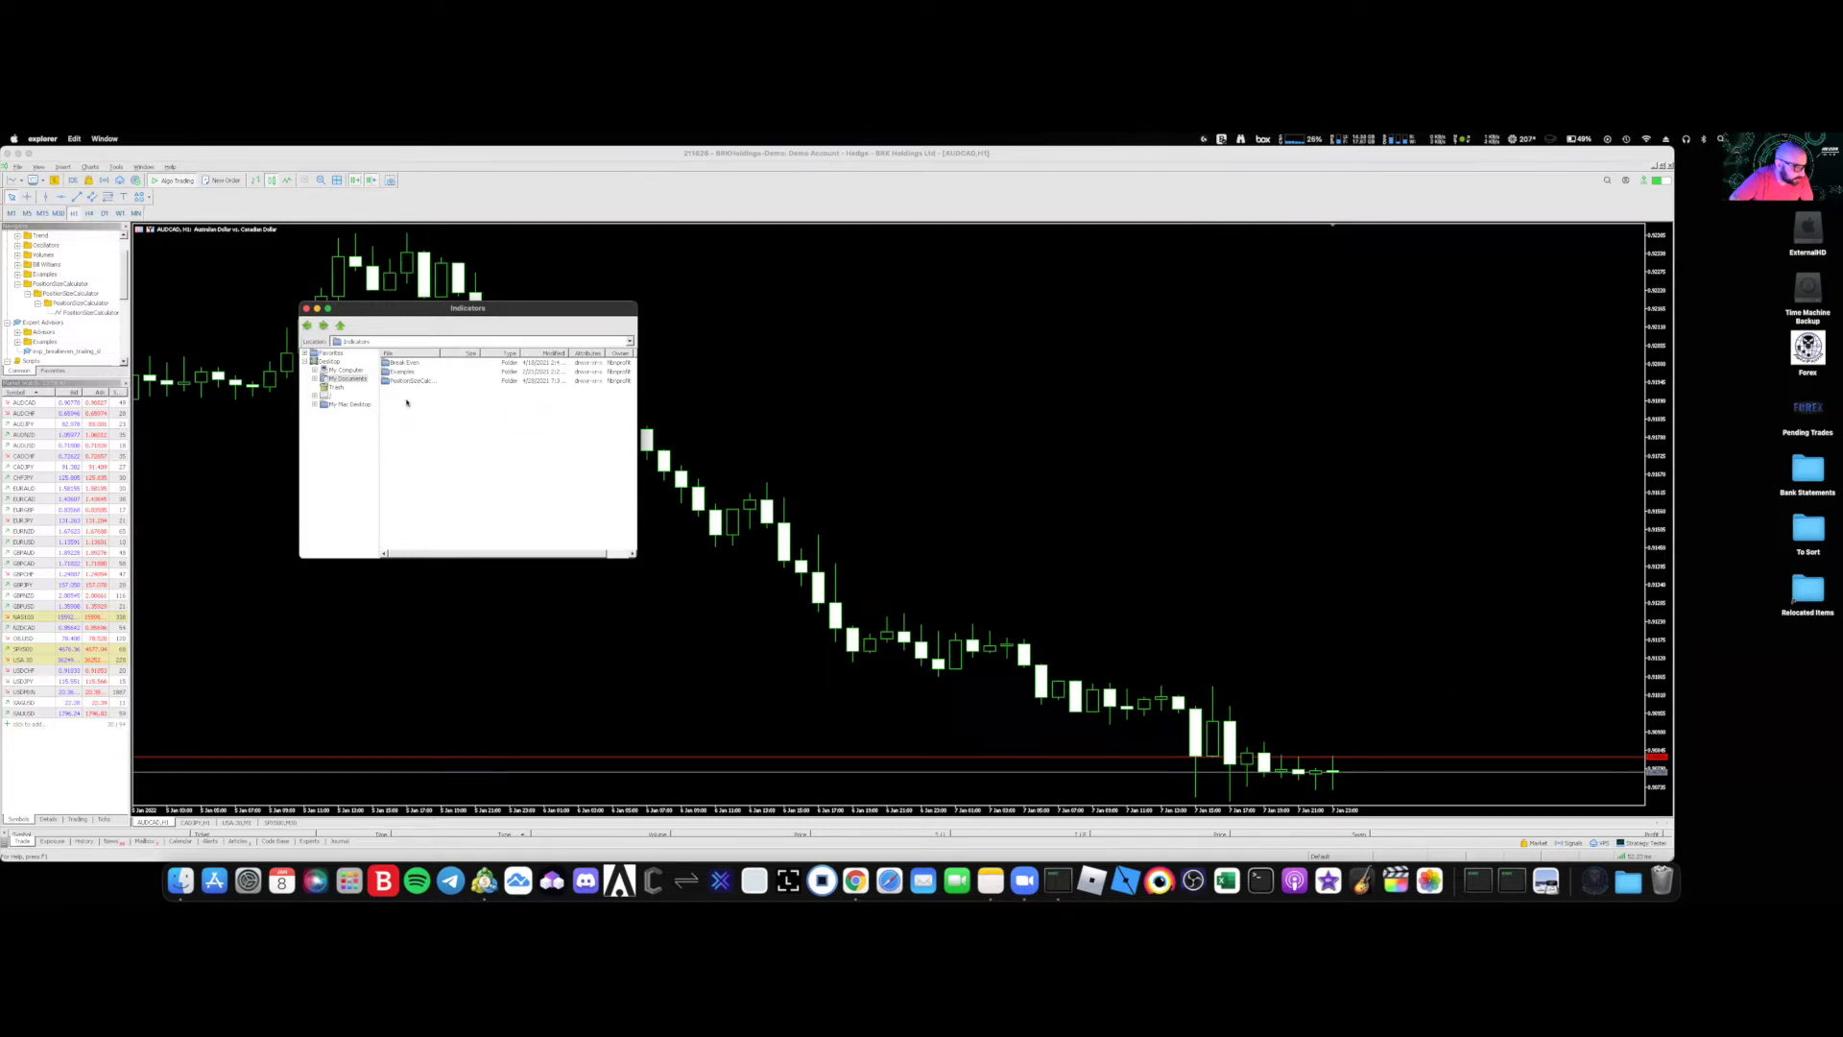
pyautogui.rightClick(411, 402)
pyautogui.click(442, 457)
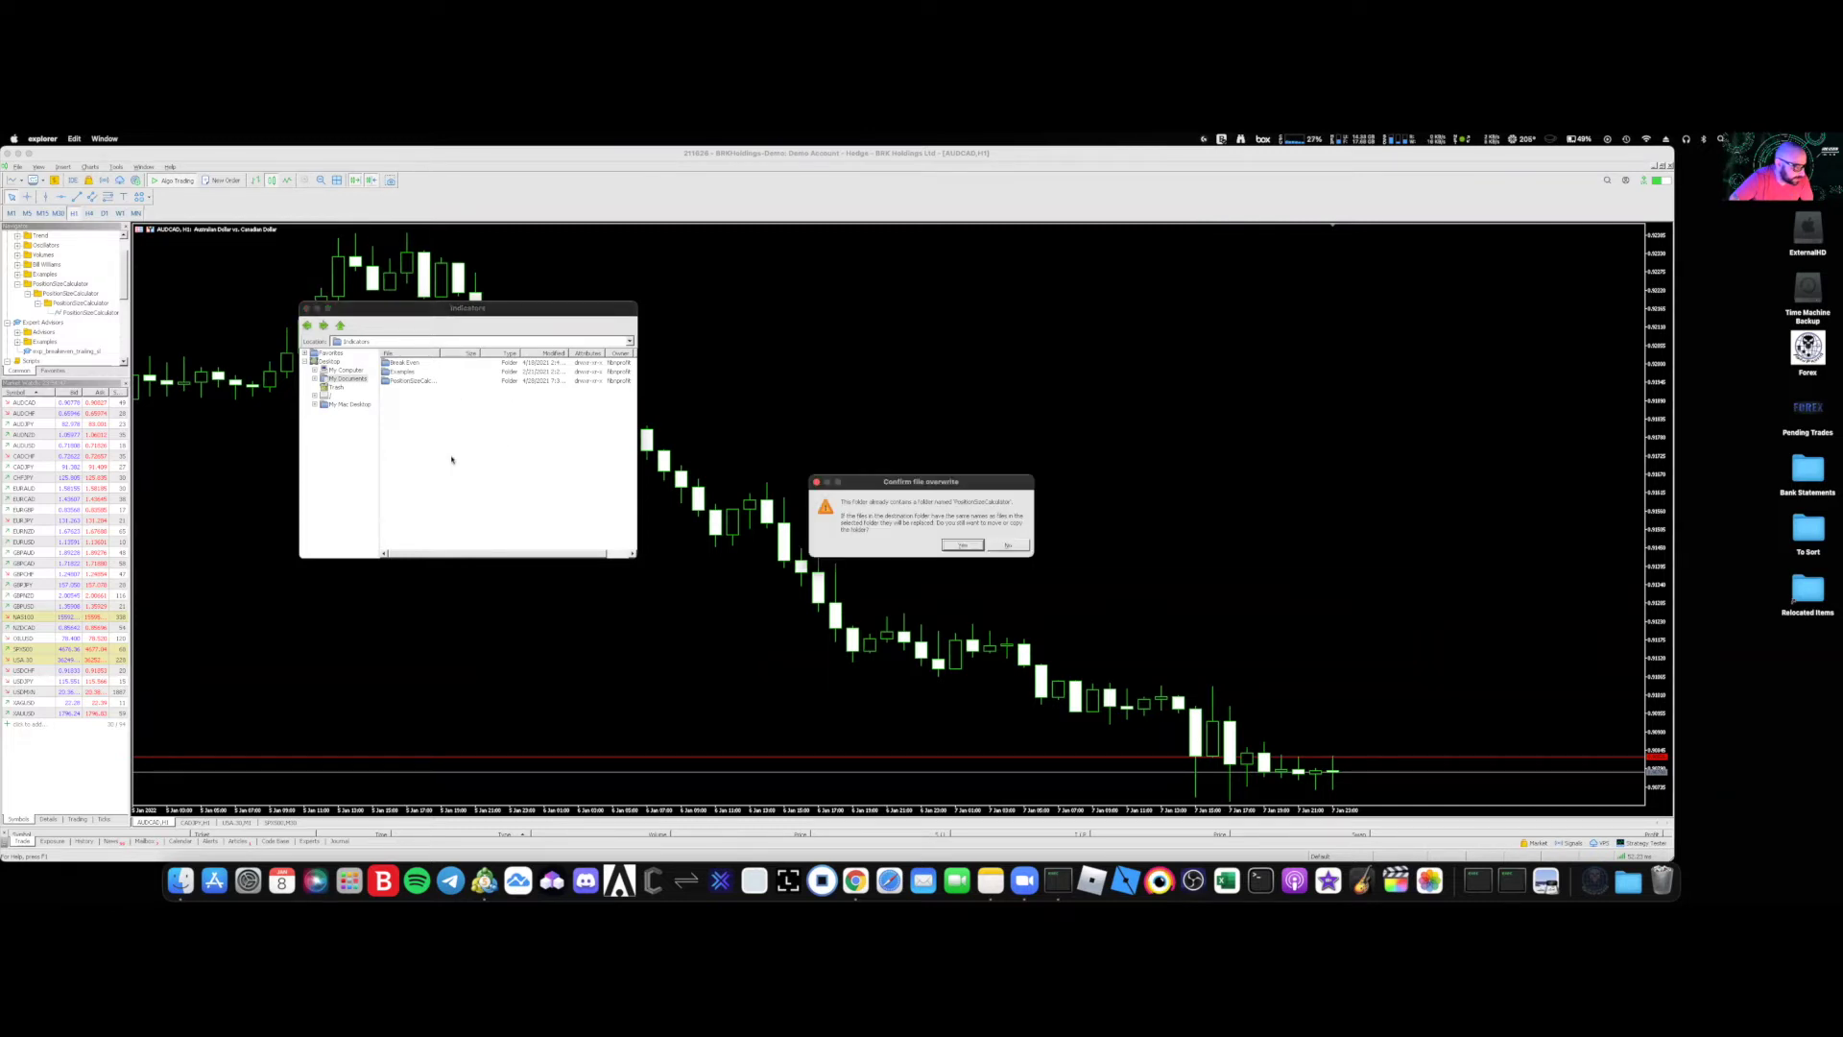
pyautogui.click(961, 546)
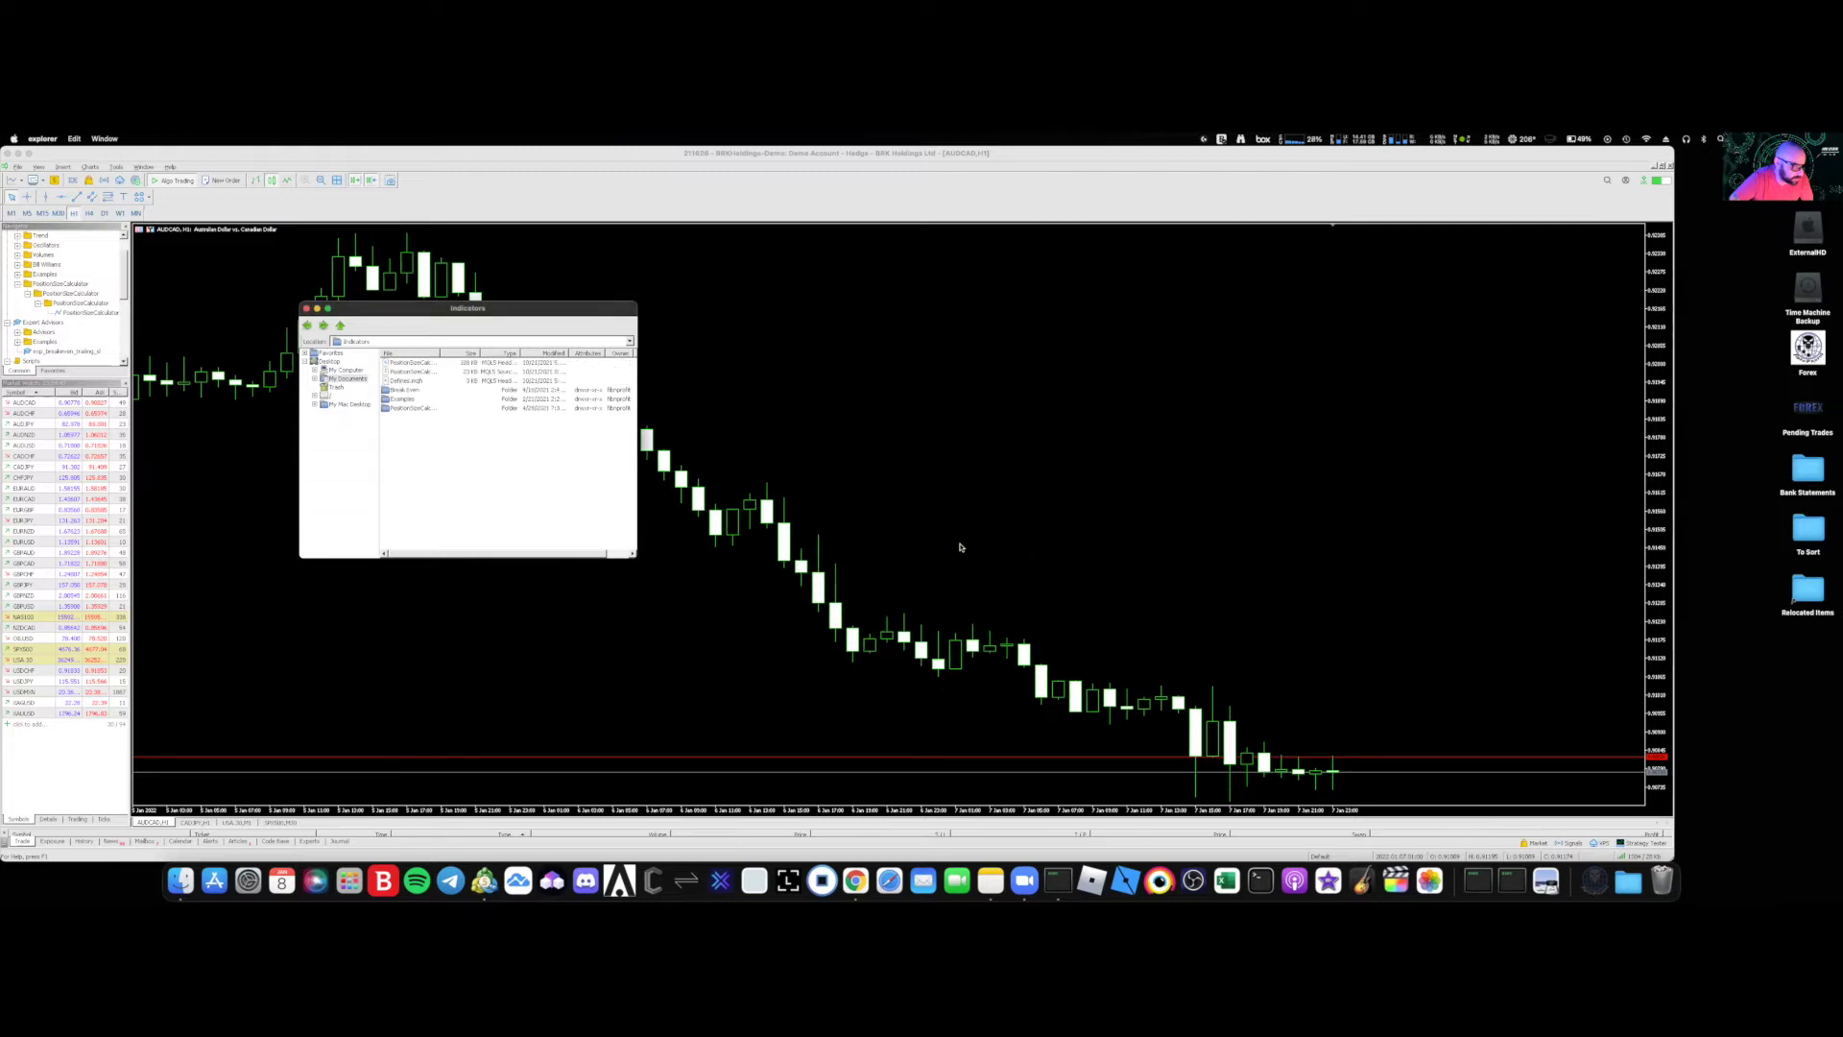
# - Examine the contents of the PositionSizeCalculator folder and its nested subfolders in Indicators, and return to the MetaTrader 5 folder
pyautogui.doubleClick(413, 408)
pyautogui.click(306, 325)
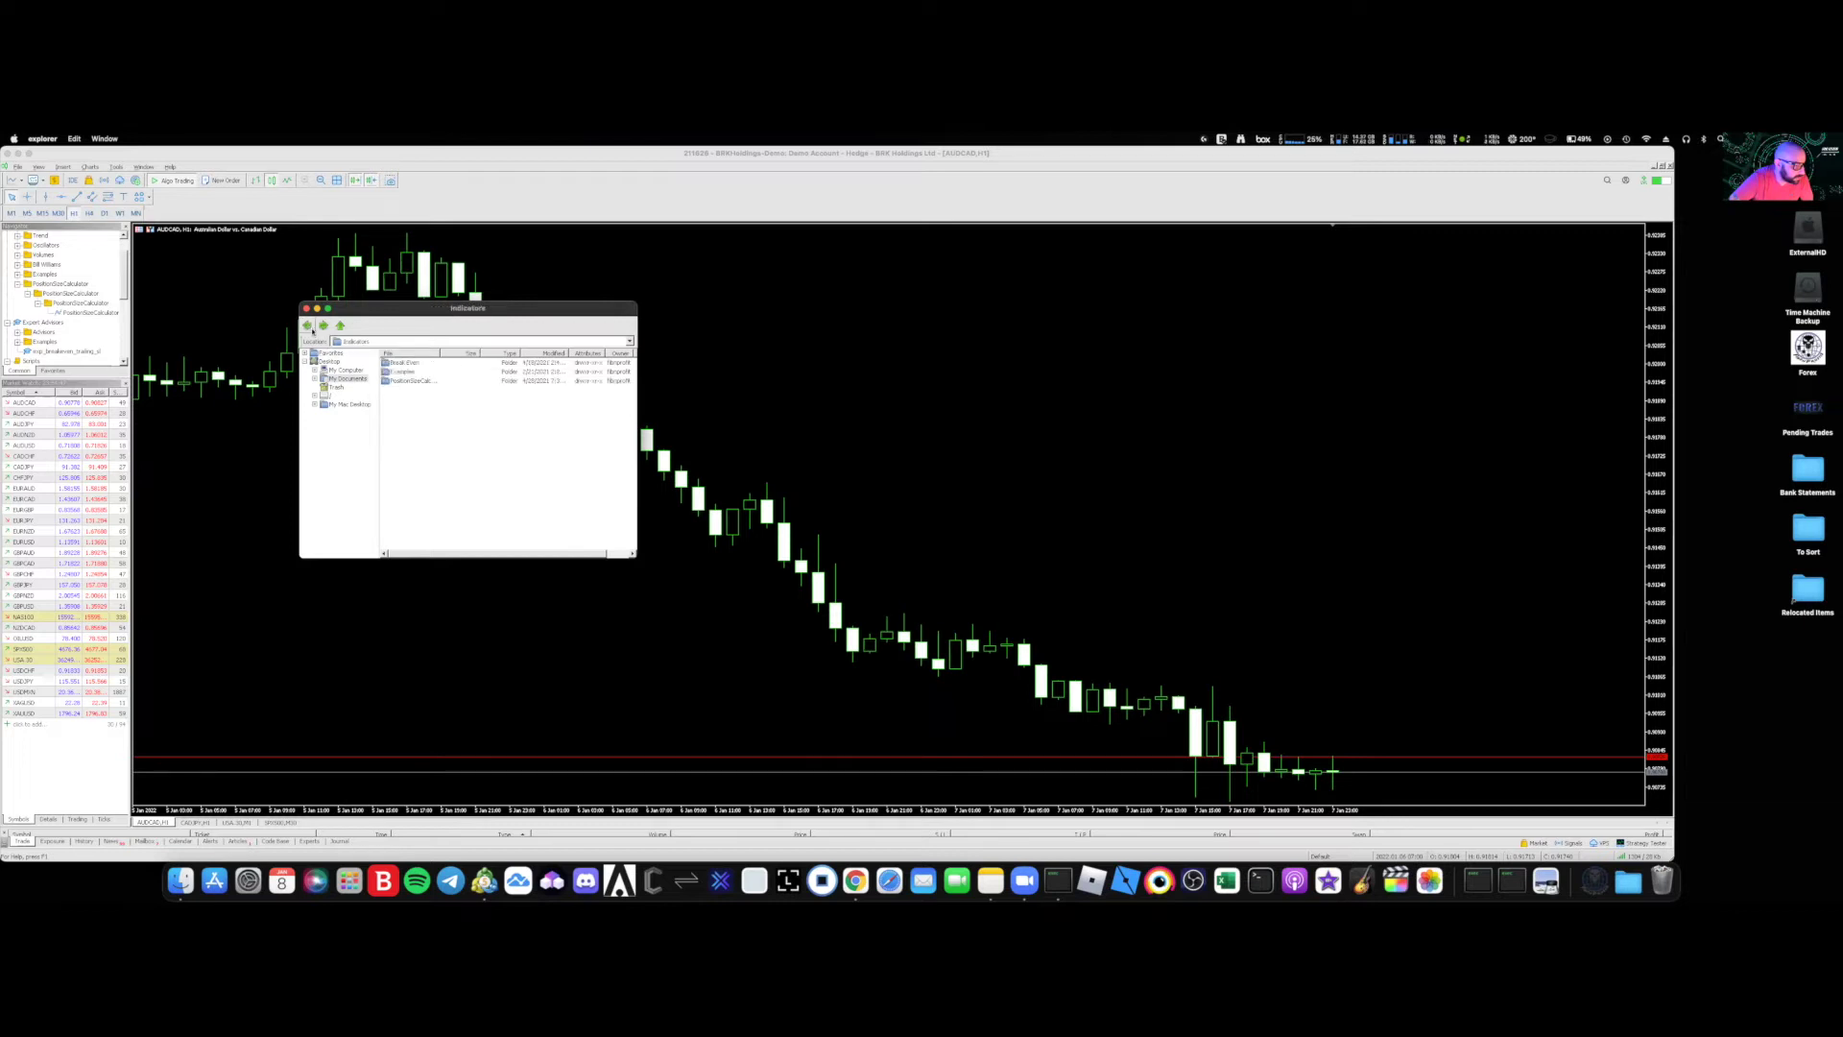
pyautogui.doubleClick(411, 380)
pyautogui.click(406, 363)
pyautogui.doubleClick(406, 362)
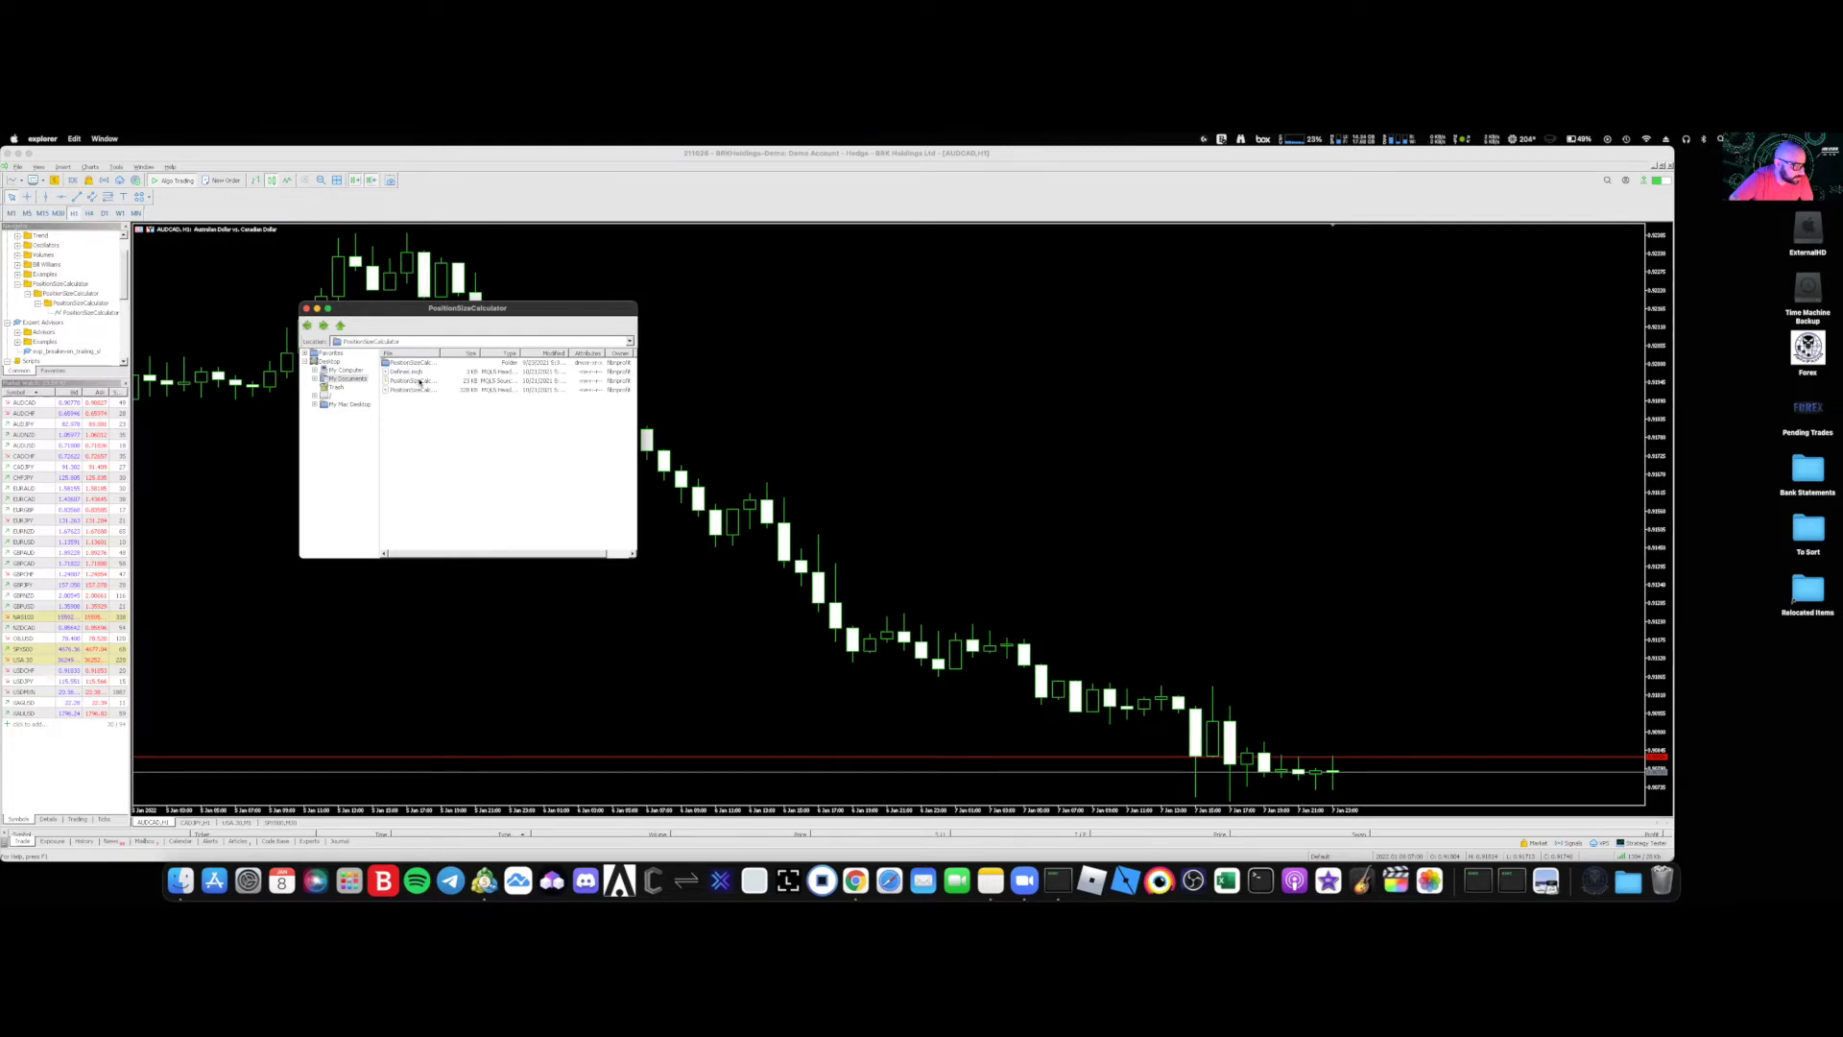
pyautogui.click(410, 363)
pyautogui.doubleClick(405, 364)
pyautogui.click(308, 326)
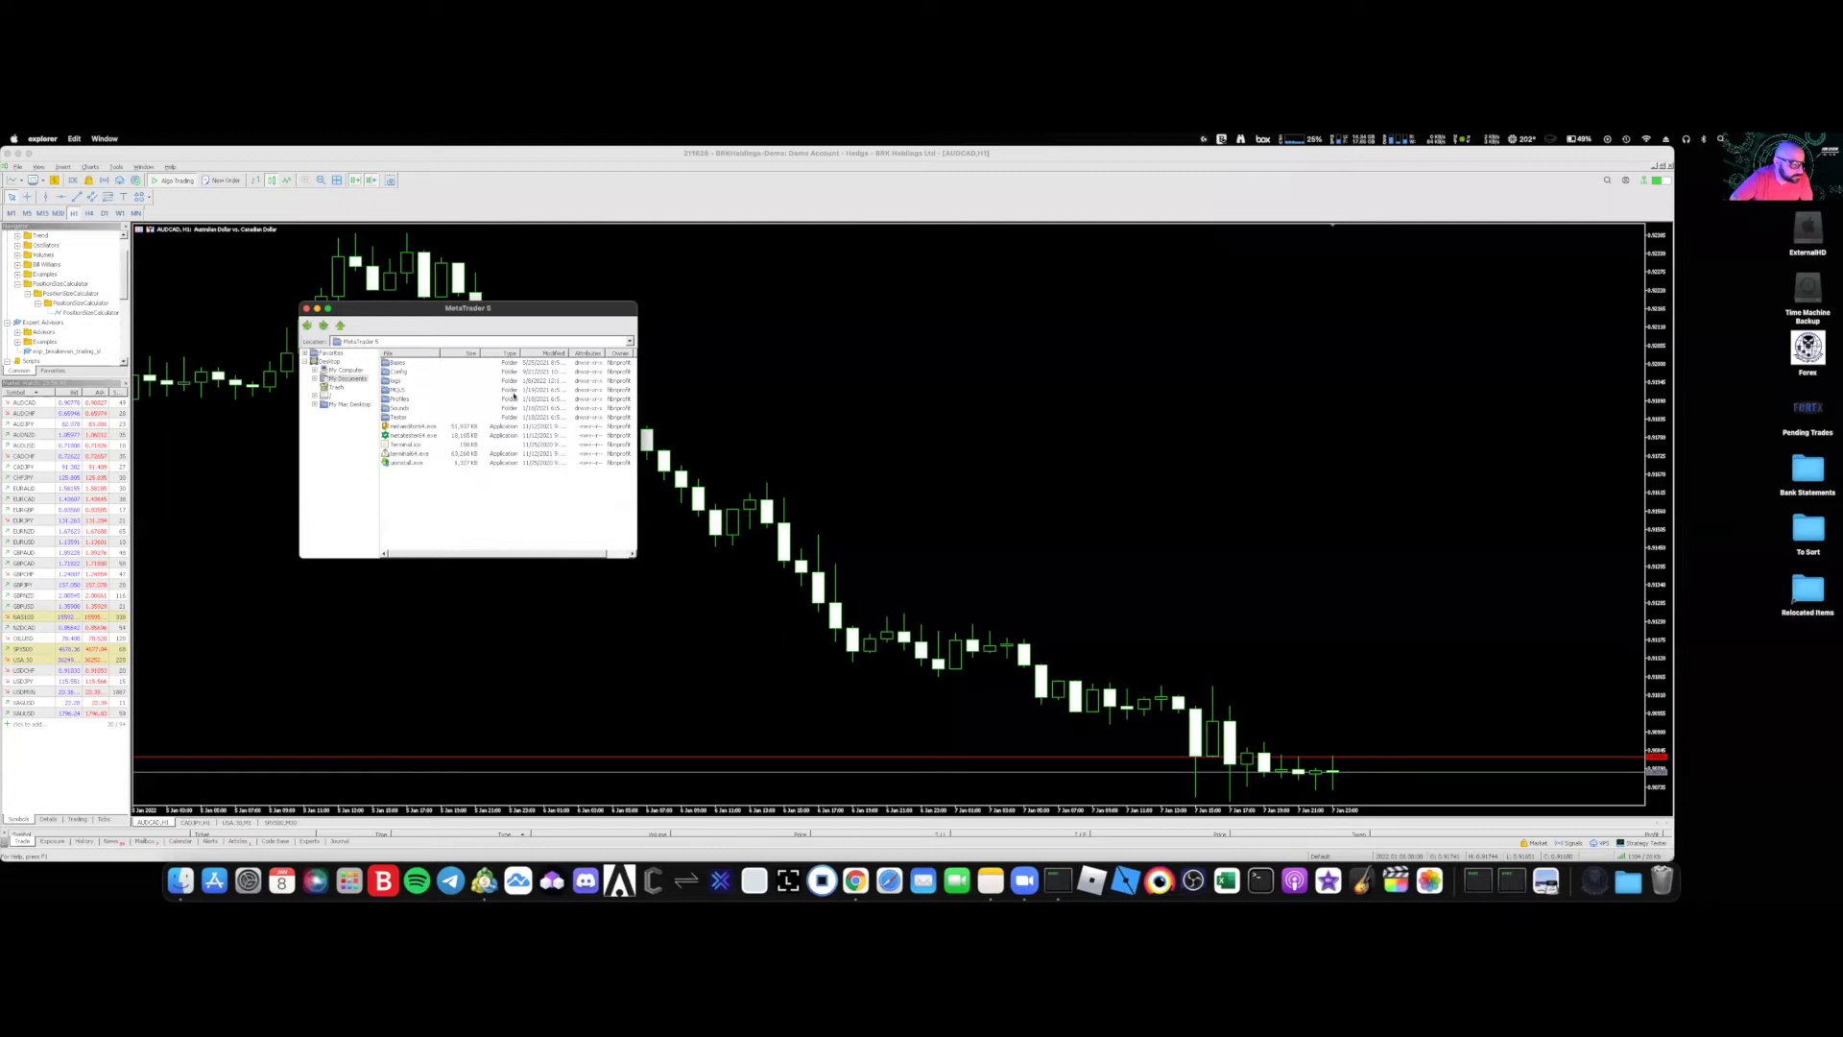
# - Reopen MQL5 > Indicators and paste a fresh copy of the PositionSizeCalculator folder there
pyautogui.doubleClick(394, 389)
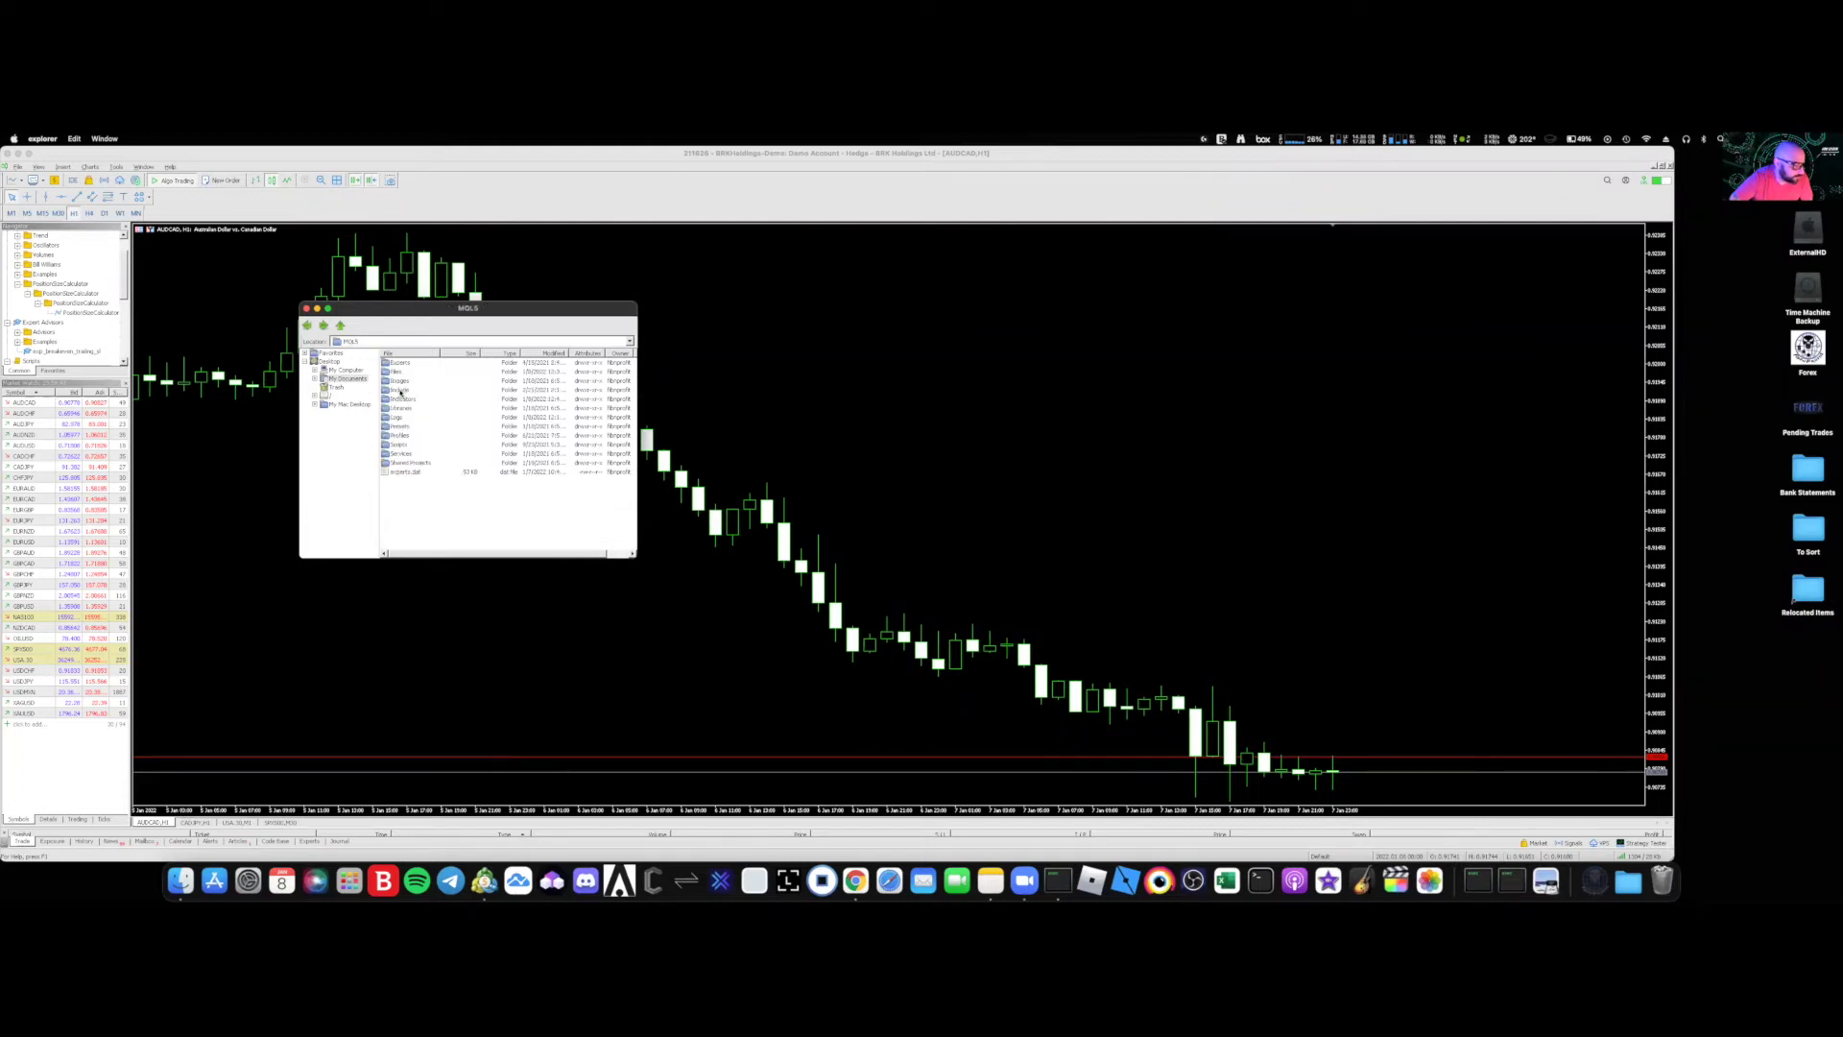
pyautogui.doubleClick(411, 400)
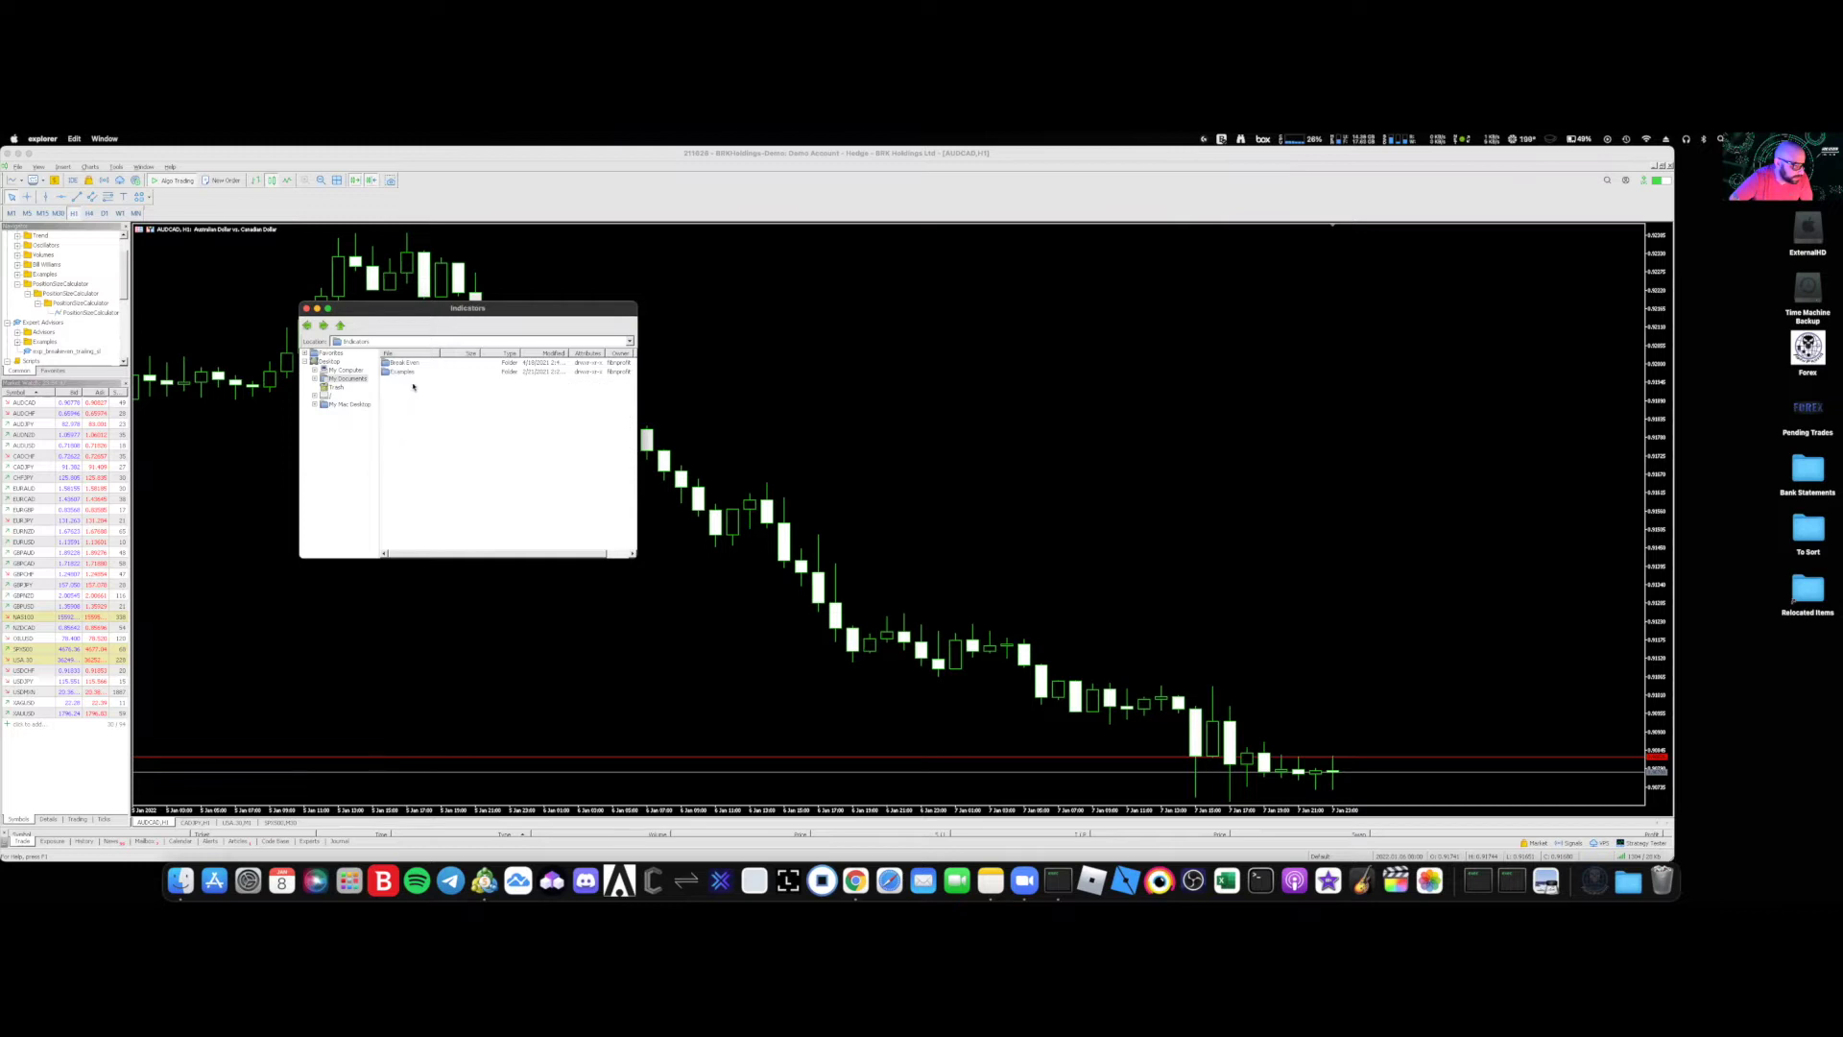
pyautogui.rightClick(413, 387)
pyautogui.click(433, 441)
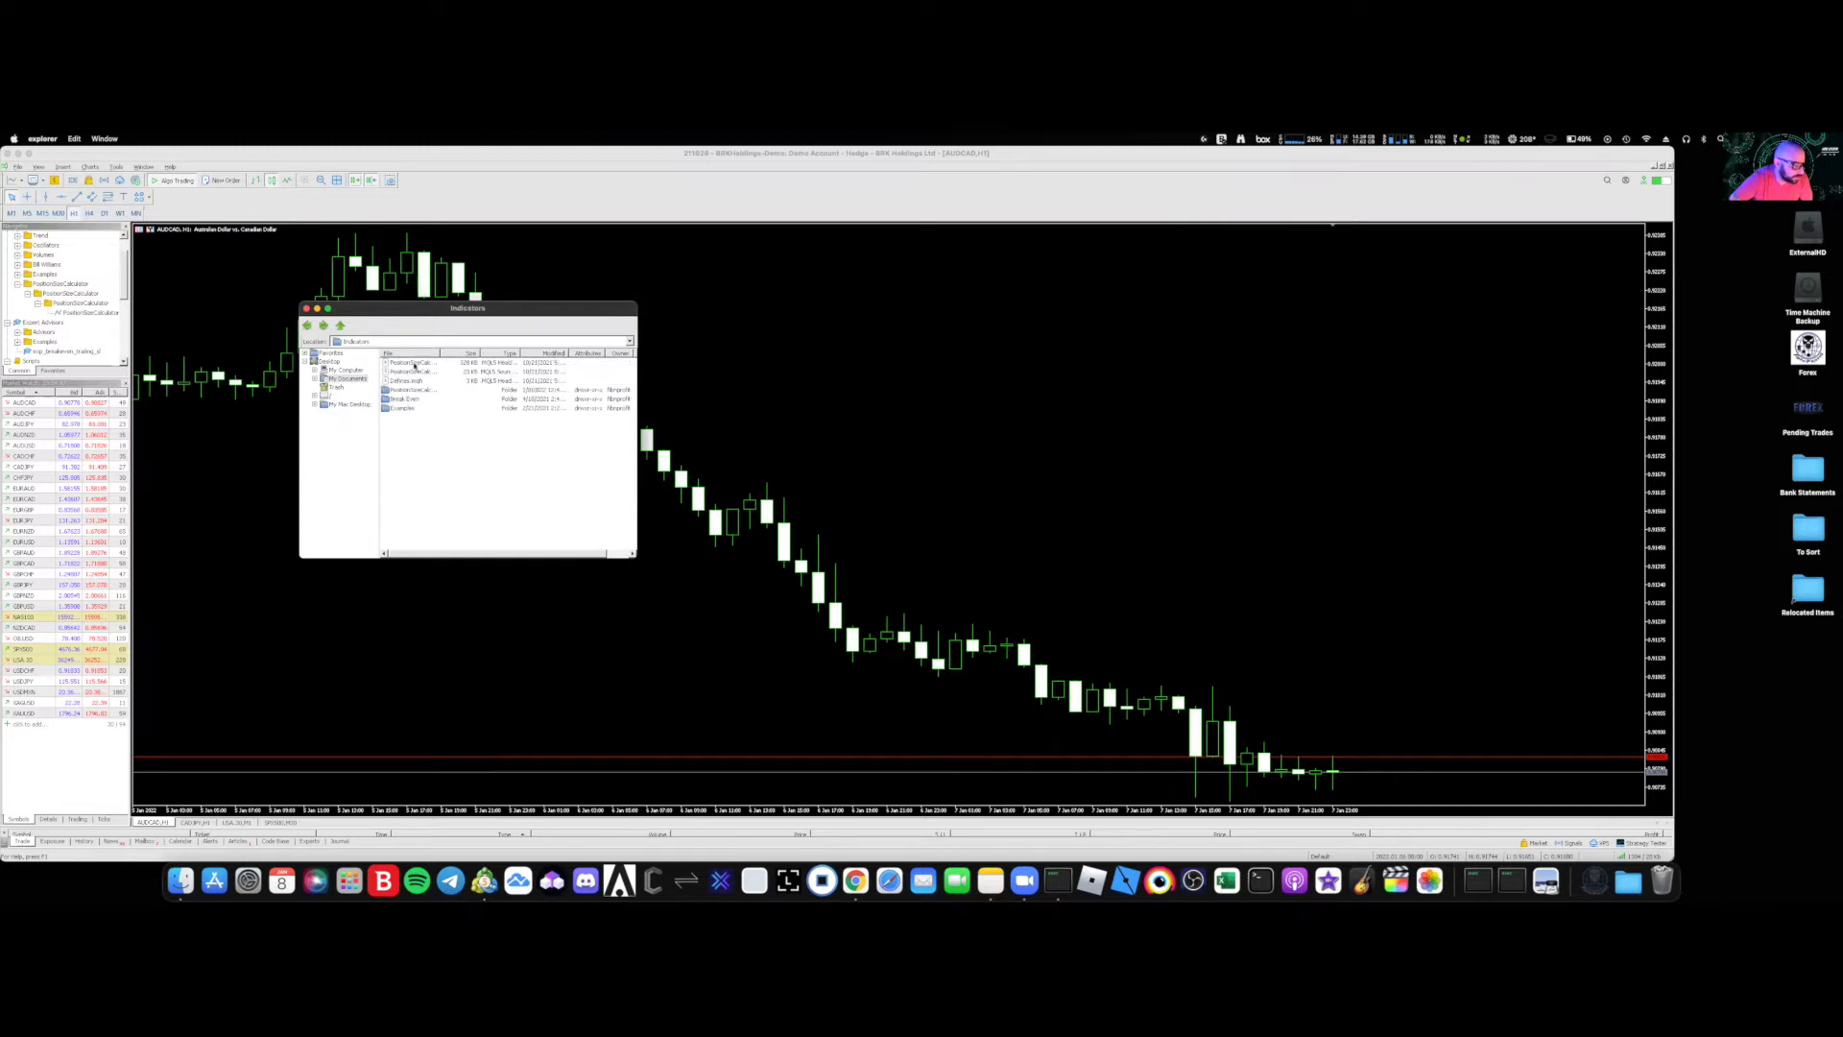
# - Return to My Documents and copy the PSC-Trader.mq5 file
pyautogui.click(308, 327)
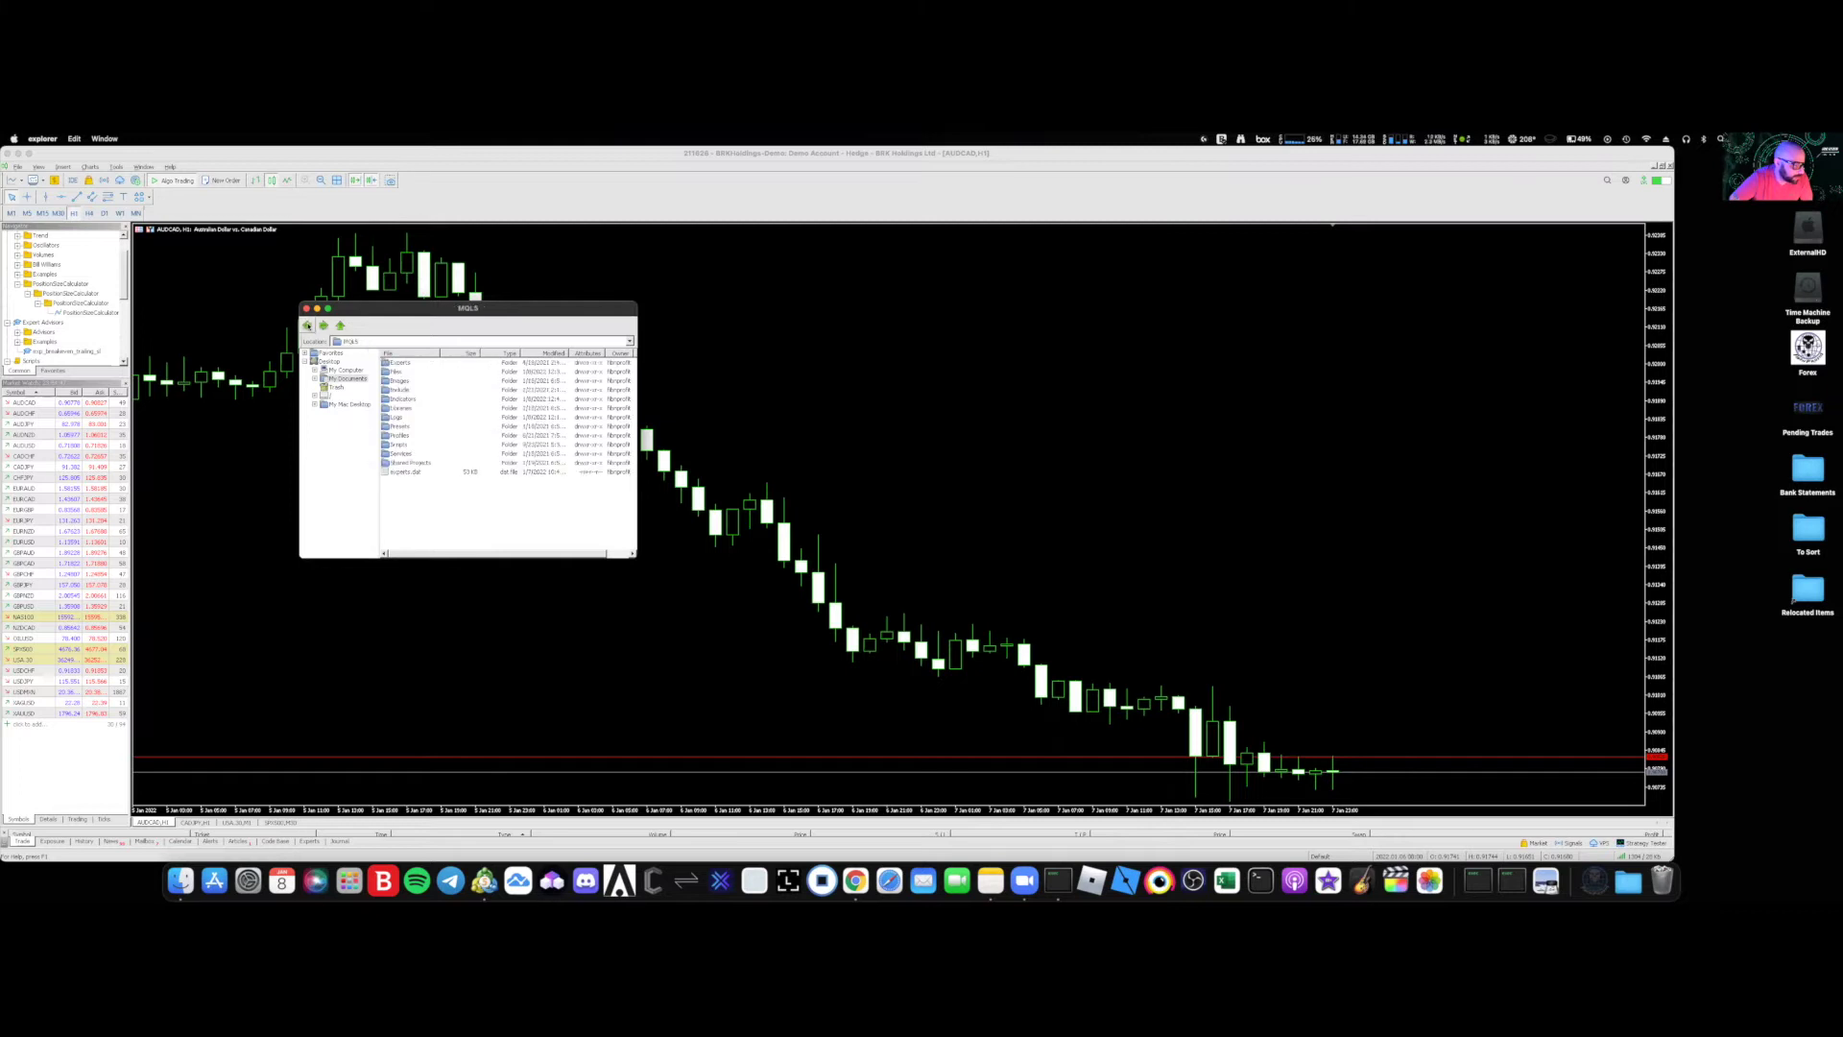
pyautogui.click(308, 326)
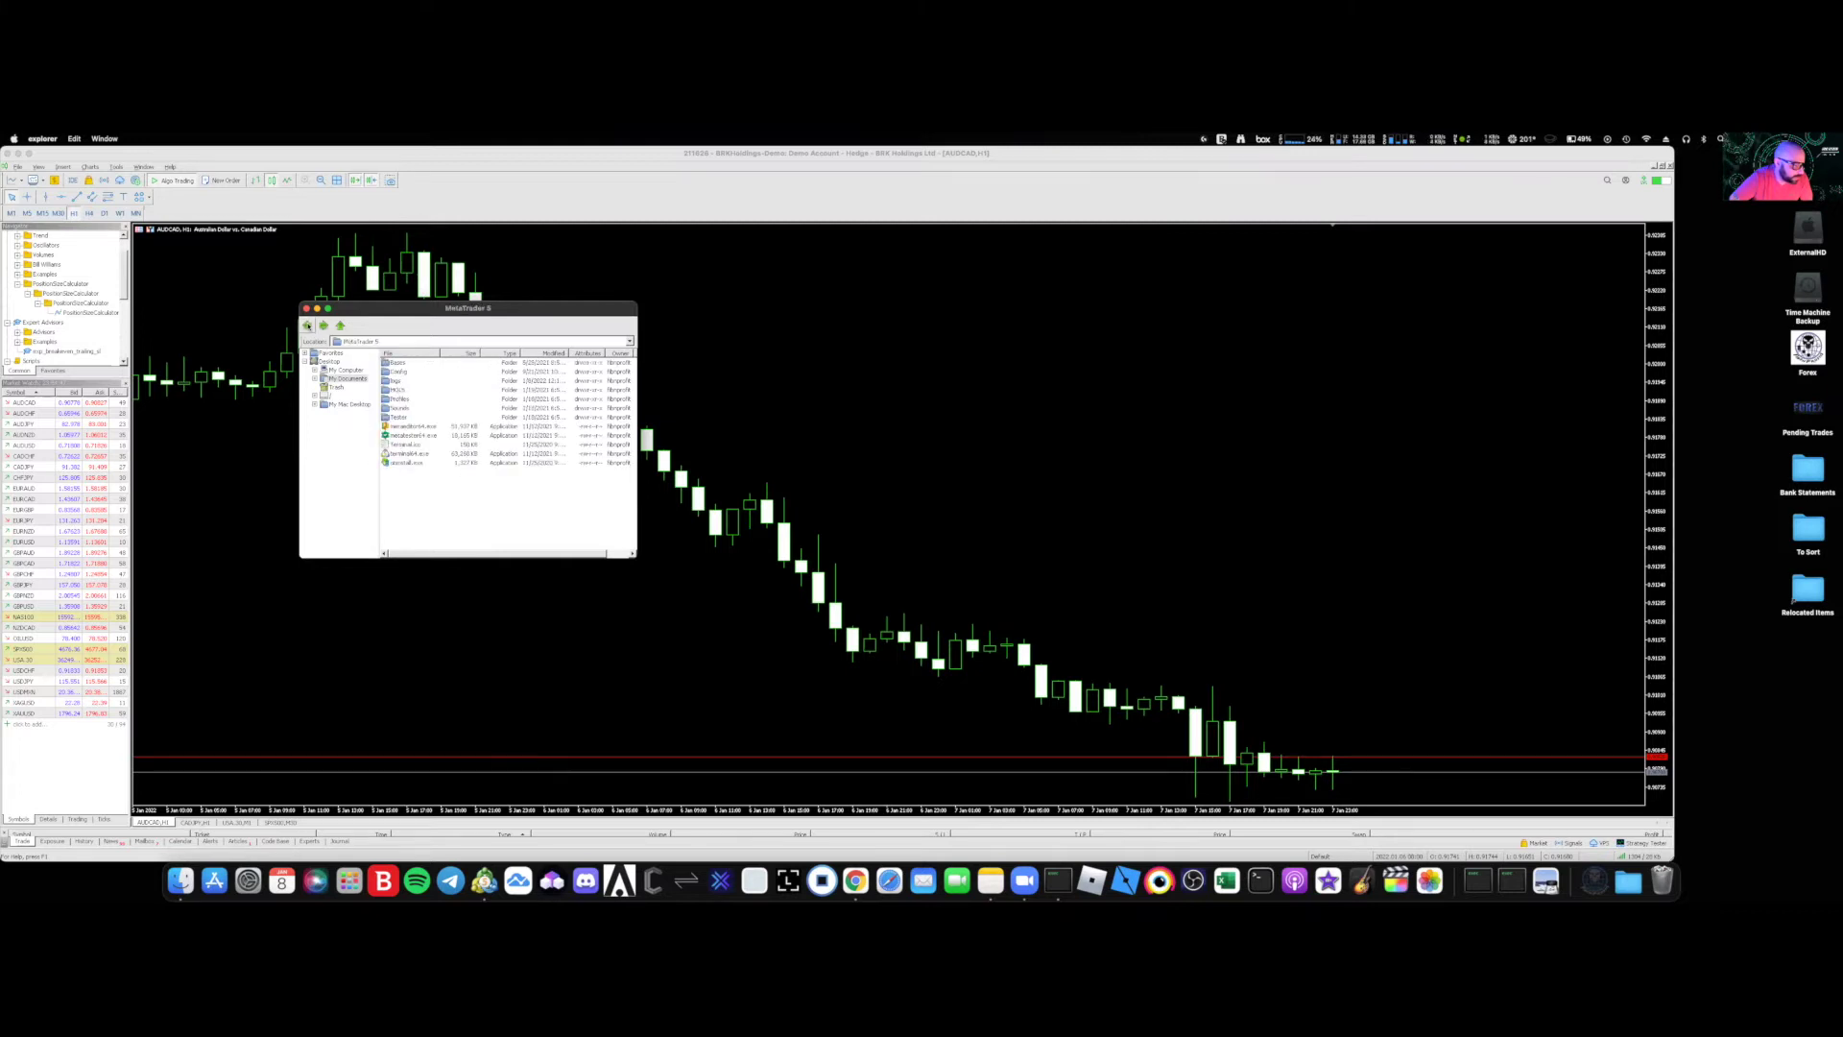
pyautogui.click(346, 379)
pyautogui.click(344, 378)
pyautogui.doubleClick(354, 381)
pyautogui.click(351, 380)
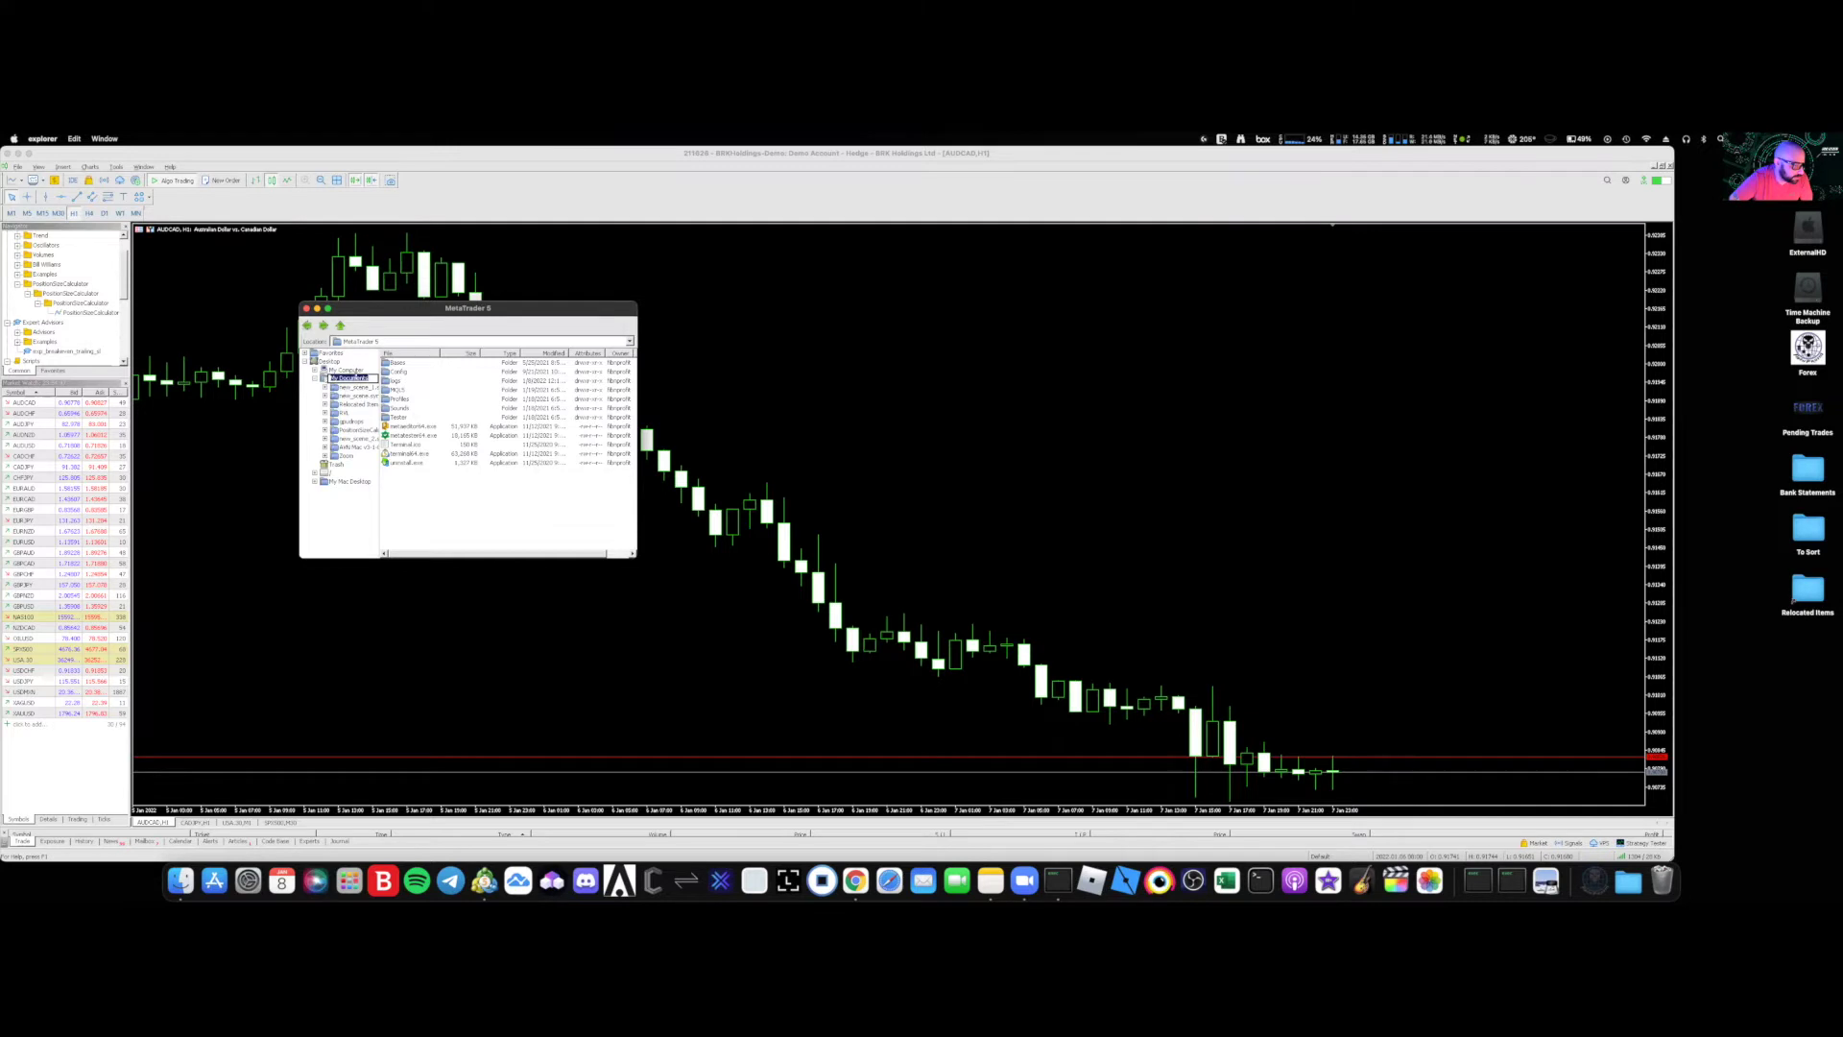
pyautogui.doubleClick(348, 380)
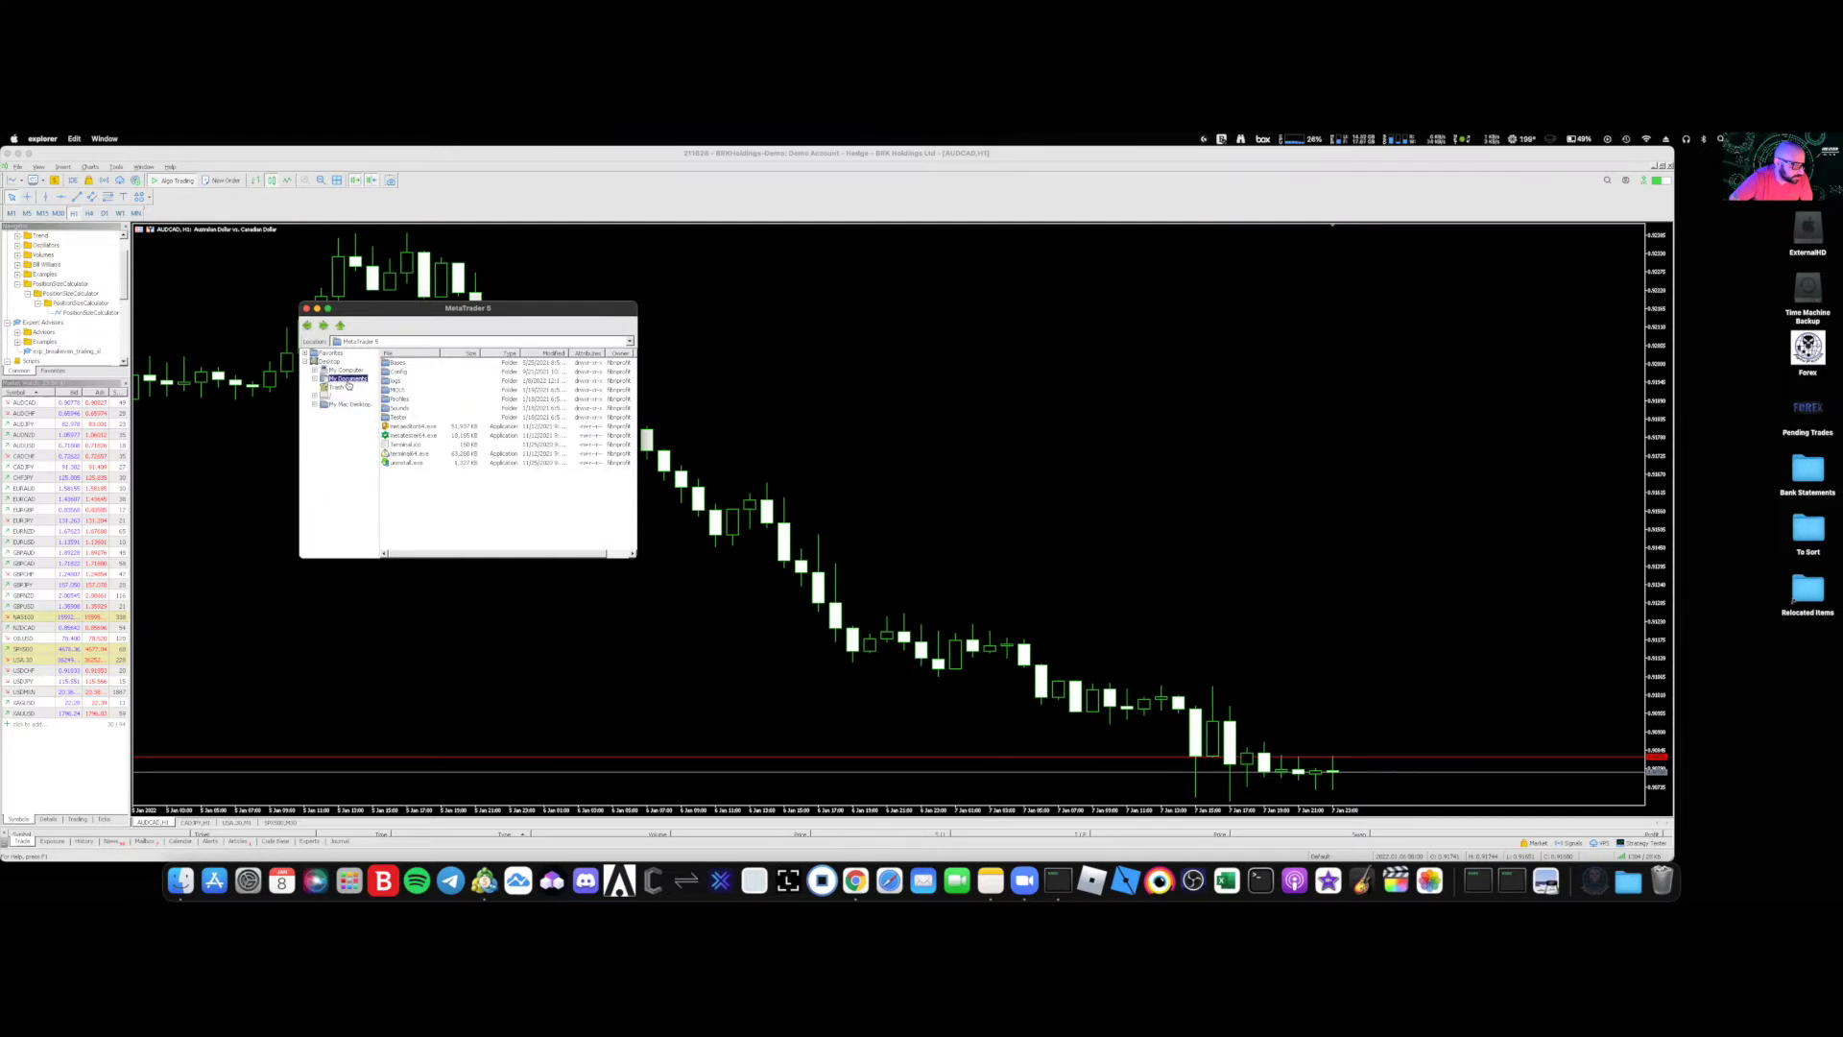
pyautogui.doubleClick(331, 380)
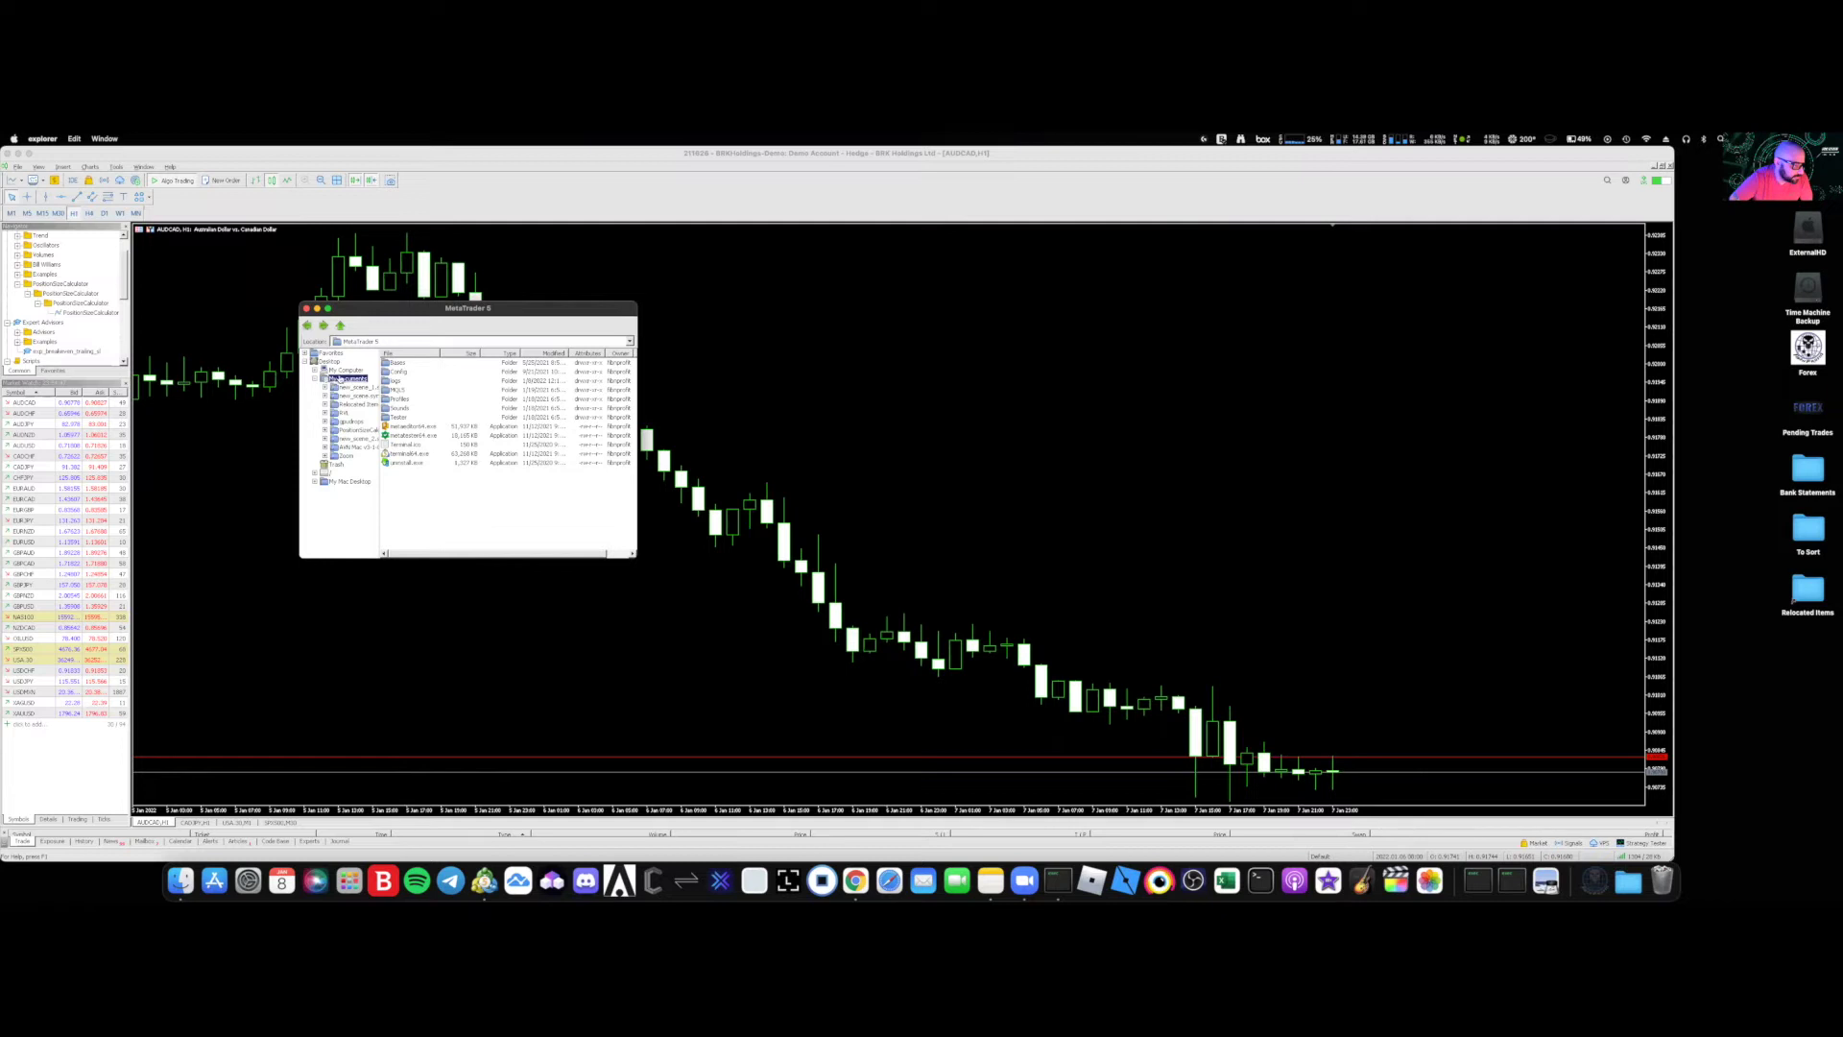
pyautogui.press('Return')
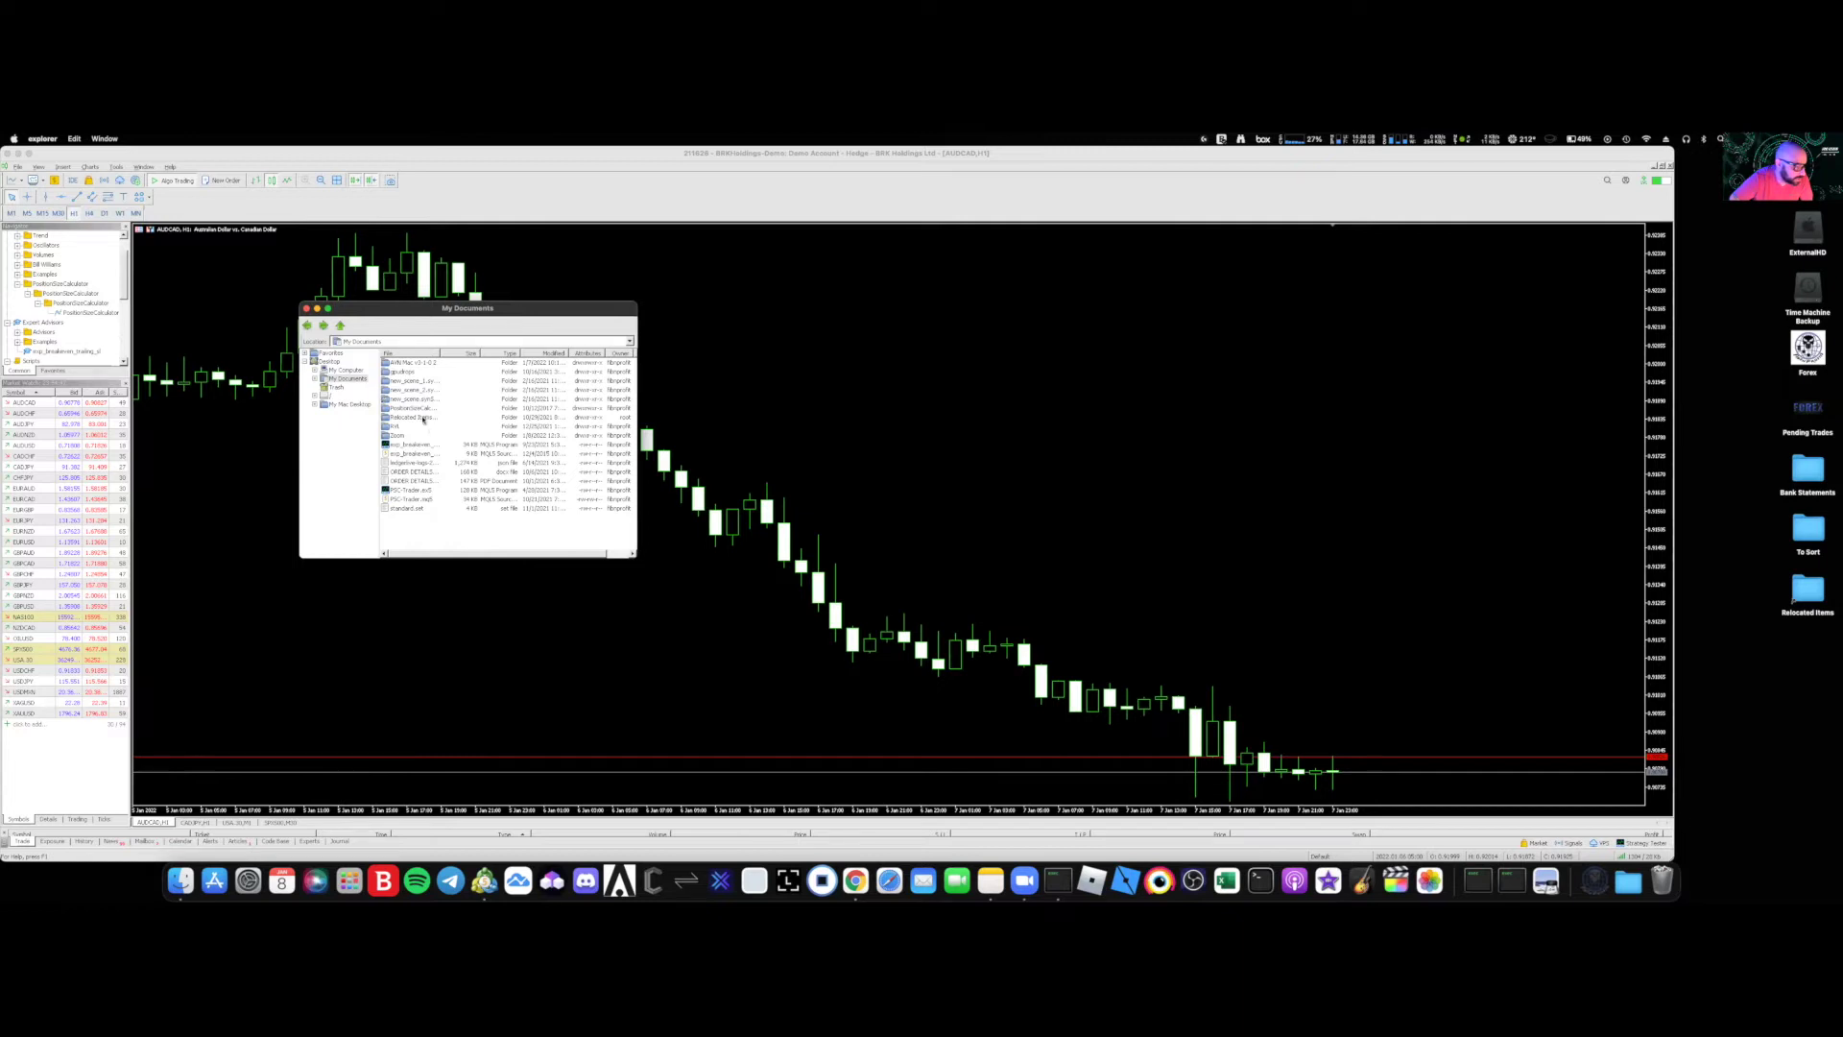
pyautogui.click(413, 499)
pyautogui.rightClick(407, 501)
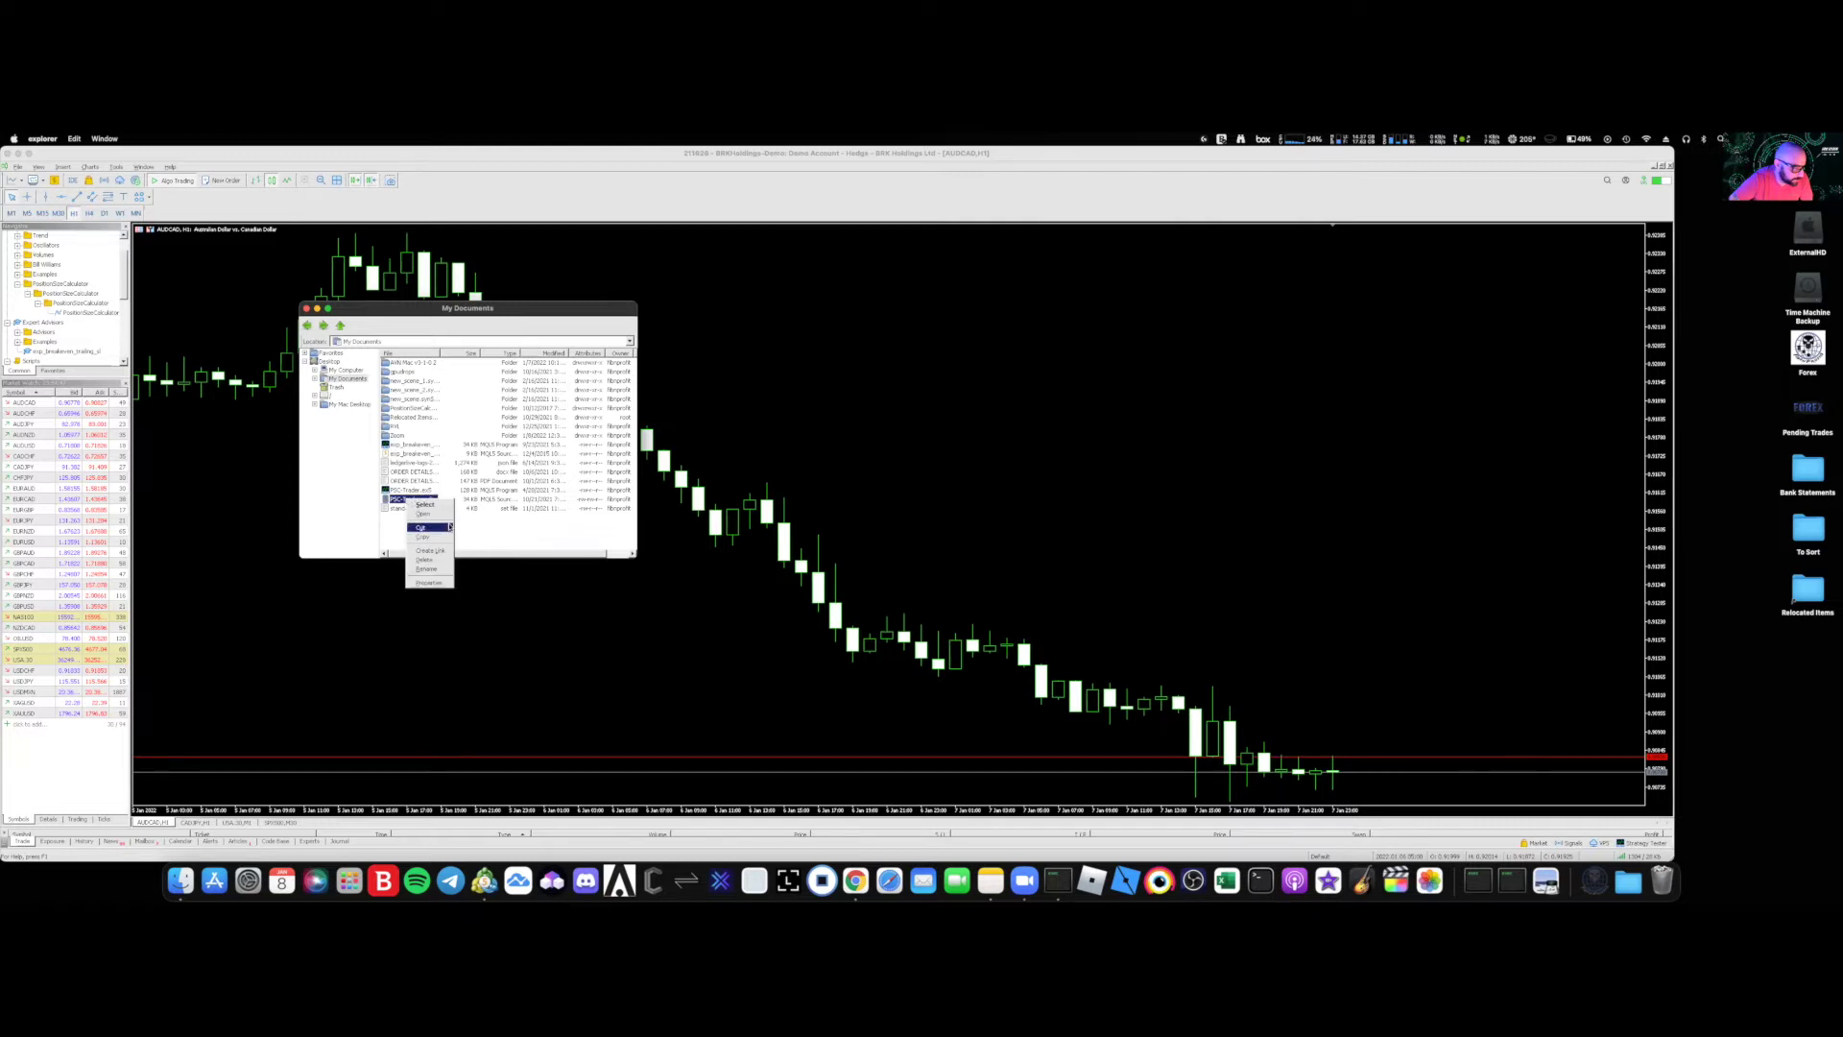
pyautogui.click(438, 537)
# - Paste PSC-Trader.mq5 into the Scripts folder inside MQL5 and close the data folder window
pyautogui.click(308, 326)
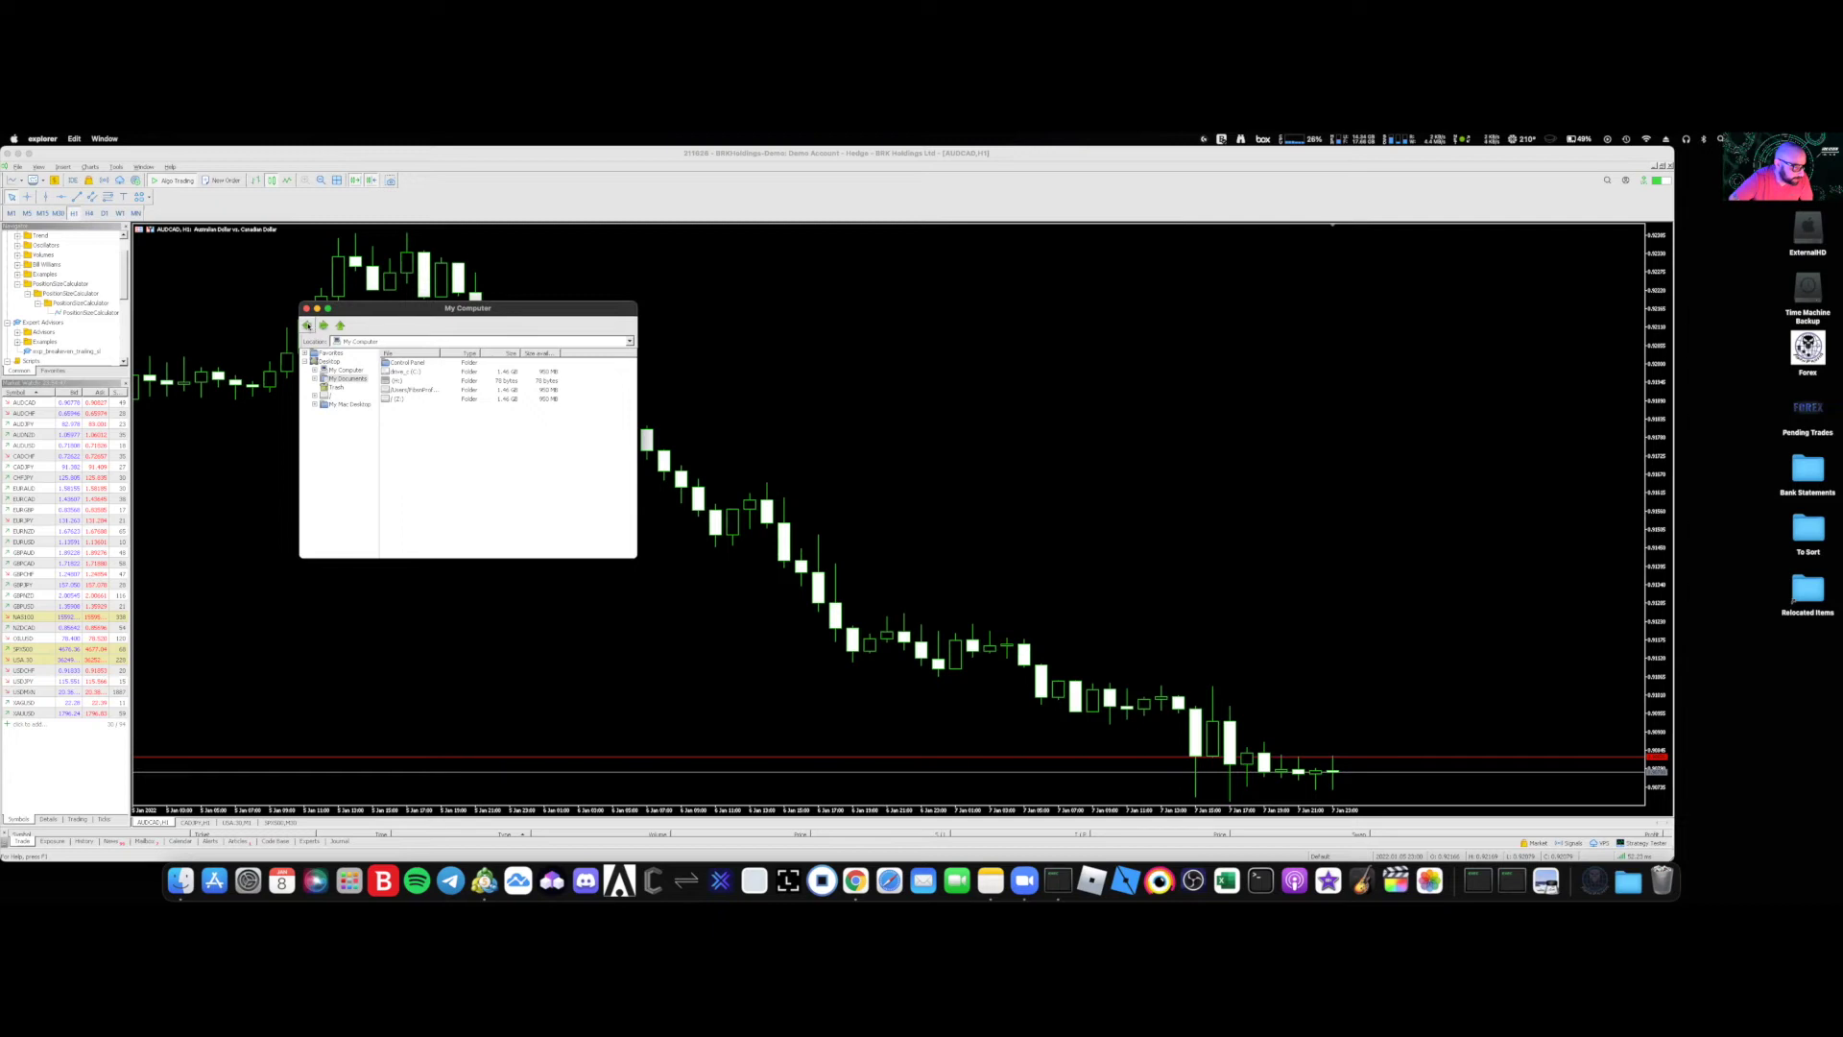
pyautogui.click(308, 326)
pyautogui.click(409, 391)
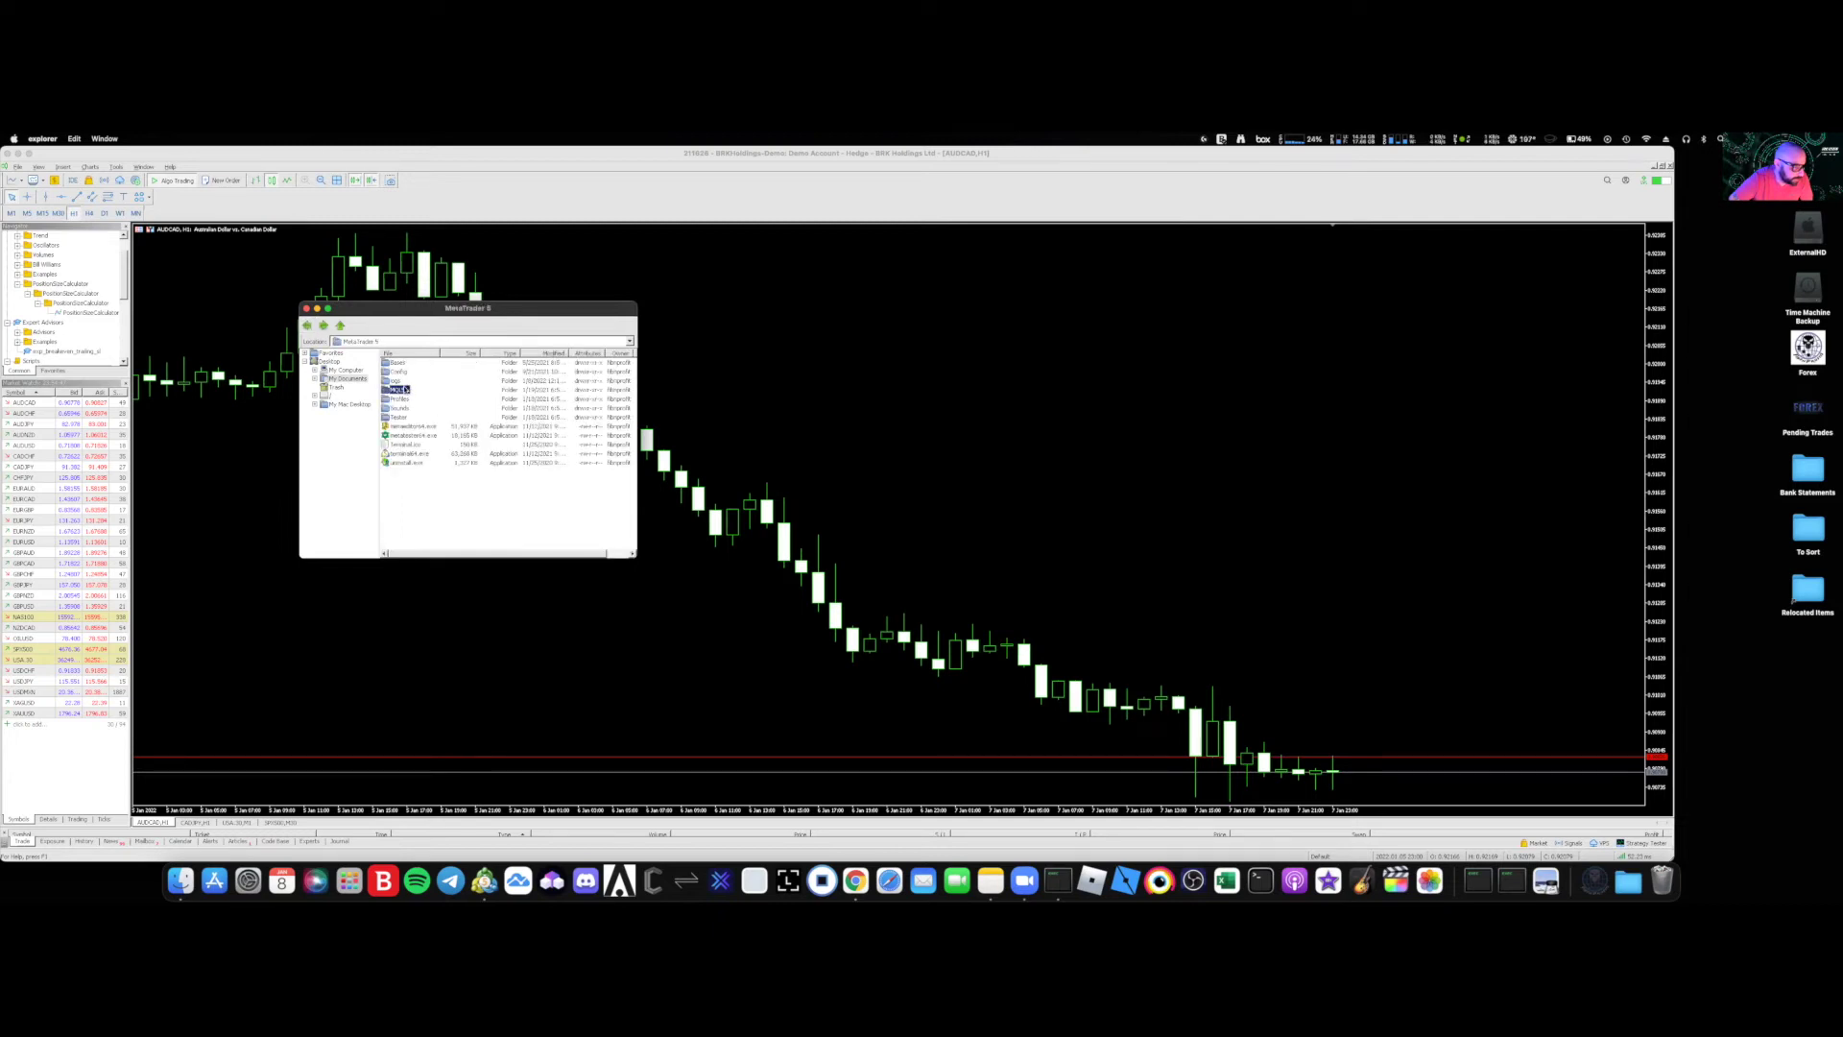
pyautogui.doubleClick(405, 389)
pyautogui.doubleClick(404, 446)
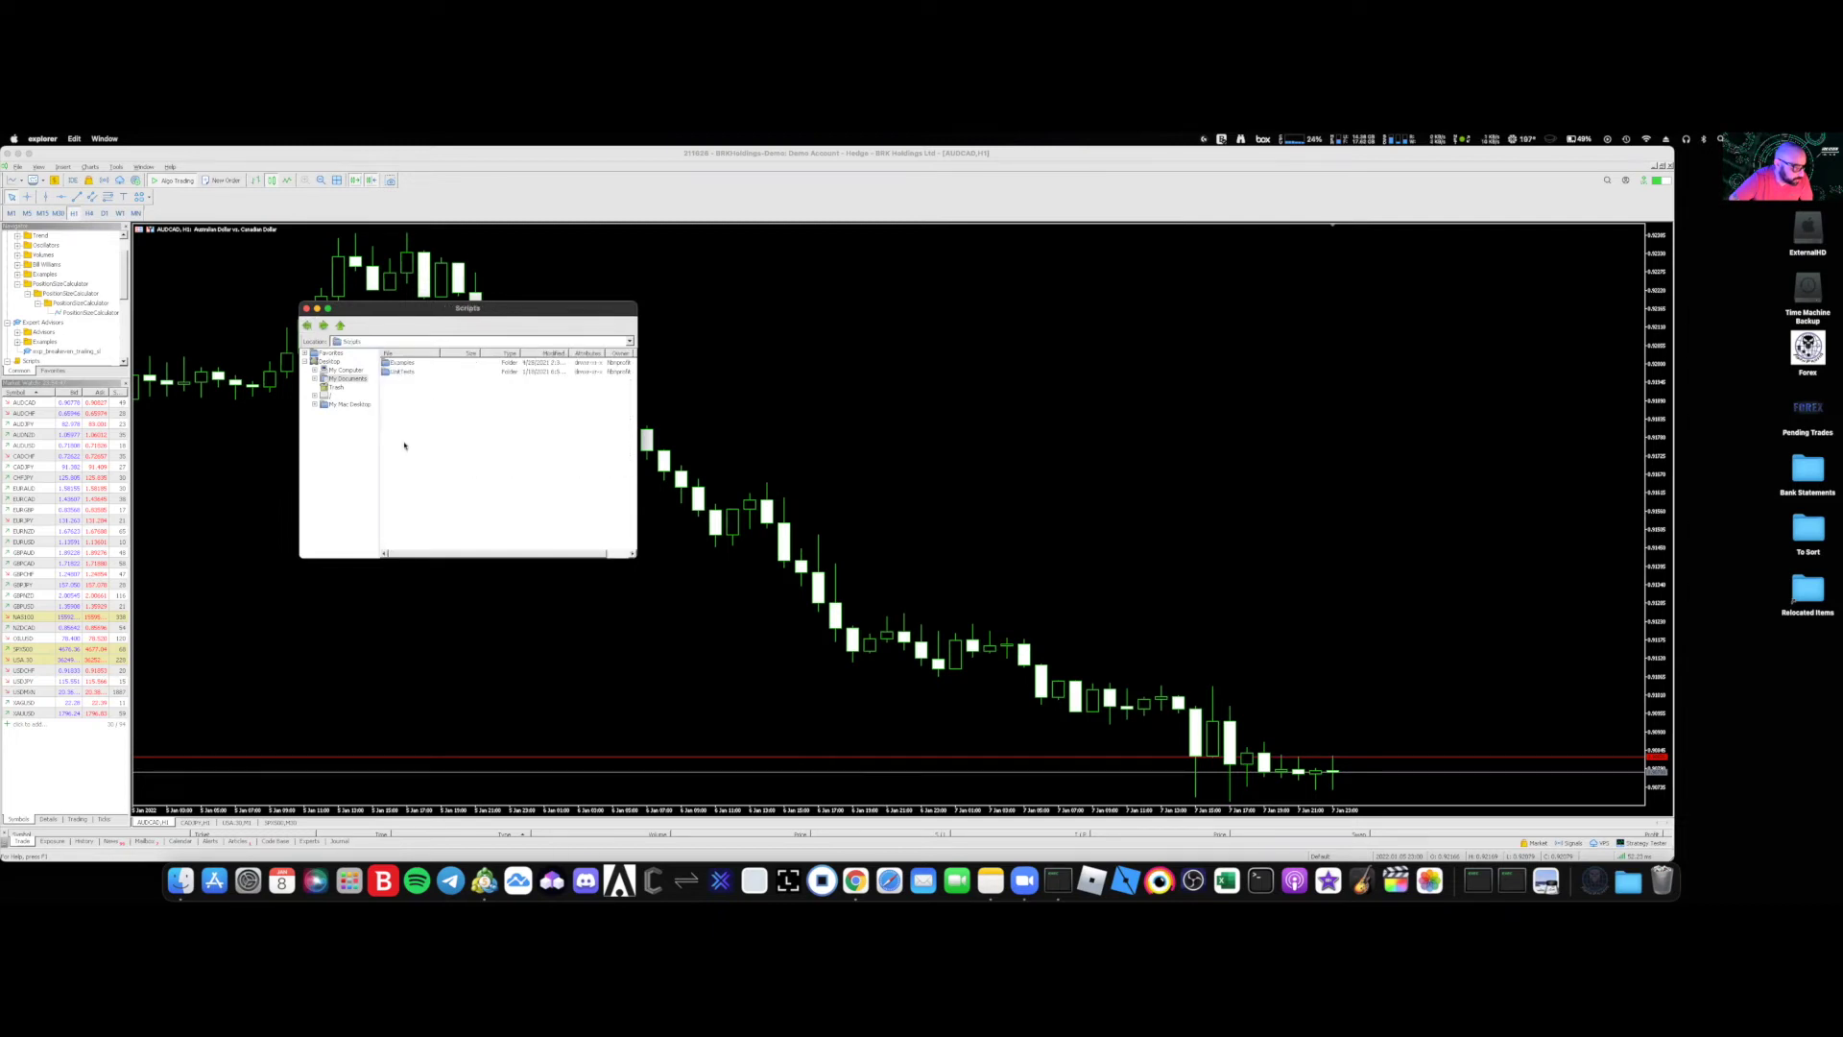
pyautogui.rightClick(418, 389)
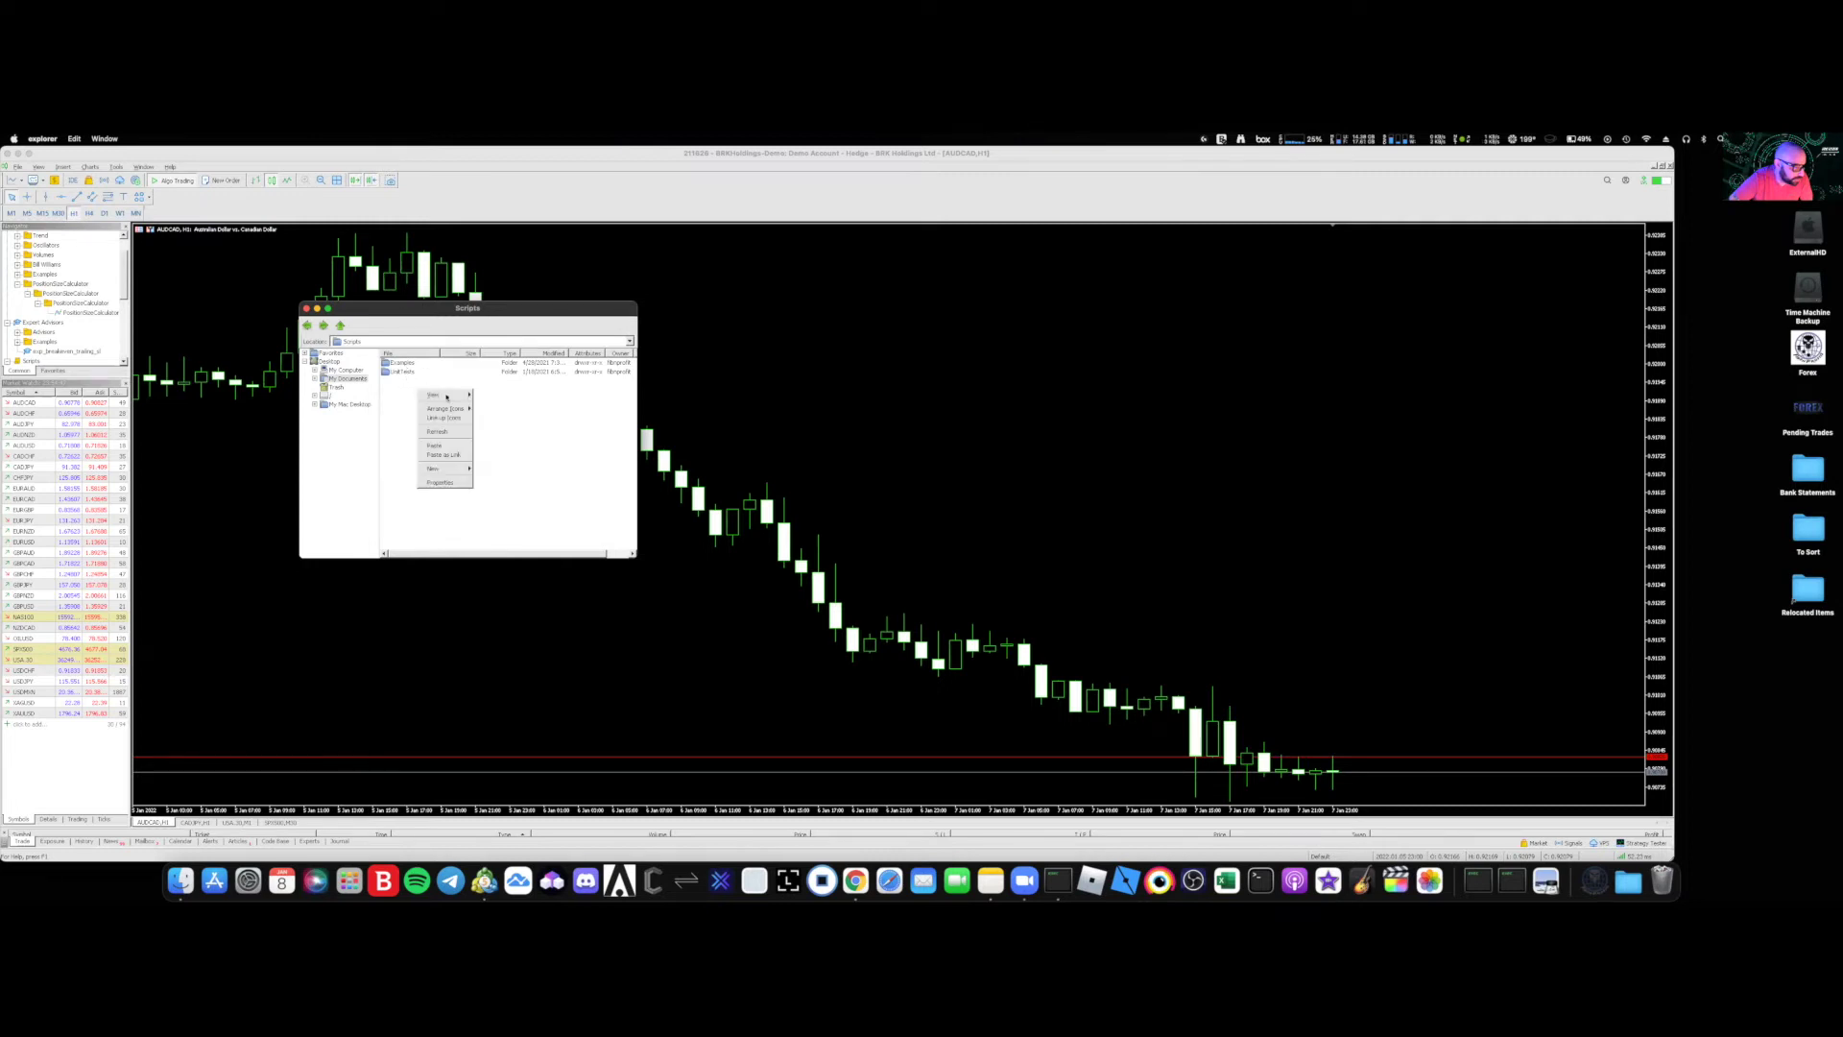
pyautogui.click(444, 445)
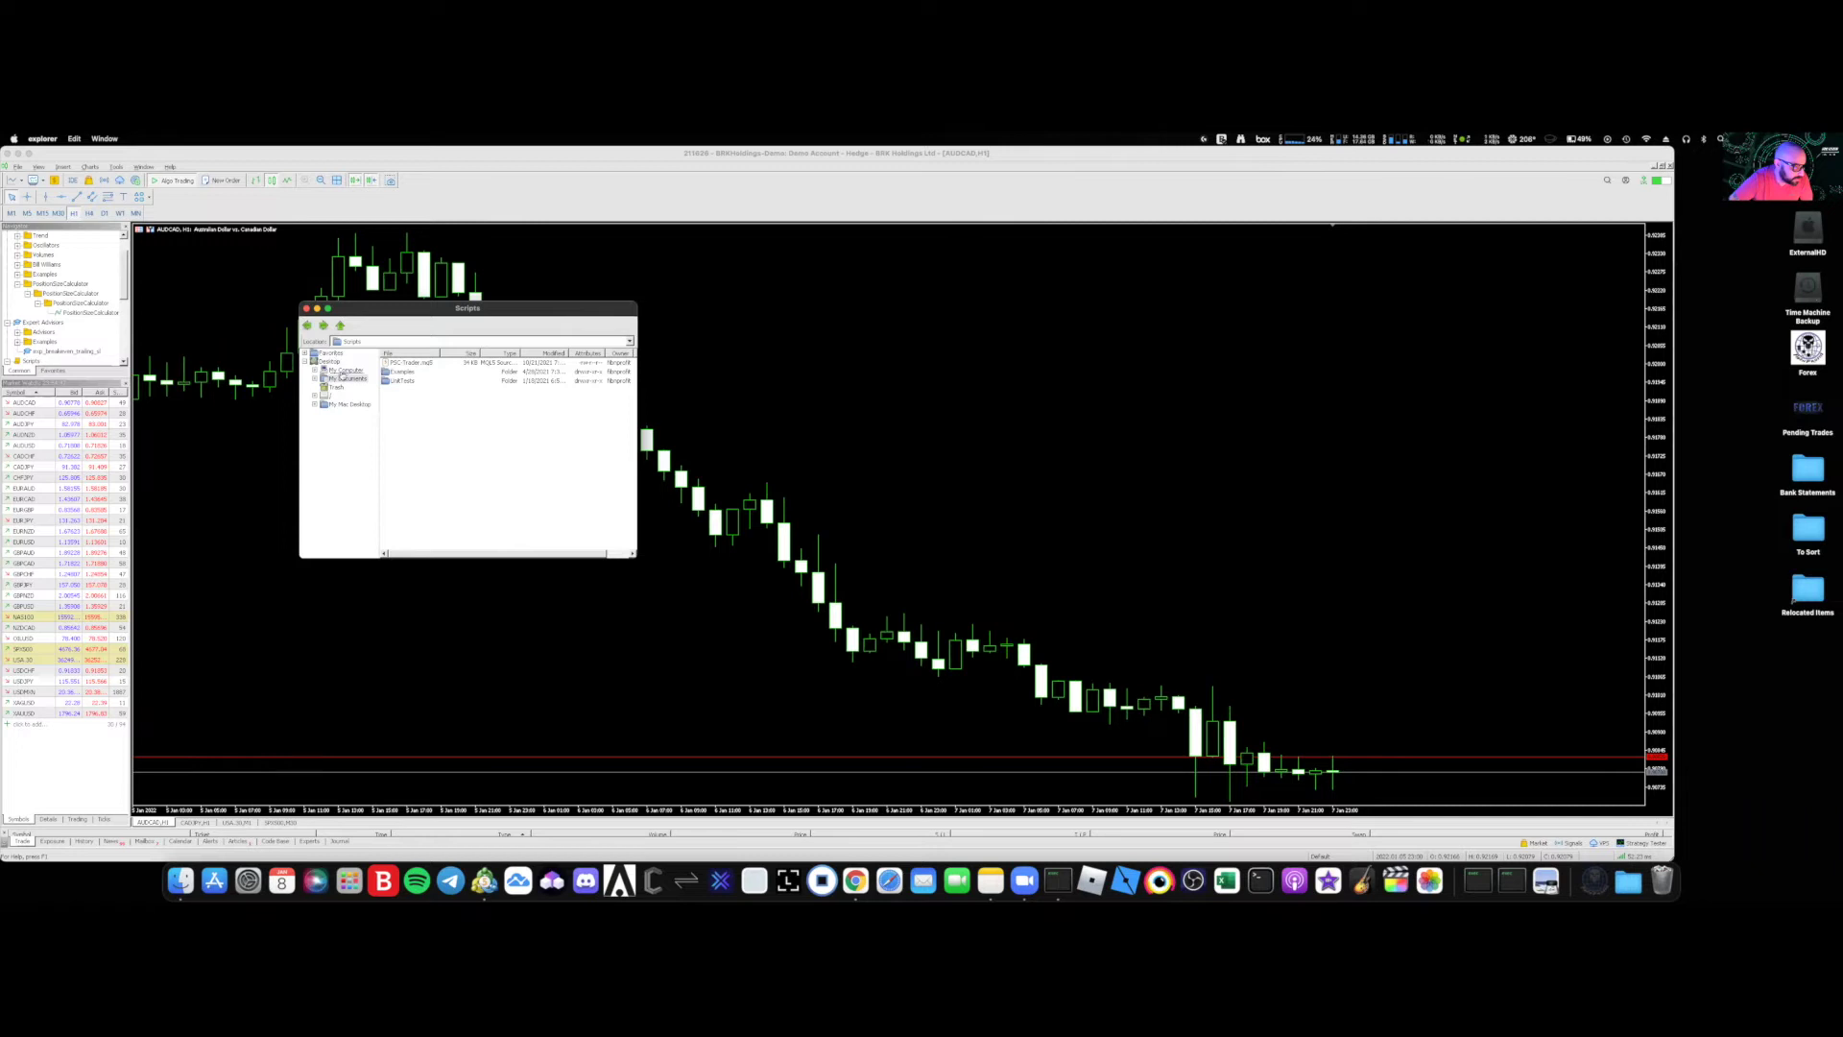
pyautogui.click(306, 310)
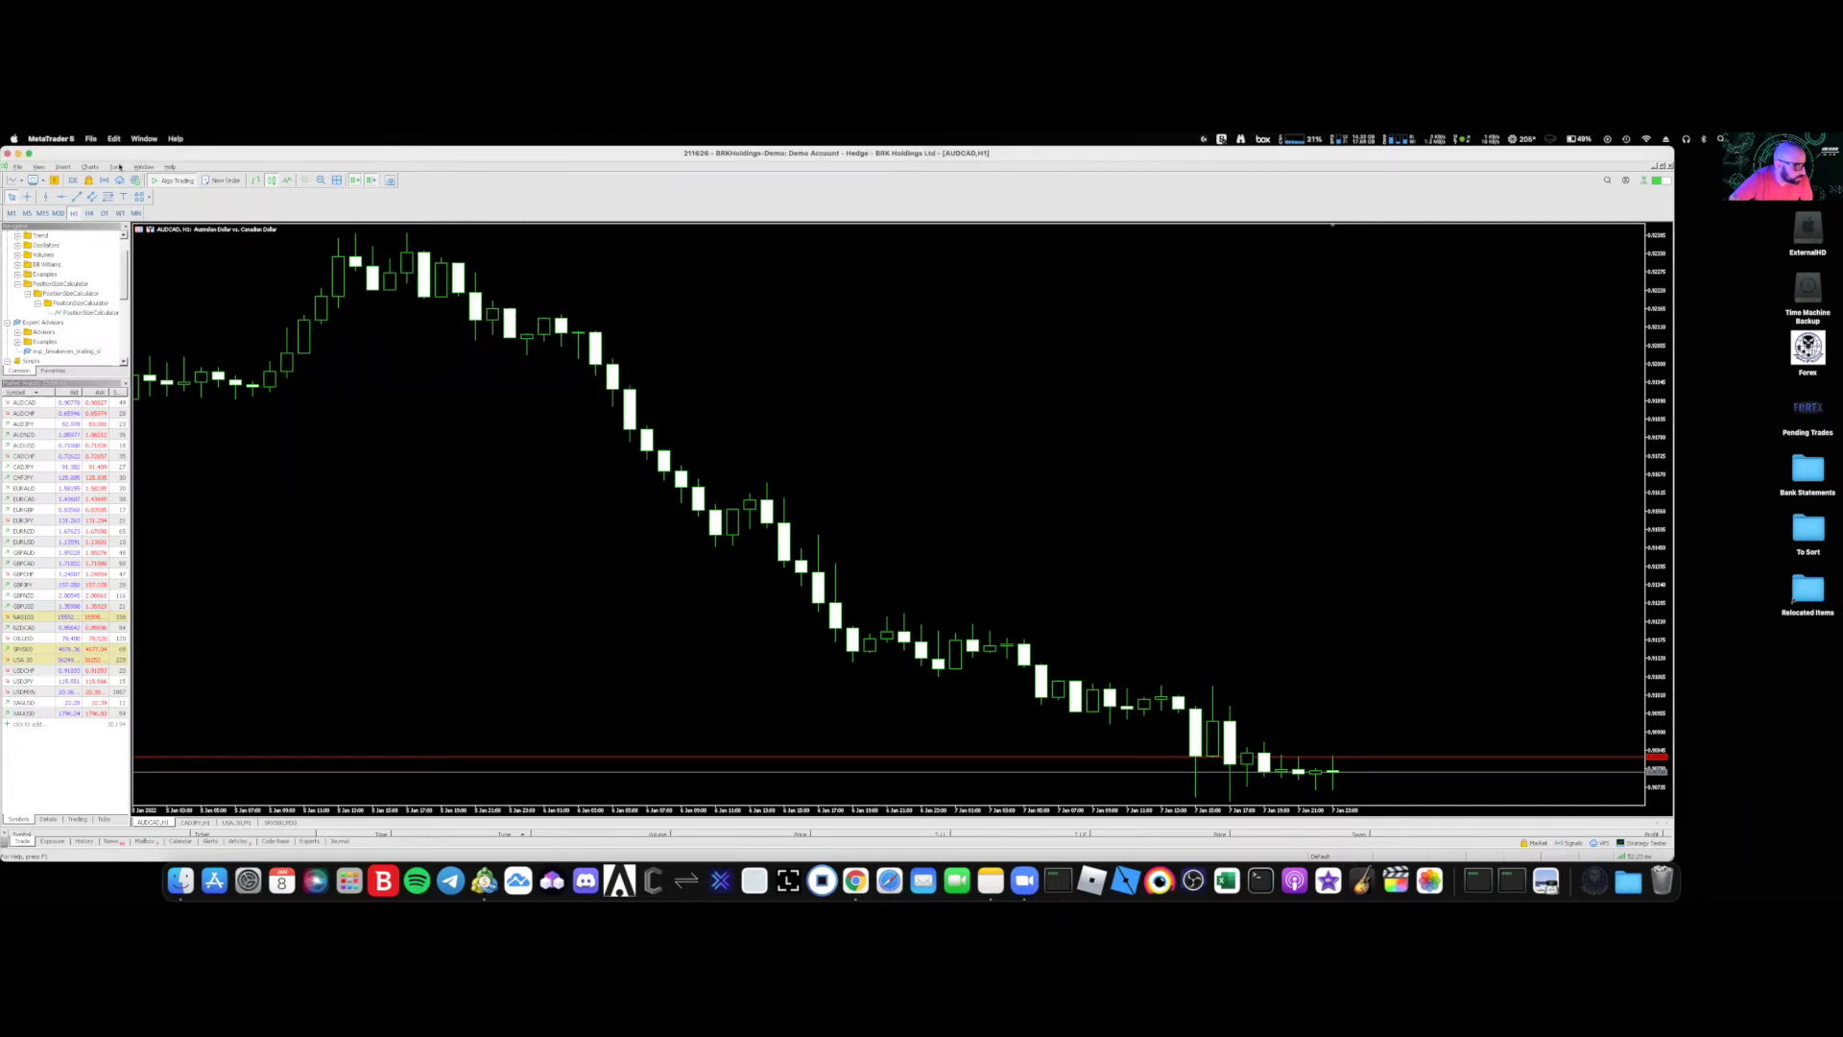
# - Open the MetaQuotes Language Editor and expand the PositionSizeCalculator folder under Indicators
pyautogui.click(116, 167)
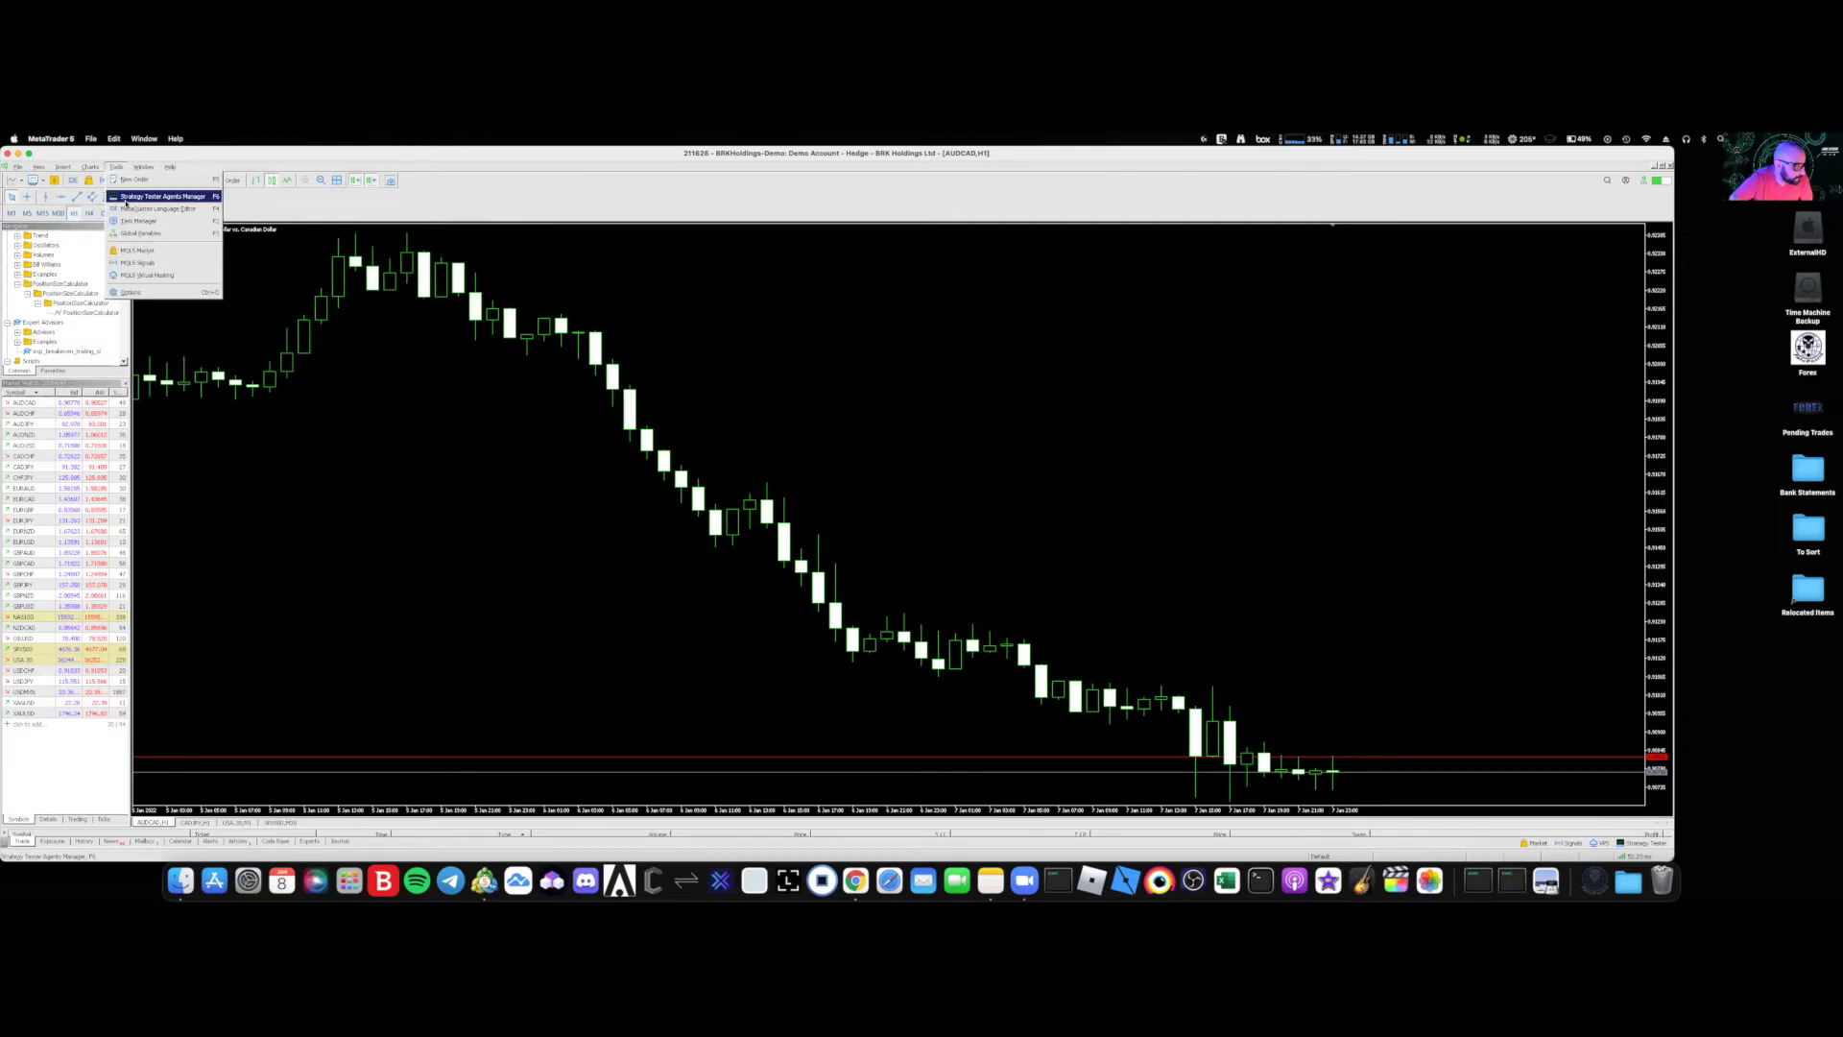
pyautogui.click(132, 212)
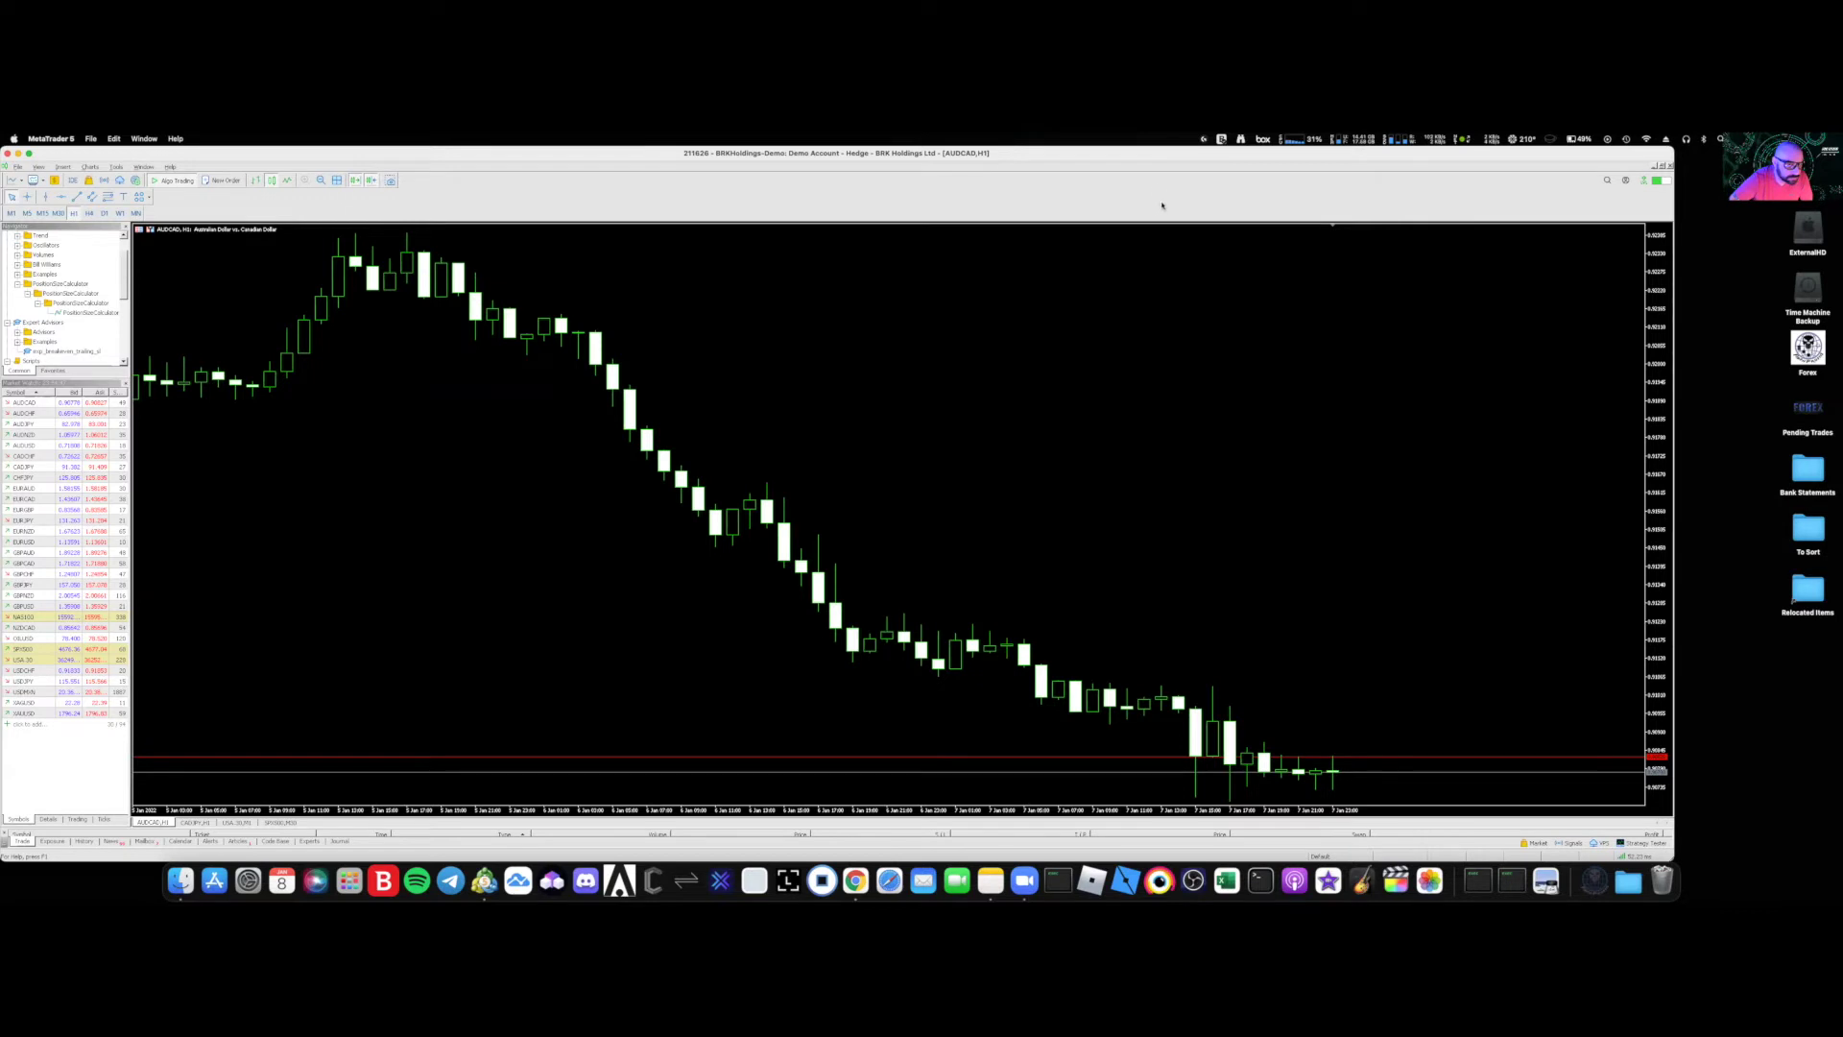
pyautogui.press('F4')
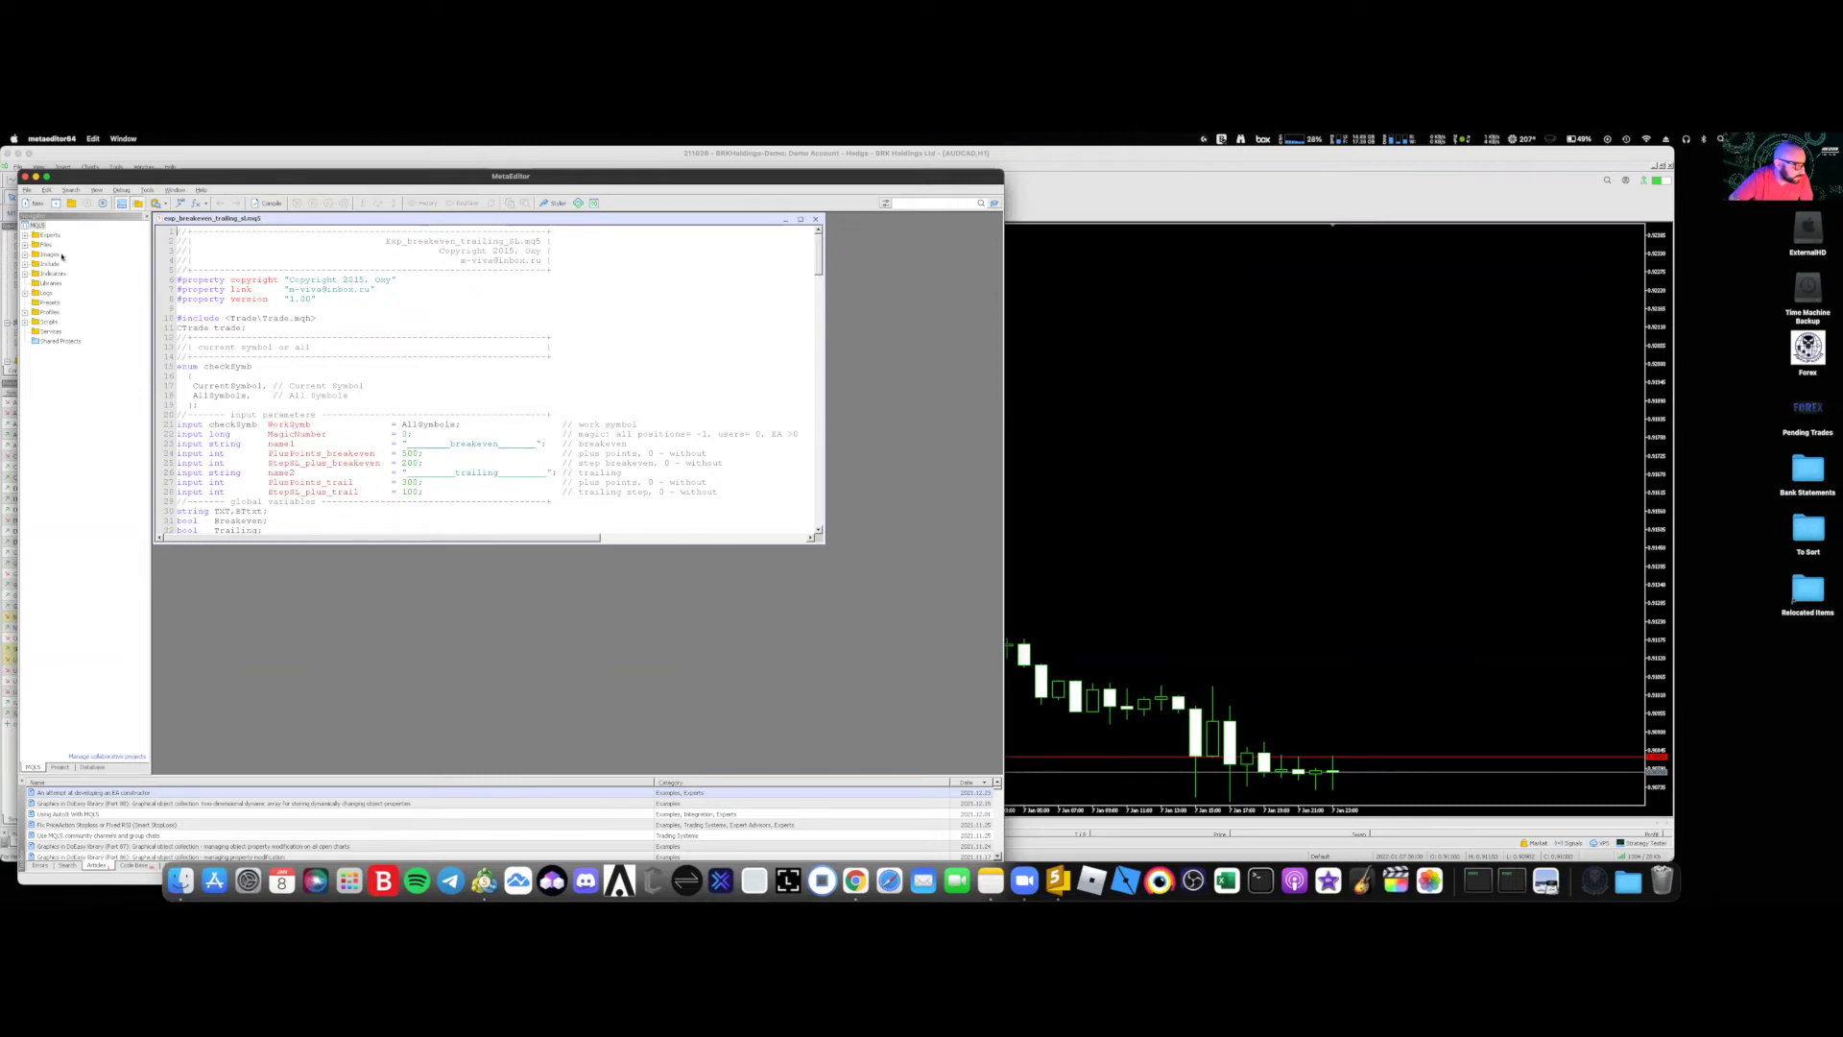
pyautogui.click(26, 274)
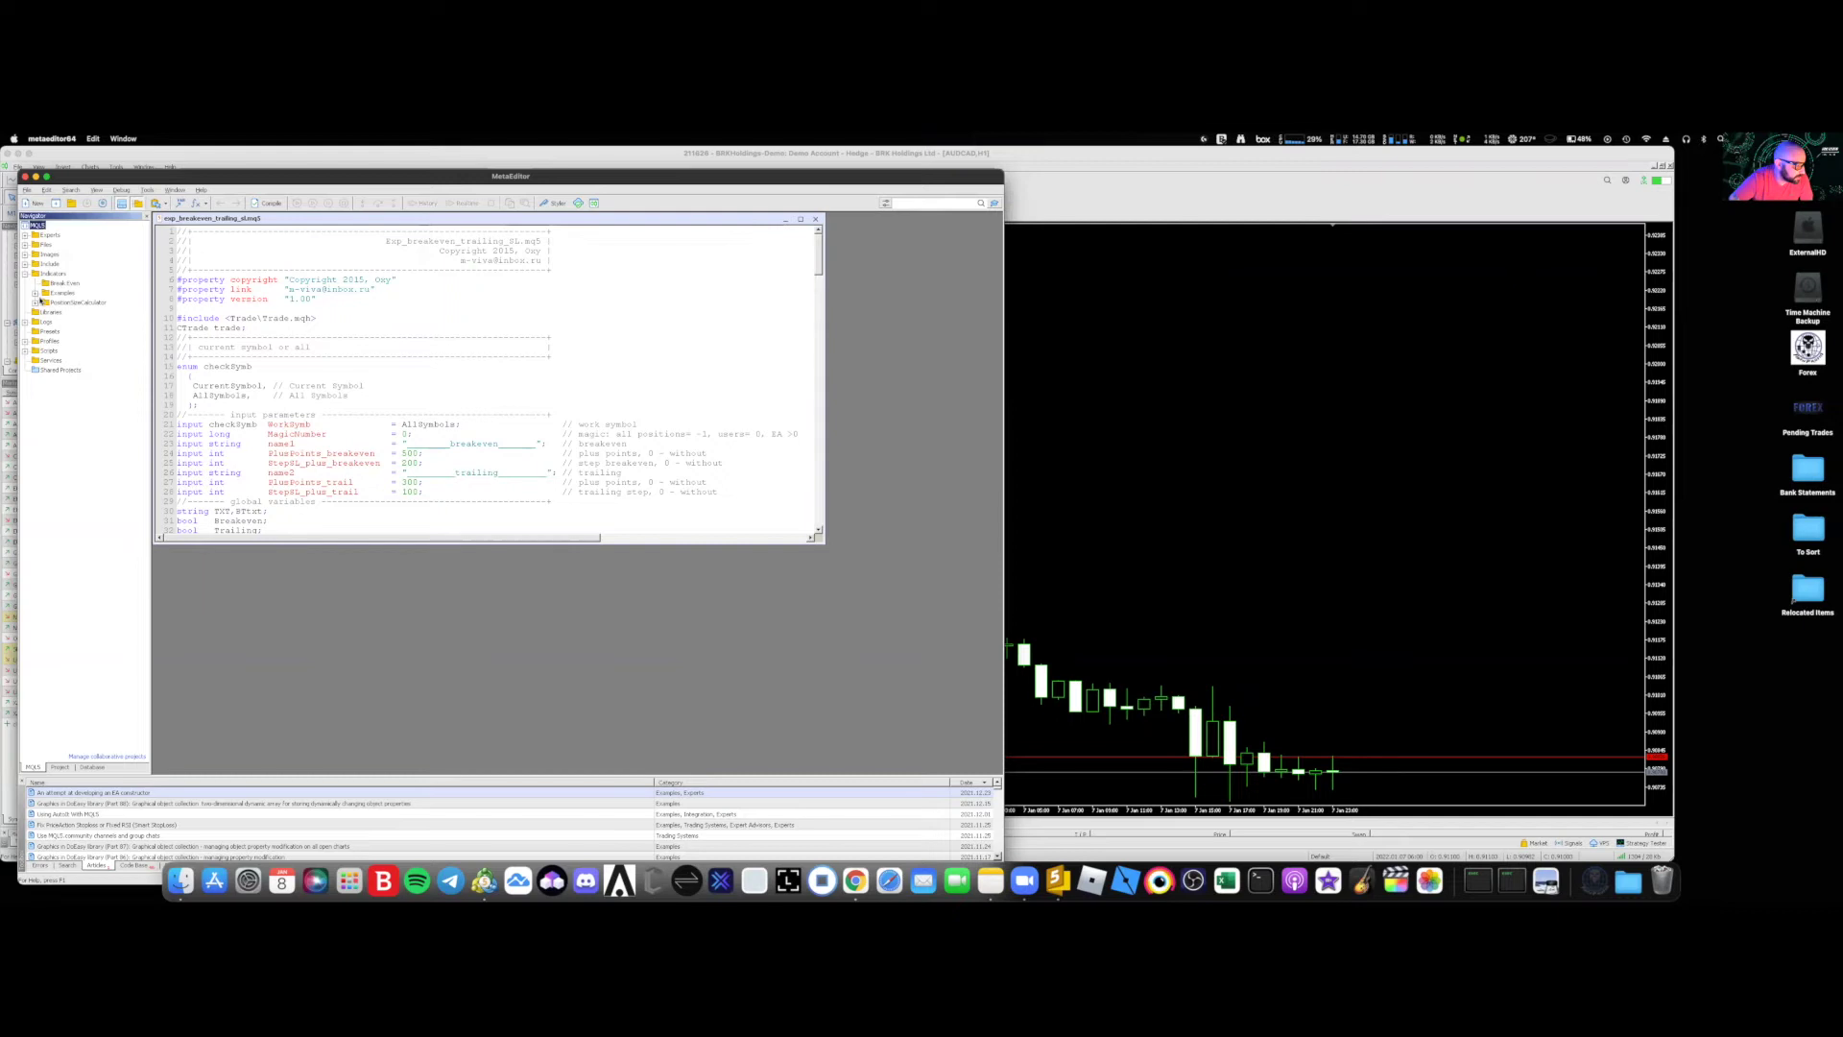
pyautogui.click(36, 303)
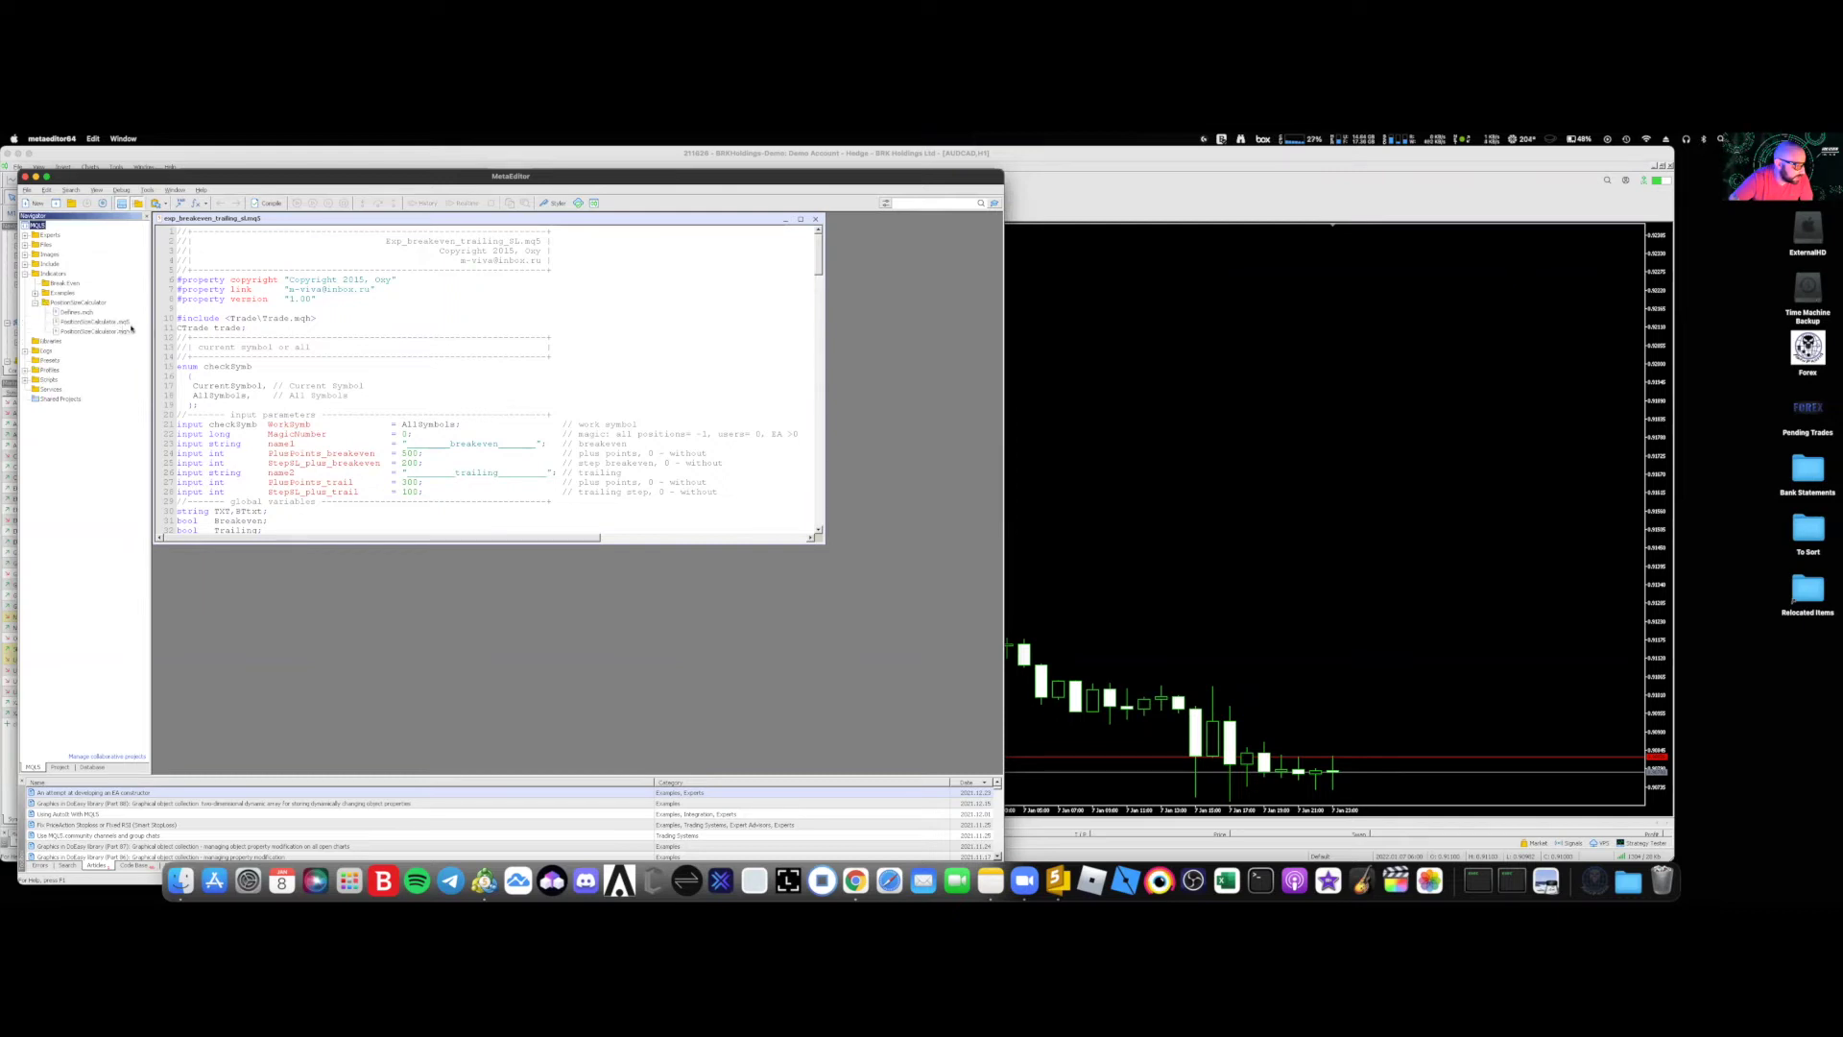
# - Open PositionSizeCalculator.mq5 from the PositionSizeCalculator indicator folder and compile it
pyautogui.click(89, 323)
pyautogui.click(853, 212)
pyautogui.click(85, 327)
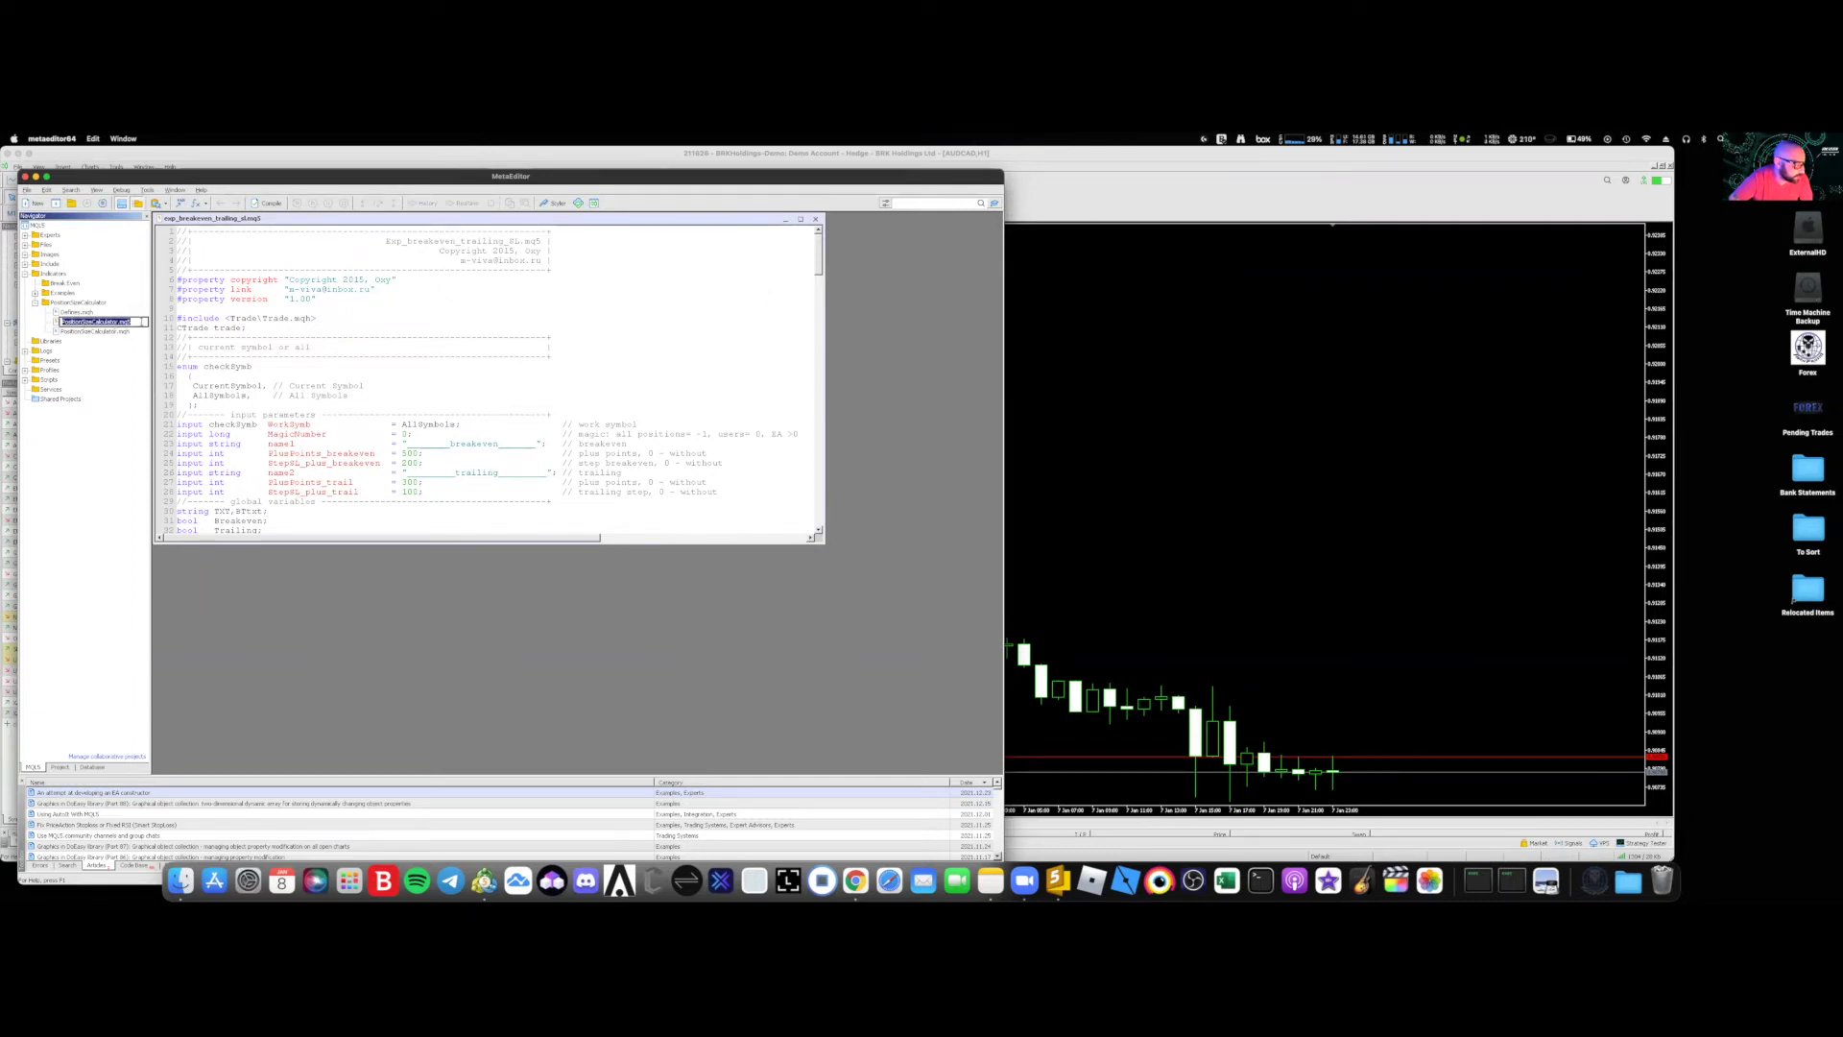
pyautogui.doubleClick(67, 322)
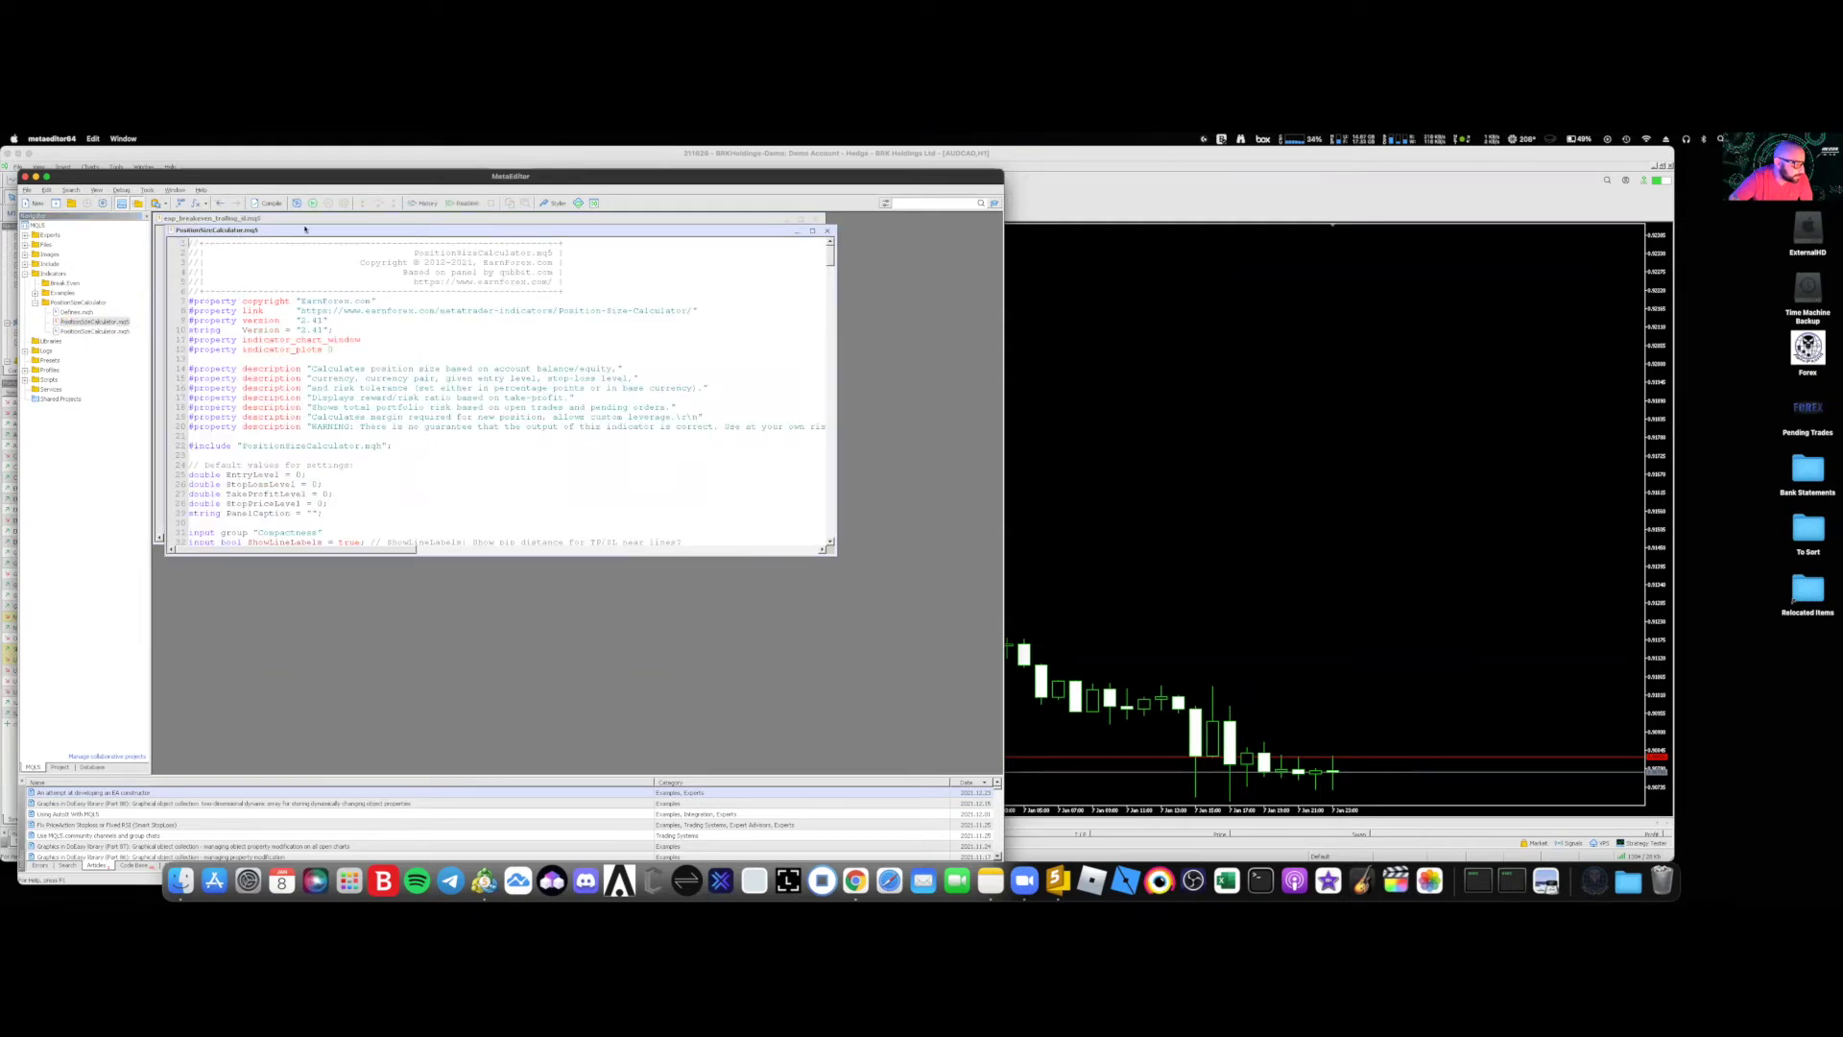
pyautogui.click(268, 203)
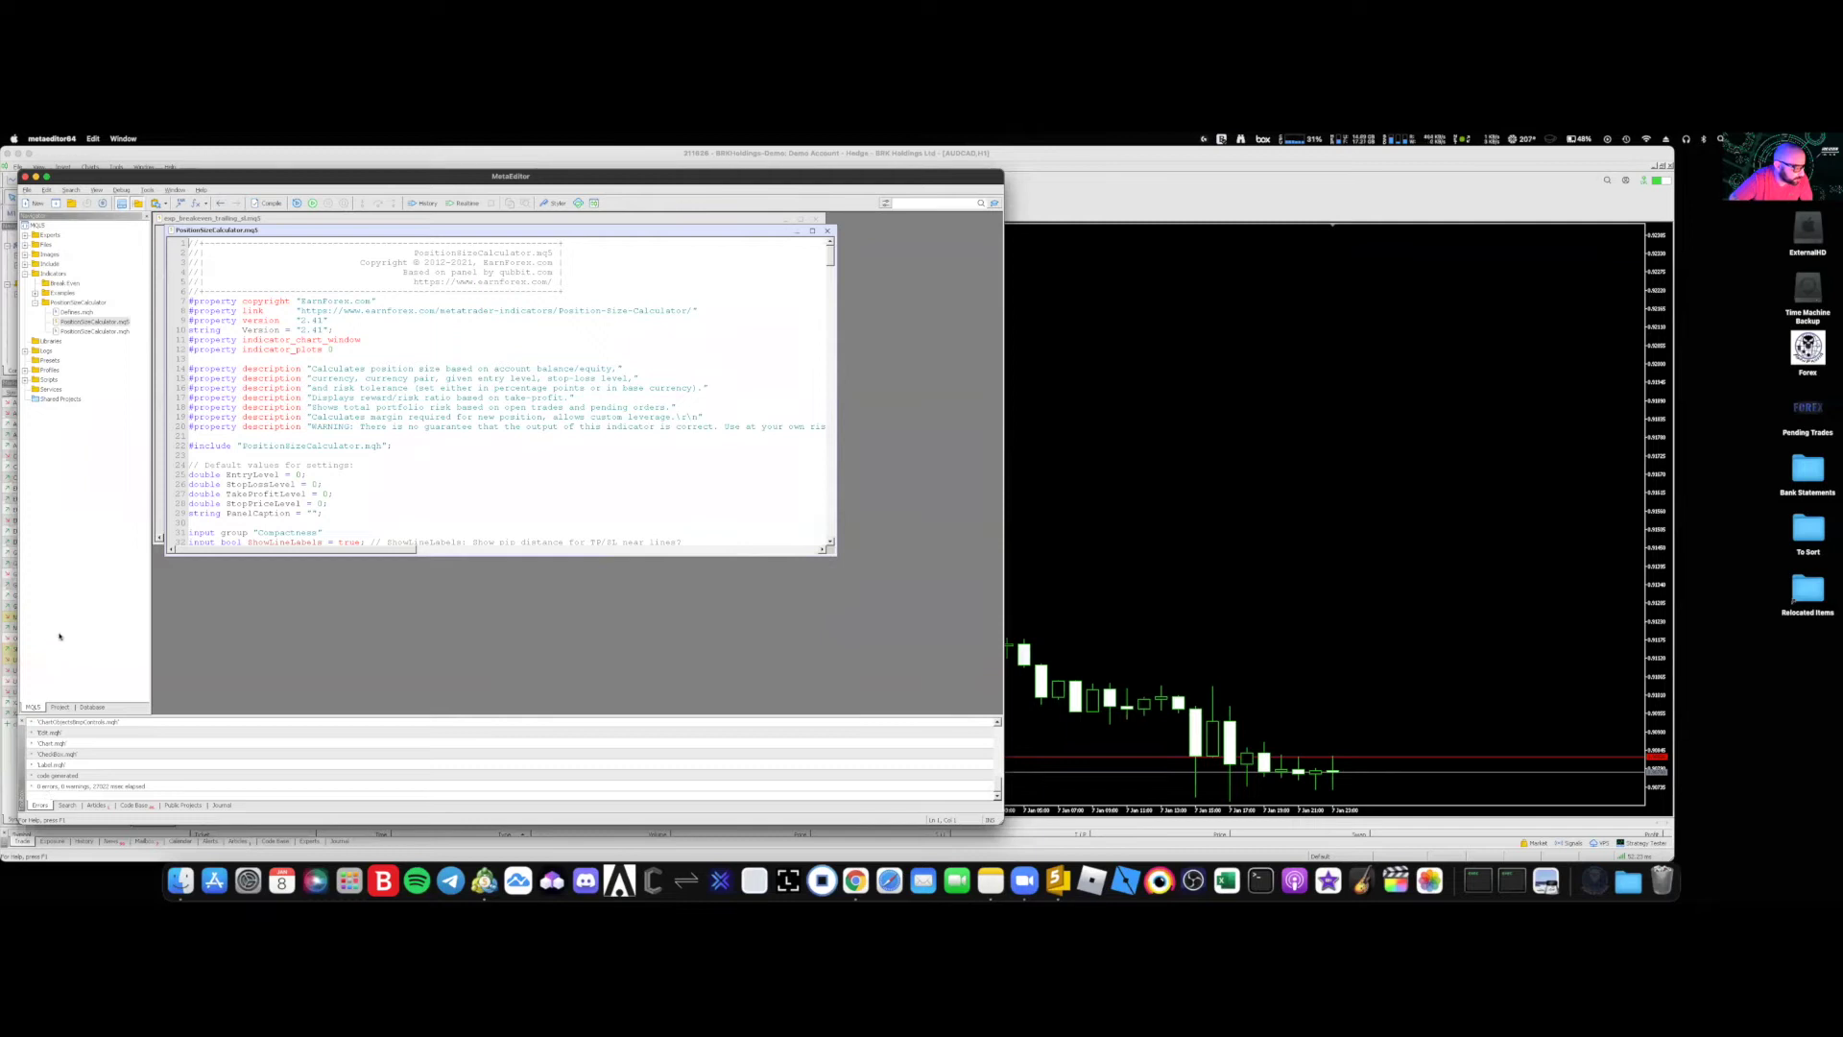
# - Collapse the Indicators folder, then open PSC-Trader.mq5 from the Scripts folder and compile it
pyautogui.click(26, 274)
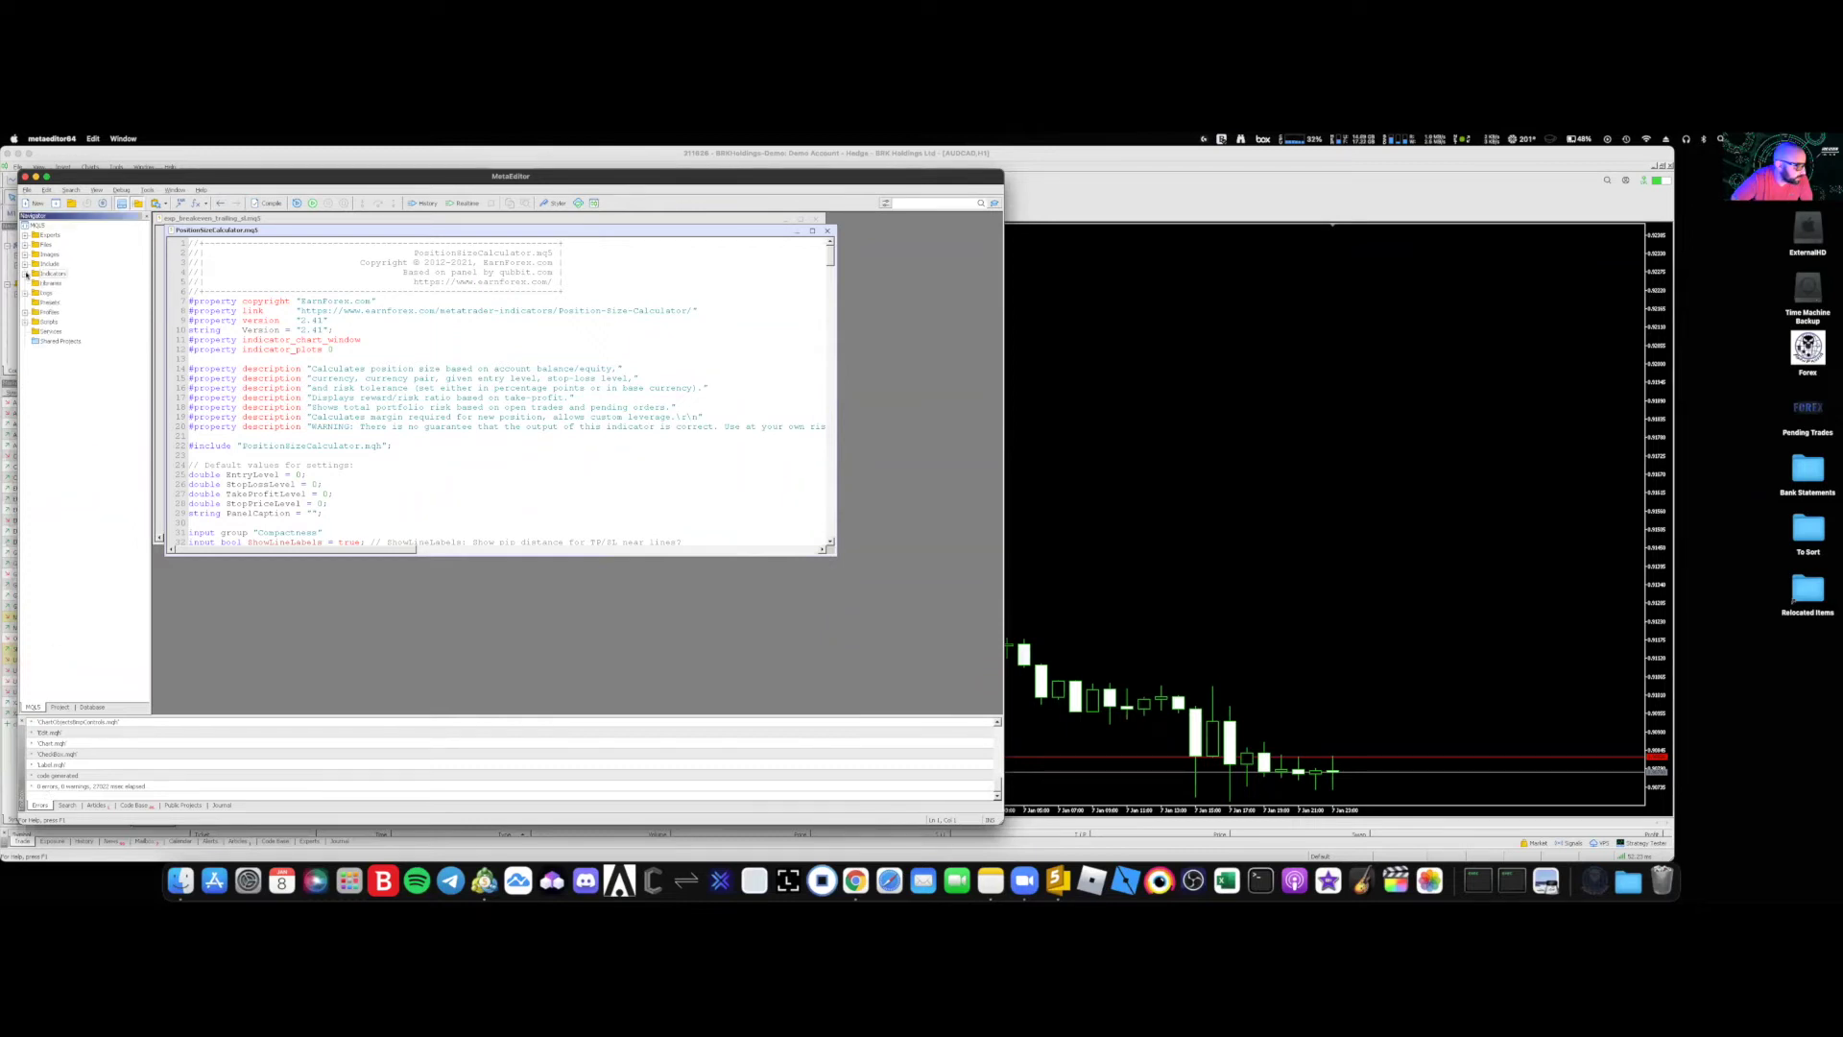
pyautogui.click(25, 323)
pyautogui.doubleClick(64, 351)
pyautogui.press('F7')
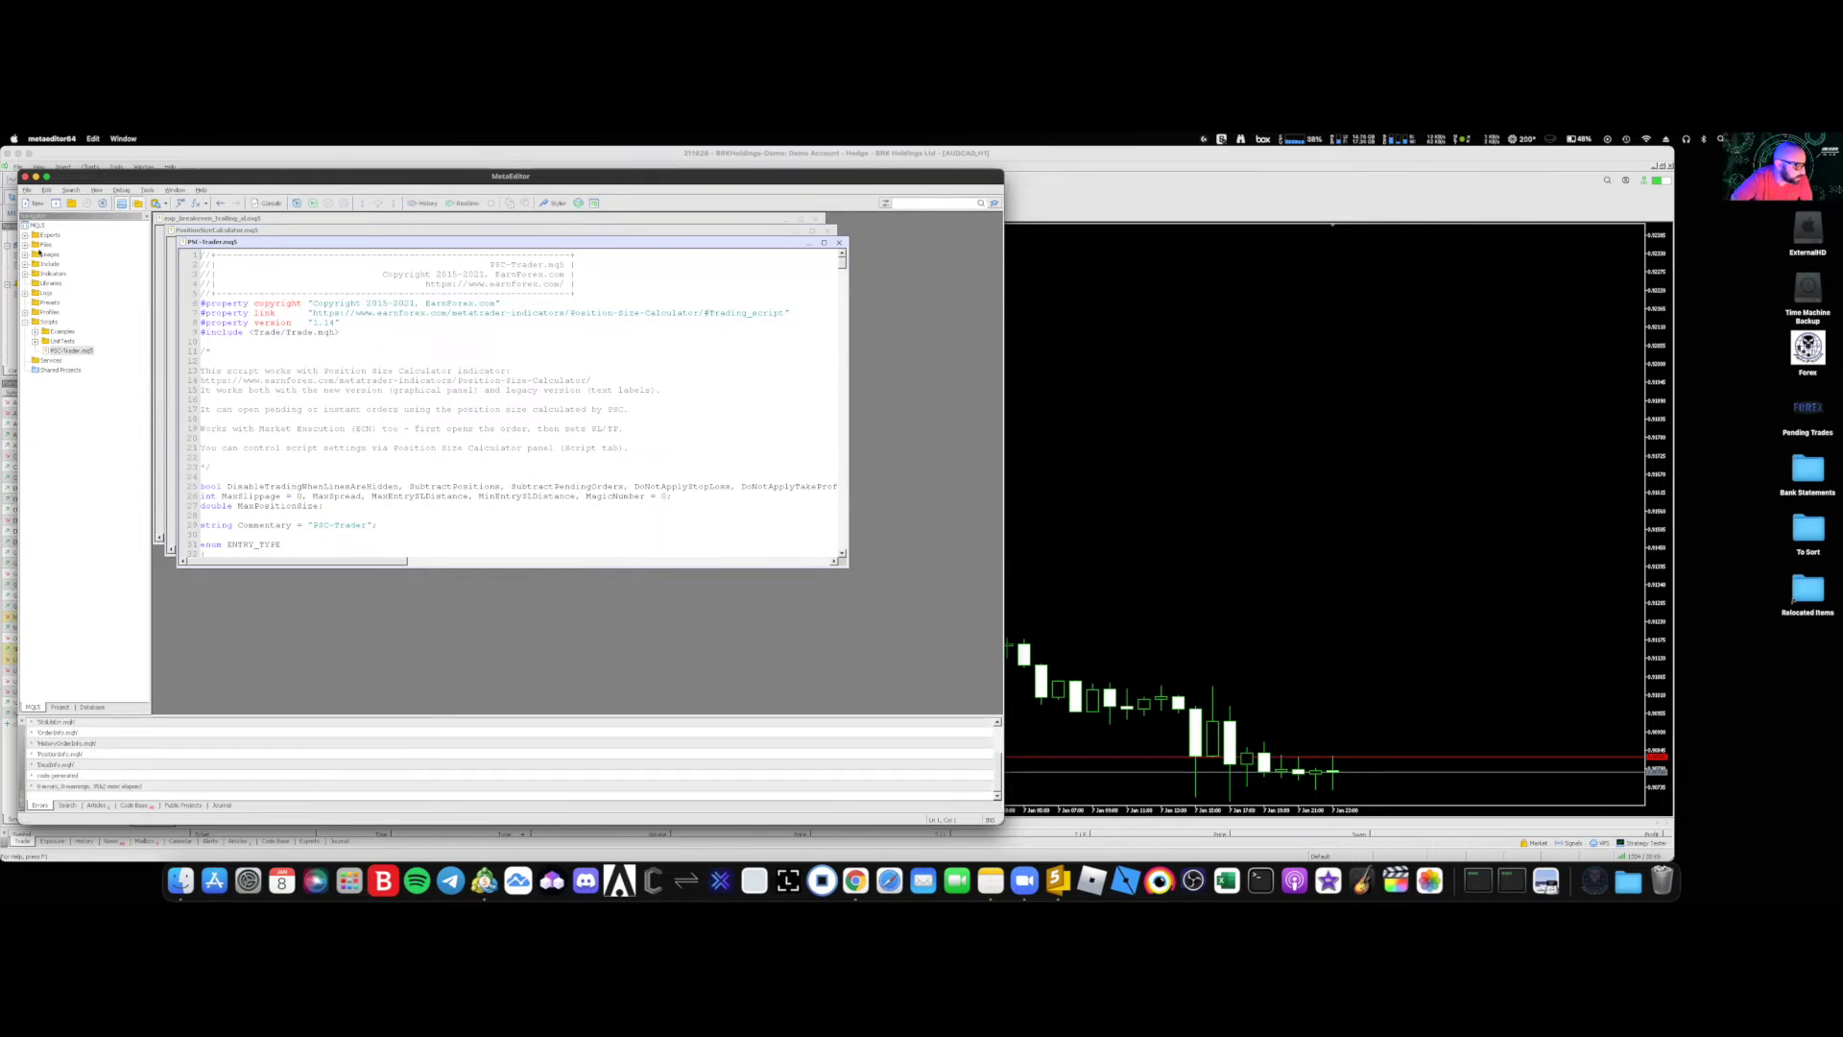
# - Switch to MetaTrader 5, enlarge the Navigator and open the PositionSizeCalculator indicator's settings for the AUDCAD H1 chart
pyautogui.press('F4')
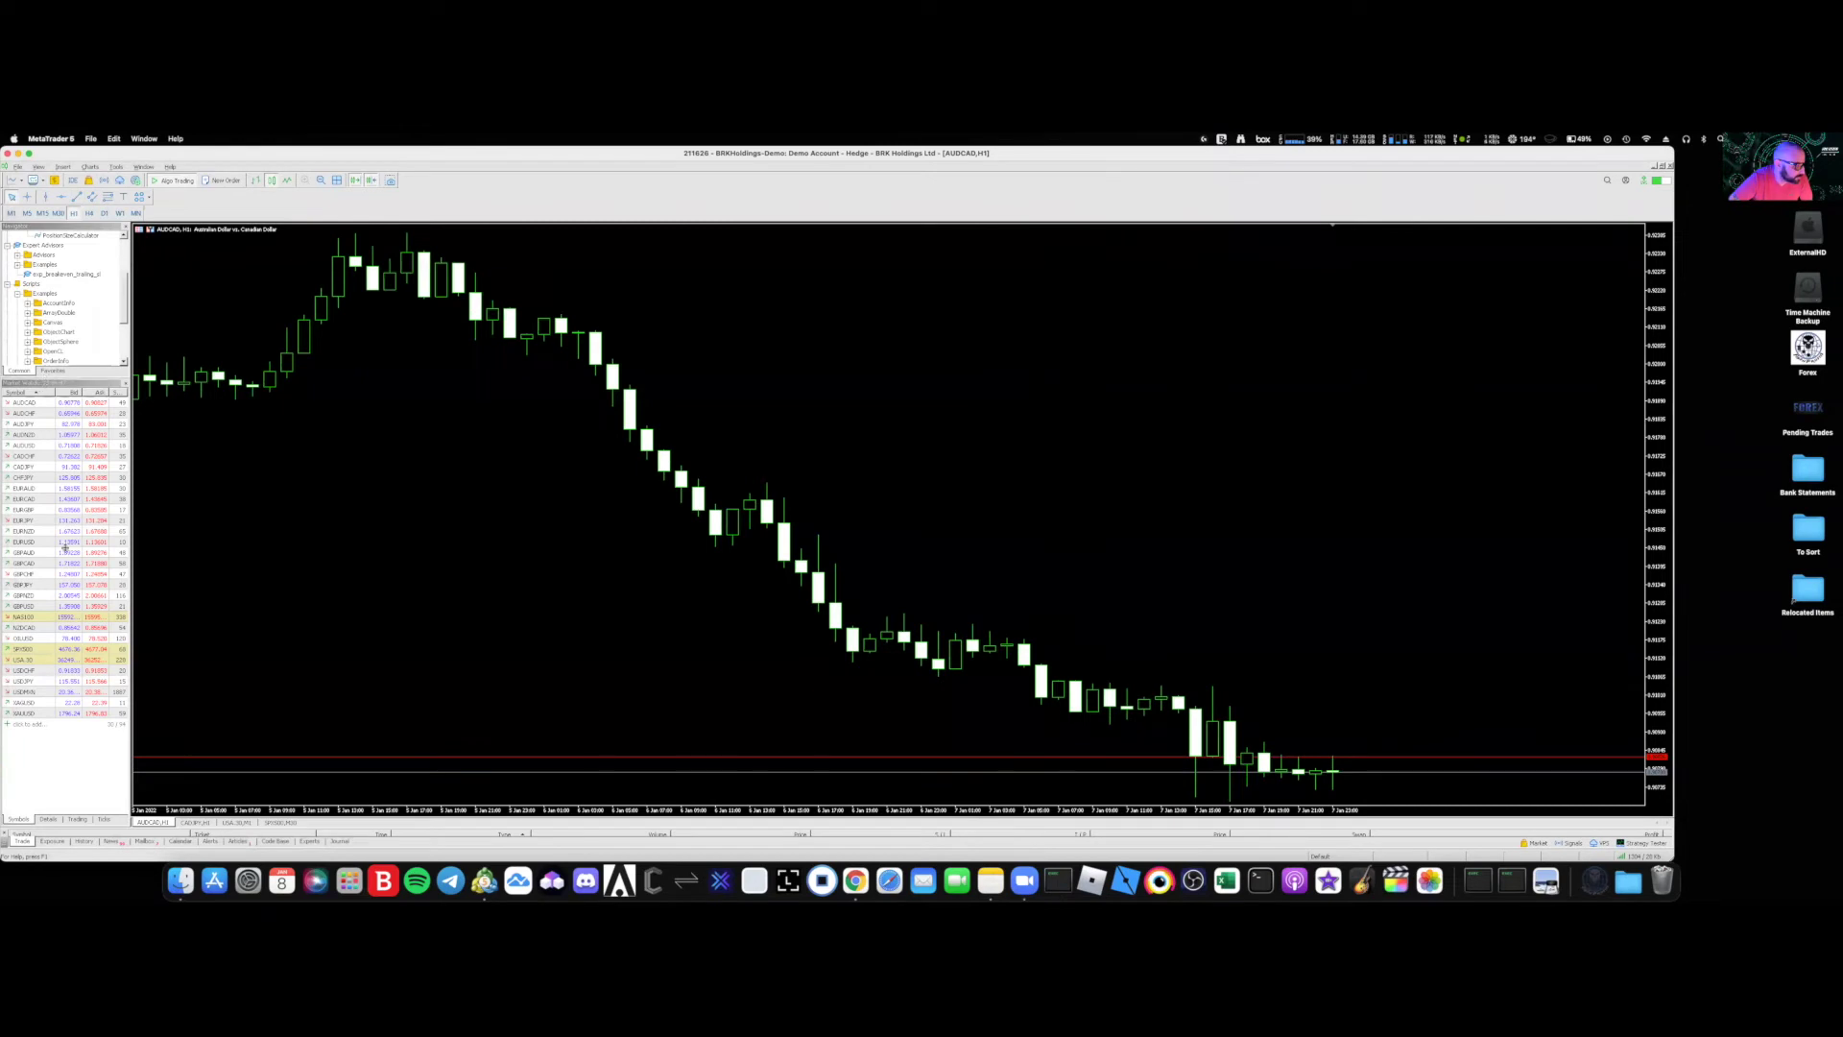
pyautogui.moveTo(40, 380); pyautogui.dragTo(61, 541)
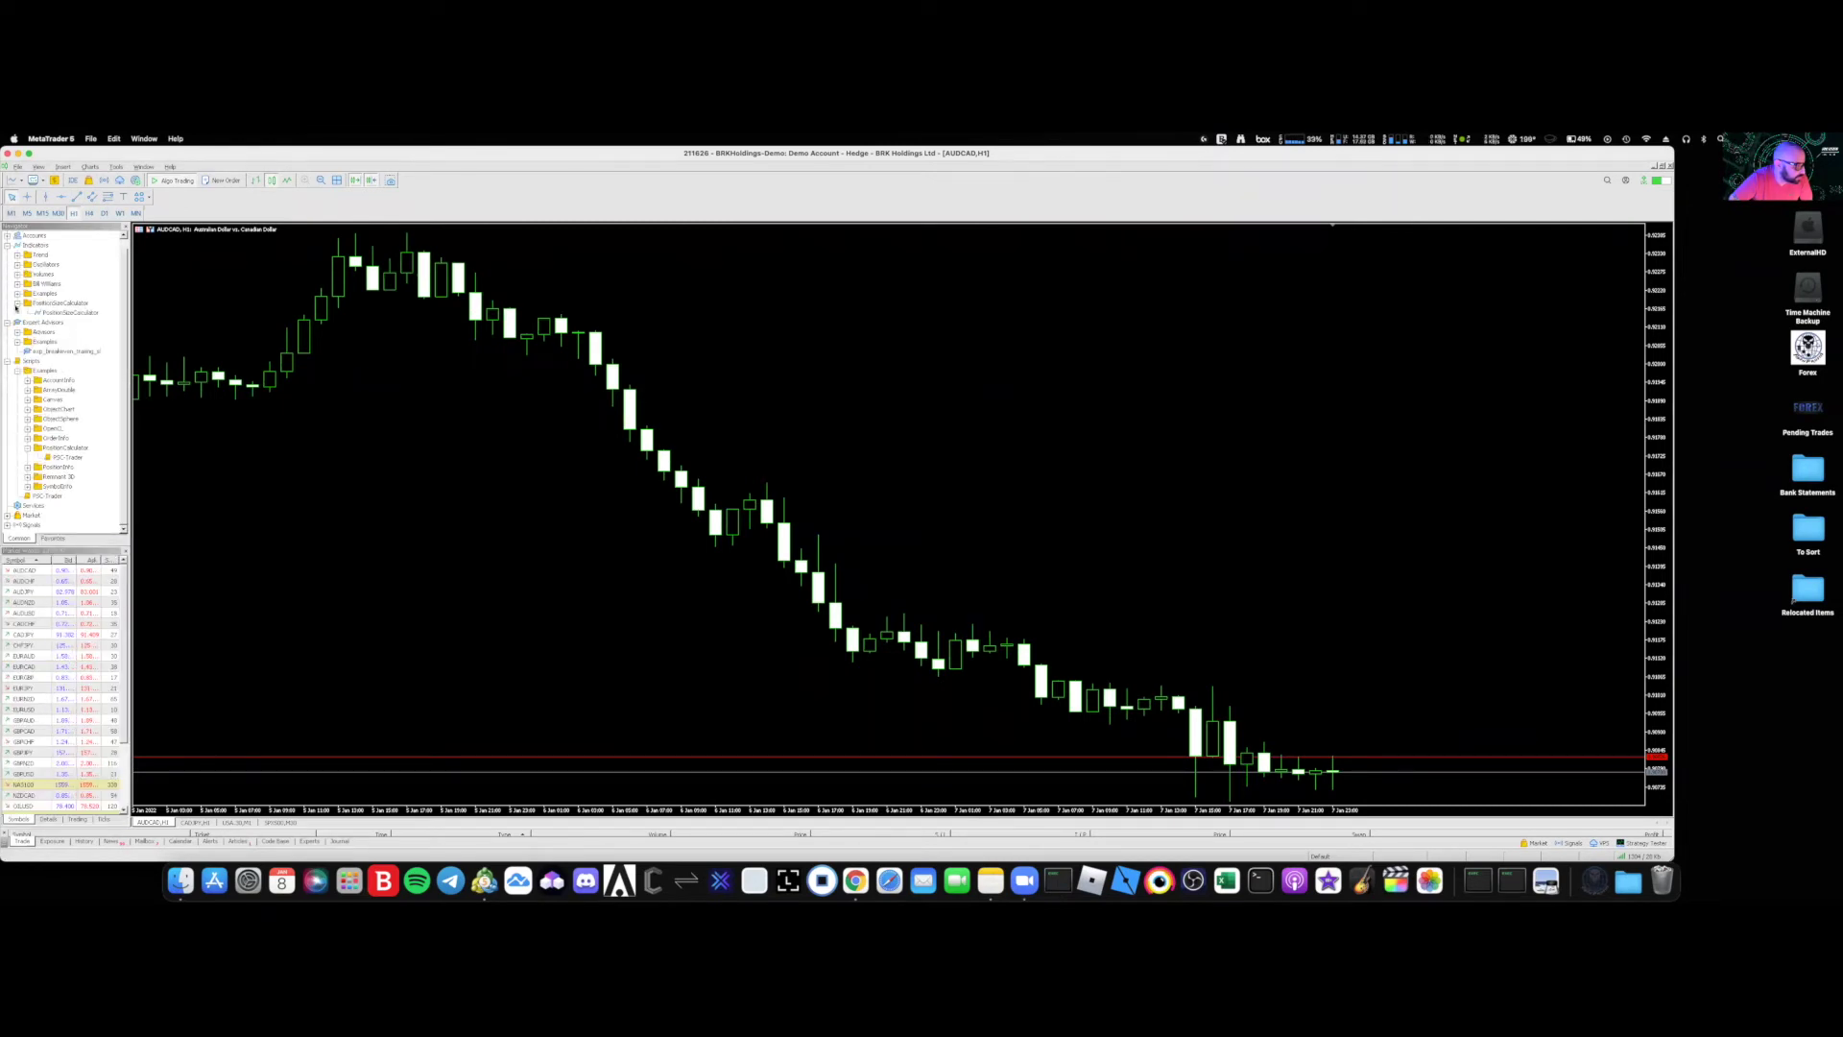
pyautogui.click(18, 303)
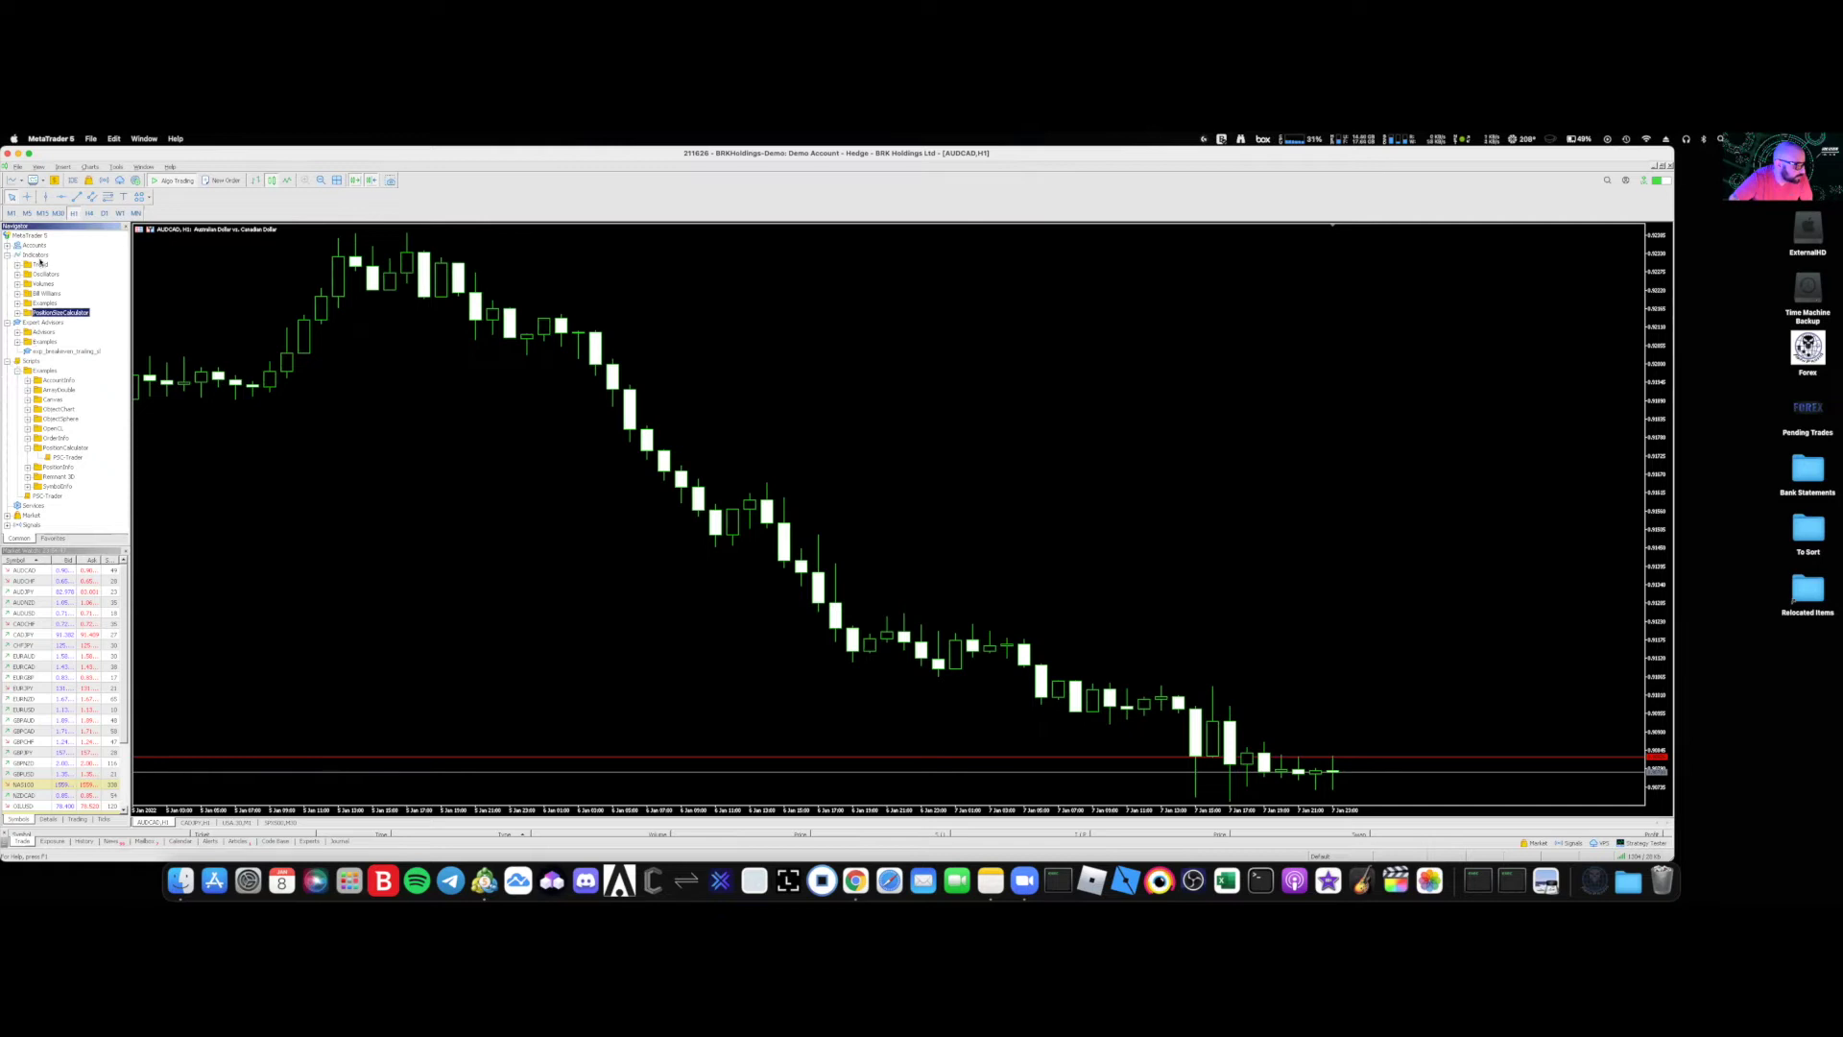
pyautogui.doubleClick(54, 314)
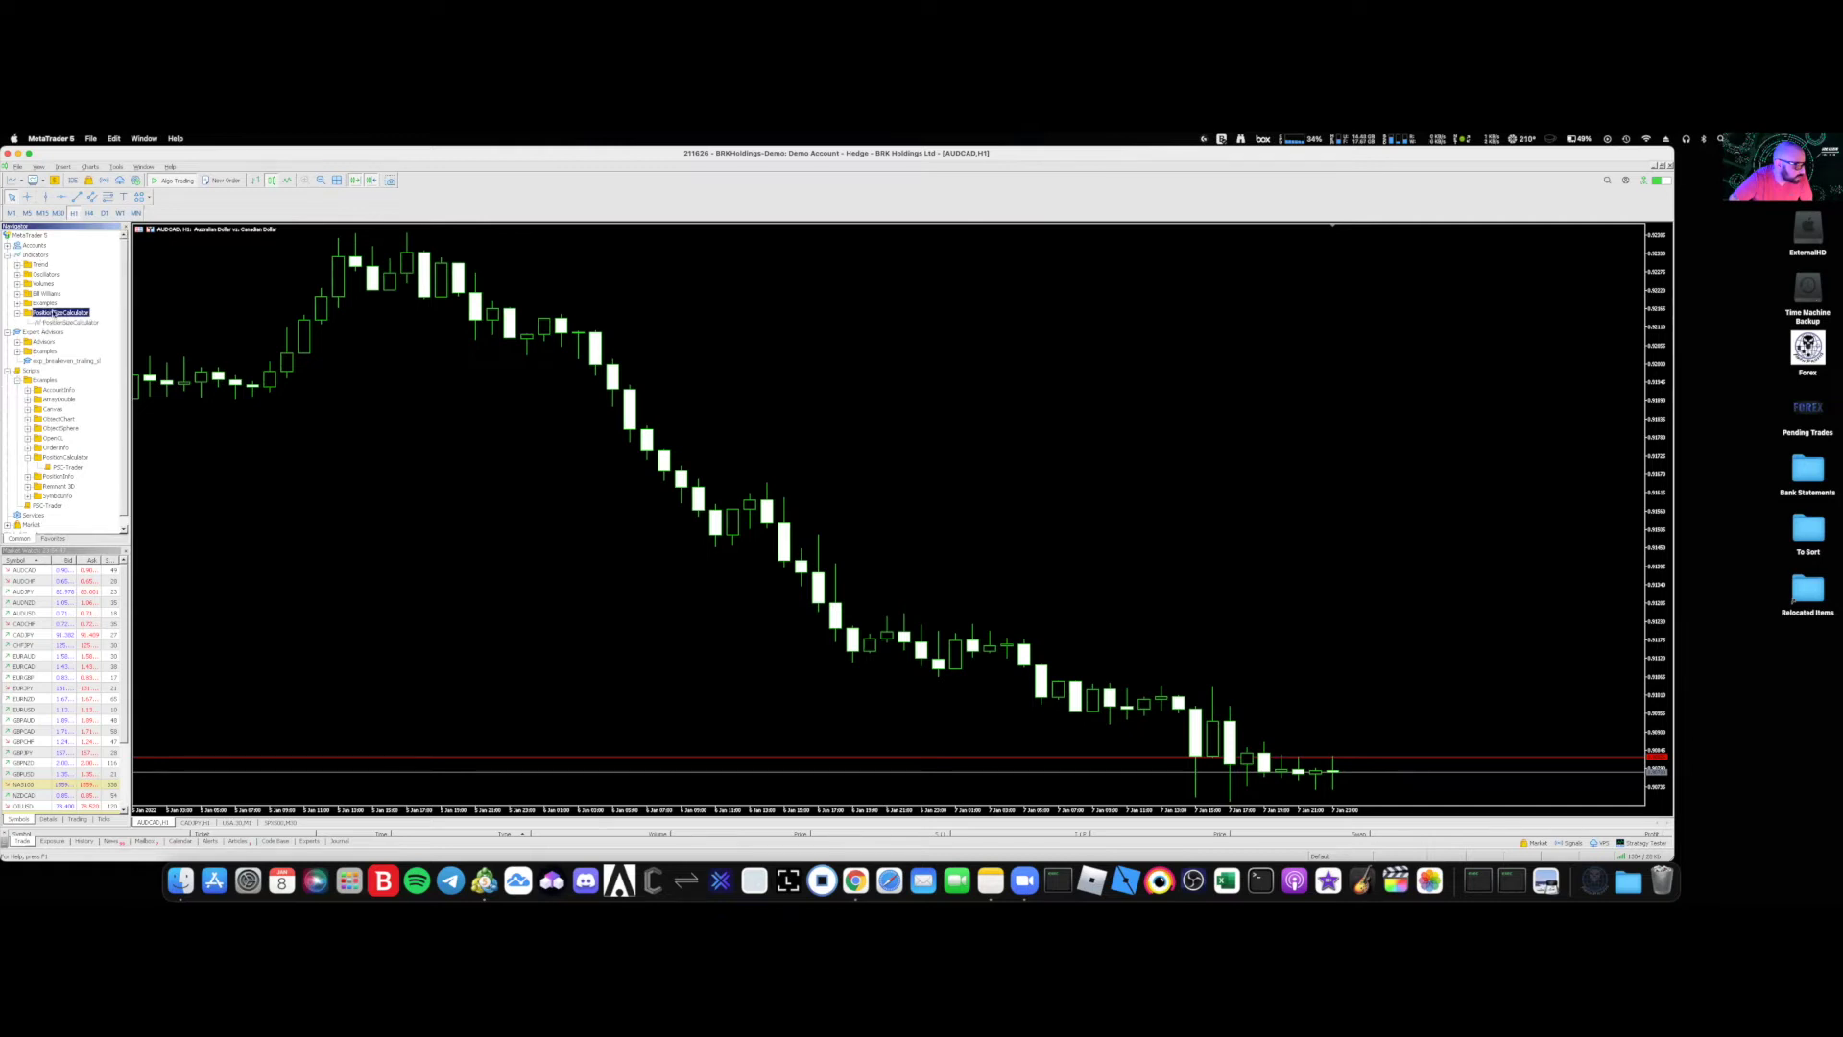
pyautogui.doubleClick(68, 322)
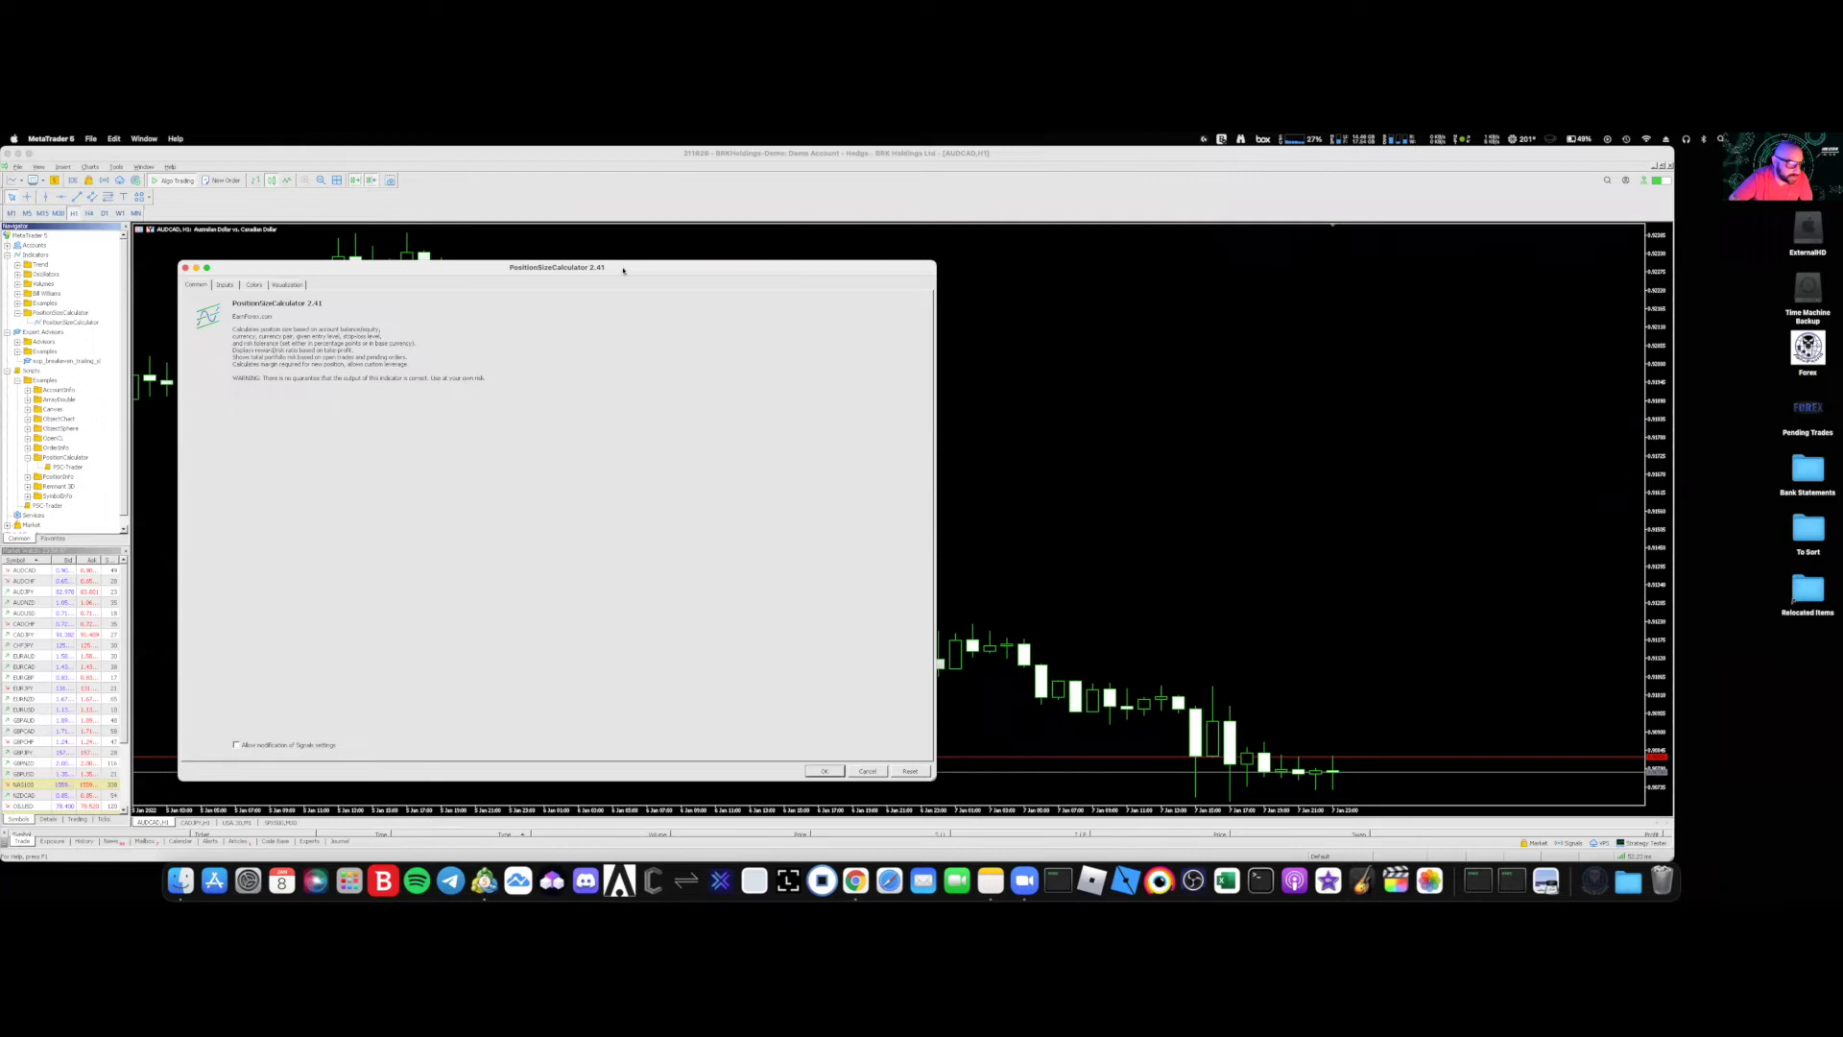
pyautogui.moveTo(617, 257); pyautogui.dragTo(620, 260)
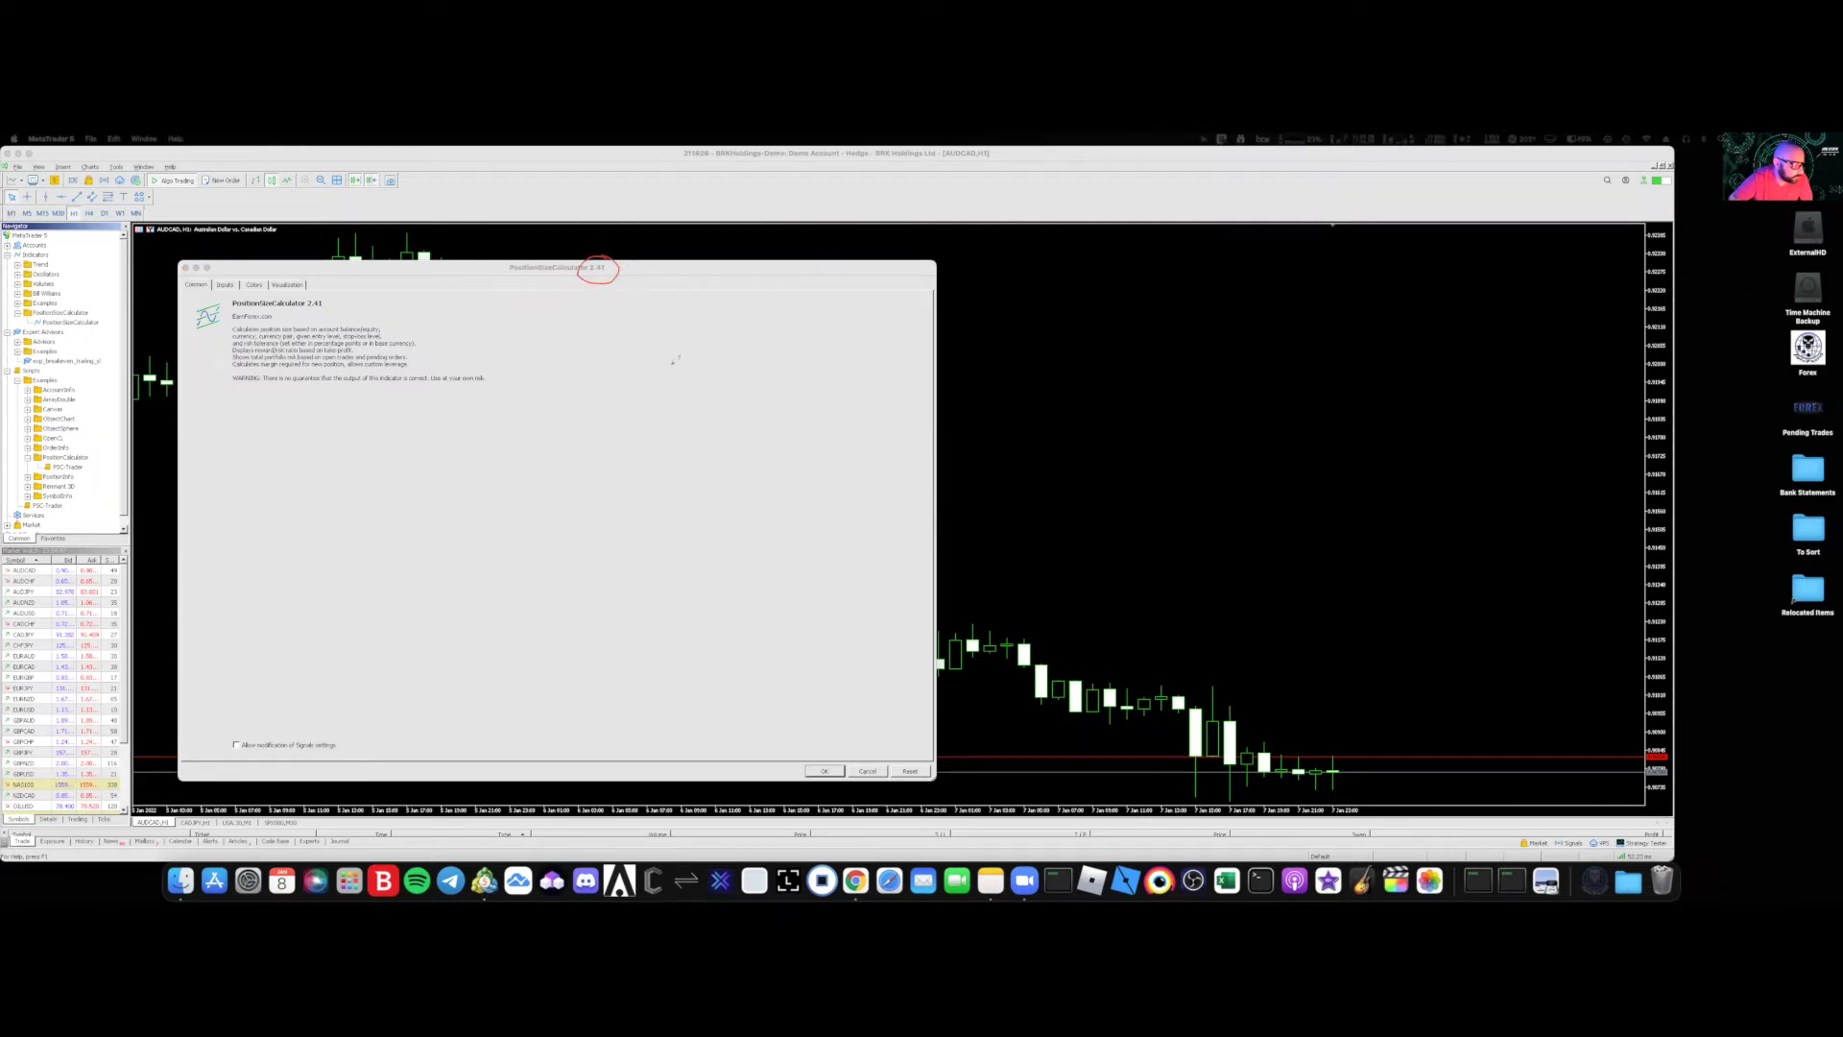
pyautogui.moveTo(596, 320); pyautogui.dragTo(664, 330)
pyautogui.click(635, 328)
pyautogui.moveTo(659, 320); pyautogui.dragTo(659, 339)
pyautogui.press('Escape')
# - Allow modification of Signals settings for the indicator and show its input parameters
pyautogui.click(236, 745)
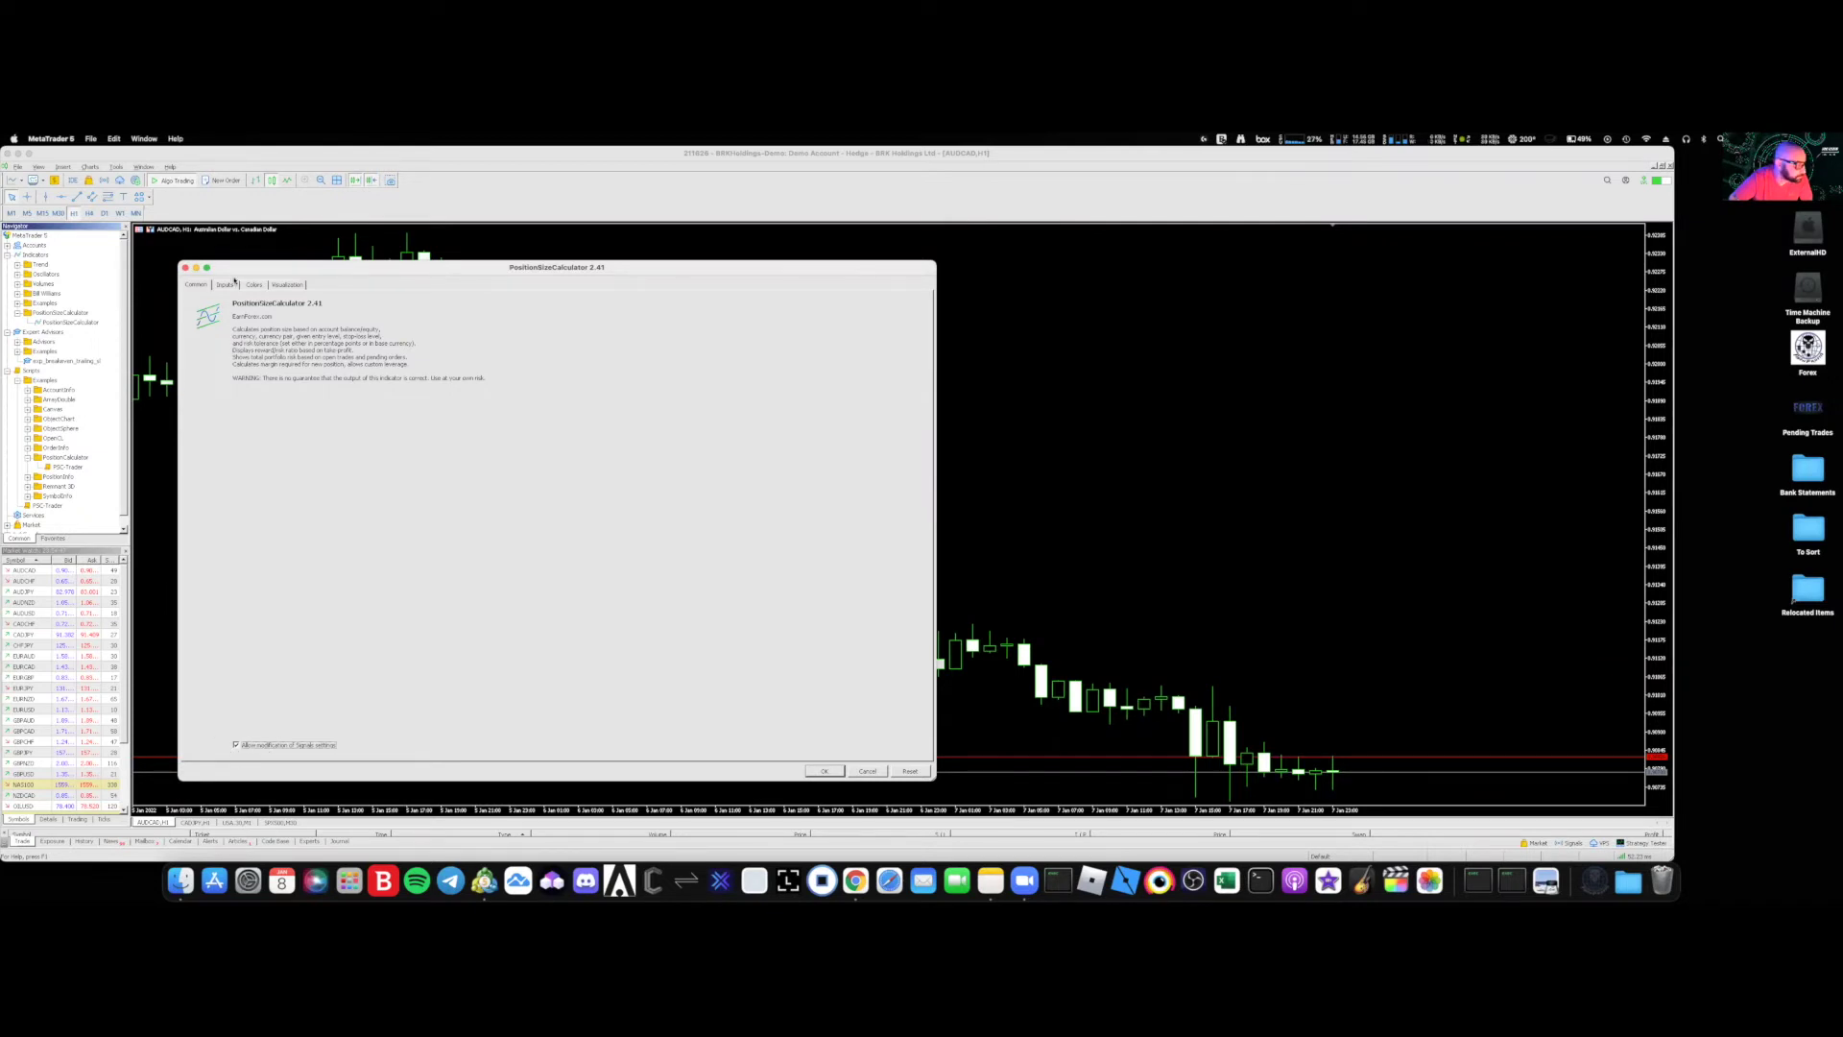
pyautogui.click(224, 286)
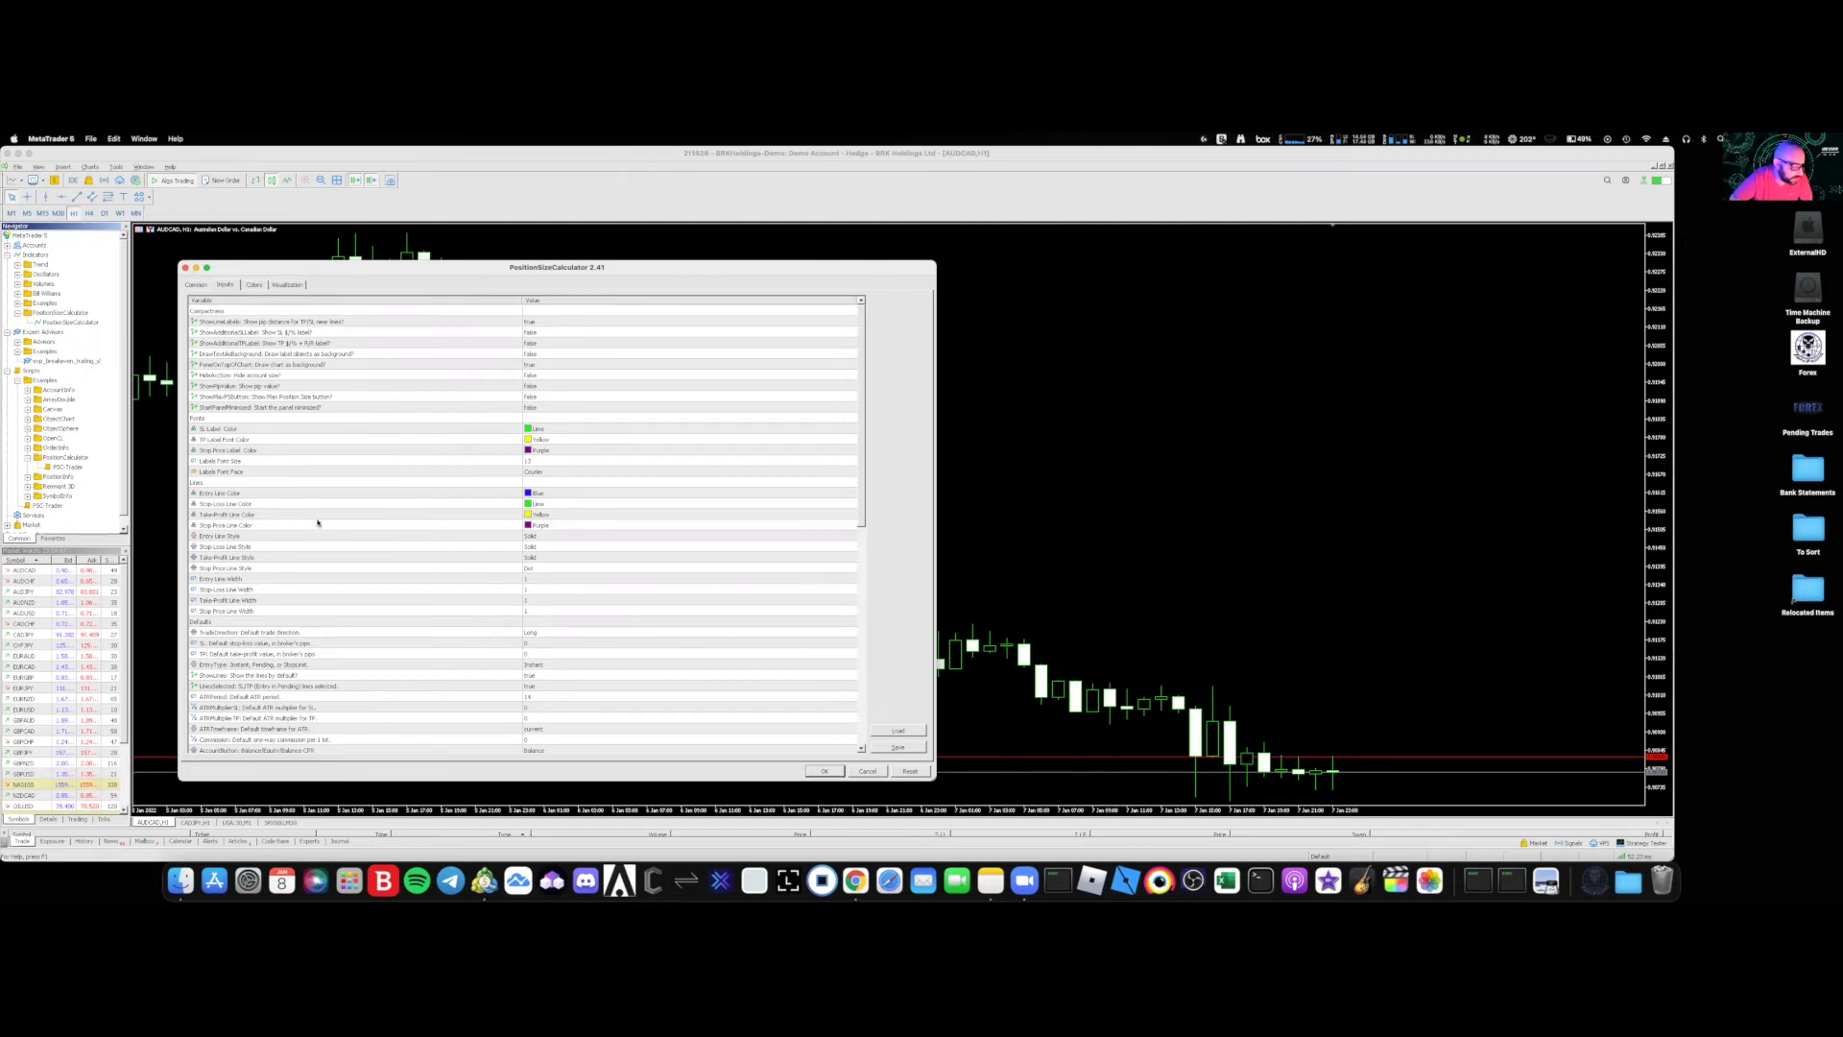
# - Examine the panel and input parameter descriptions on the EarnForex Position Size Calculator page in Chrome, then return to MetaTrader 5
pyautogui.click(855, 881)
pyautogui.scroll(1, 602, 588)
pyautogui.scroll(15, 602, 588)
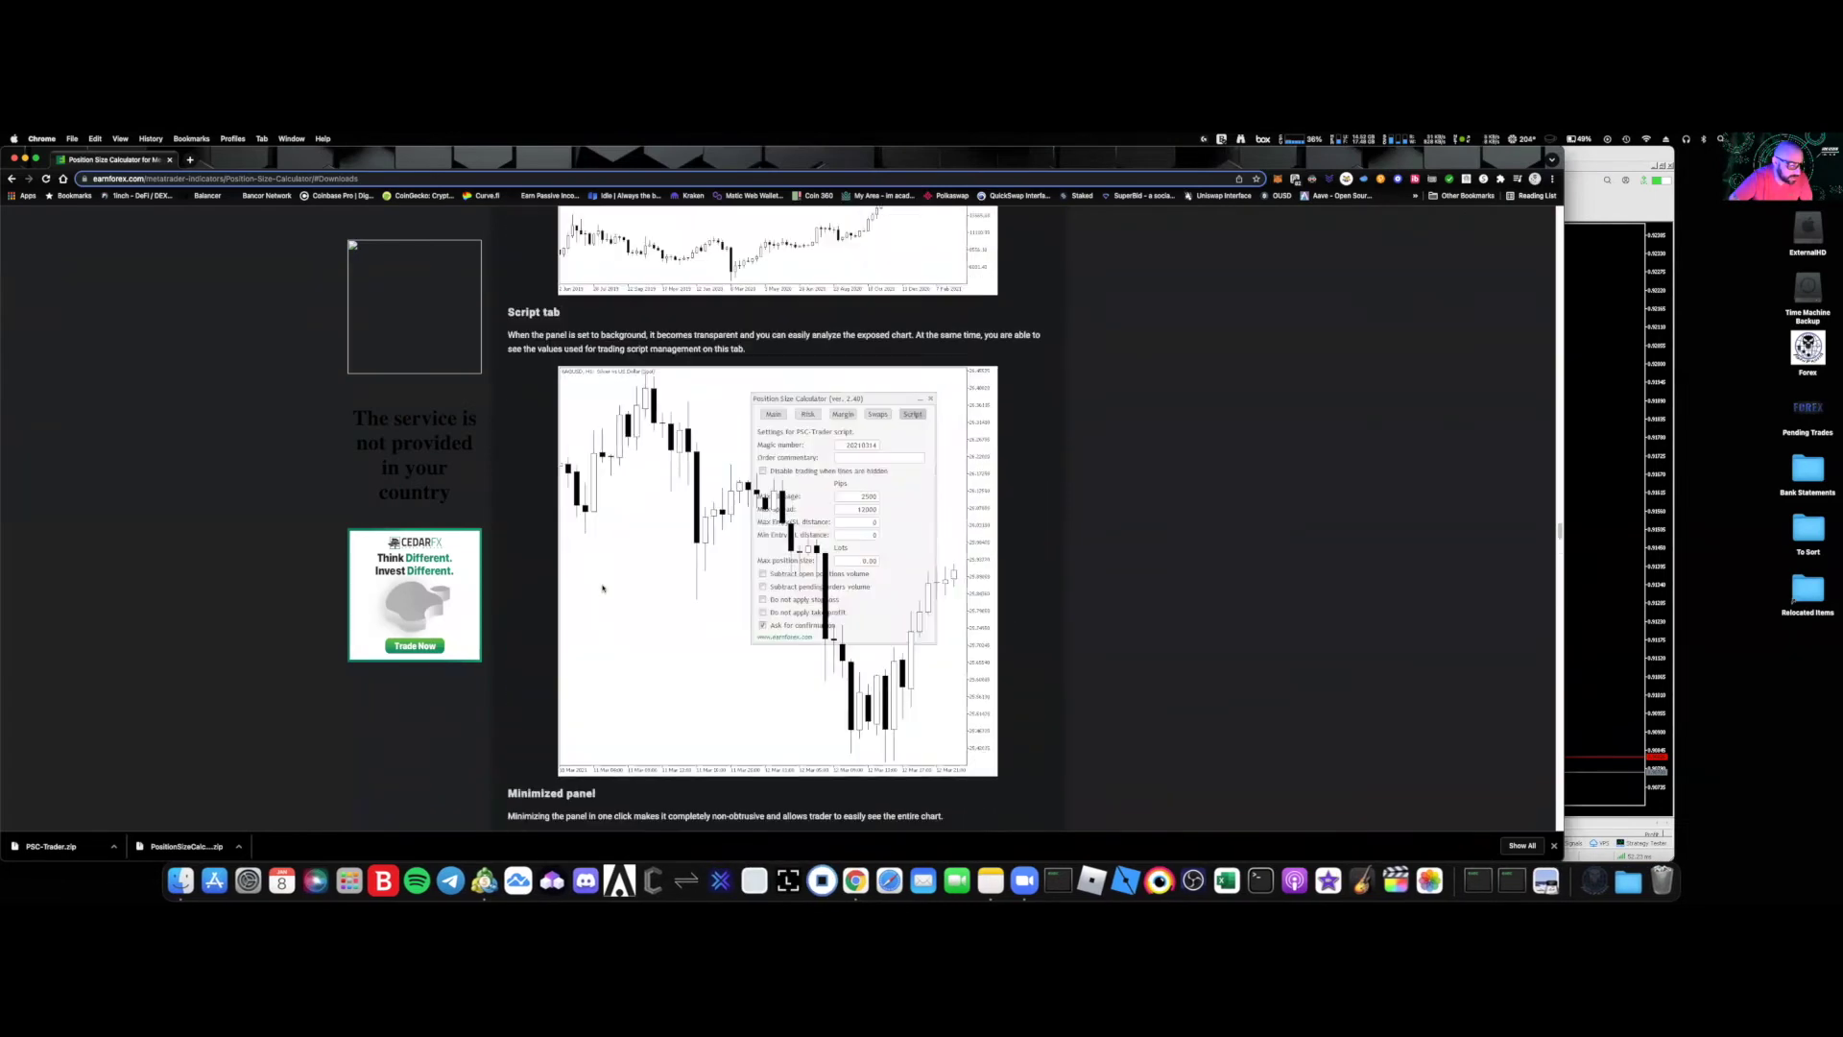
pyautogui.scroll(15, 602, 588)
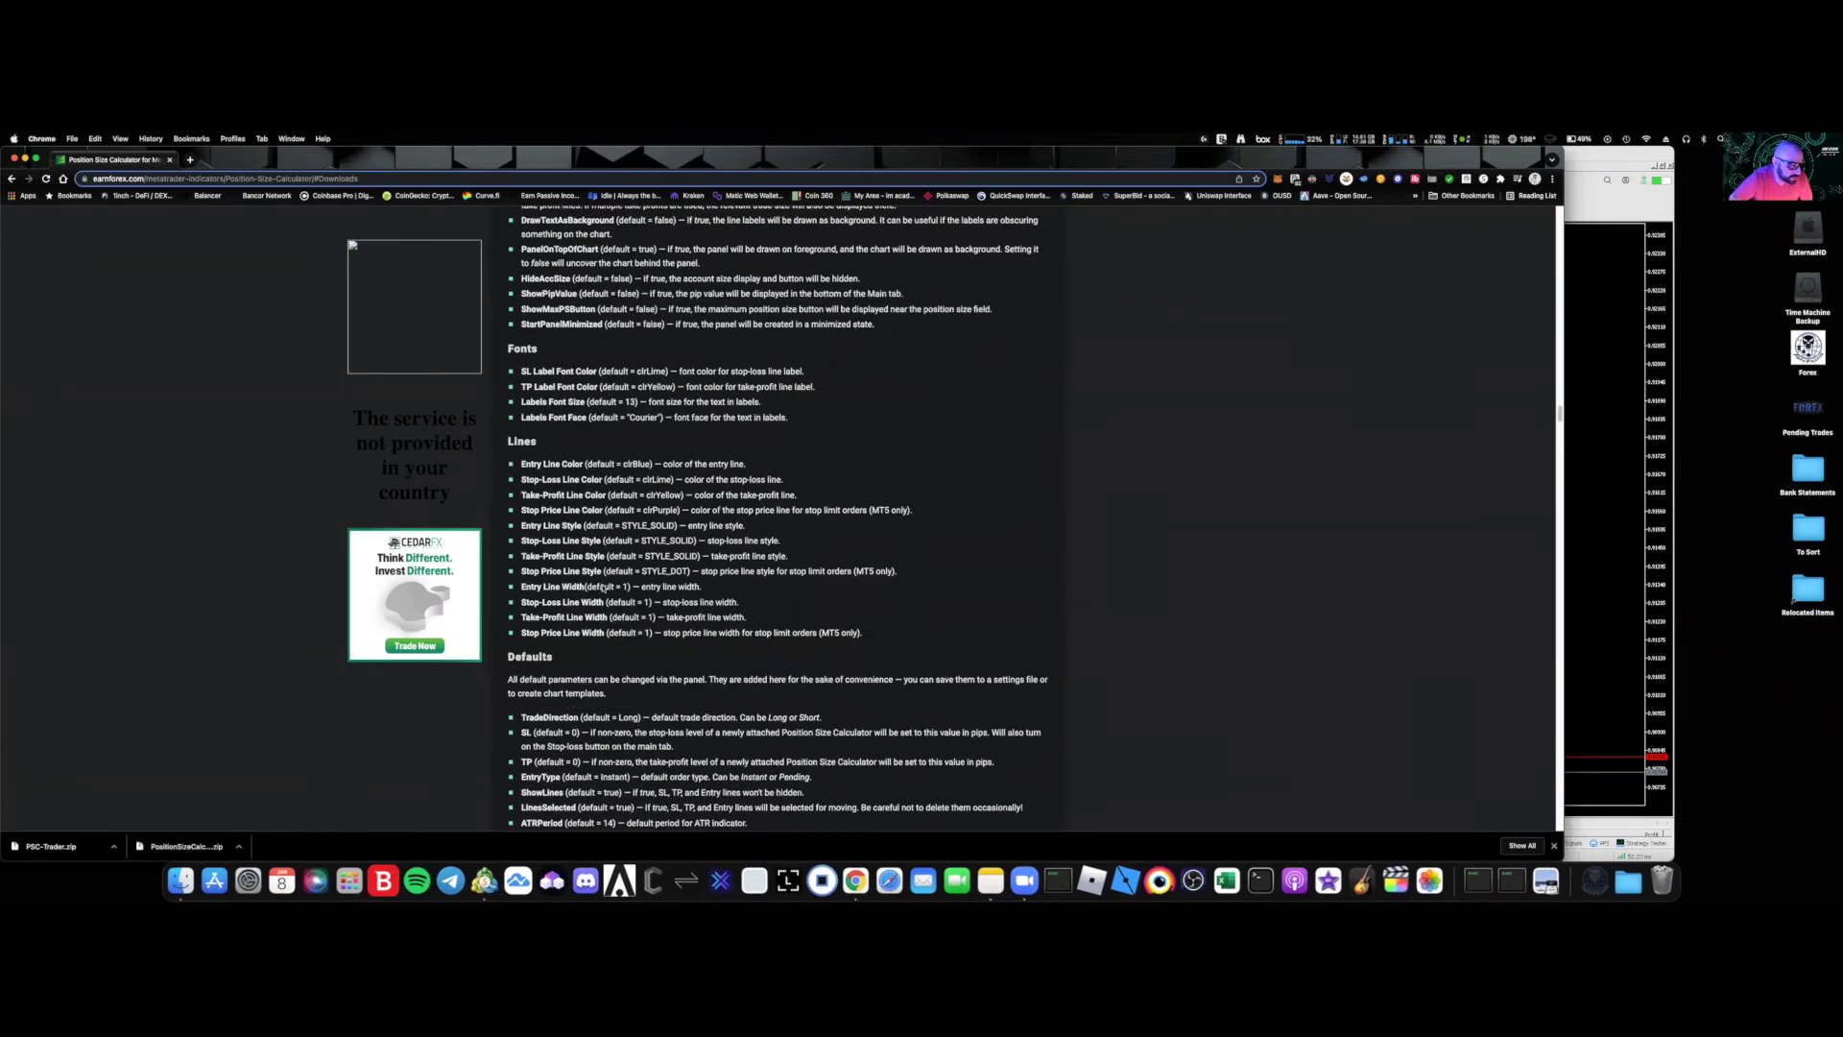
pyautogui.scroll(15, 602, 589)
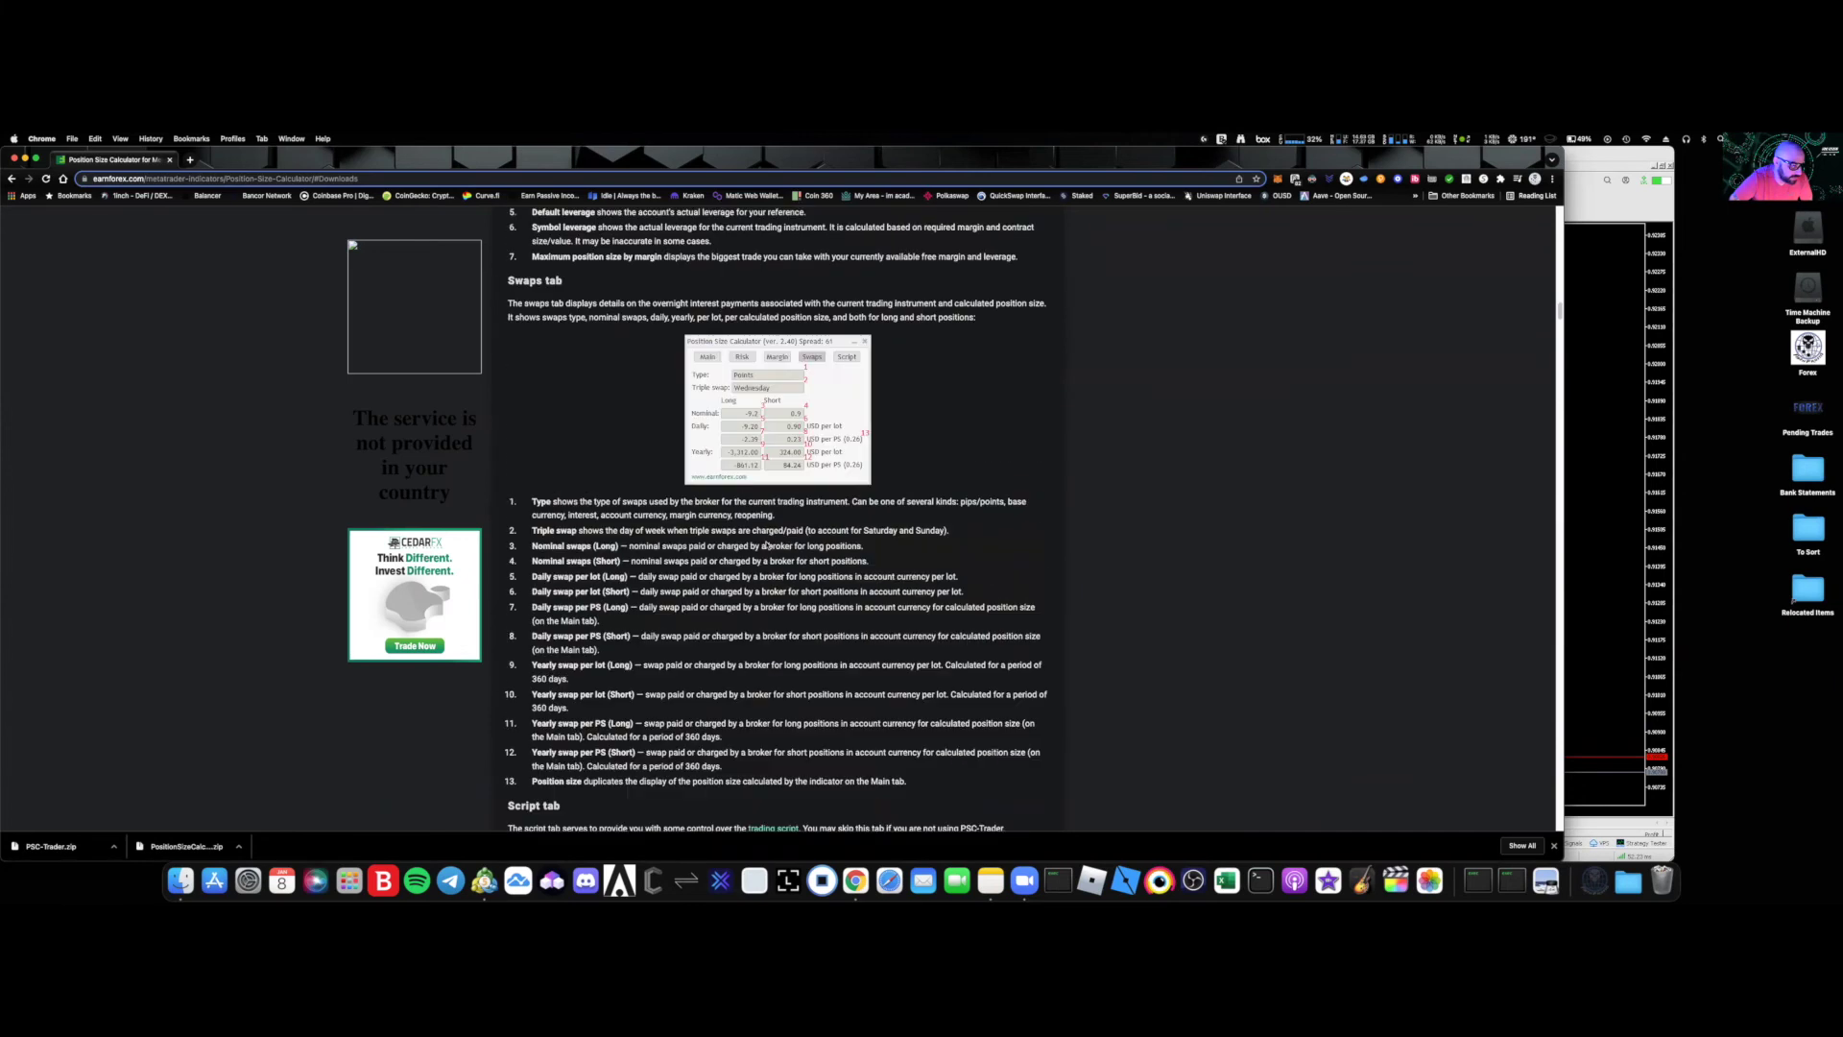
pyautogui.scroll(-10, 765, 544)
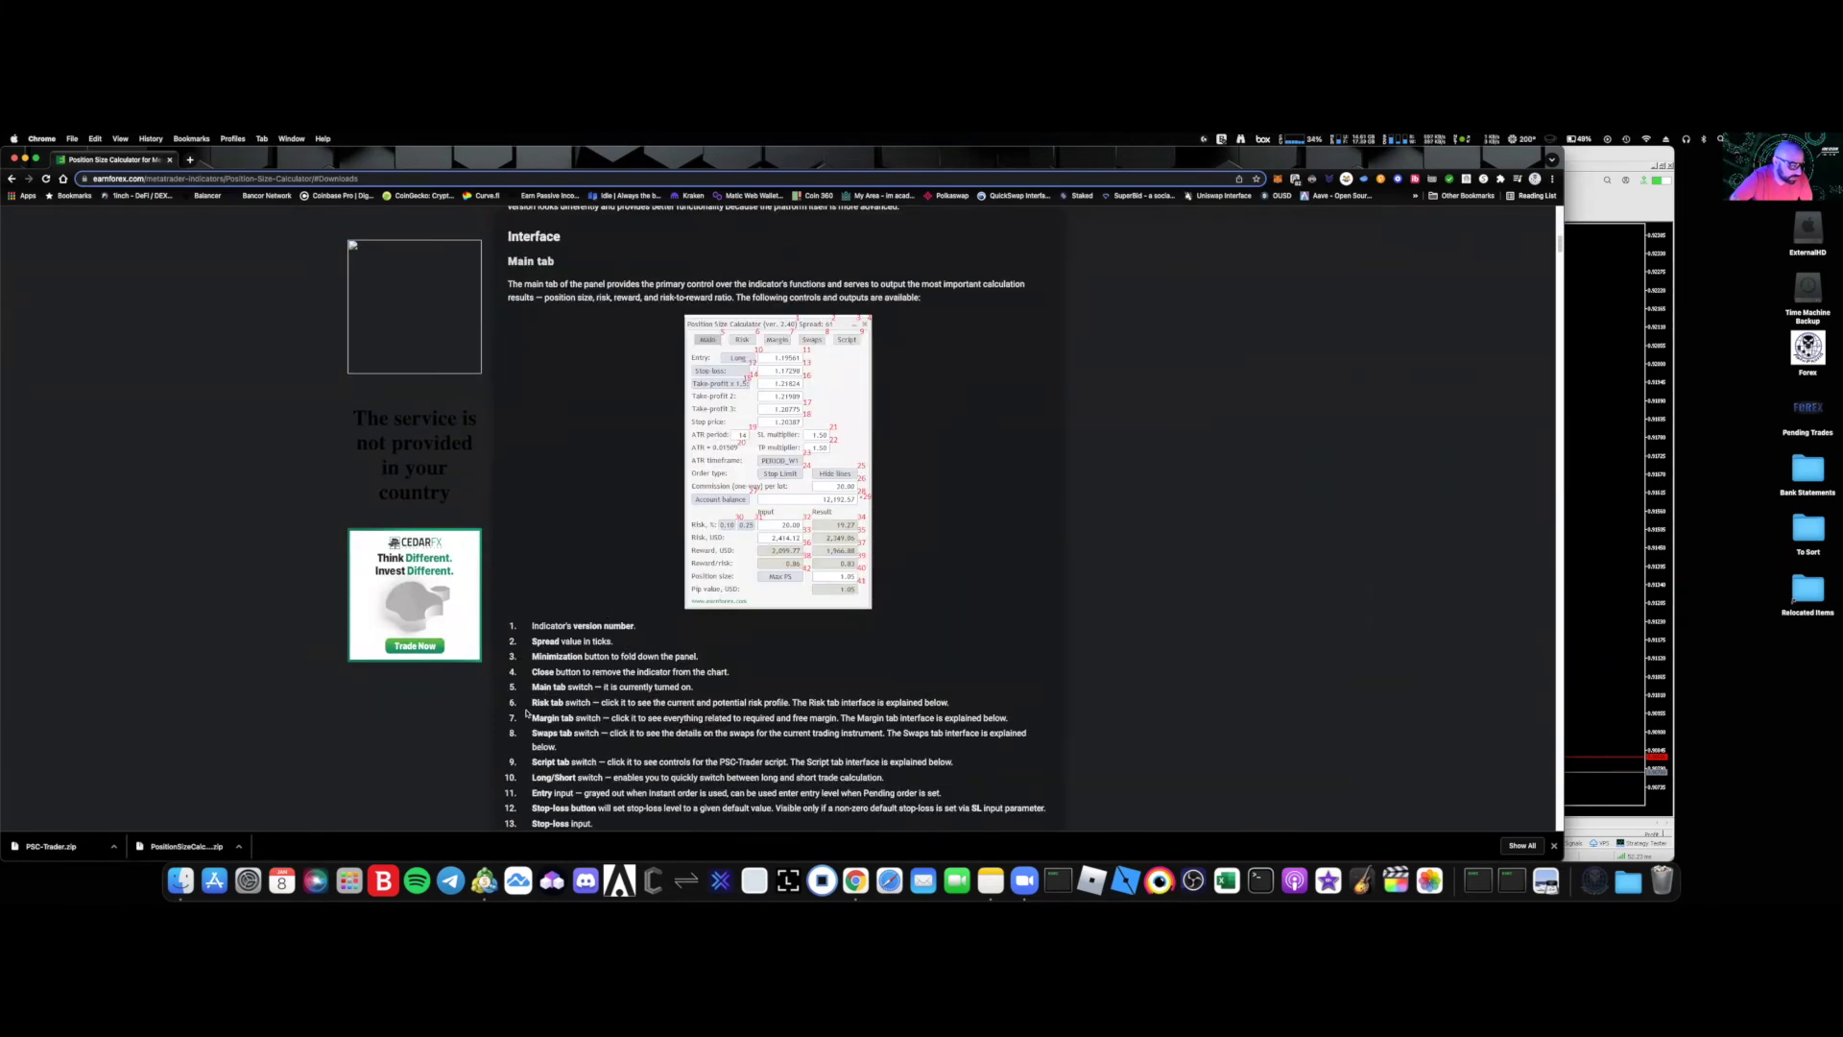
pyautogui.scroll(-3, 649, 665)
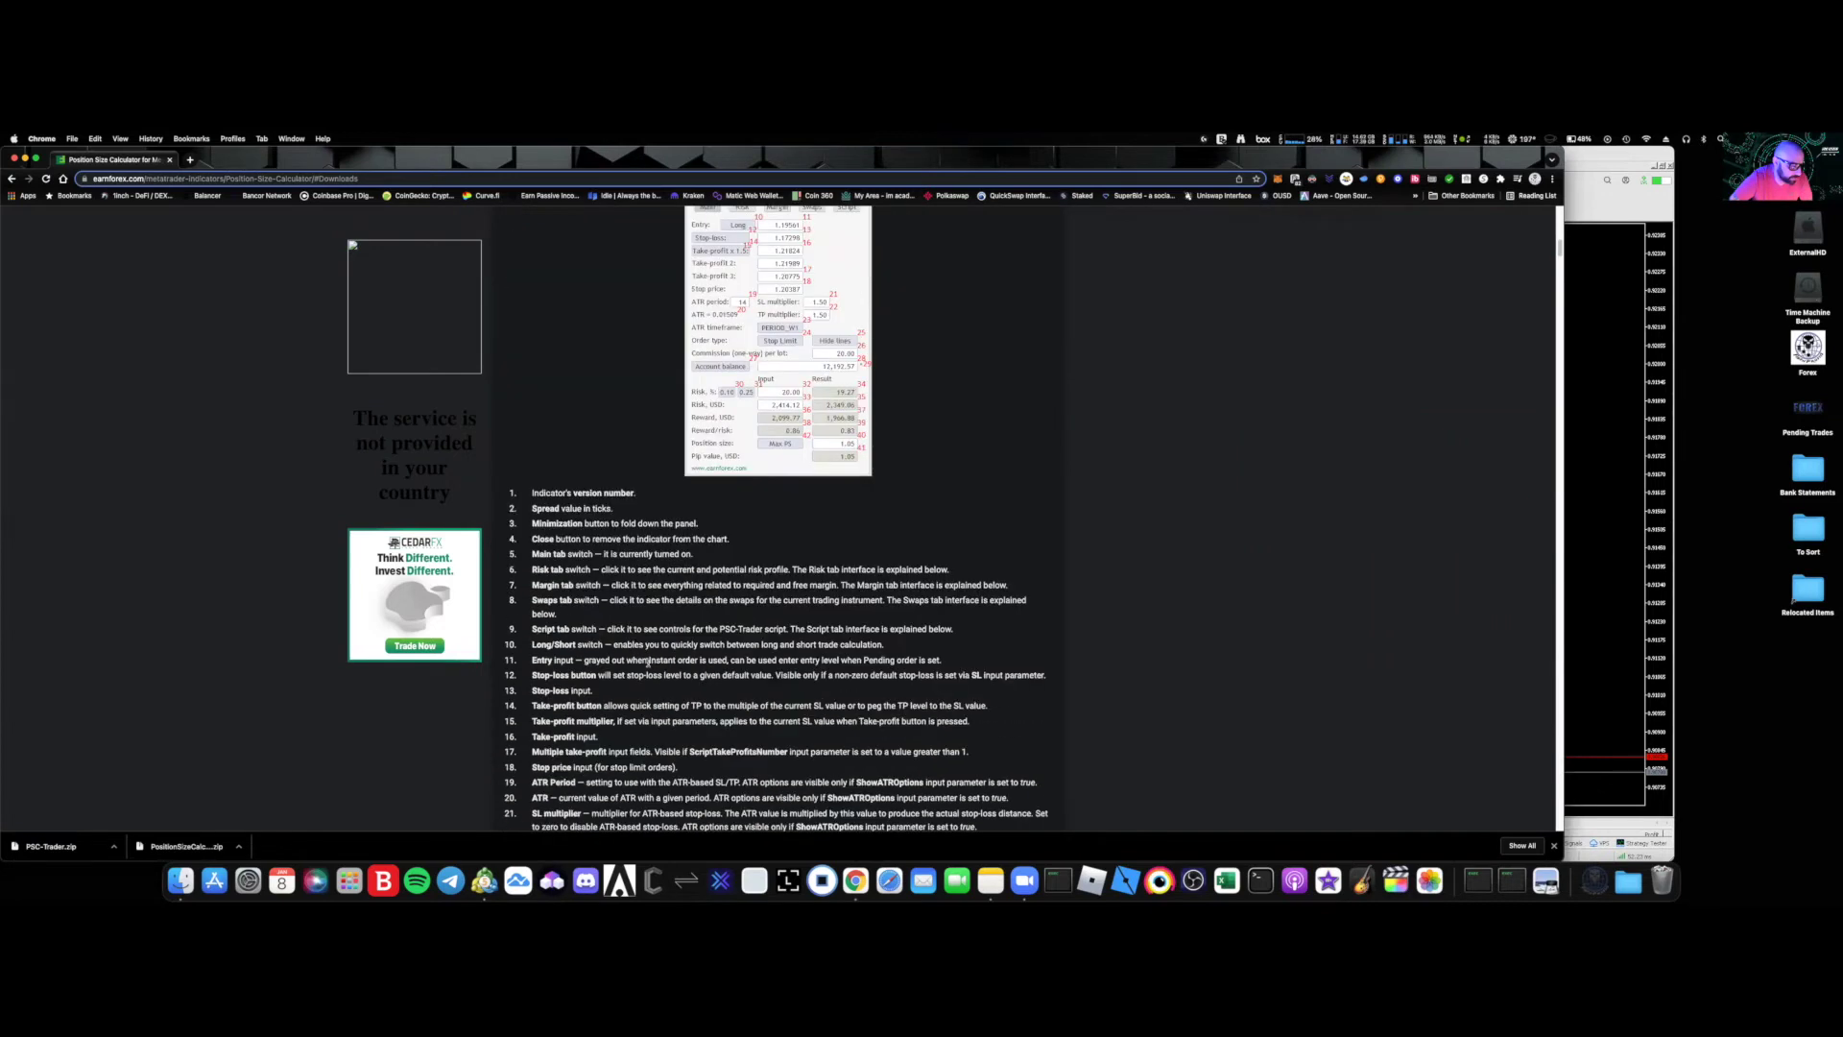
pyautogui.click(25, 157)
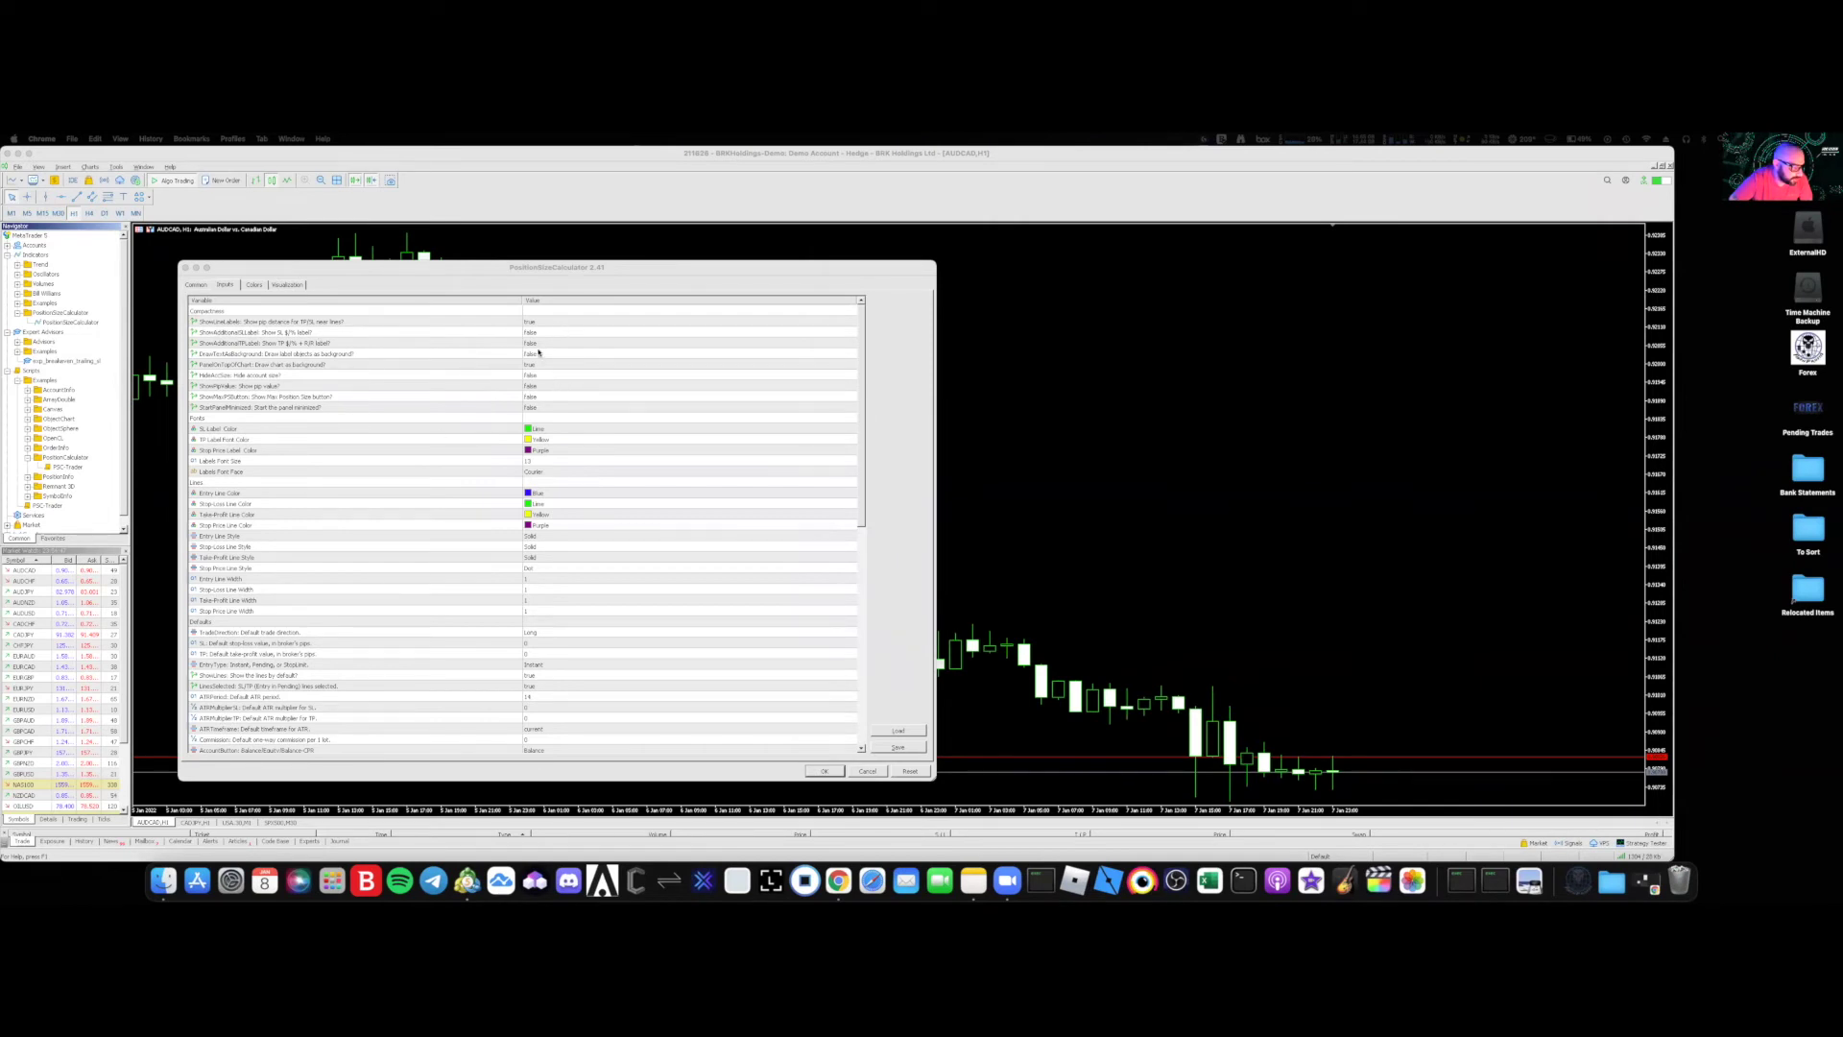
# - Set DrawTextAsBackground to true and review the label font, line and remaining input parameters
pyautogui.click(539, 353)
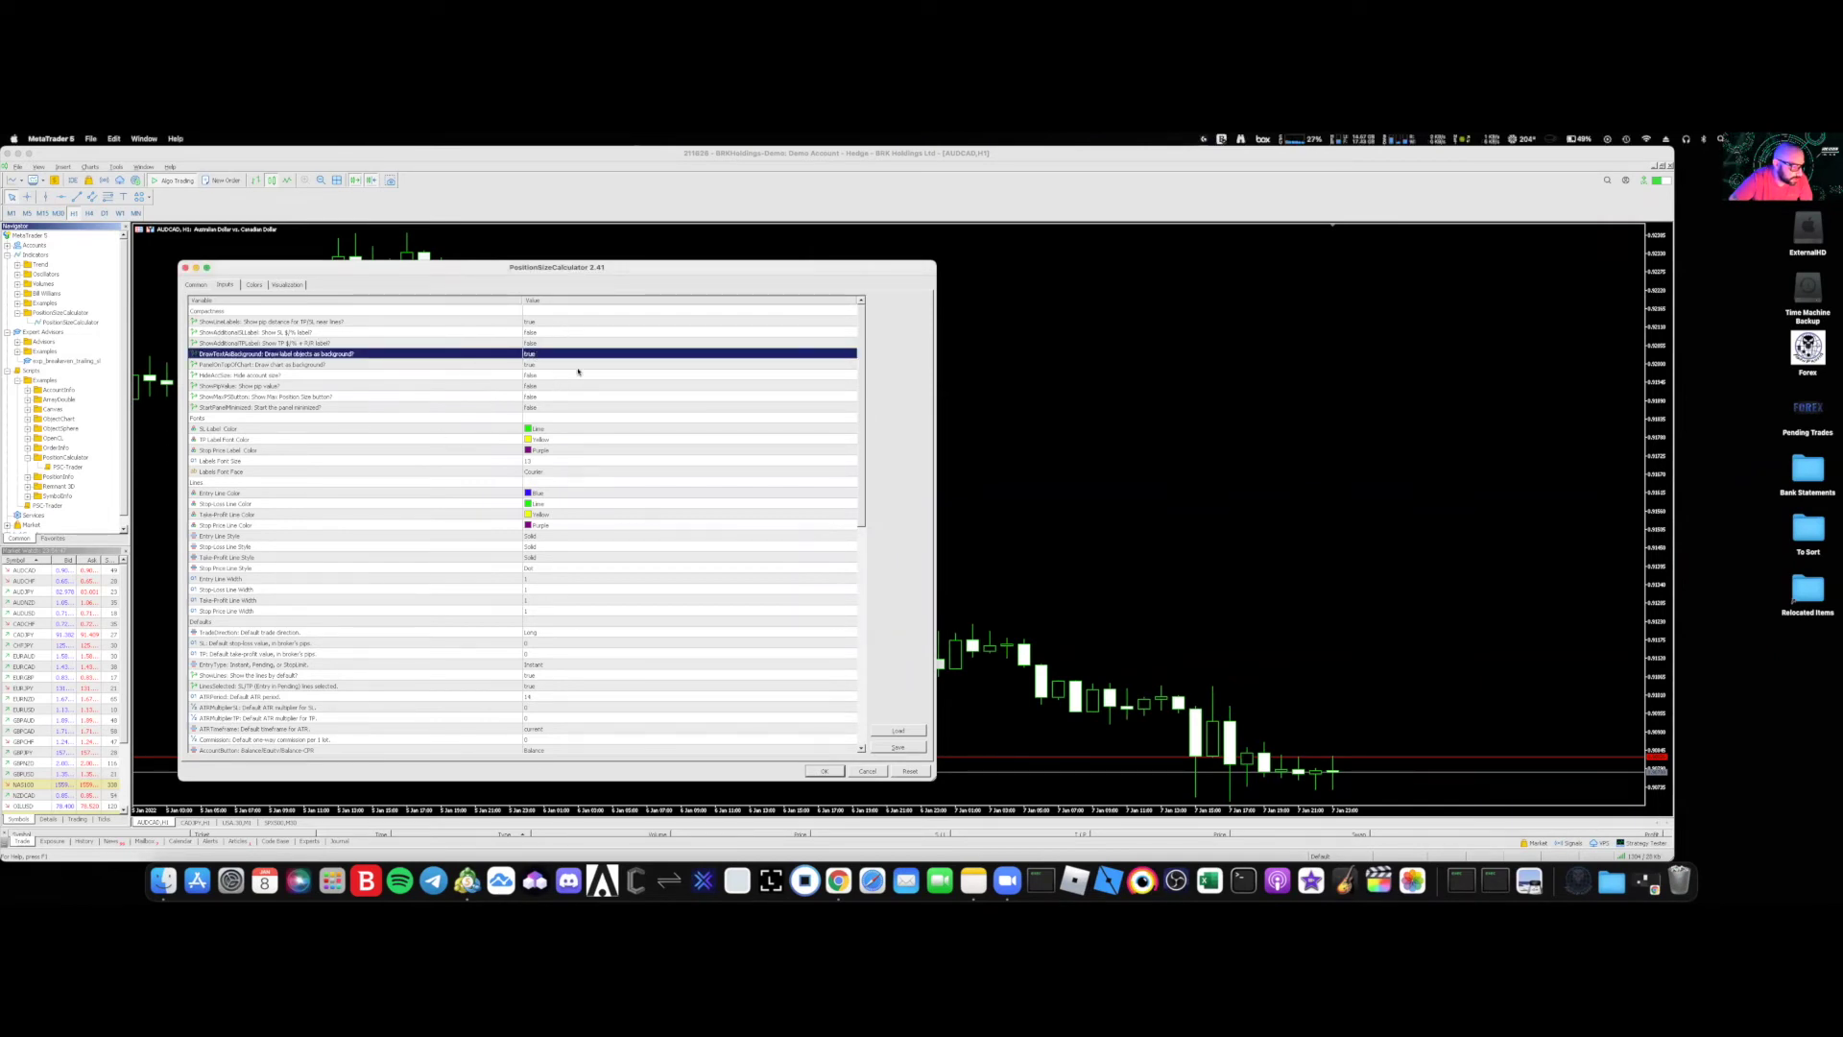
pyautogui.scroll(-10, 540, 431)
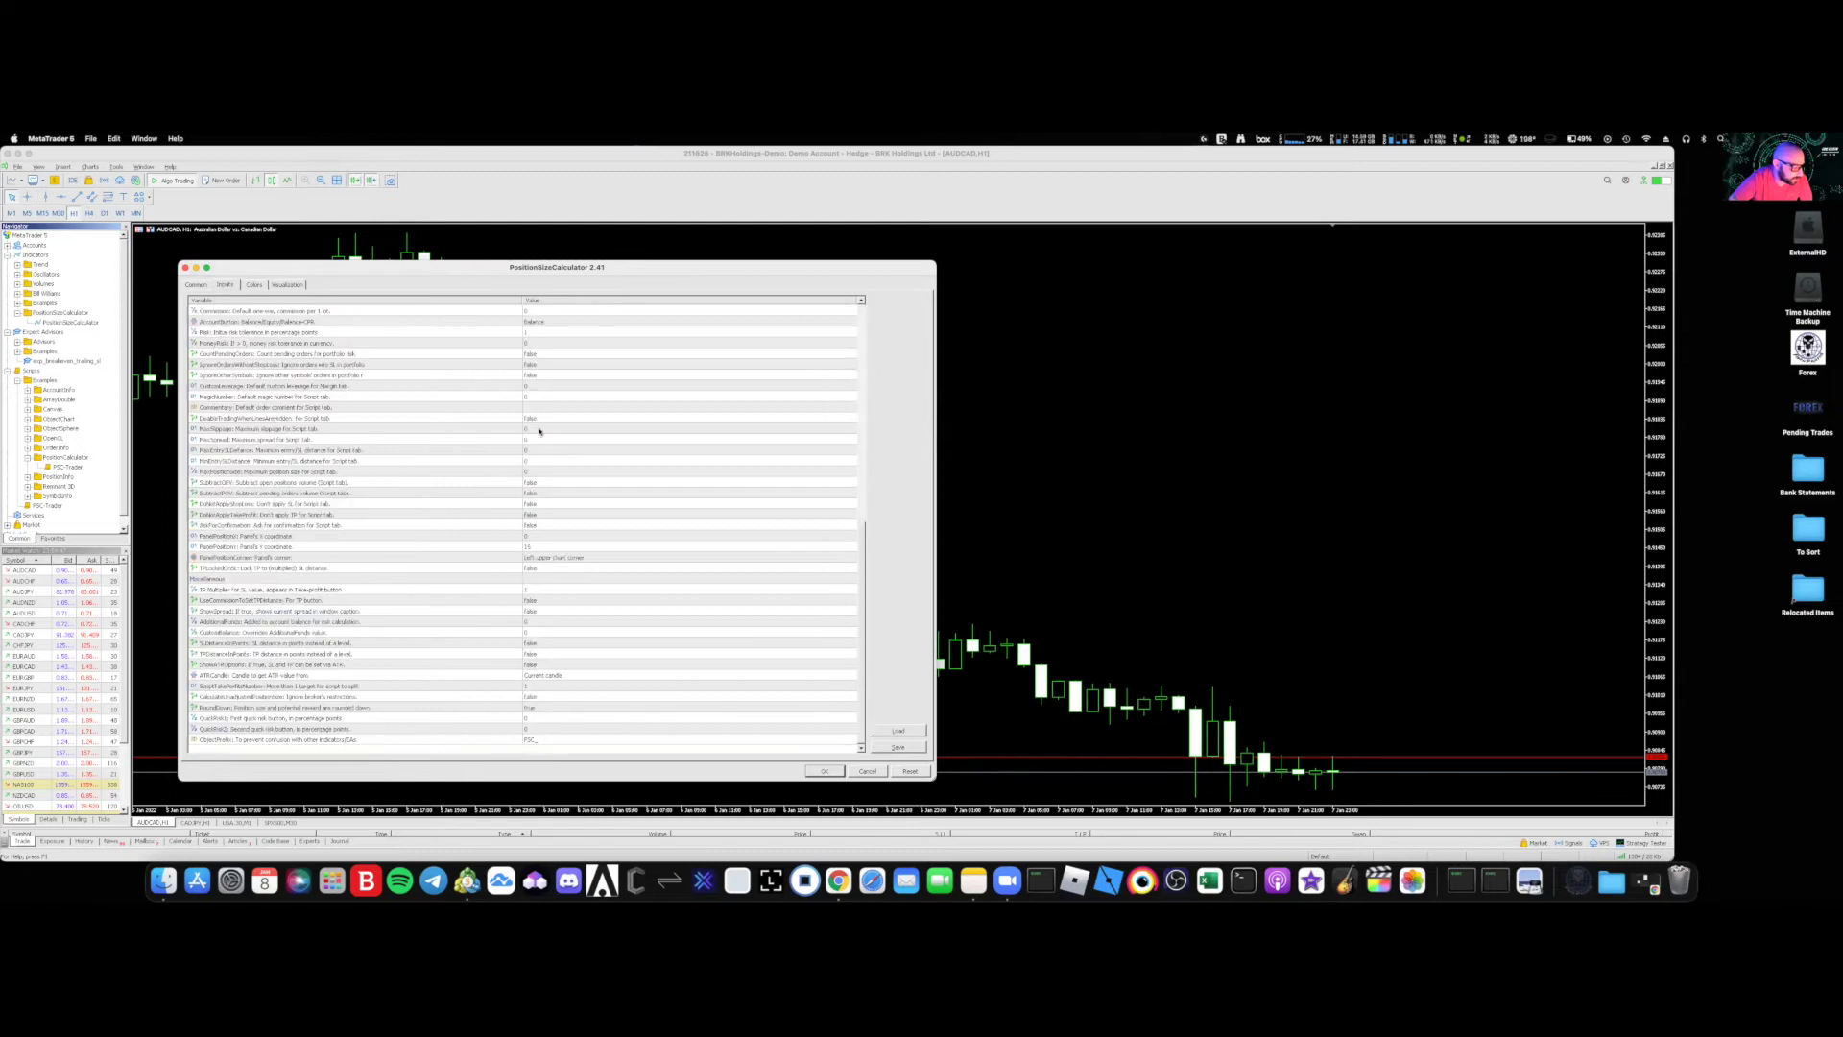
pyautogui.scroll(10, 507, 392)
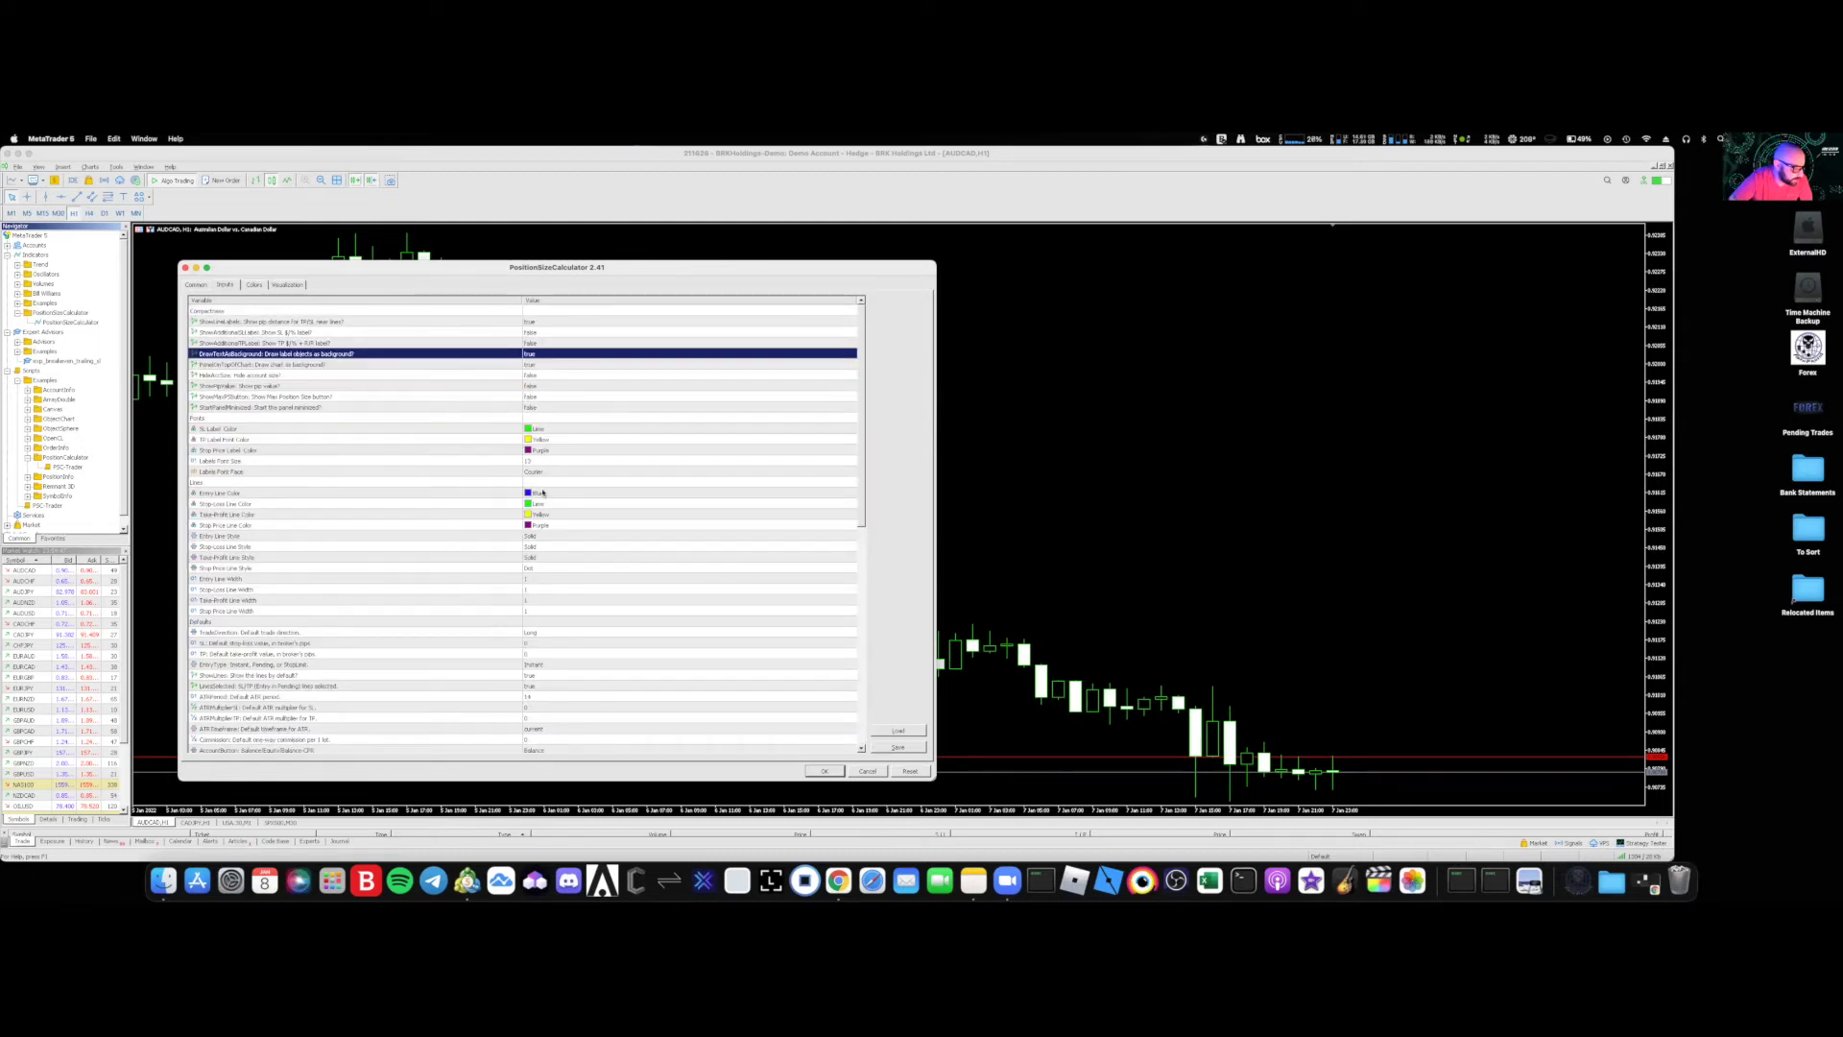
pyautogui.click(535, 461)
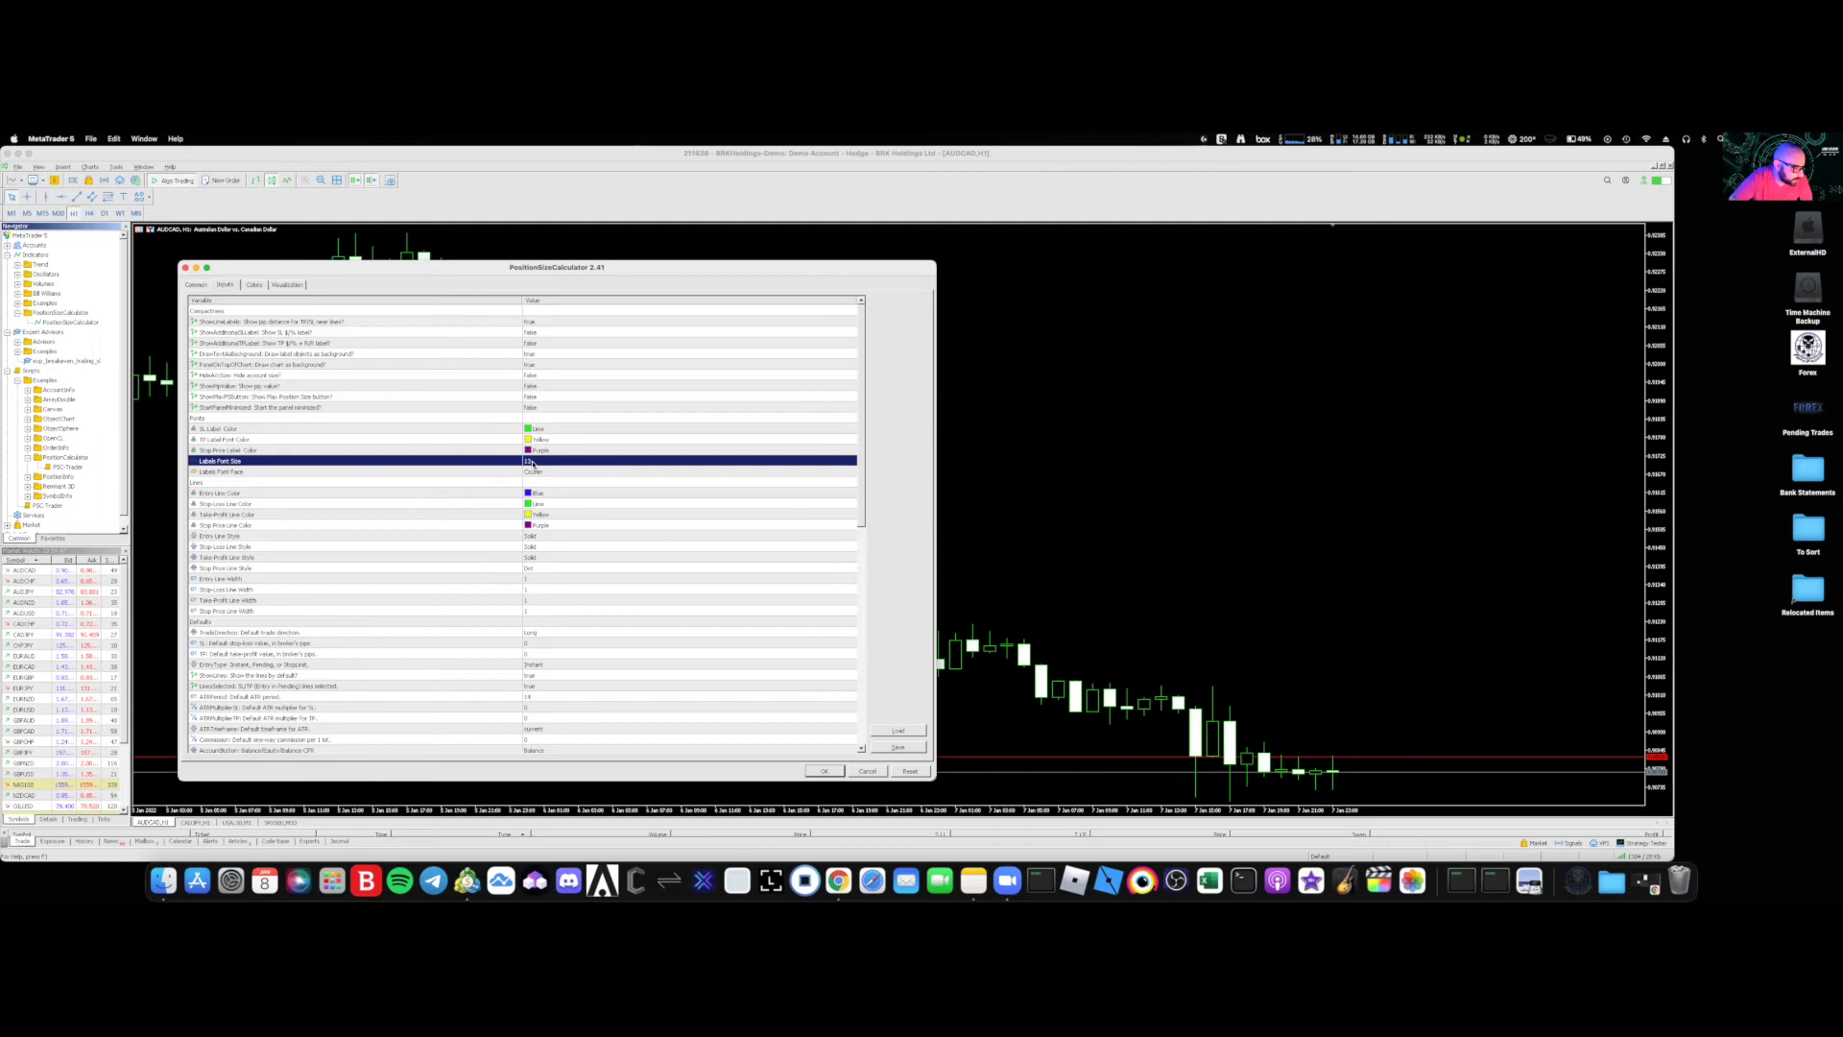
pyautogui.click(547, 471)
pyautogui.click(549, 472)
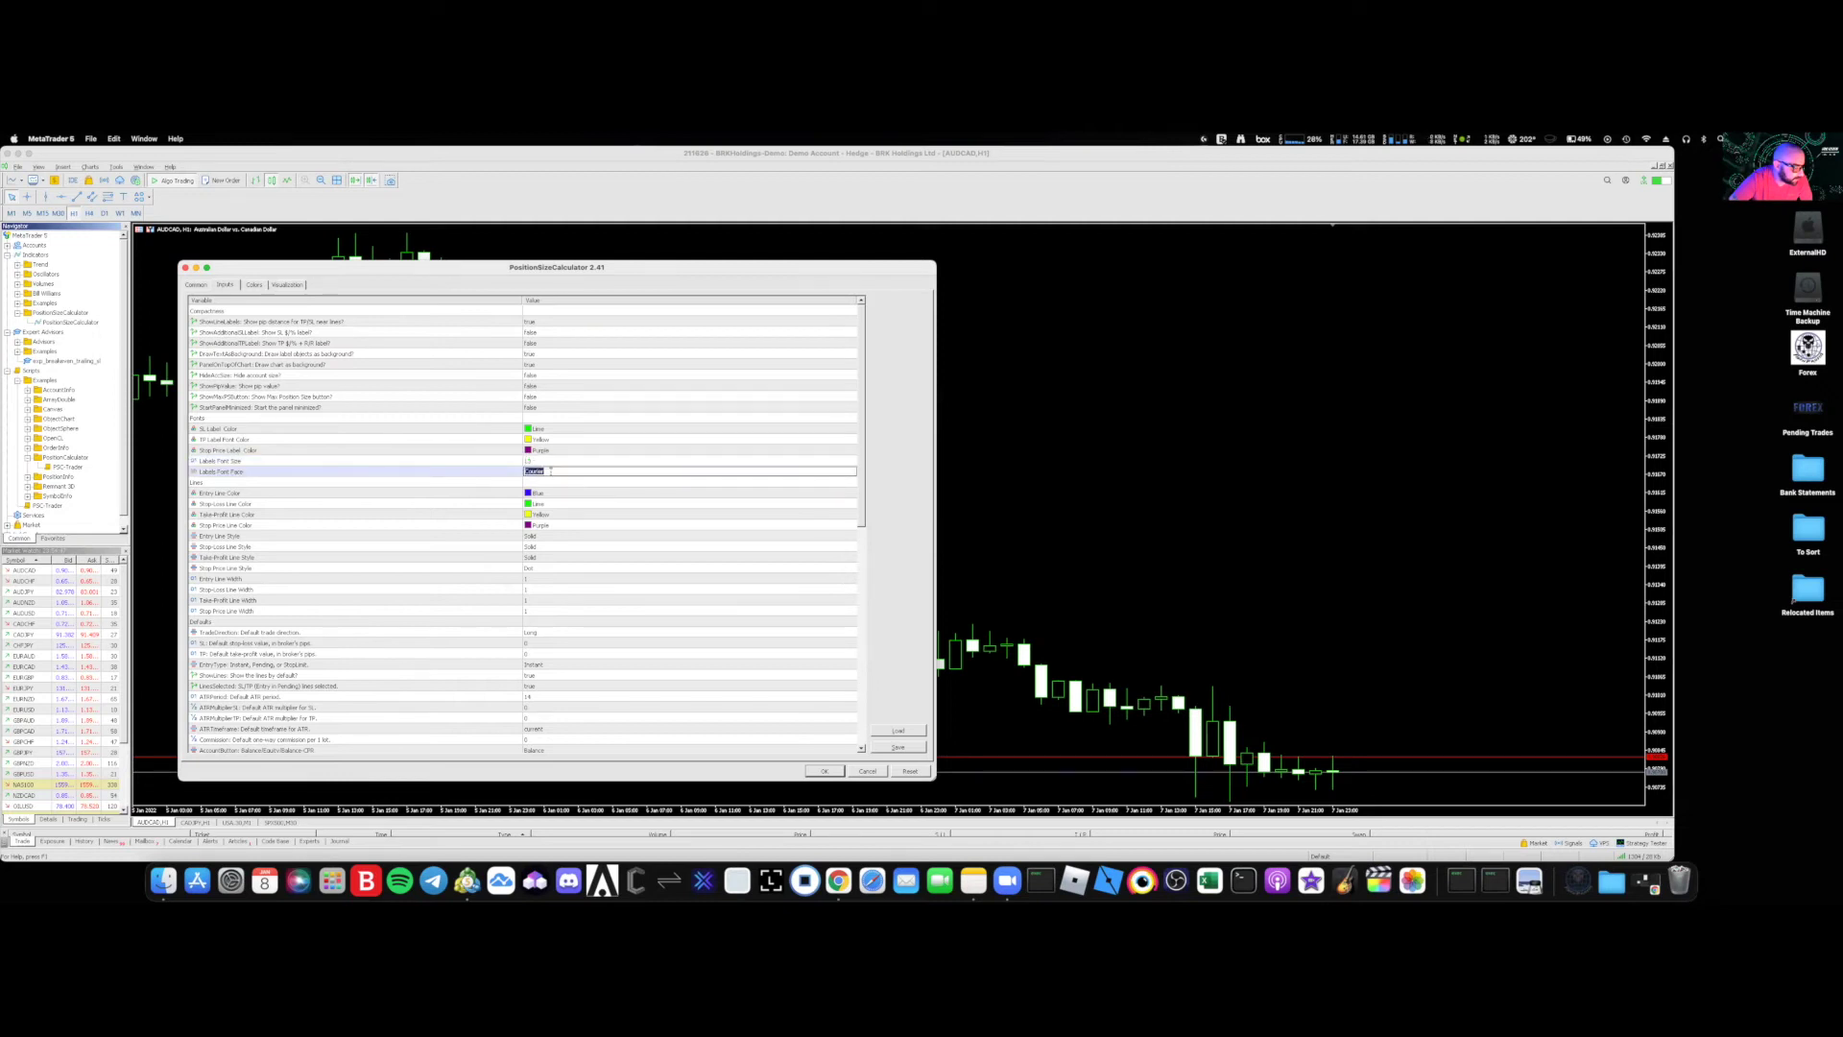
pyautogui.click(557, 554)
pyautogui.scroll(-10, 560, 553)
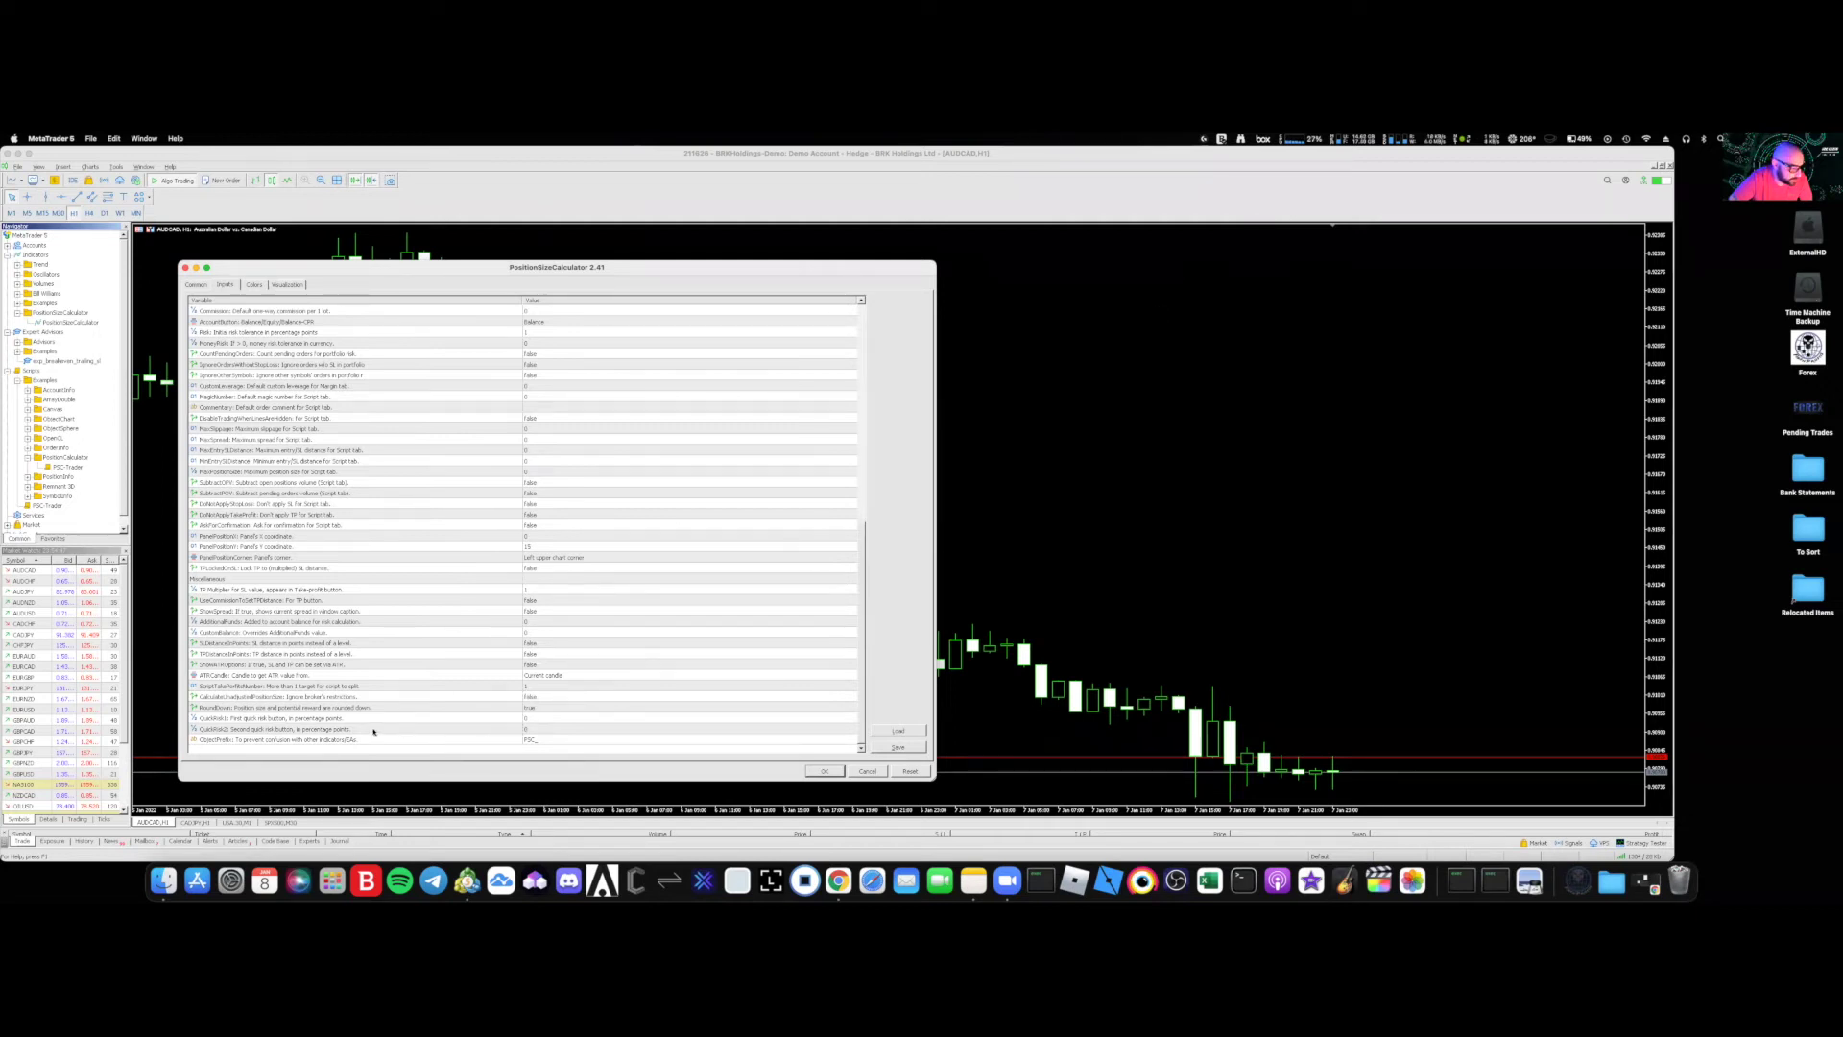
pyautogui.moveTo(255, 704)
pyautogui.mouseDown()
pyautogui.moveTo(192, 722)
pyautogui.moveTo(389, 731)
pyautogui.moveTo(303, 708)
pyautogui.mouseUp()
pyautogui.moveTo(543, 720)
pyautogui.mouseDown()
pyautogui.moveTo(566, 717)
pyautogui.moveTo(540, 728)
pyautogui.mouseUp()
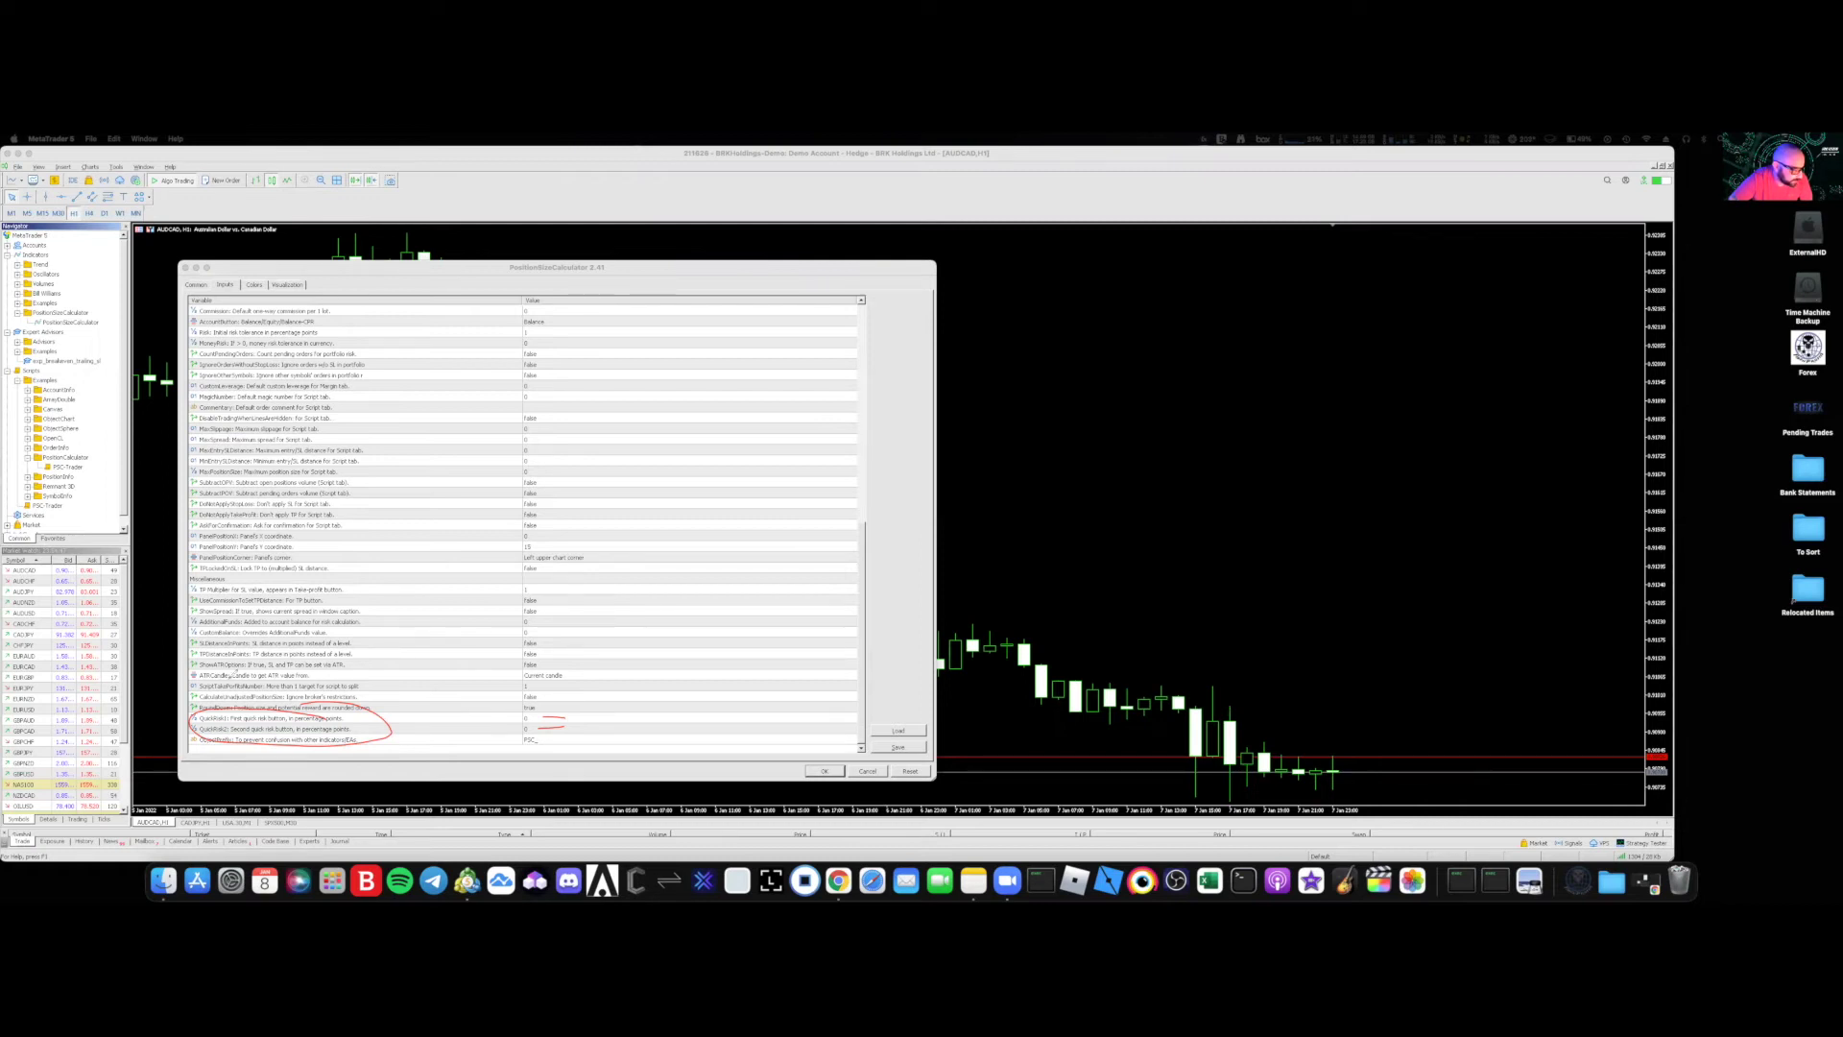
pyautogui.moveTo(386, 665)
pyautogui.mouseDown()
pyautogui.moveTo(177, 680)
pyautogui.moveTo(382, 656)
pyautogui.mouseUp()
pyautogui.moveTo(595, 685); pyautogui.dragTo(523, 685)
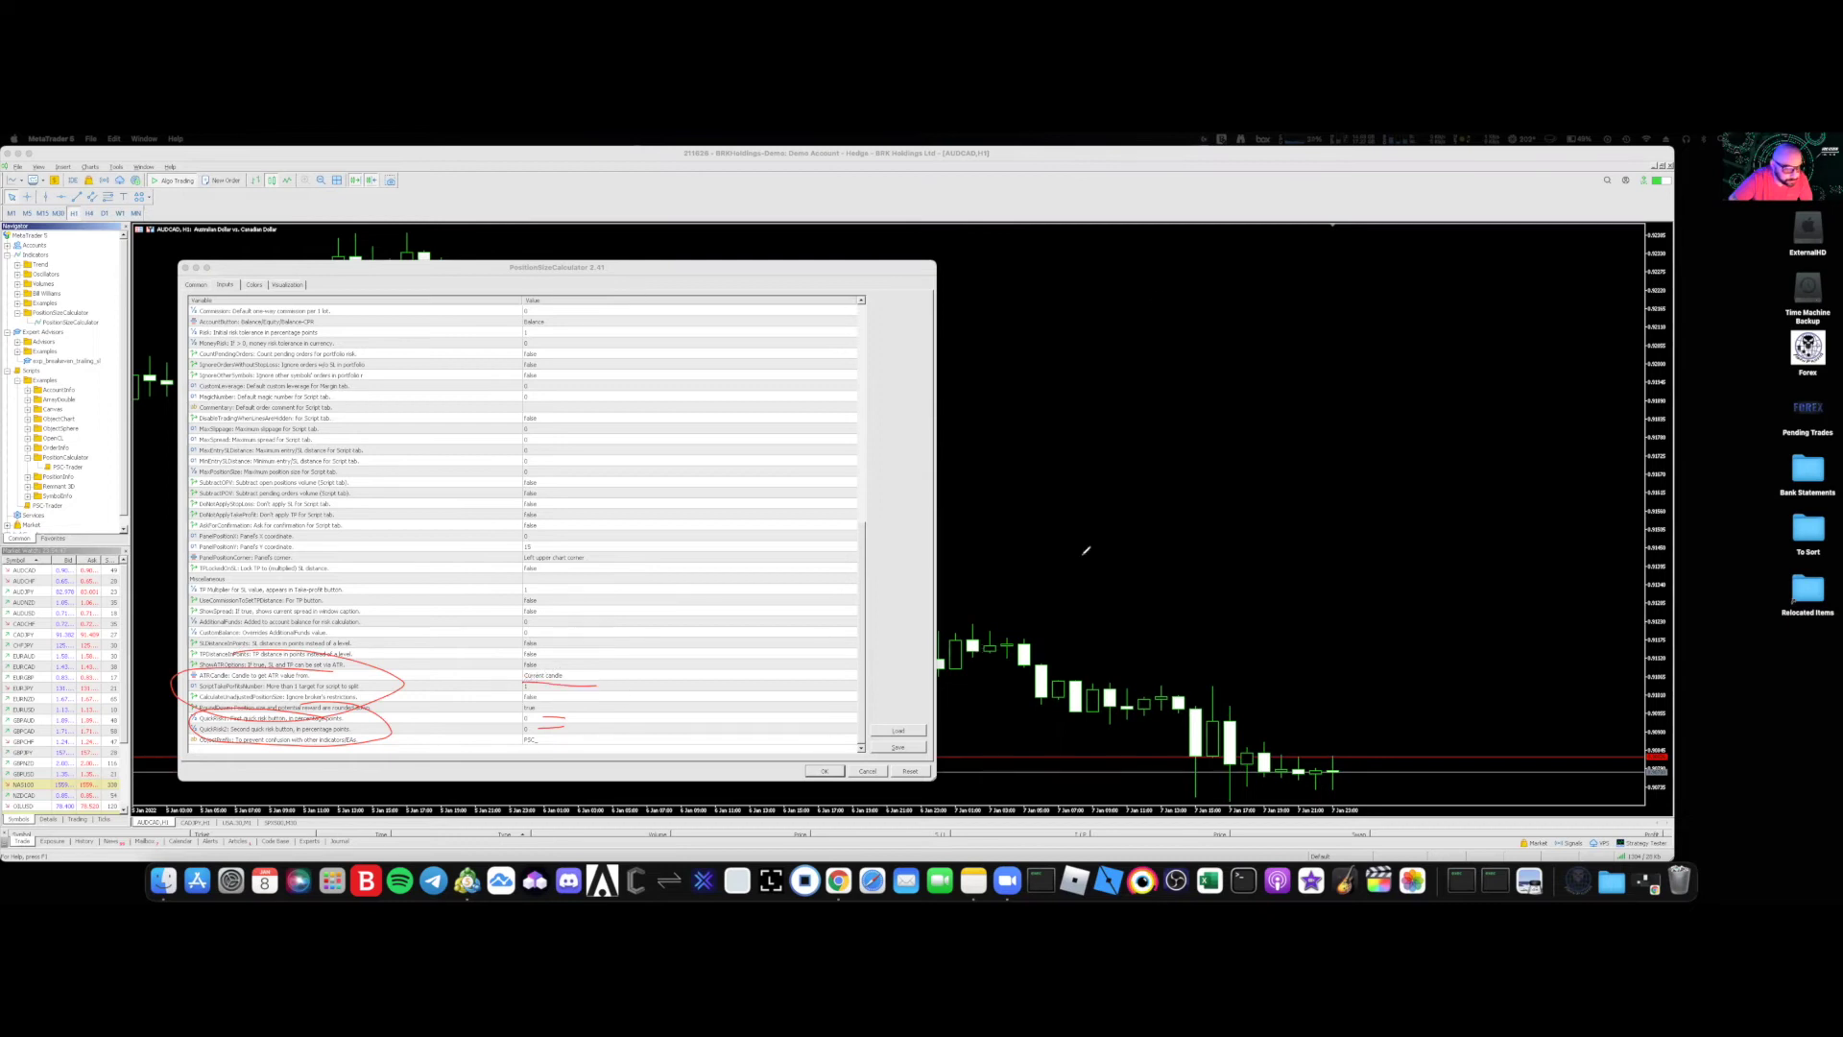
pyautogui.press('Escape')
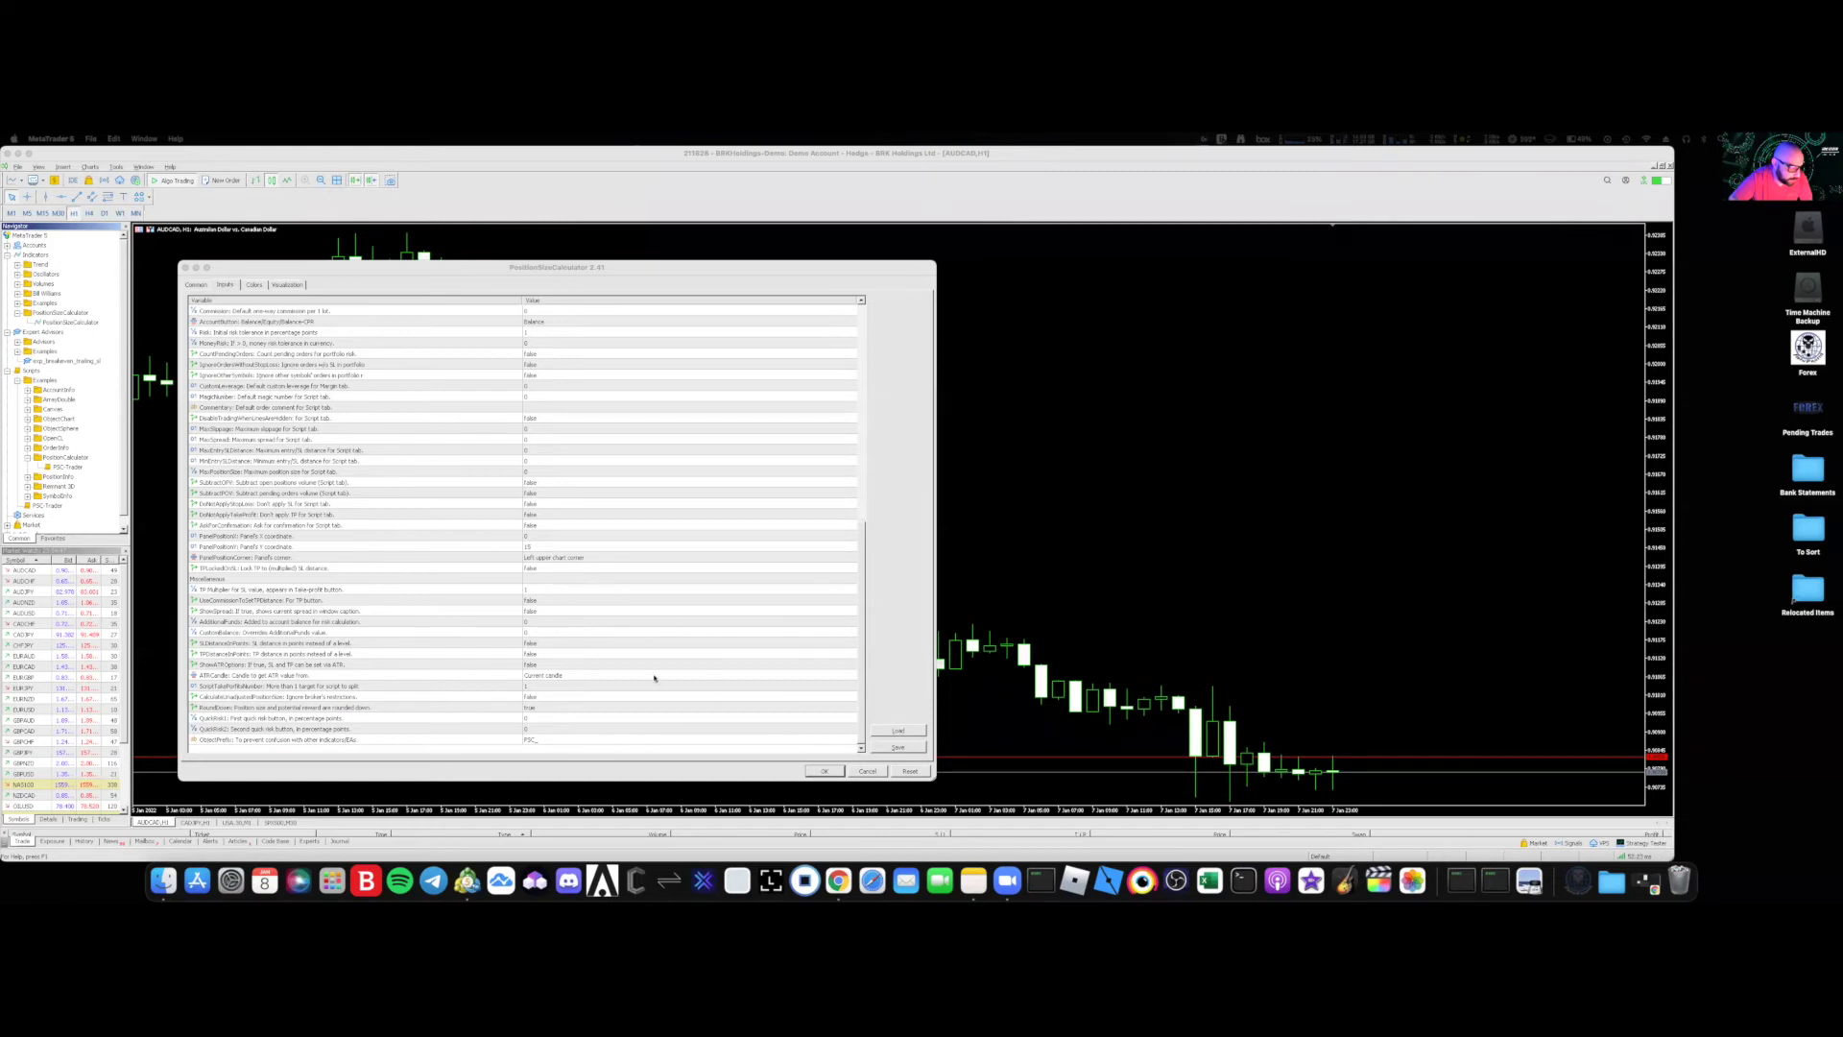
# - Dismiss the dialog for saving the inputs and load the last saved .set file in the list into the indicator's parameters
pyautogui.click(896, 748)
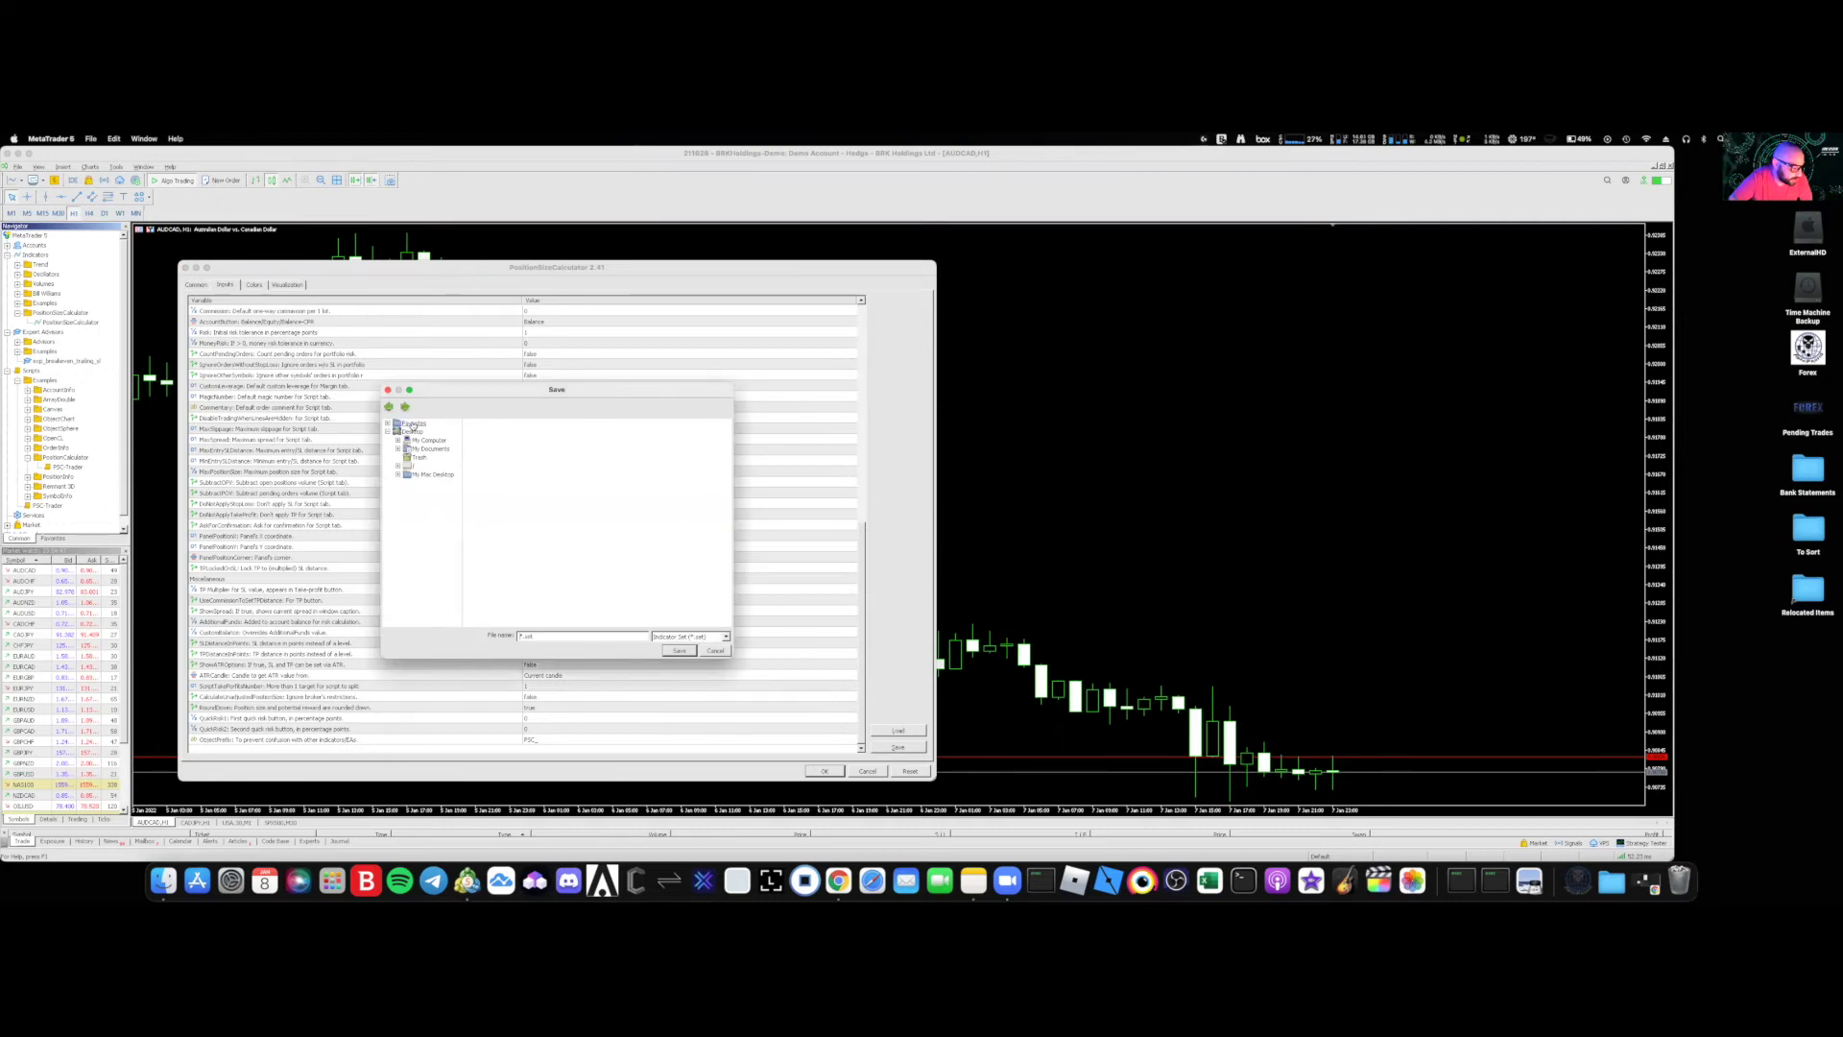
pyautogui.click(715, 651)
pyautogui.click(885, 731)
pyautogui.click(413, 424)
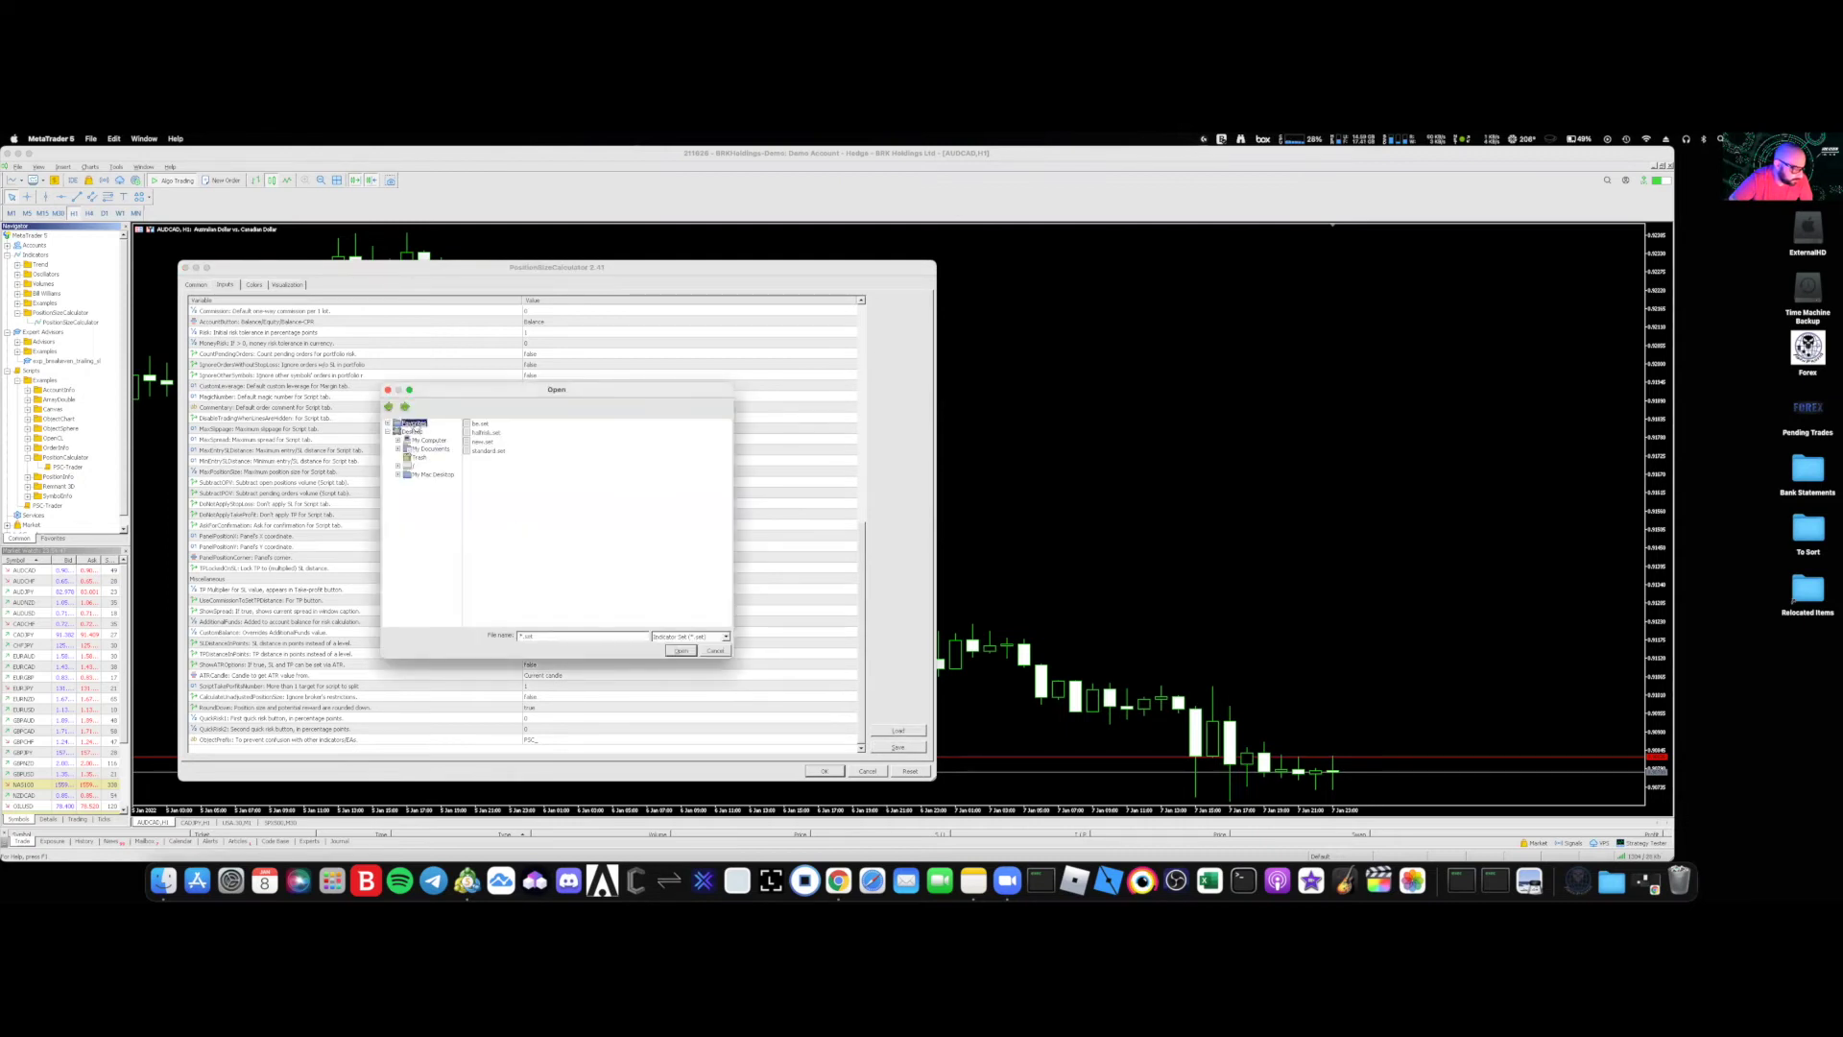
pyautogui.click(489, 450)
pyautogui.click(682, 652)
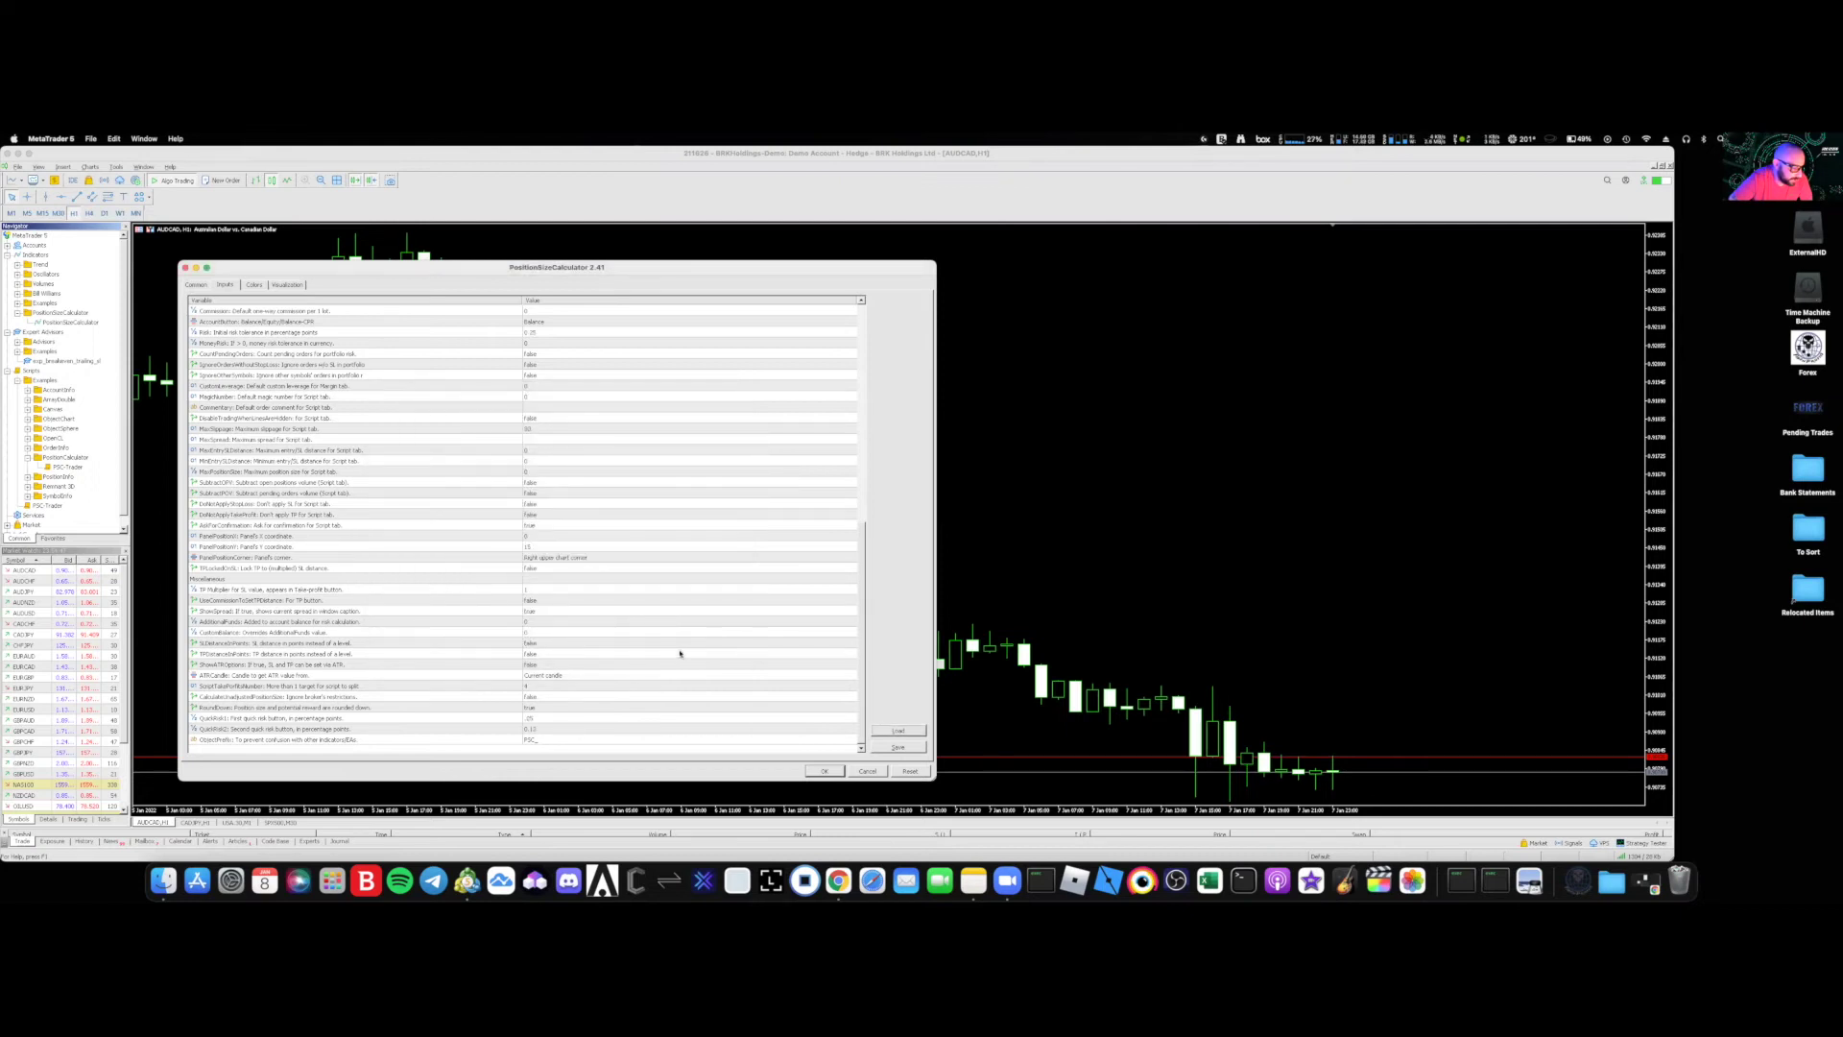
# - Review the loaded parameters and attach the PositionSizeCalculator indicator to the AUDCAD H1 chart
pyautogui.scroll(10, 589, 496)
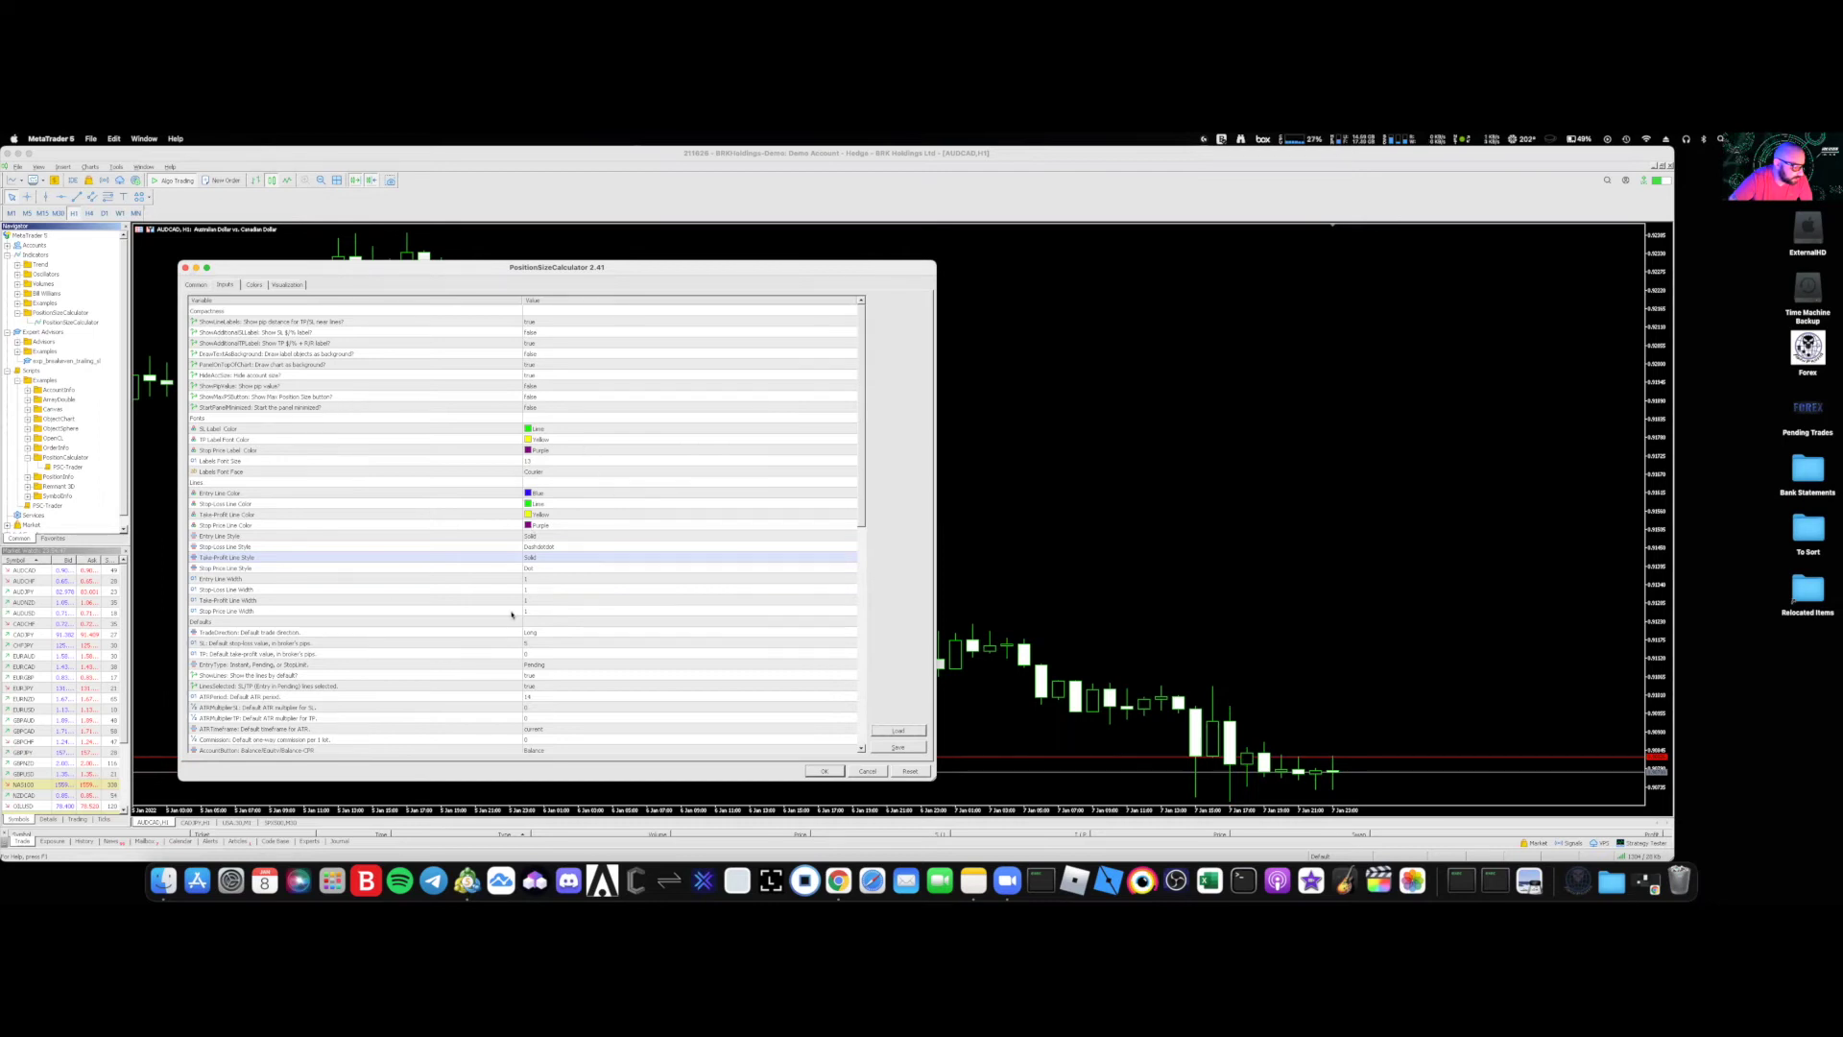
pyautogui.scroll(-10, 528, 618)
pyautogui.click(832, 772)
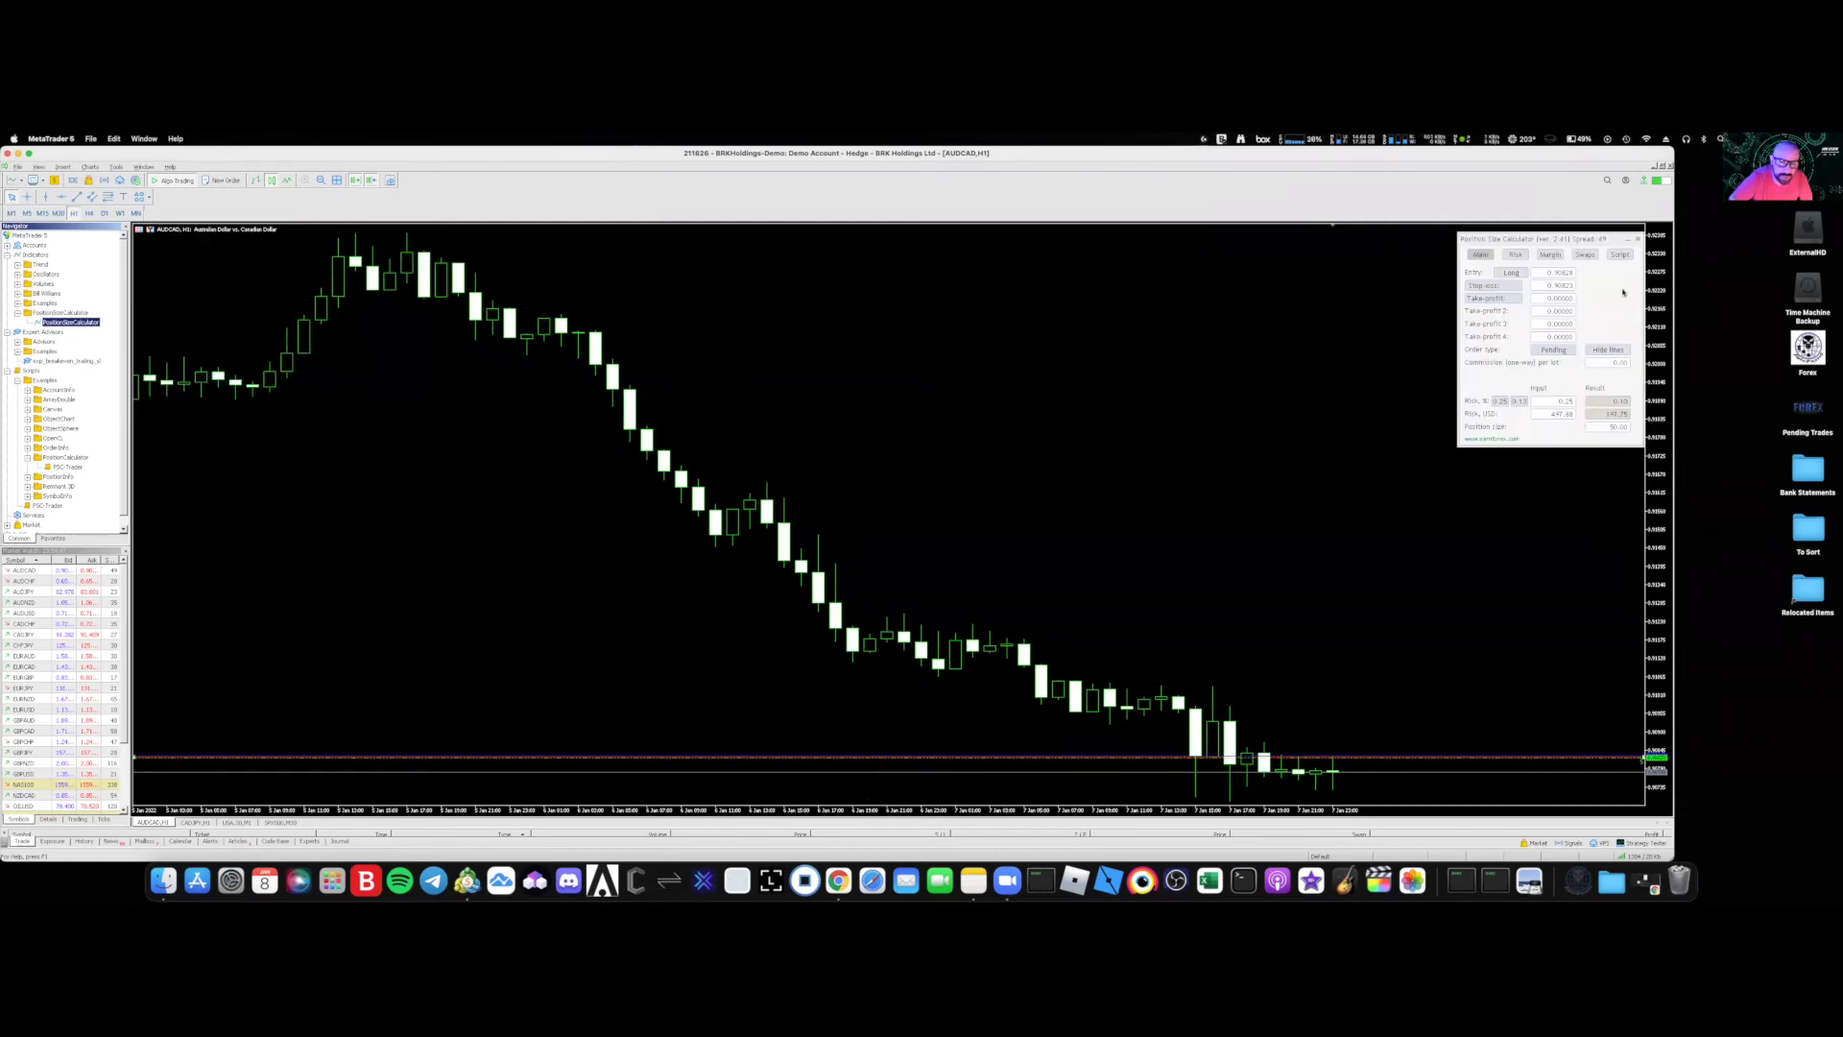
pyautogui.moveTo(1580, 230); pyautogui.dragTo(1550, 222)
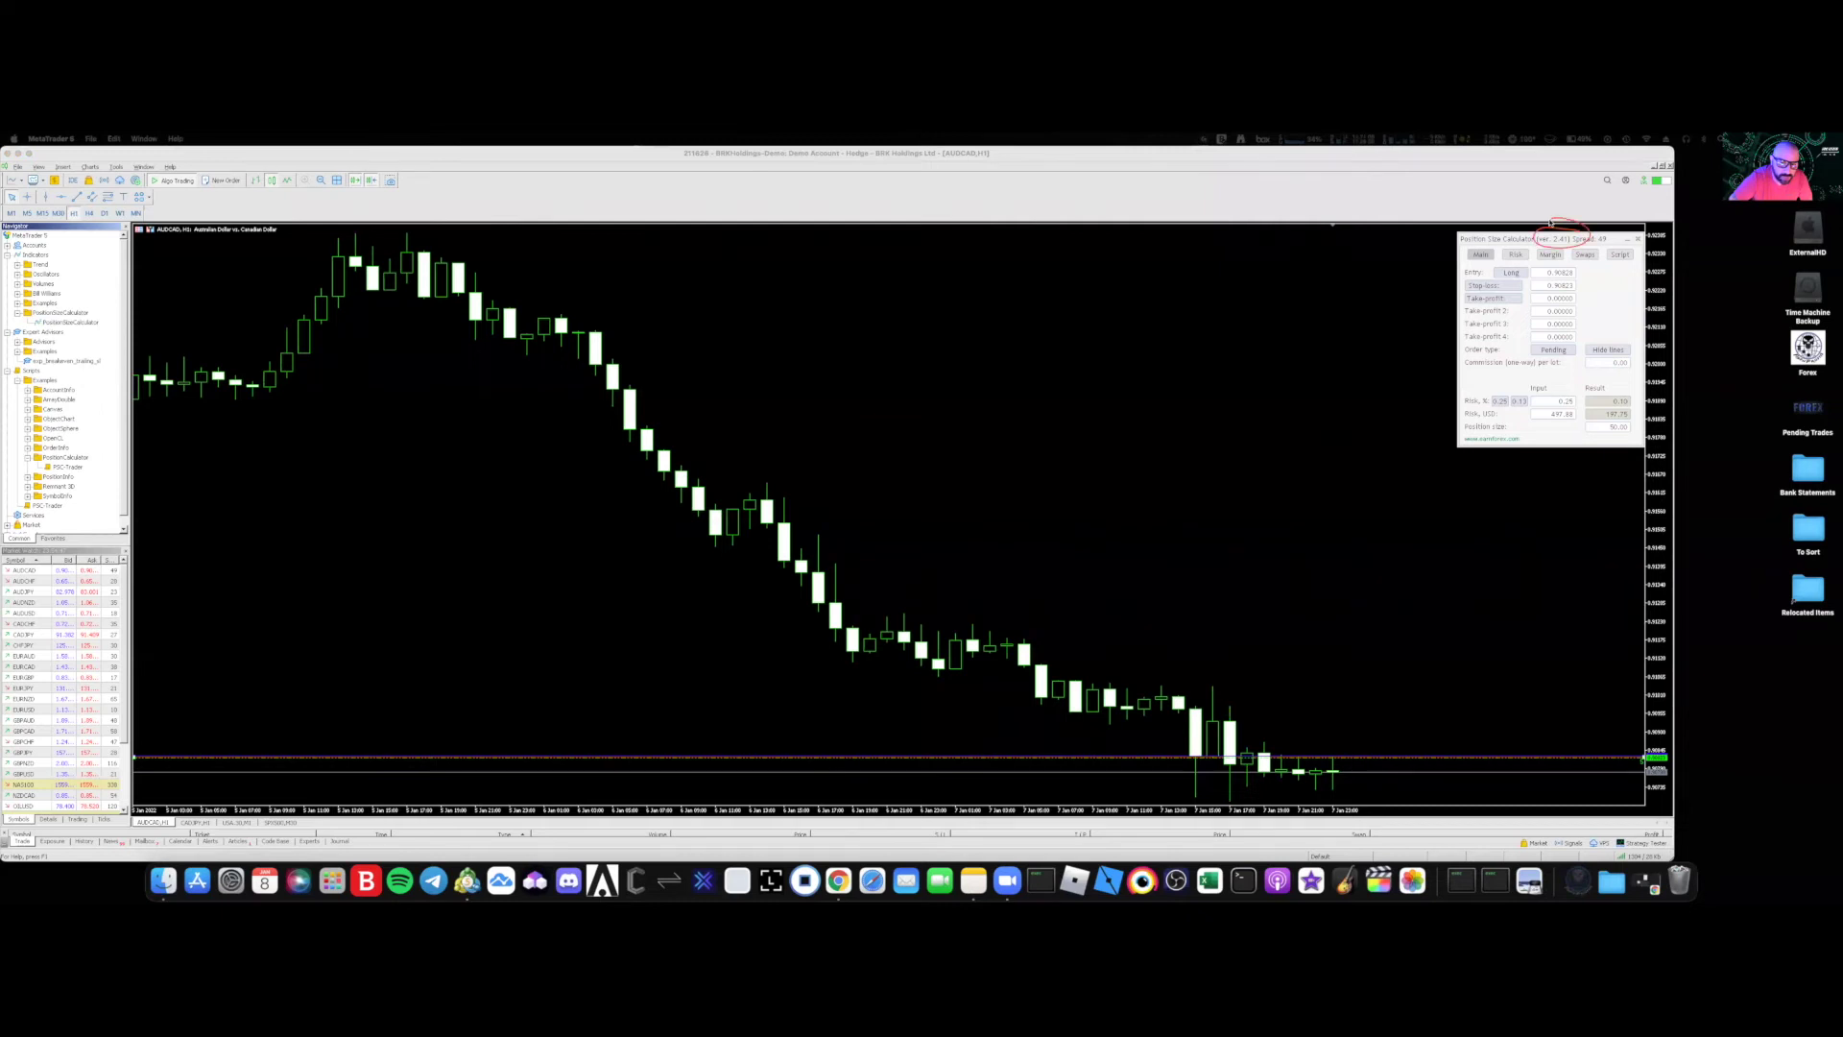
pyautogui.moveTo(1514, 395)
pyautogui.mouseDown()
pyautogui.moveTo(1486, 388)
pyautogui.moveTo(1546, 404)
pyautogui.mouseUp()
pyautogui.press('Escape')
# - Apply the second and then the first quick-risk percentage in the calculator panel
pyautogui.click(1518, 401)
pyautogui.click(1501, 402)
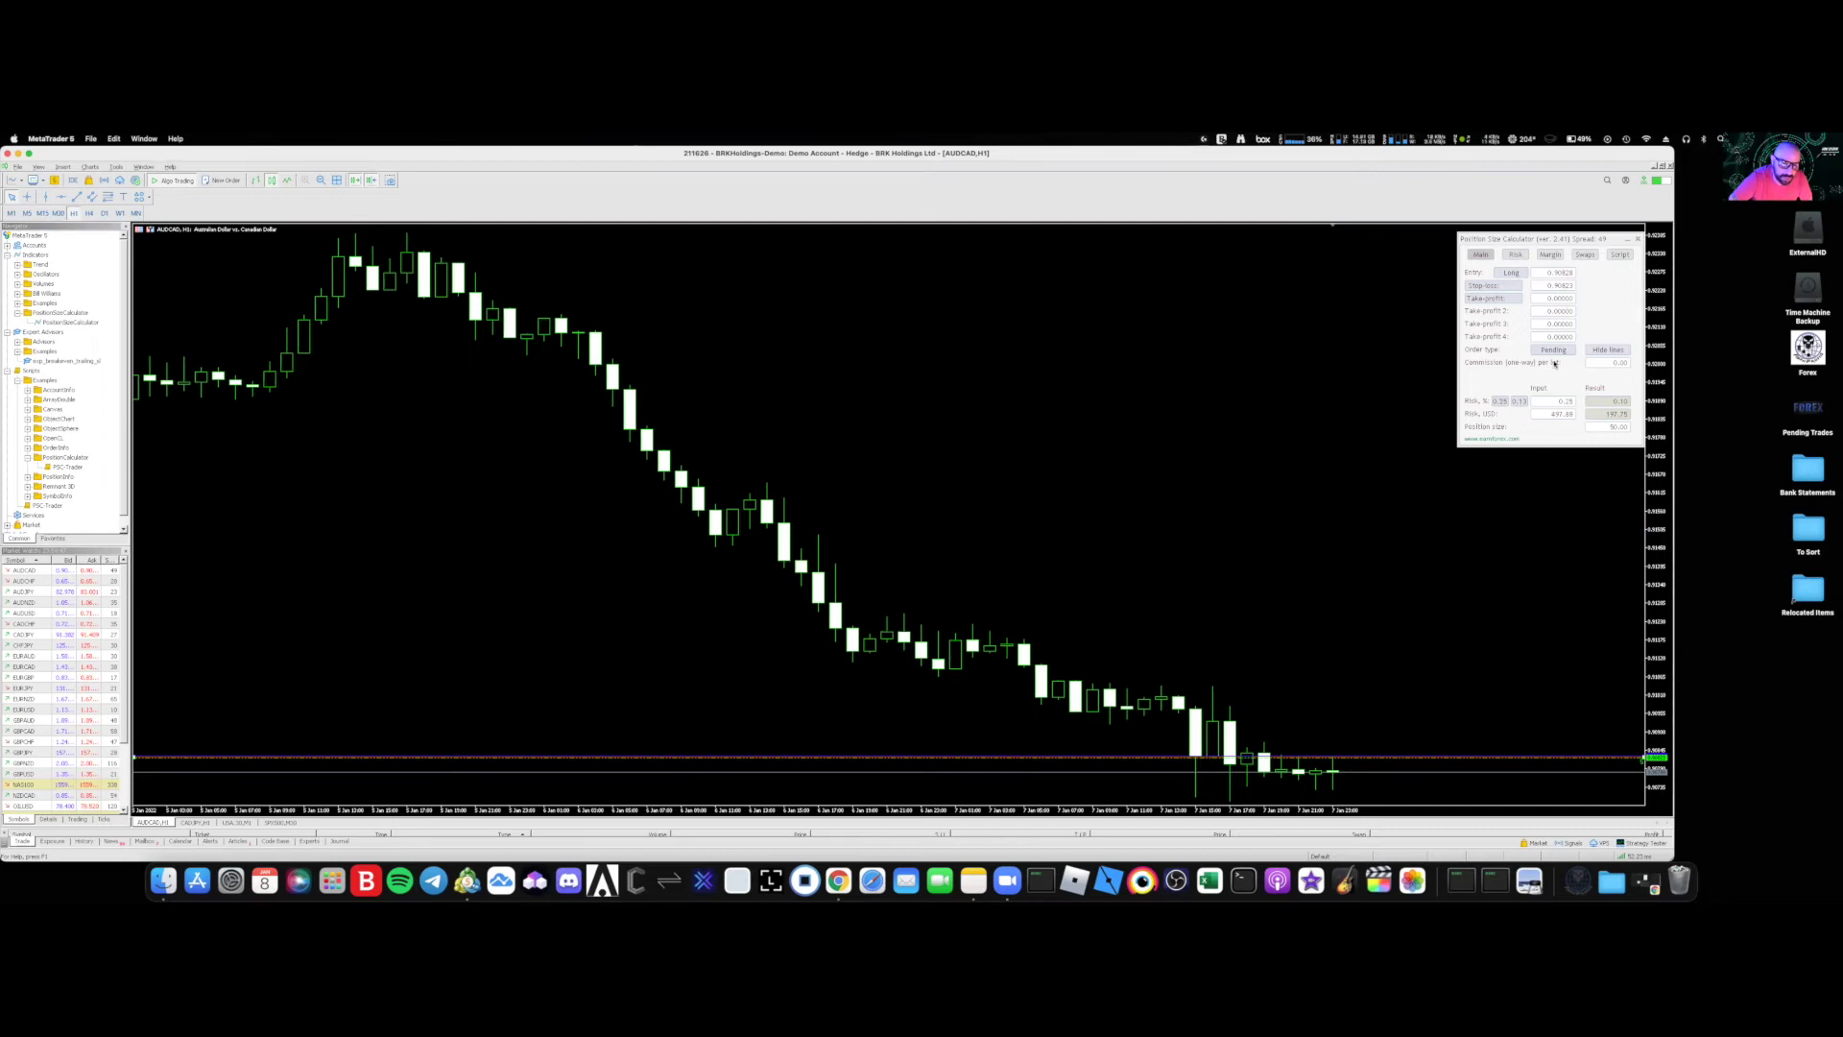
# - Review the calculator's risk view and the script settings' take-profit levels and share percentages, and return to the main view
pyautogui.click(1516, 254)
pyautogui.click(1619, 254)
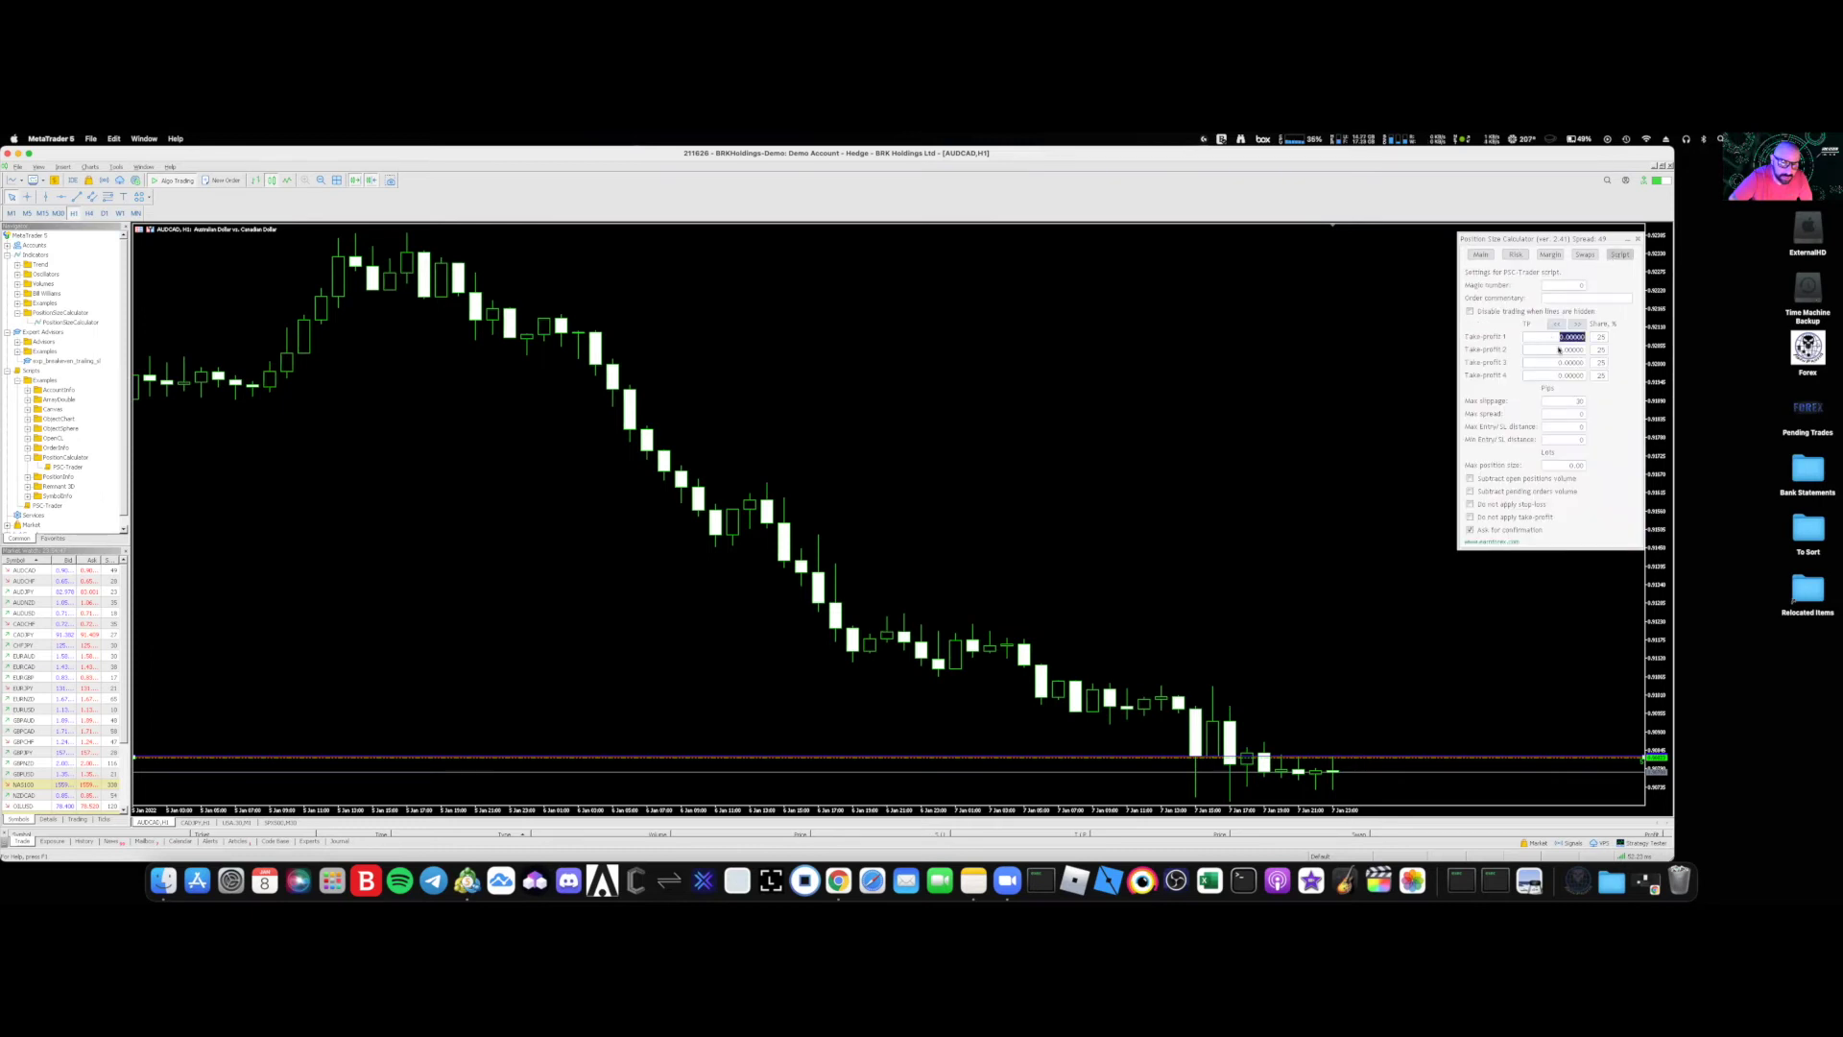
pyautogui.click(1558, 363)
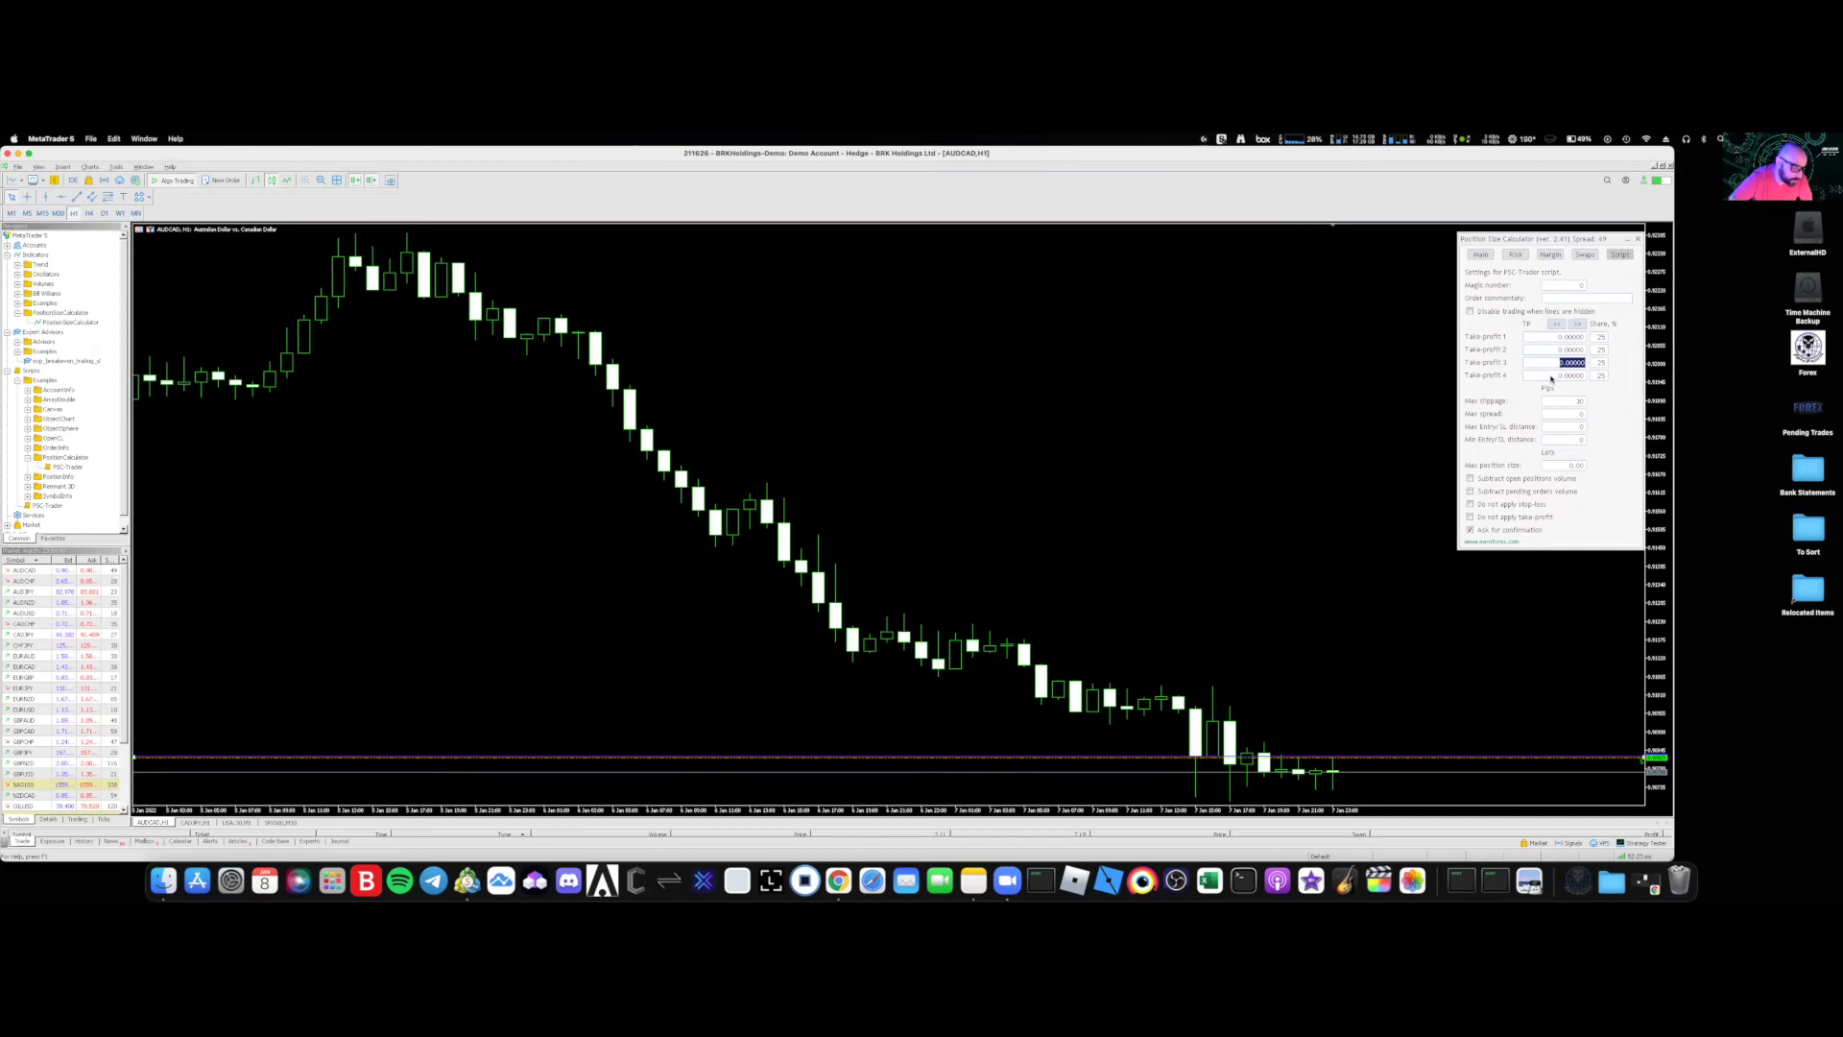
pyautogui.click(1599, 340)
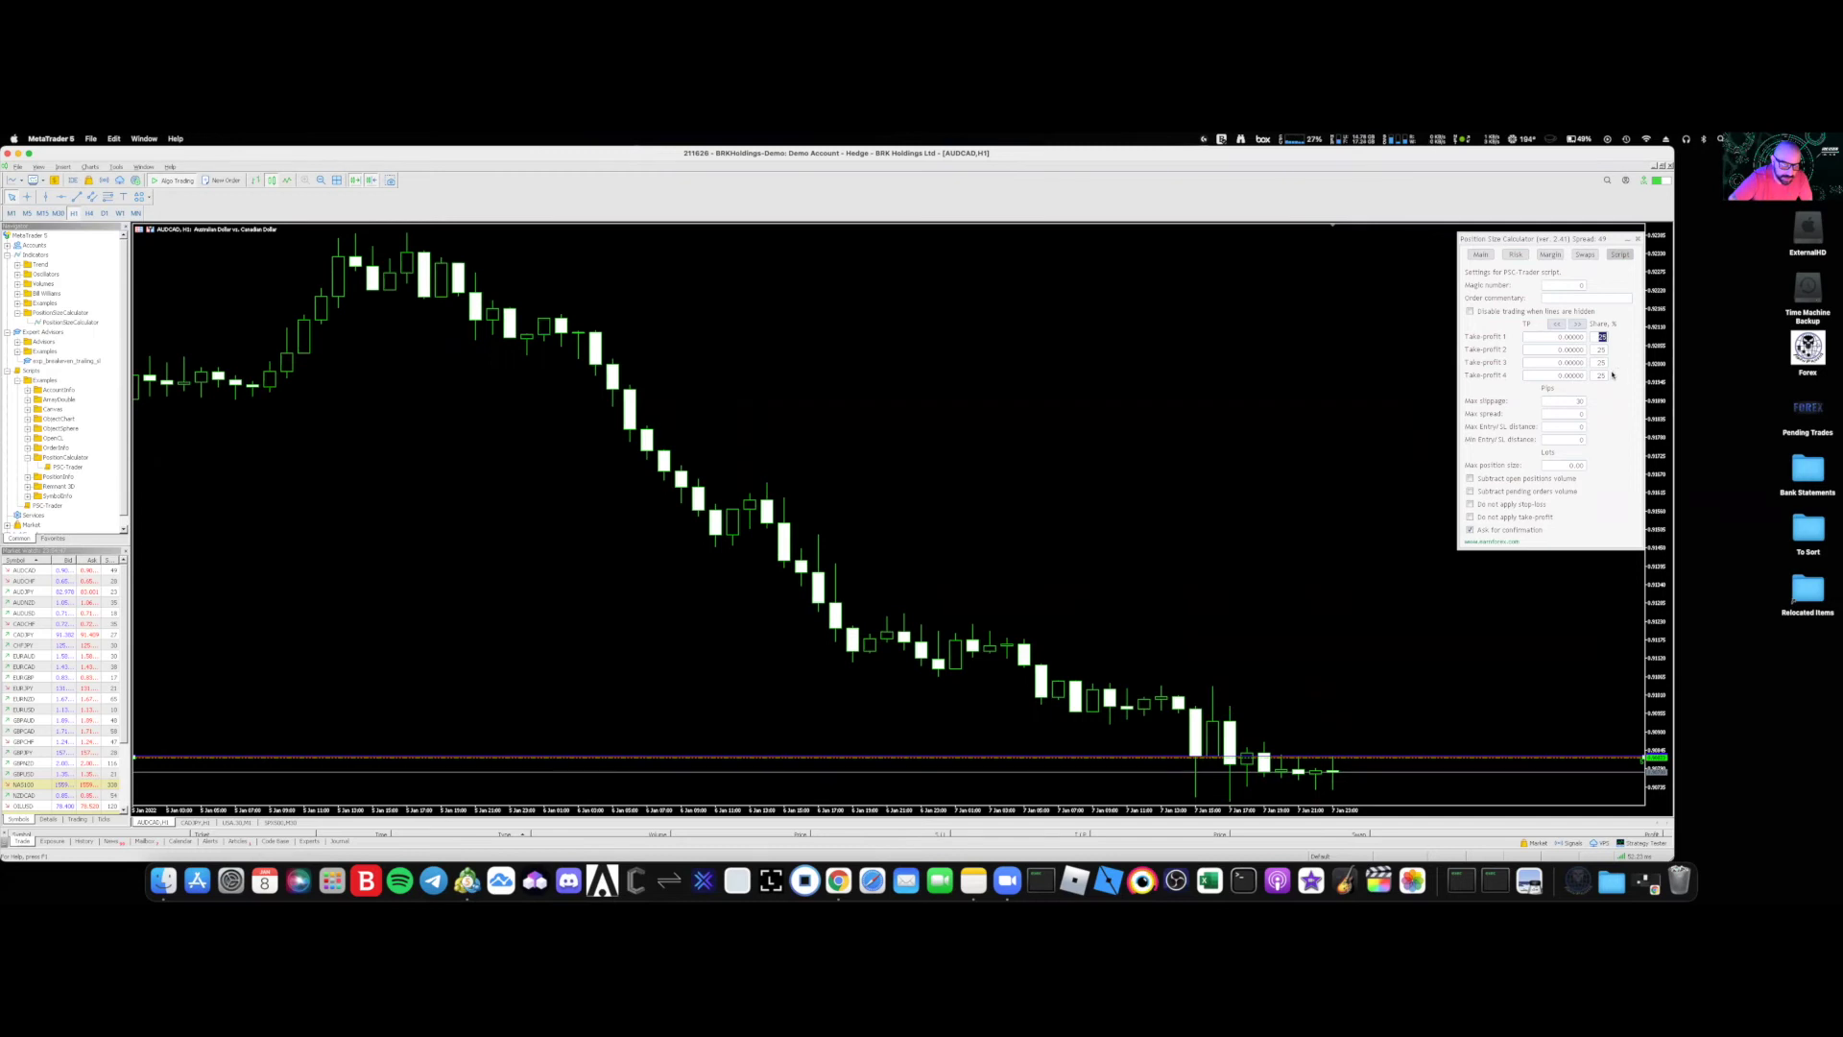
pyautogui.click(1480, 254)
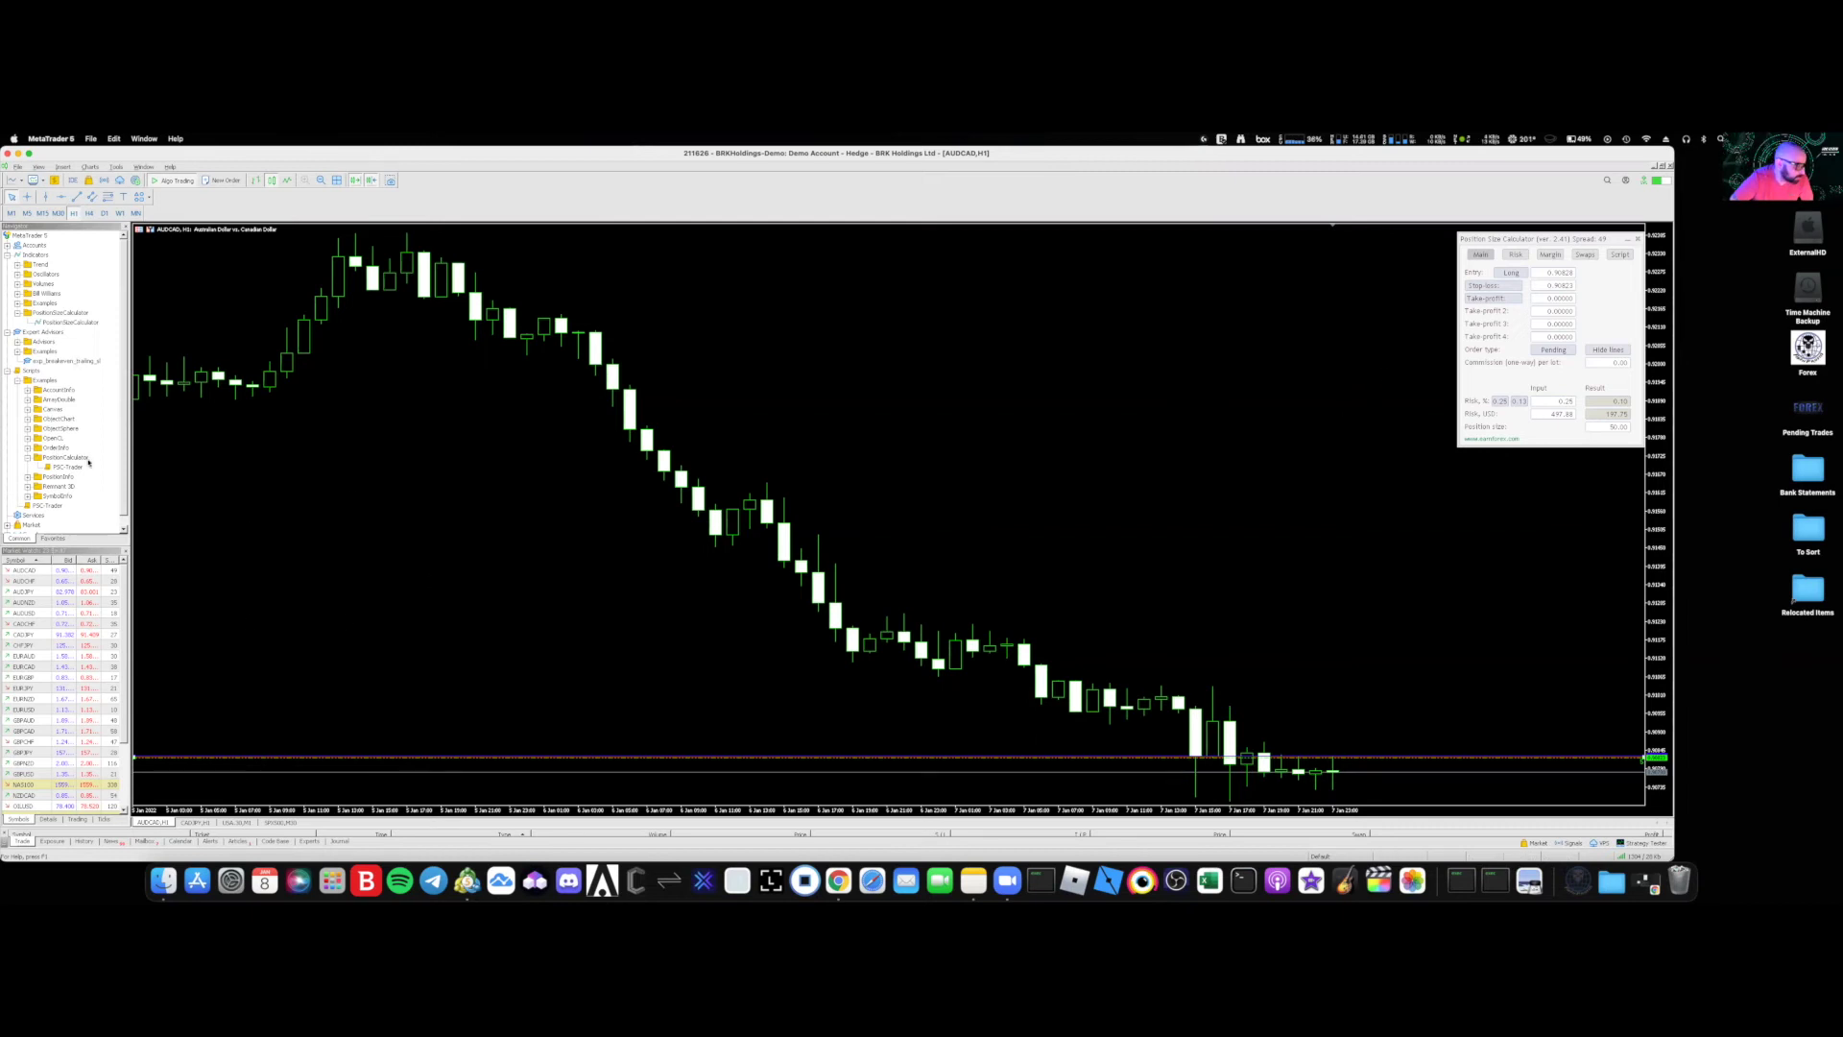
# - Open a EURAUD chart and attach the PositionSizeCalculator indicator with parameters loaded from the last saved .set file in the list
pyautogui.rightClick(29, 655)
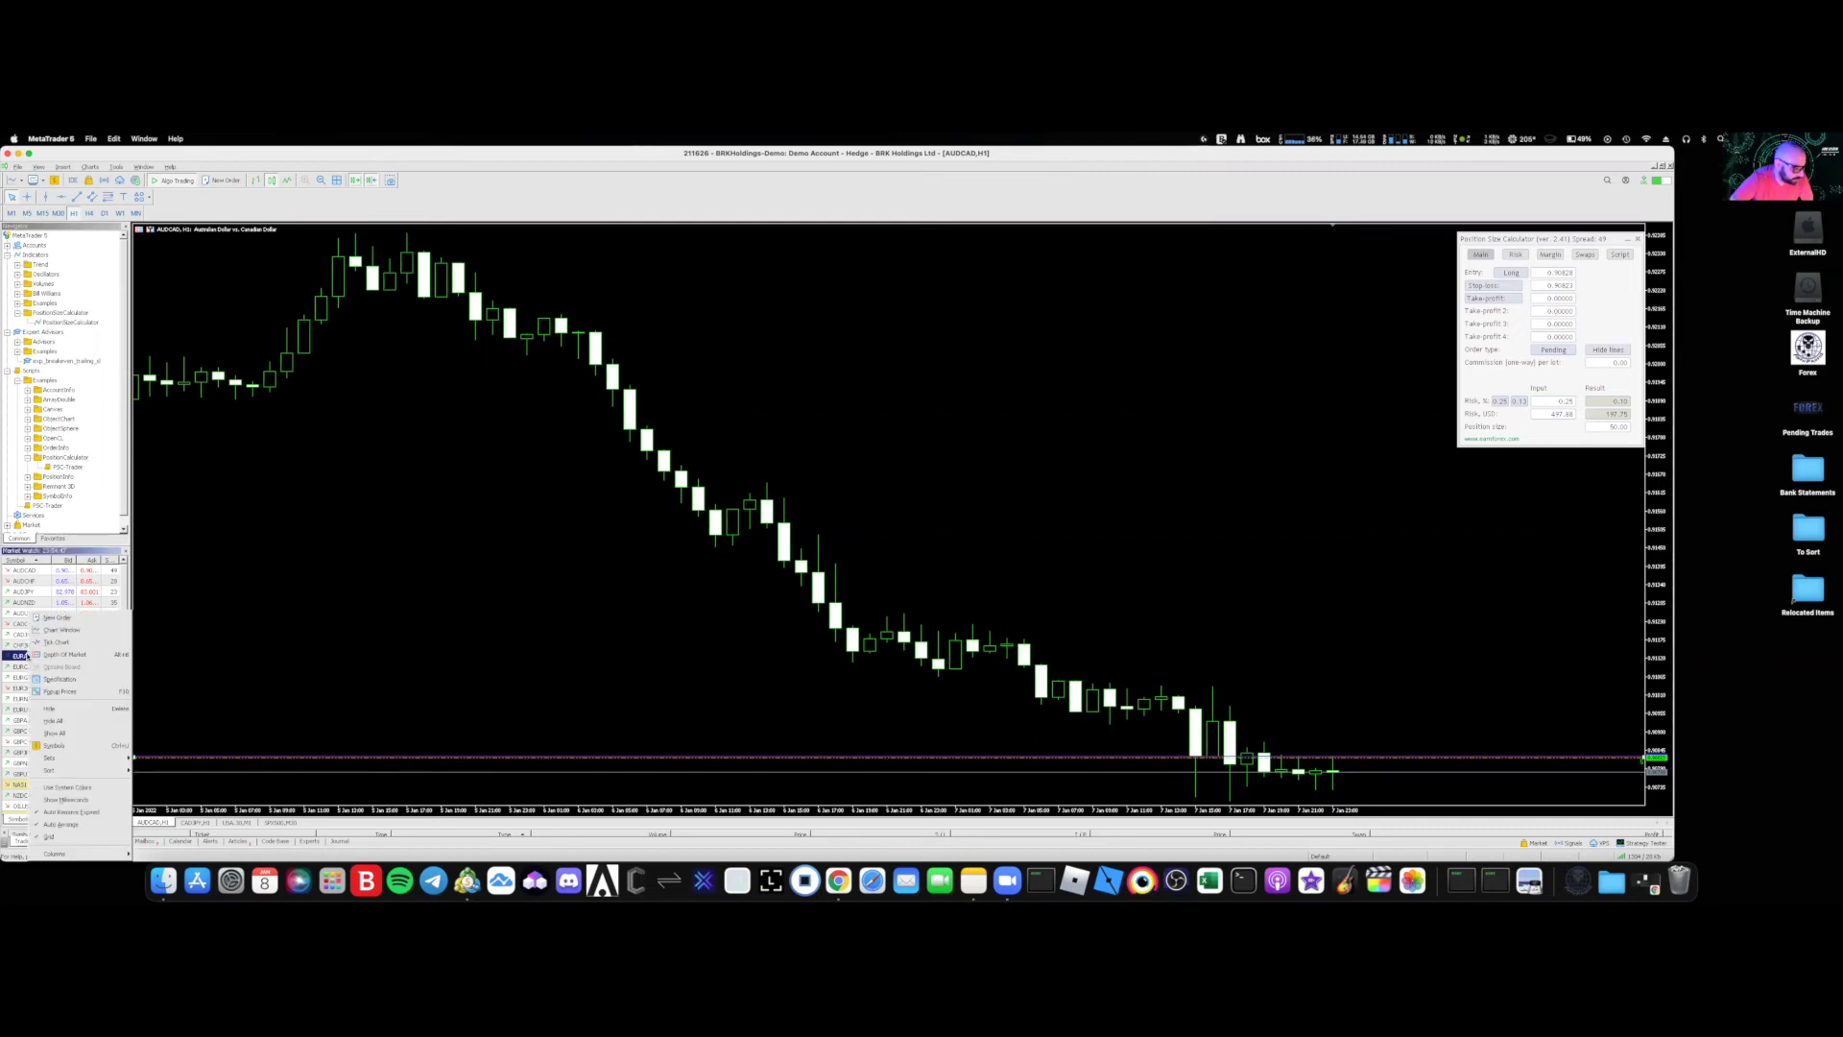
pyautogui.press('Escape')
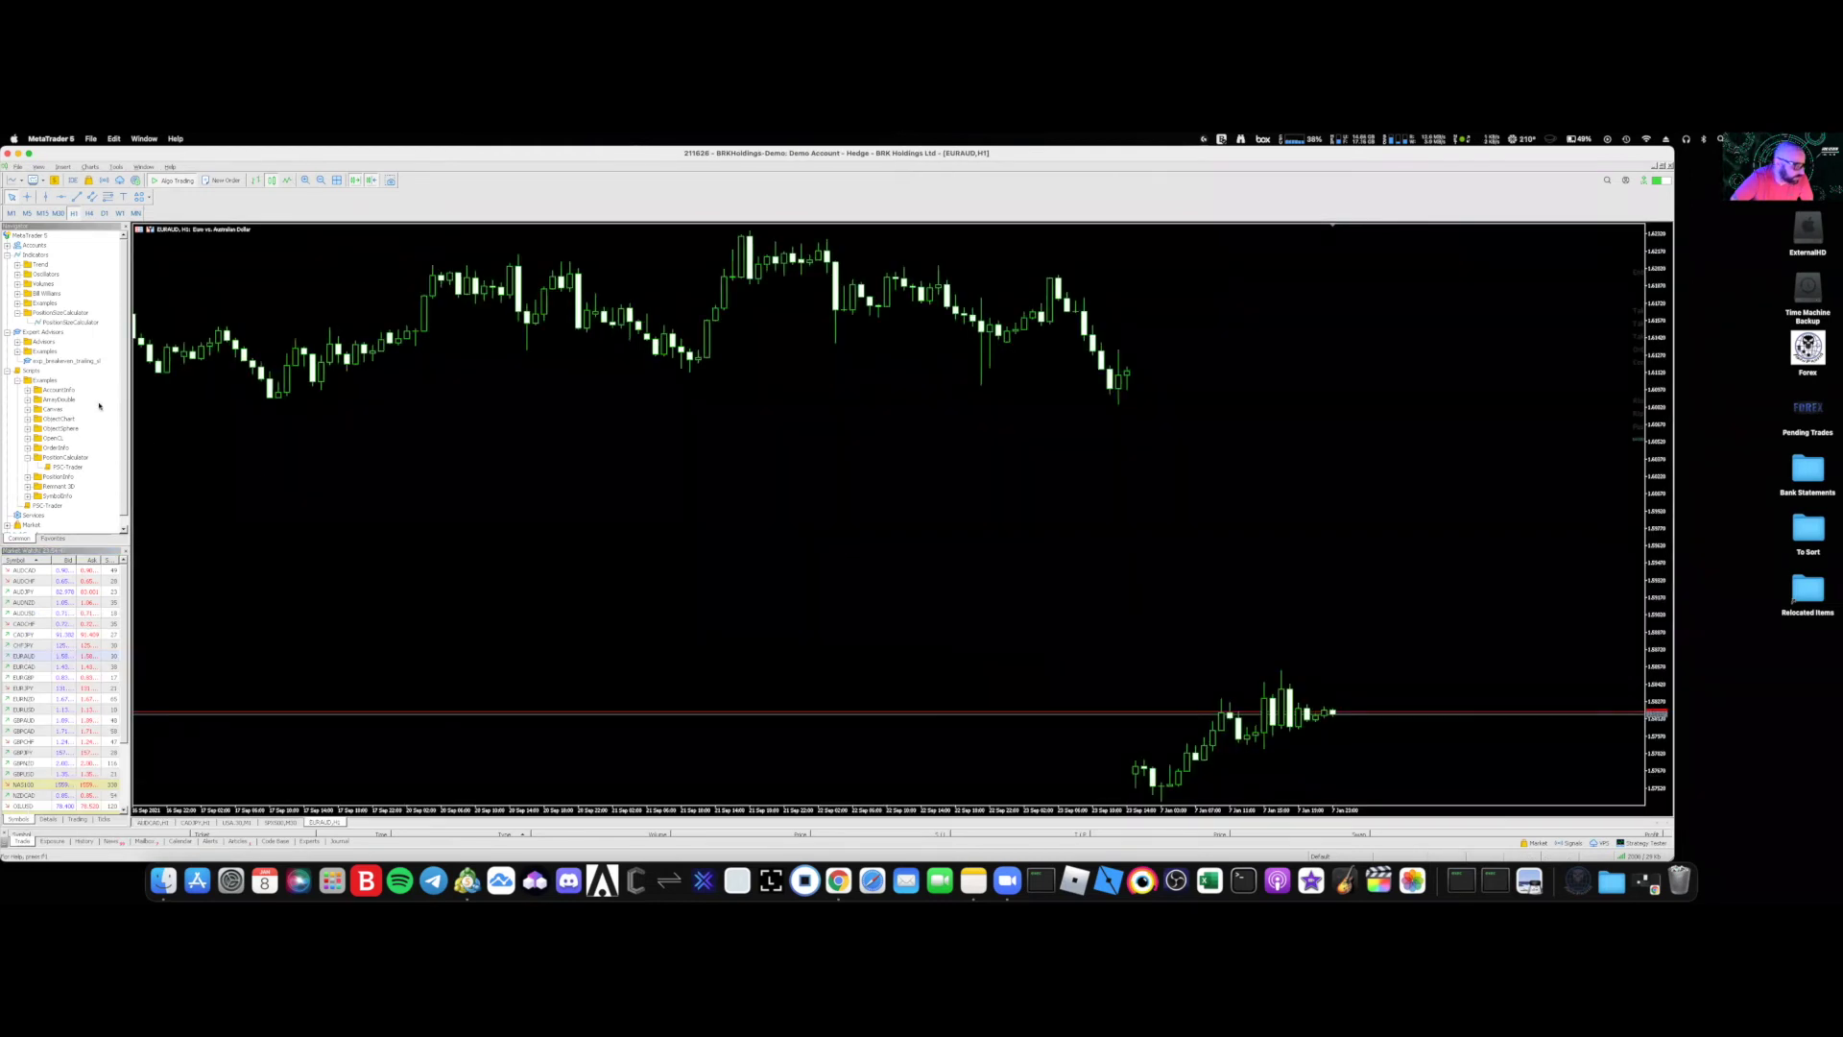
pyautogui.doubleClick(72, 321)
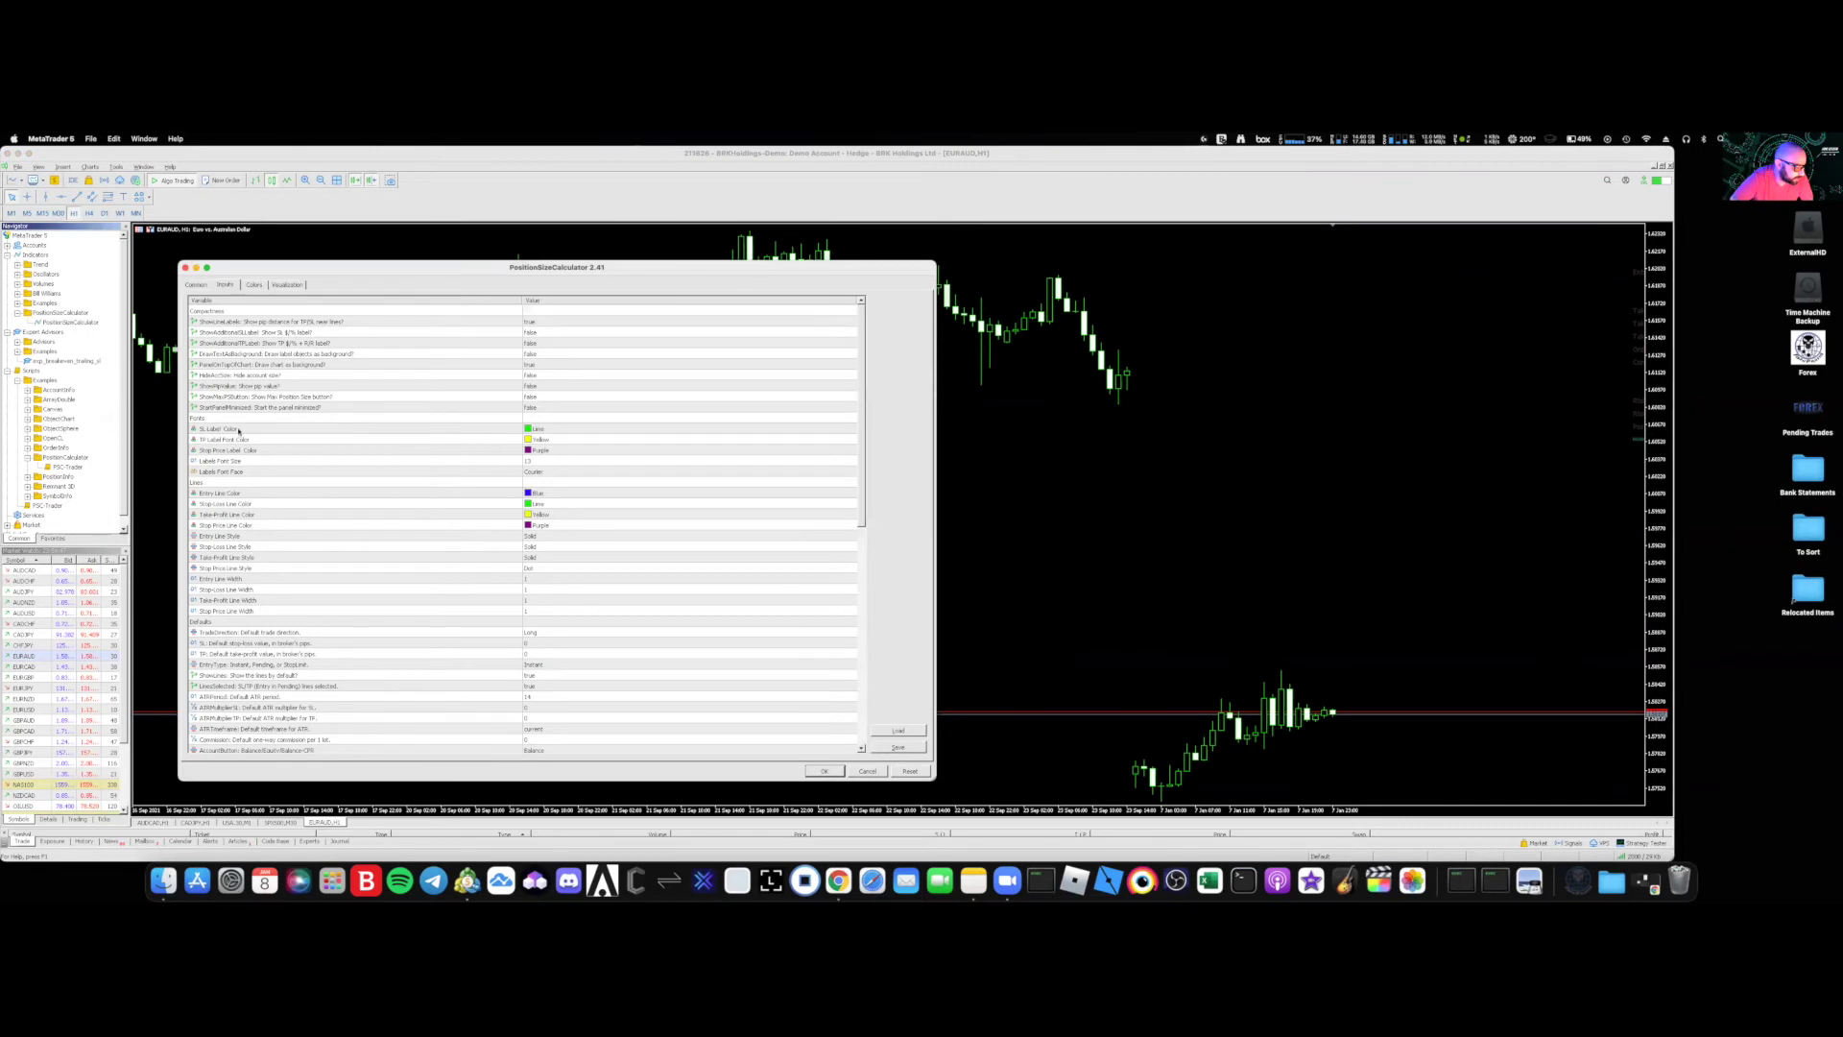
pyautogui.click(897, 730)
pyautogui.click(414, 424)
pyautogui.click(488, 450)
pyautogui.click(680, 651)
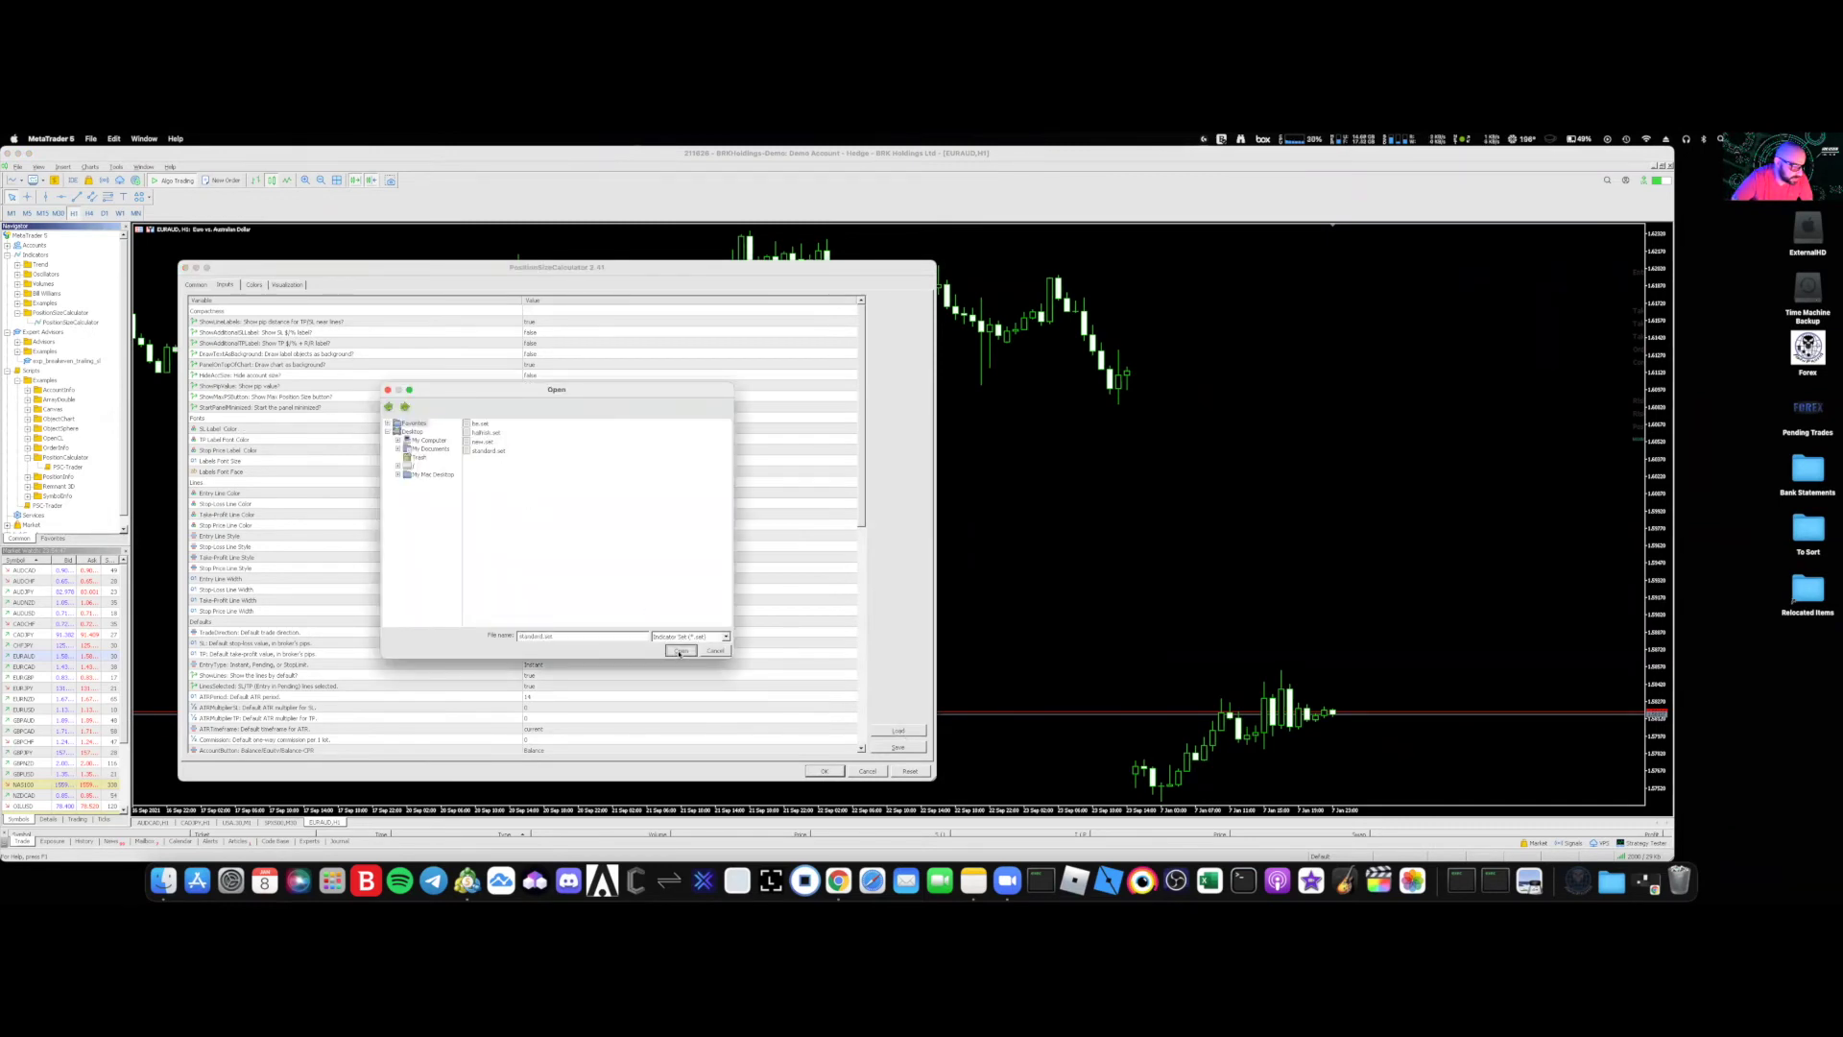
pyautogui.click(824, 771)
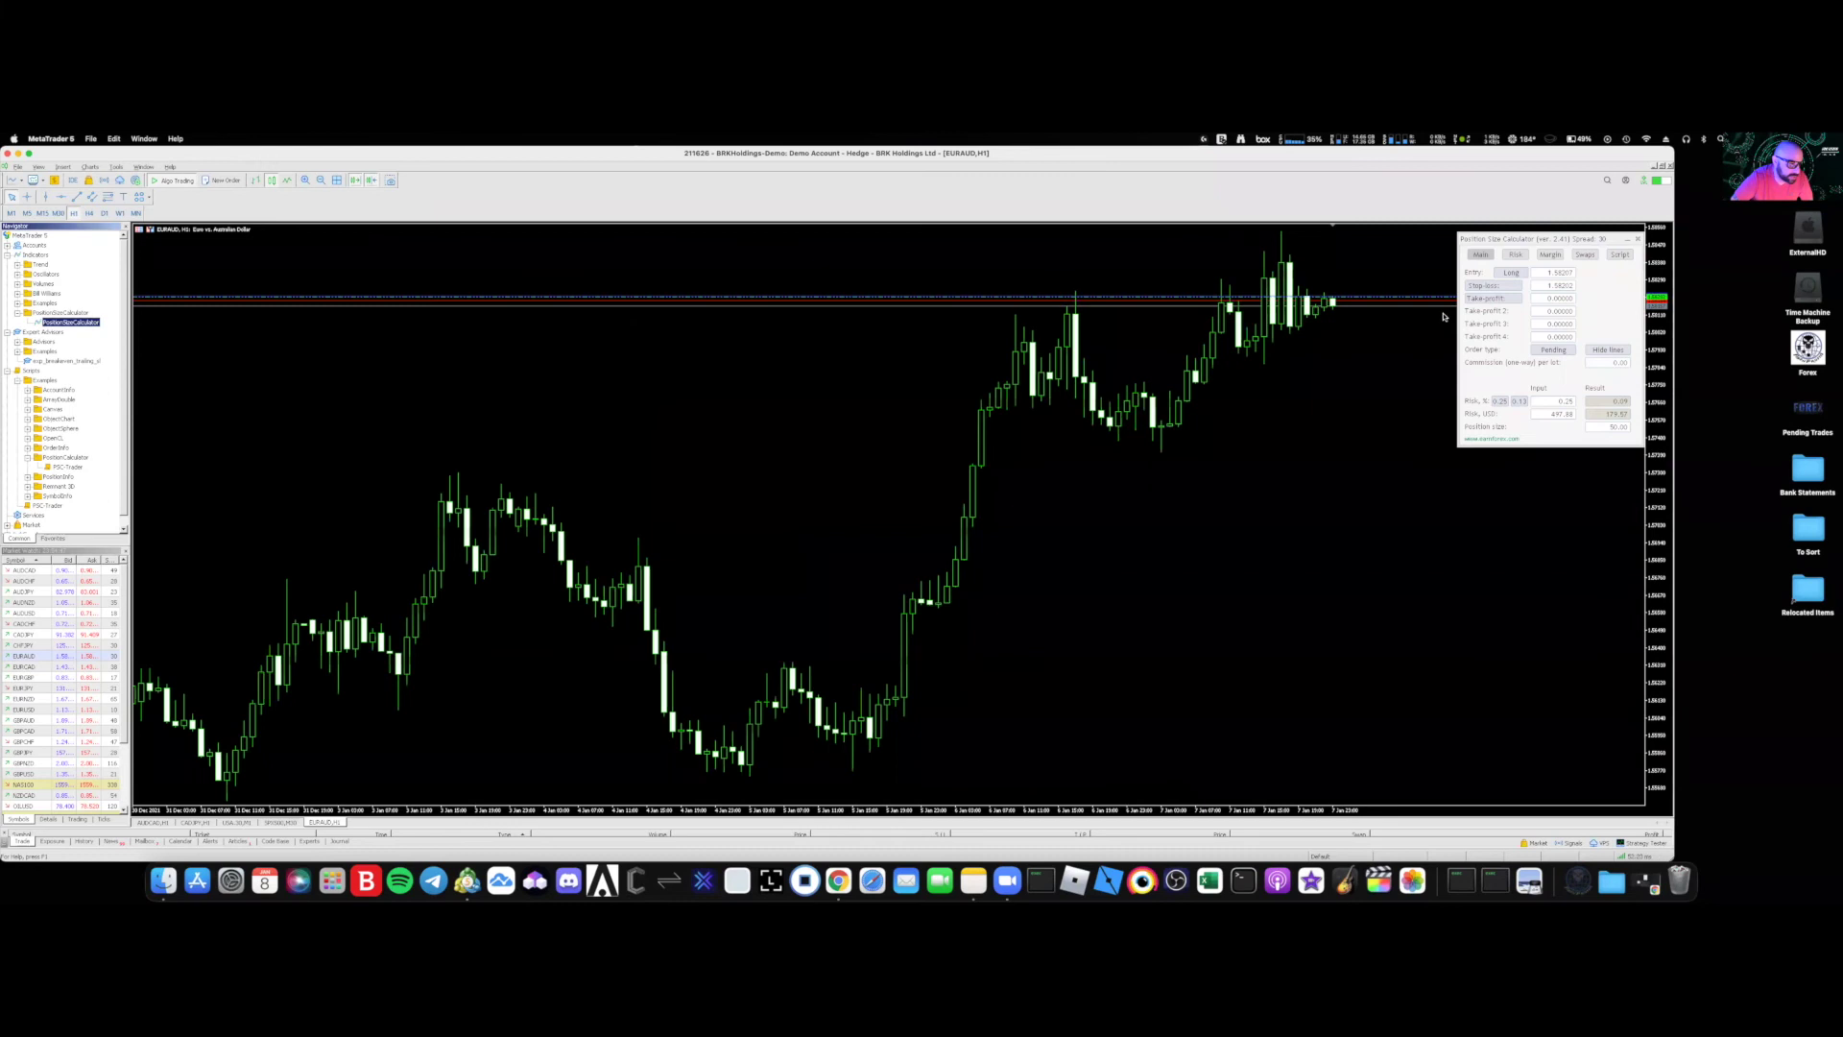
# - Save the EURAUD chart setup as a template, overwriting the existing Default.tpl
pyautogui.moveTo(1036, 398)
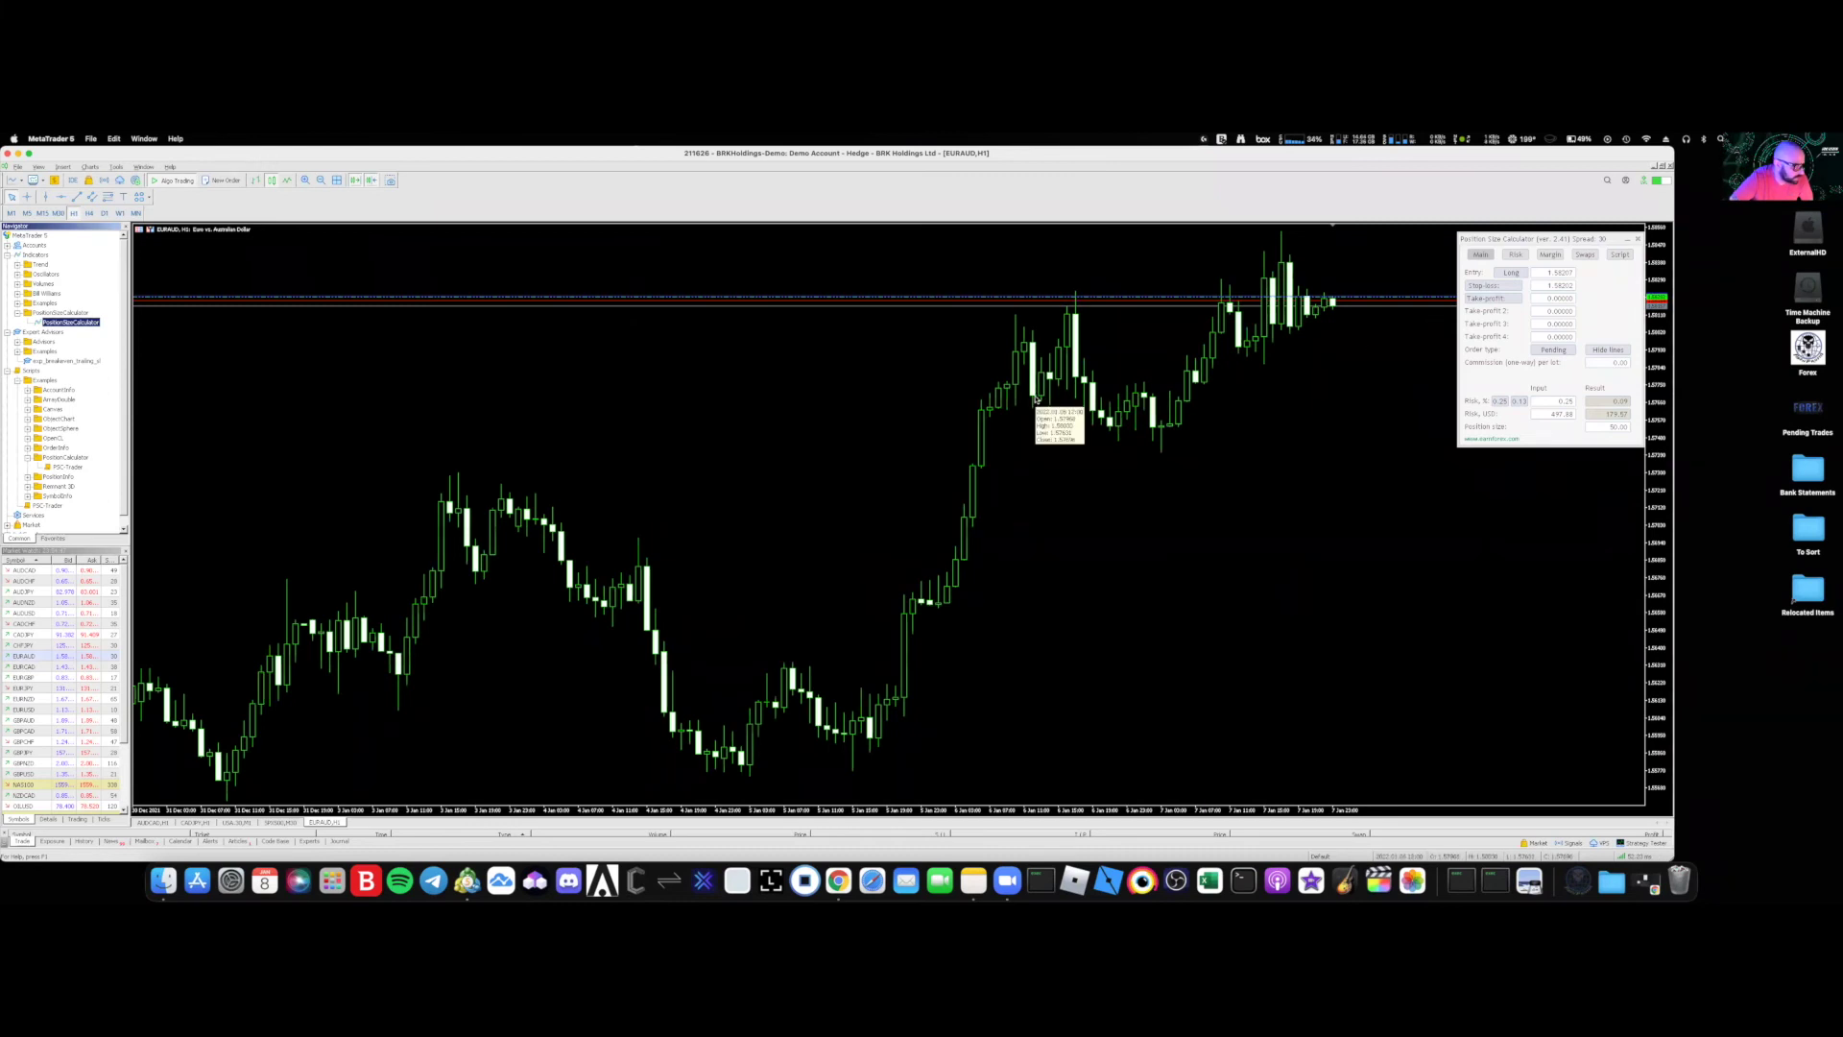
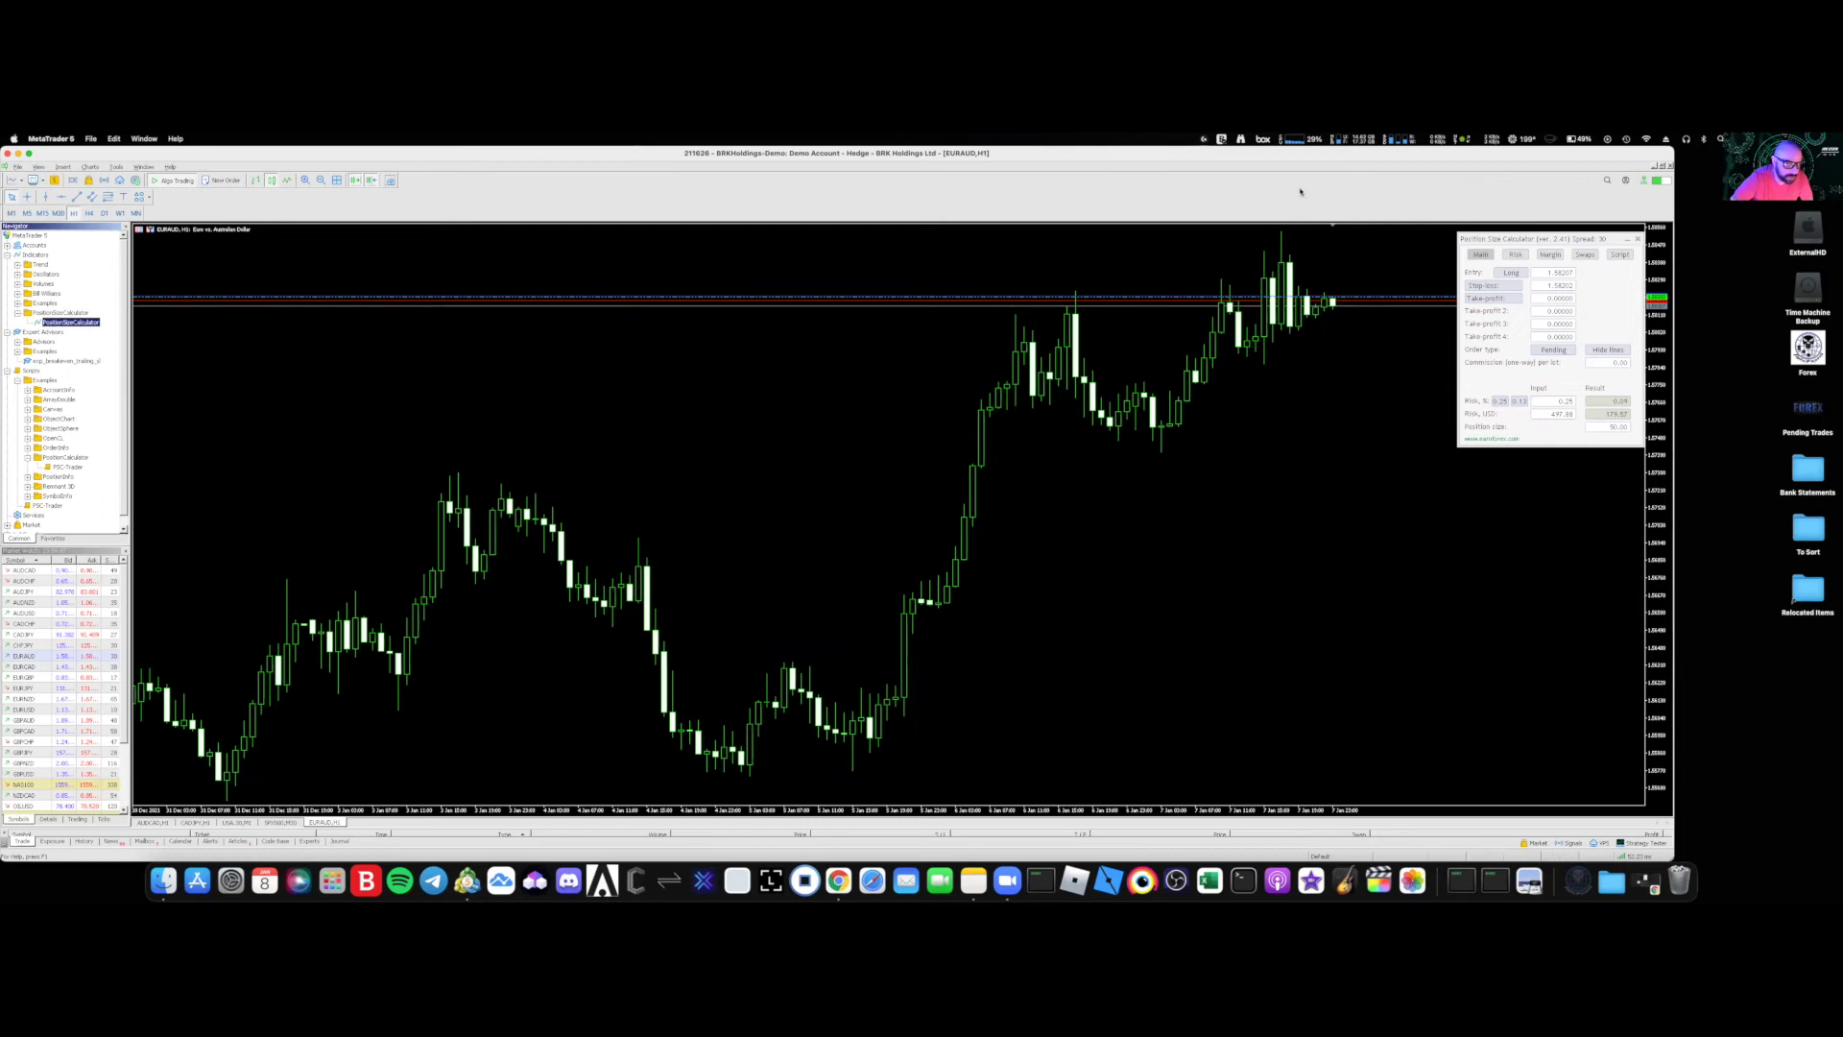
pyautogui.moveTo(193, 279)
pyautogui.mouseDown()
pyautogui.moveTo(197, 199)
pyautogui.moveTo(144, 203)
pyautogui.moveTo(193, 155)
pyautogui.mouseUp()
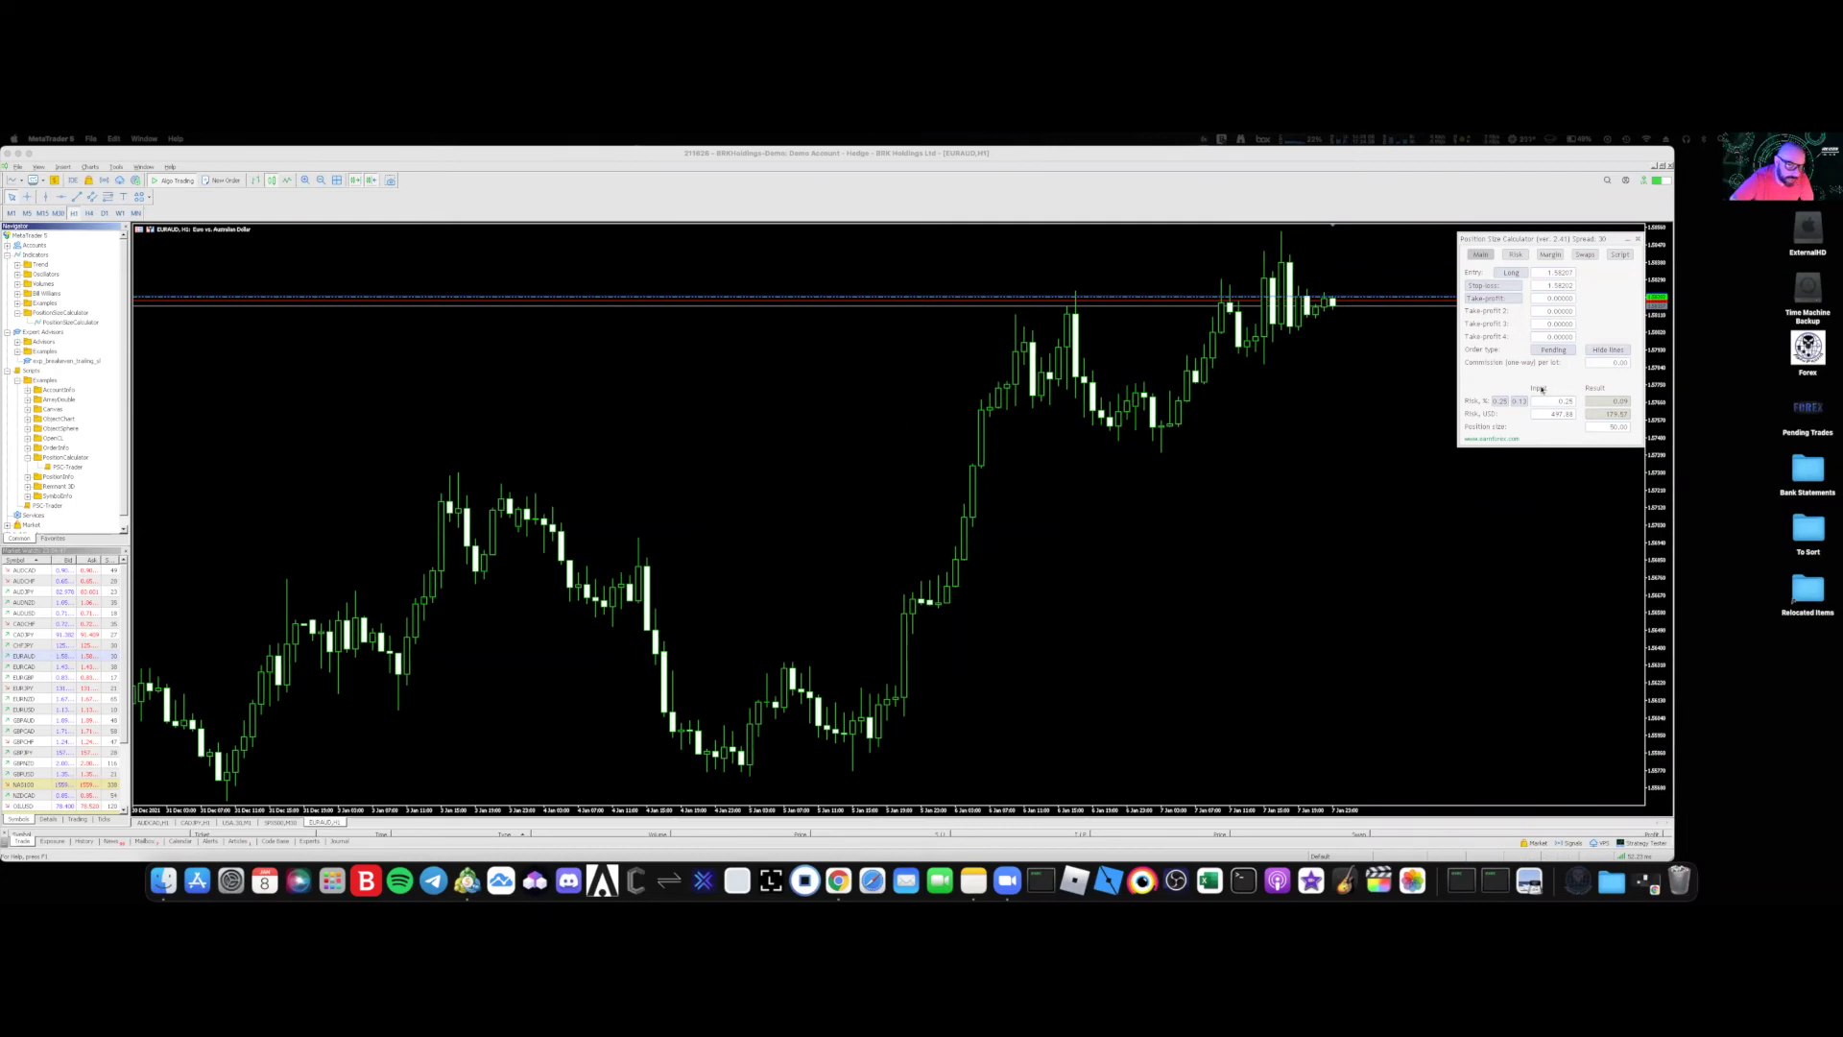
pyautogui.rightClick(711, 403)
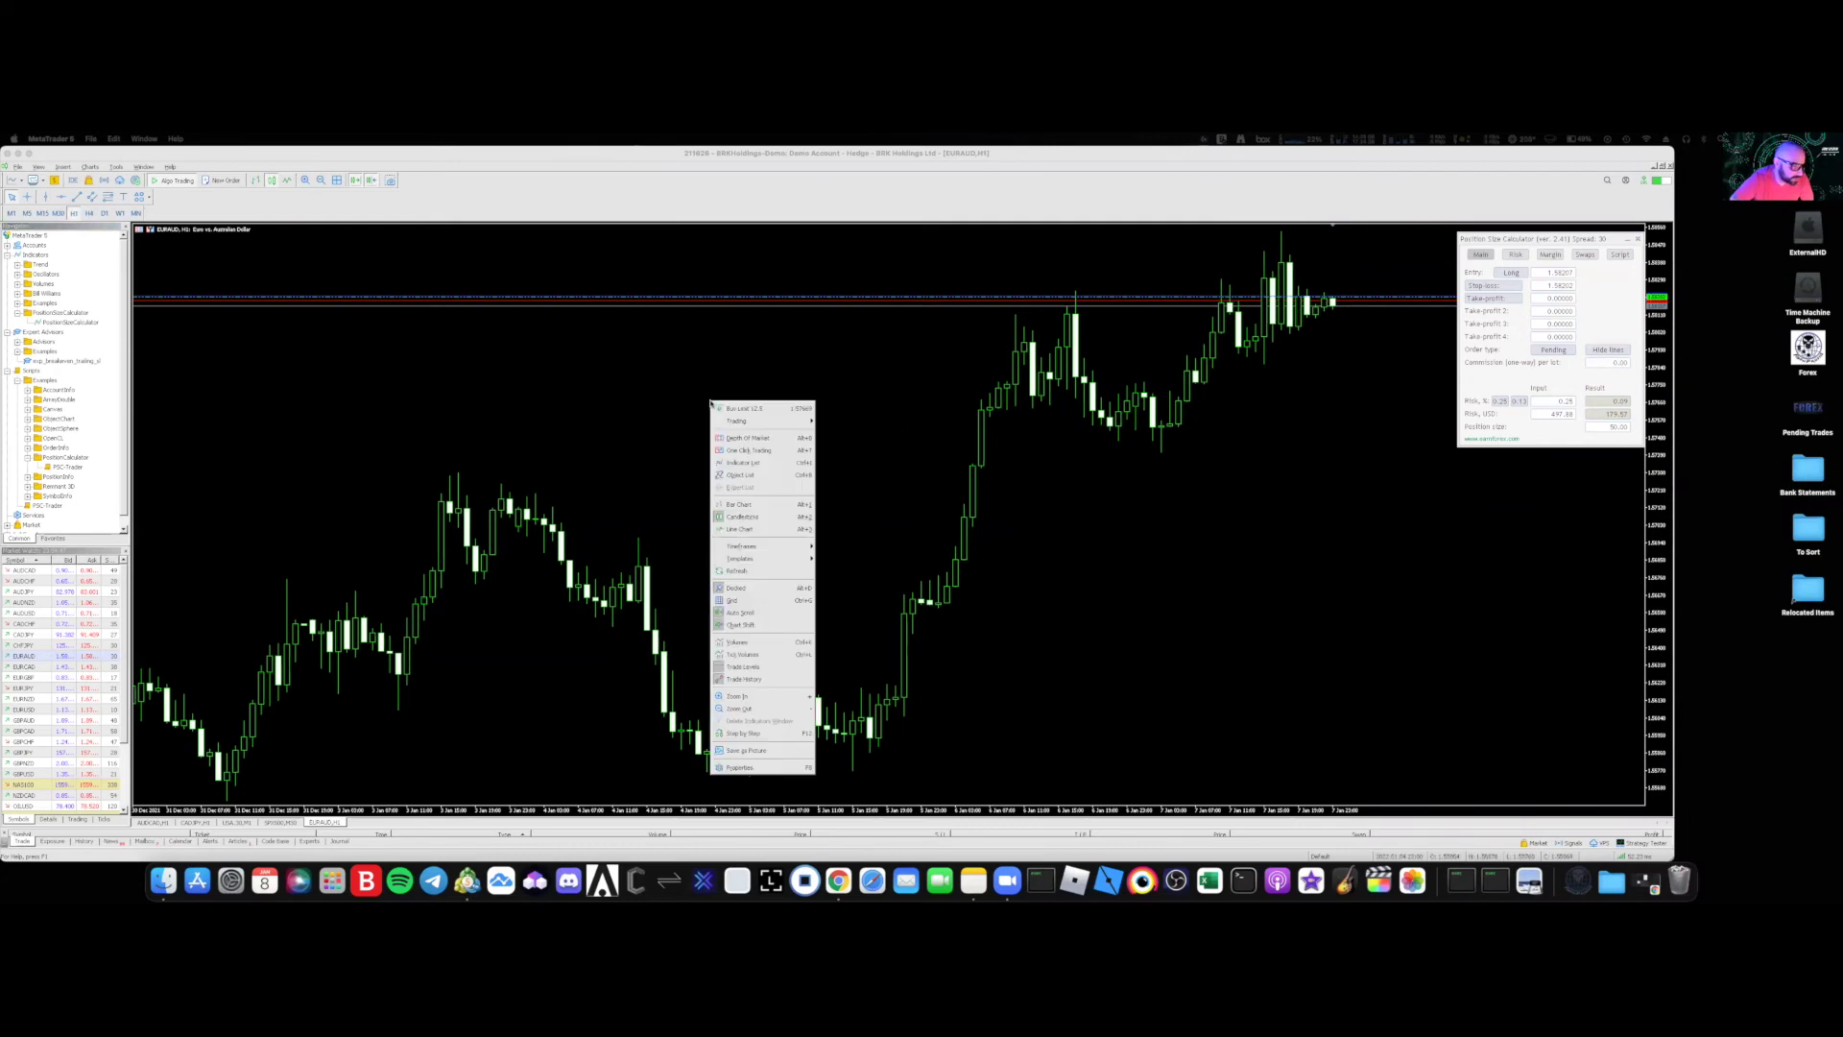
pyautogui.moveTo(761, 561)
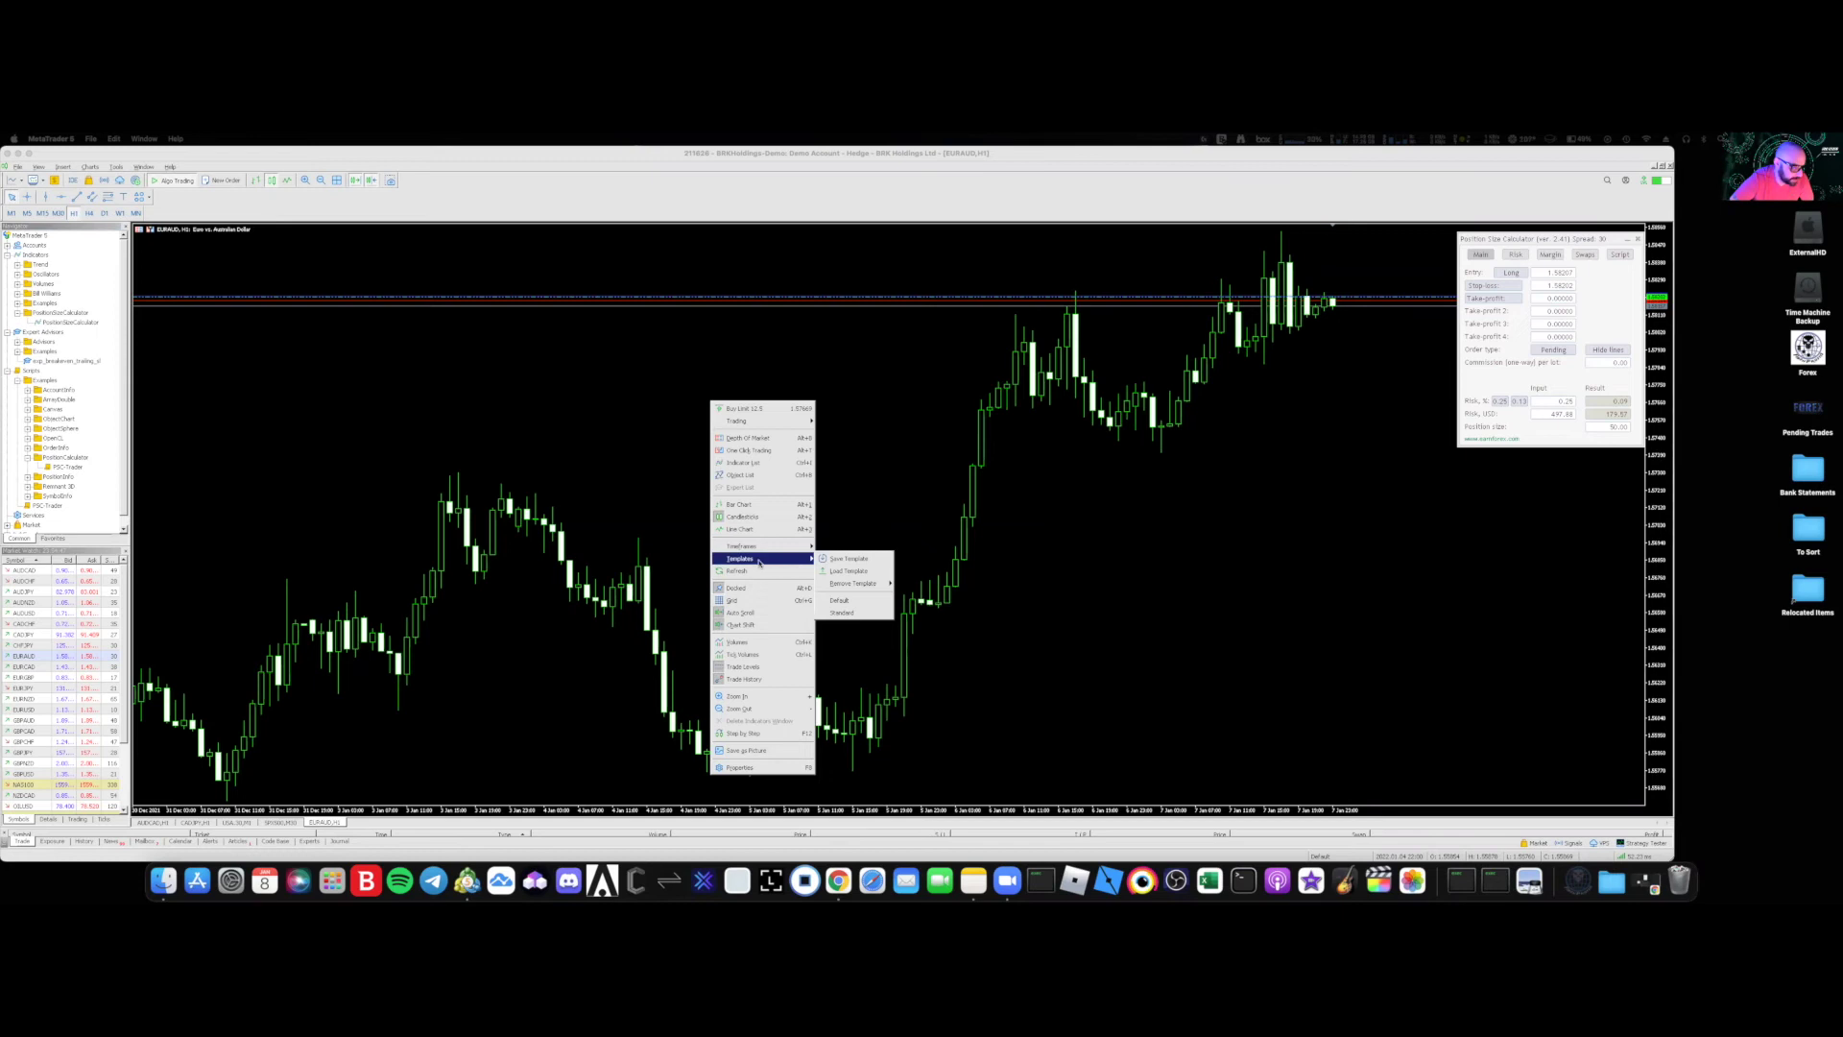
pyautogui.click(852, 559)
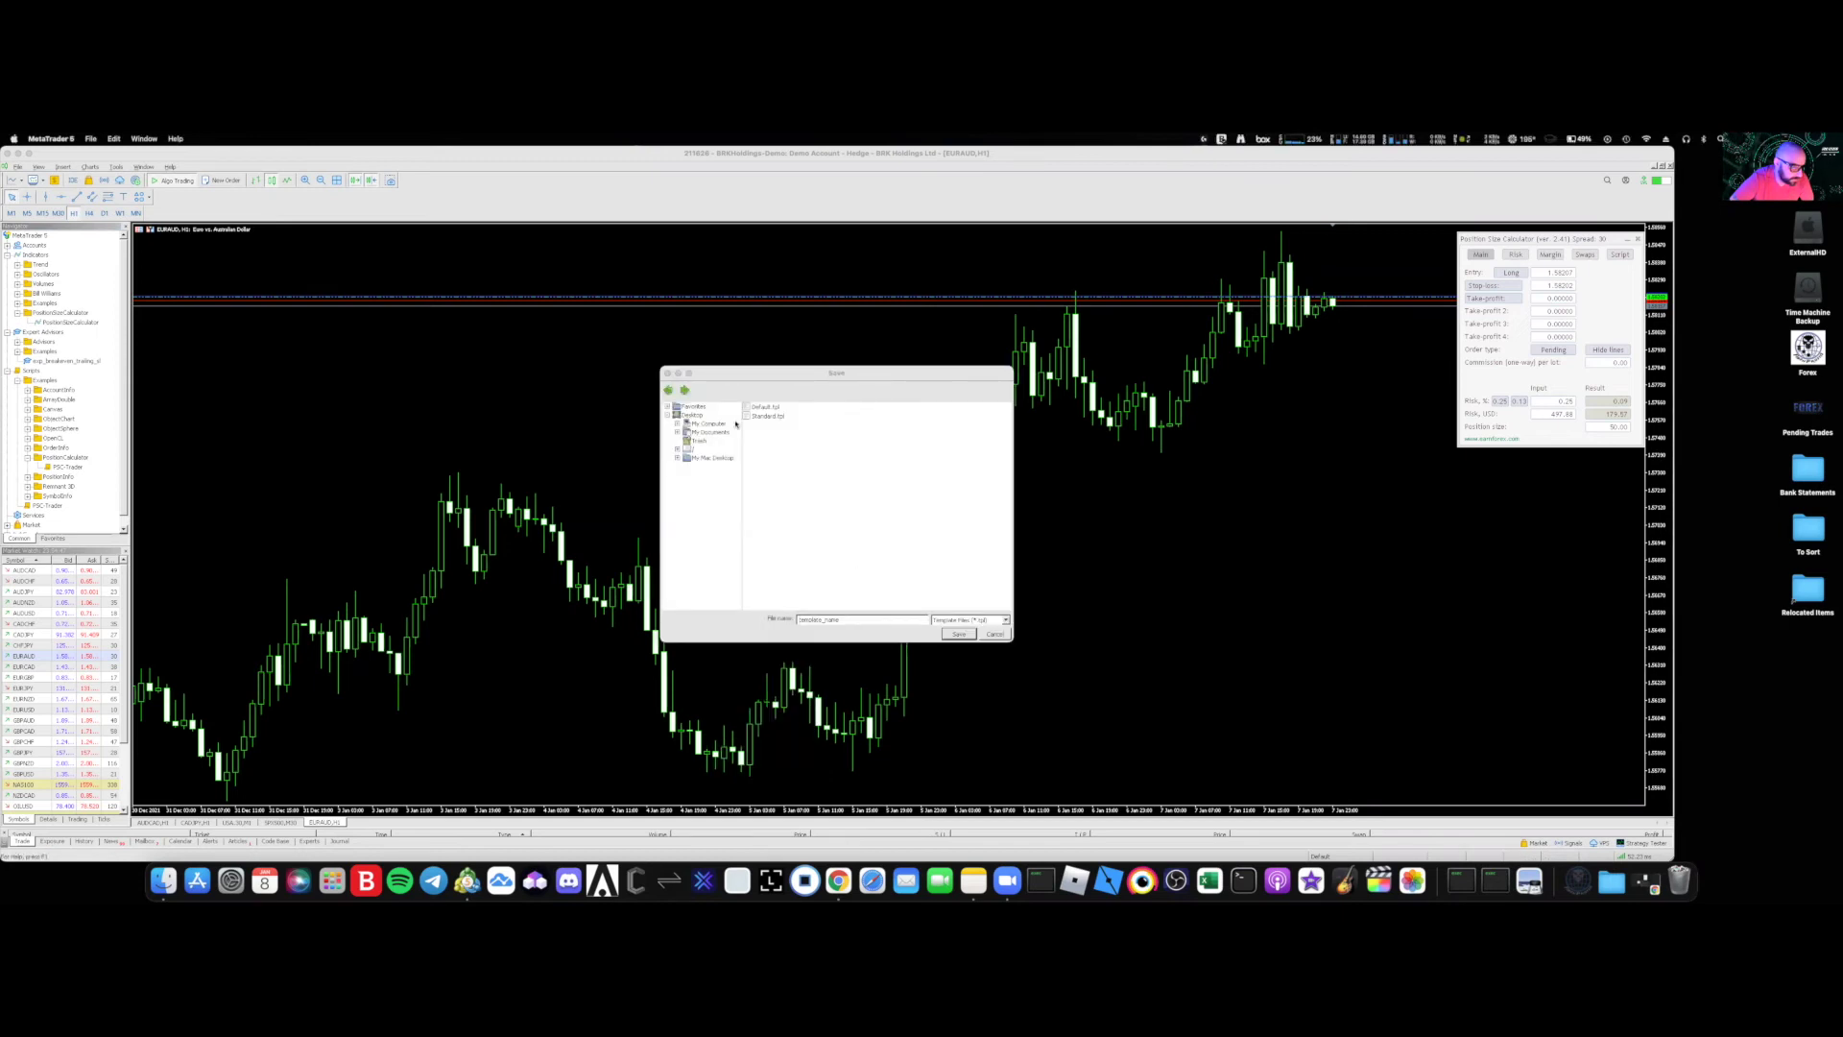
pyautogui.click(766, 407)
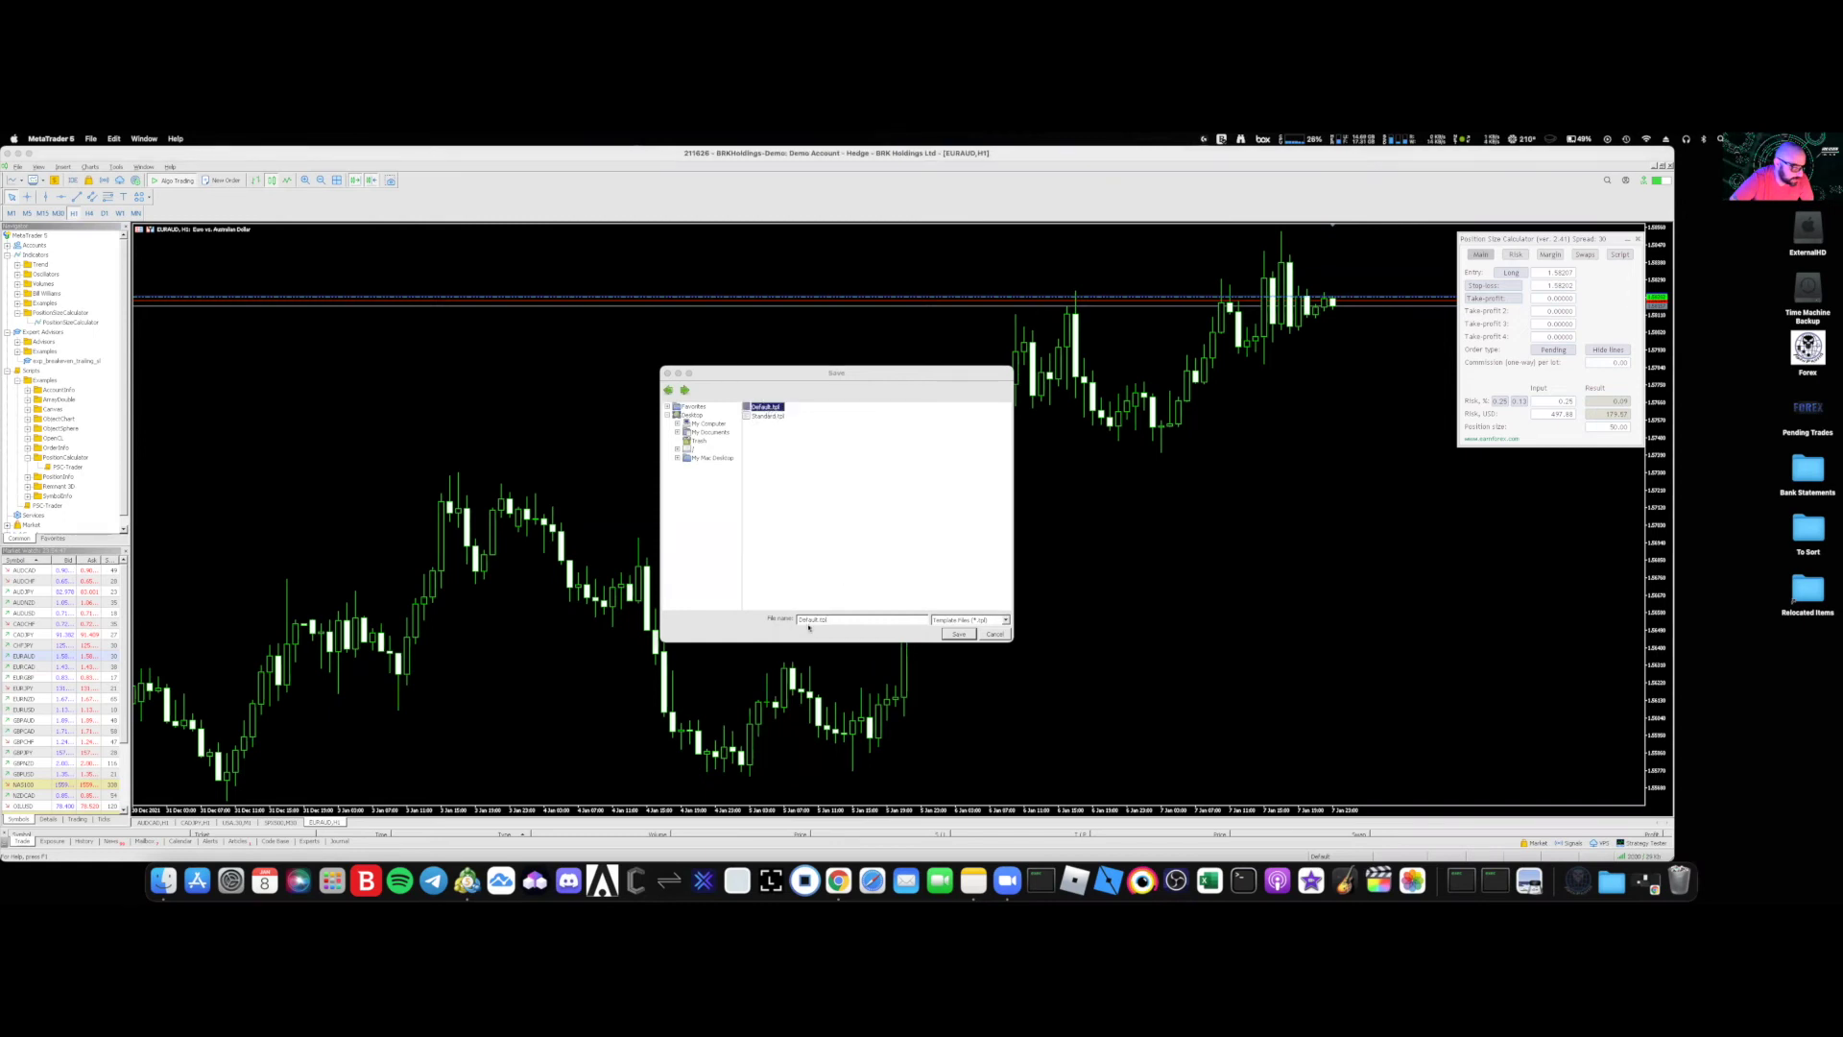
pyautogui.click(951, 633)
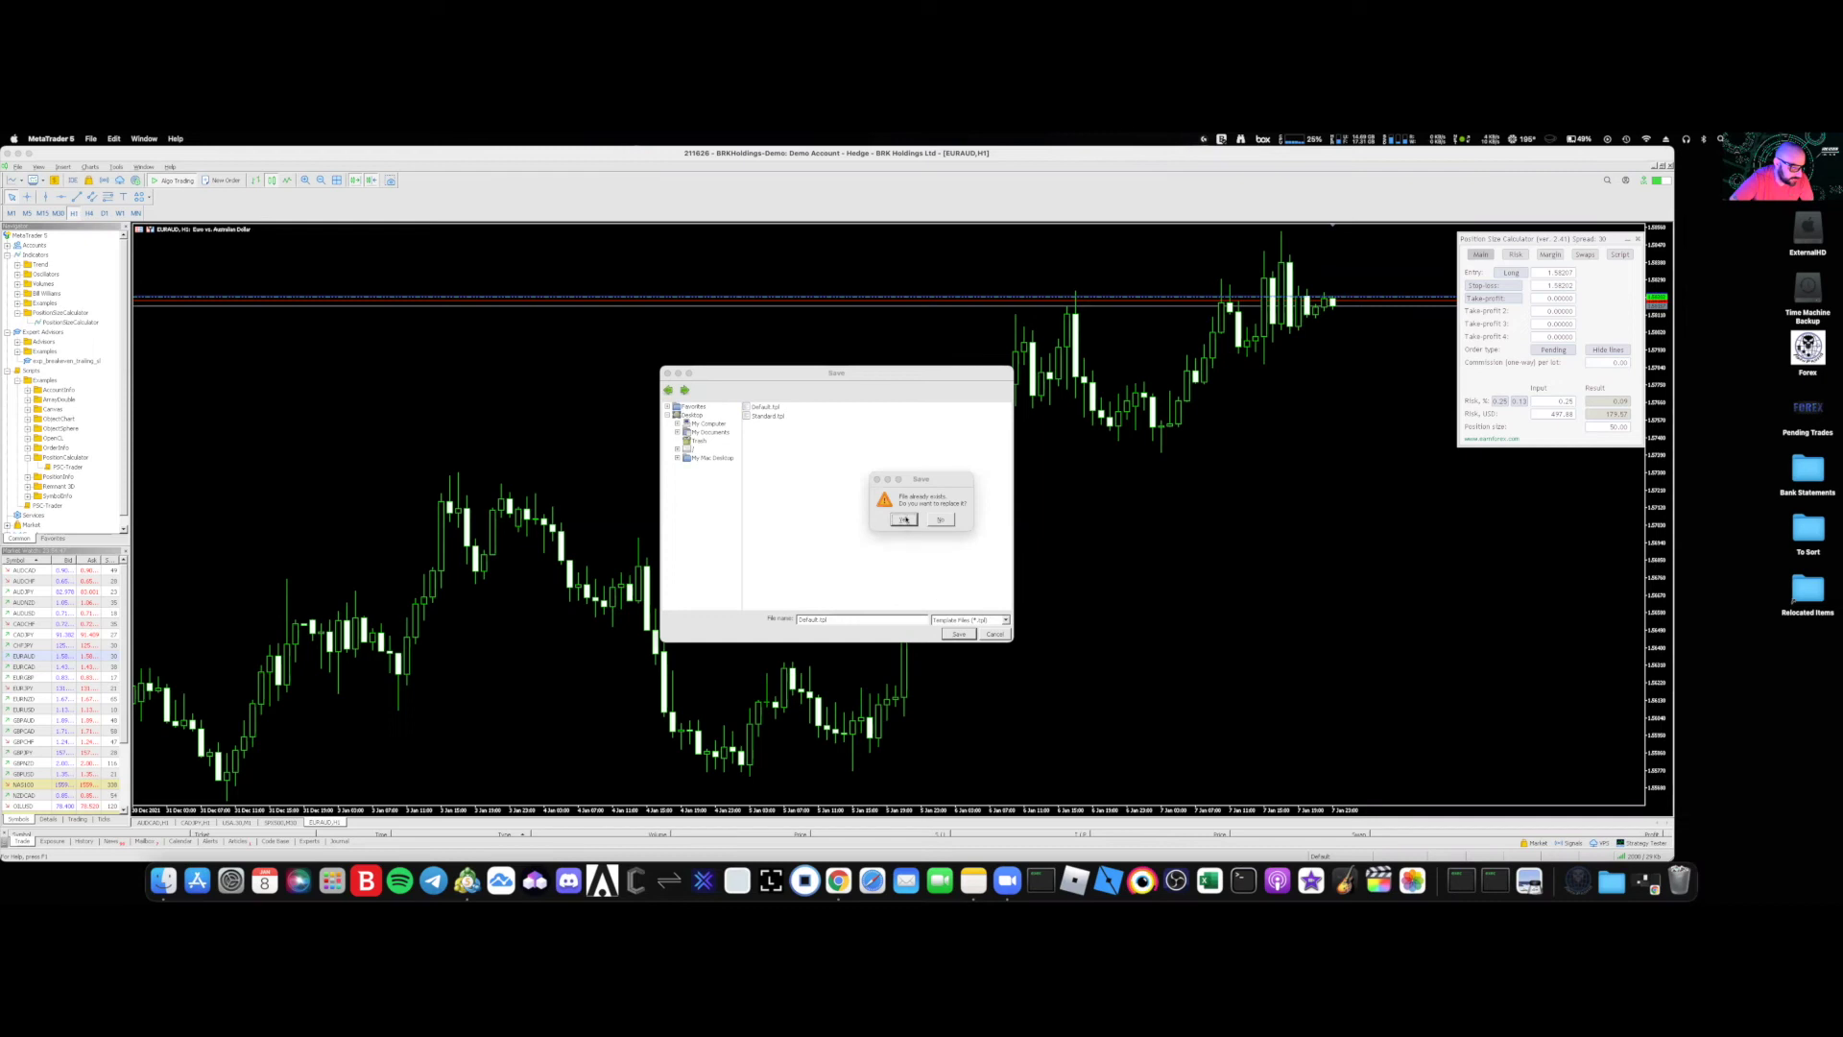
pyautogui.click(904, 519)
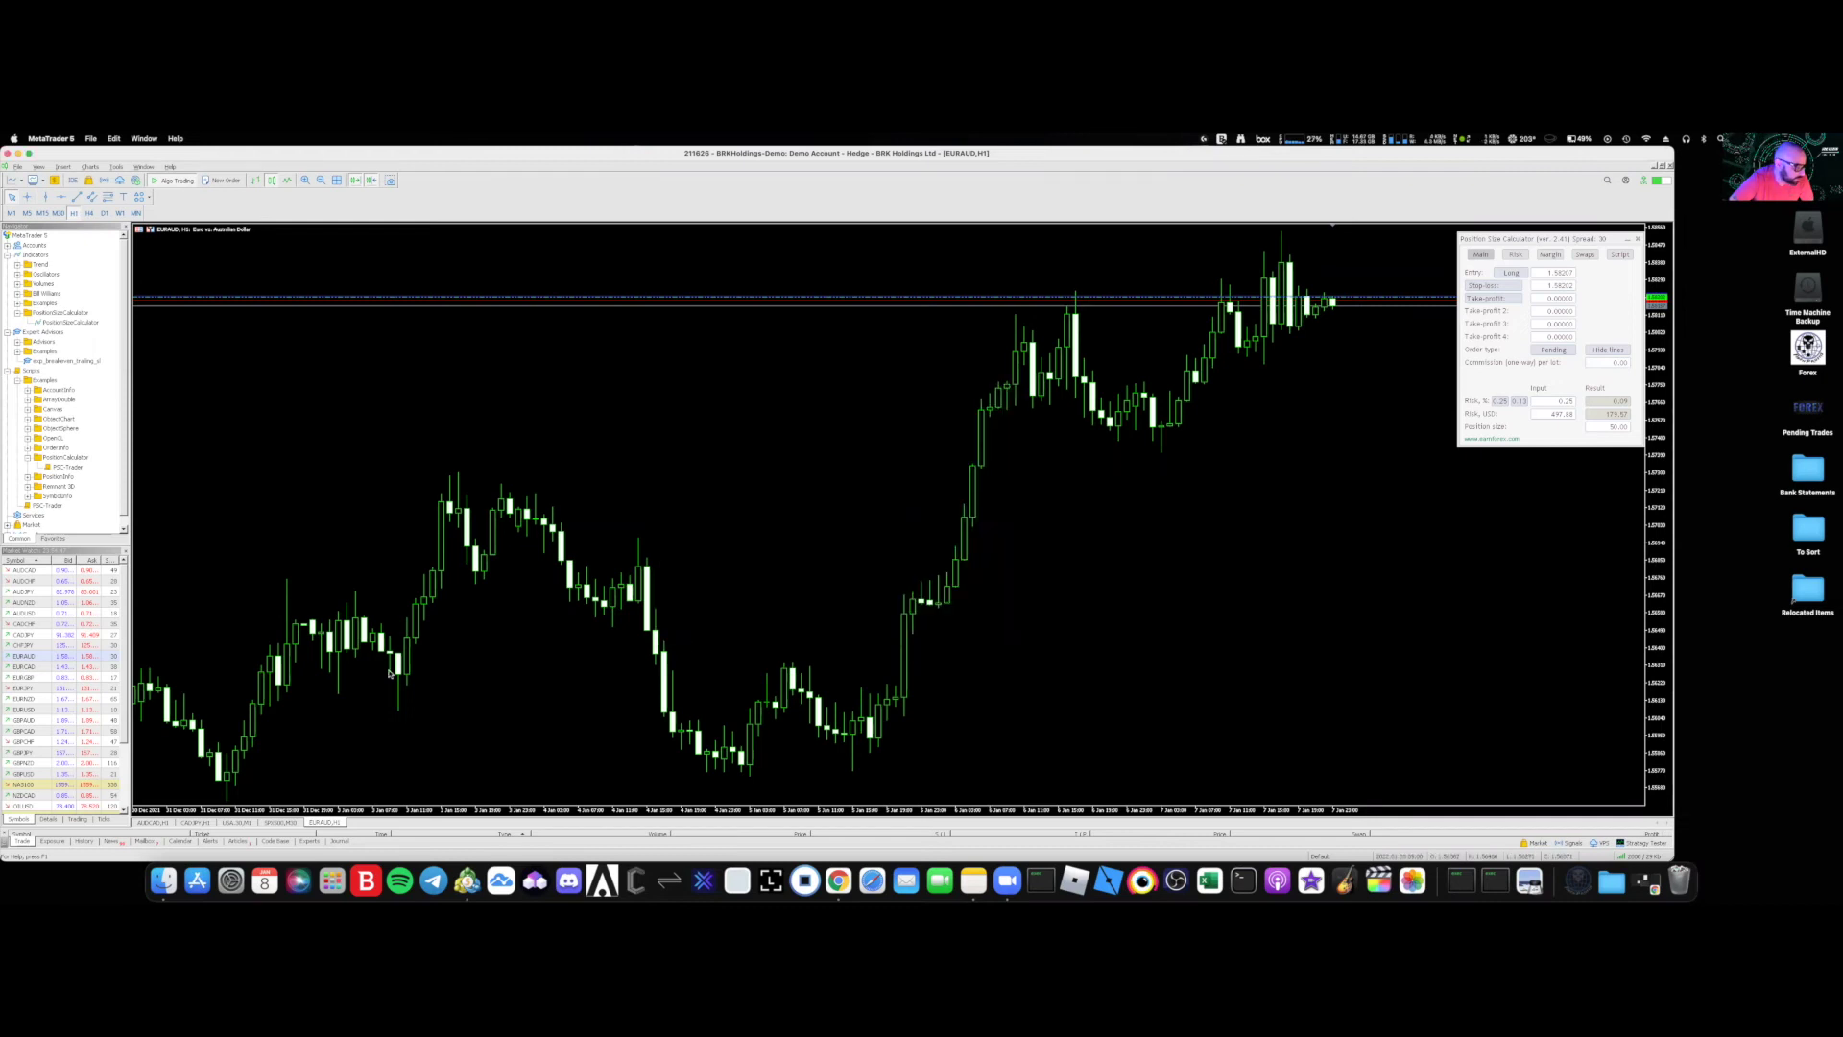
# - Open a new EURGBP chart from the market watch list
pyautogui.click(33, 677)
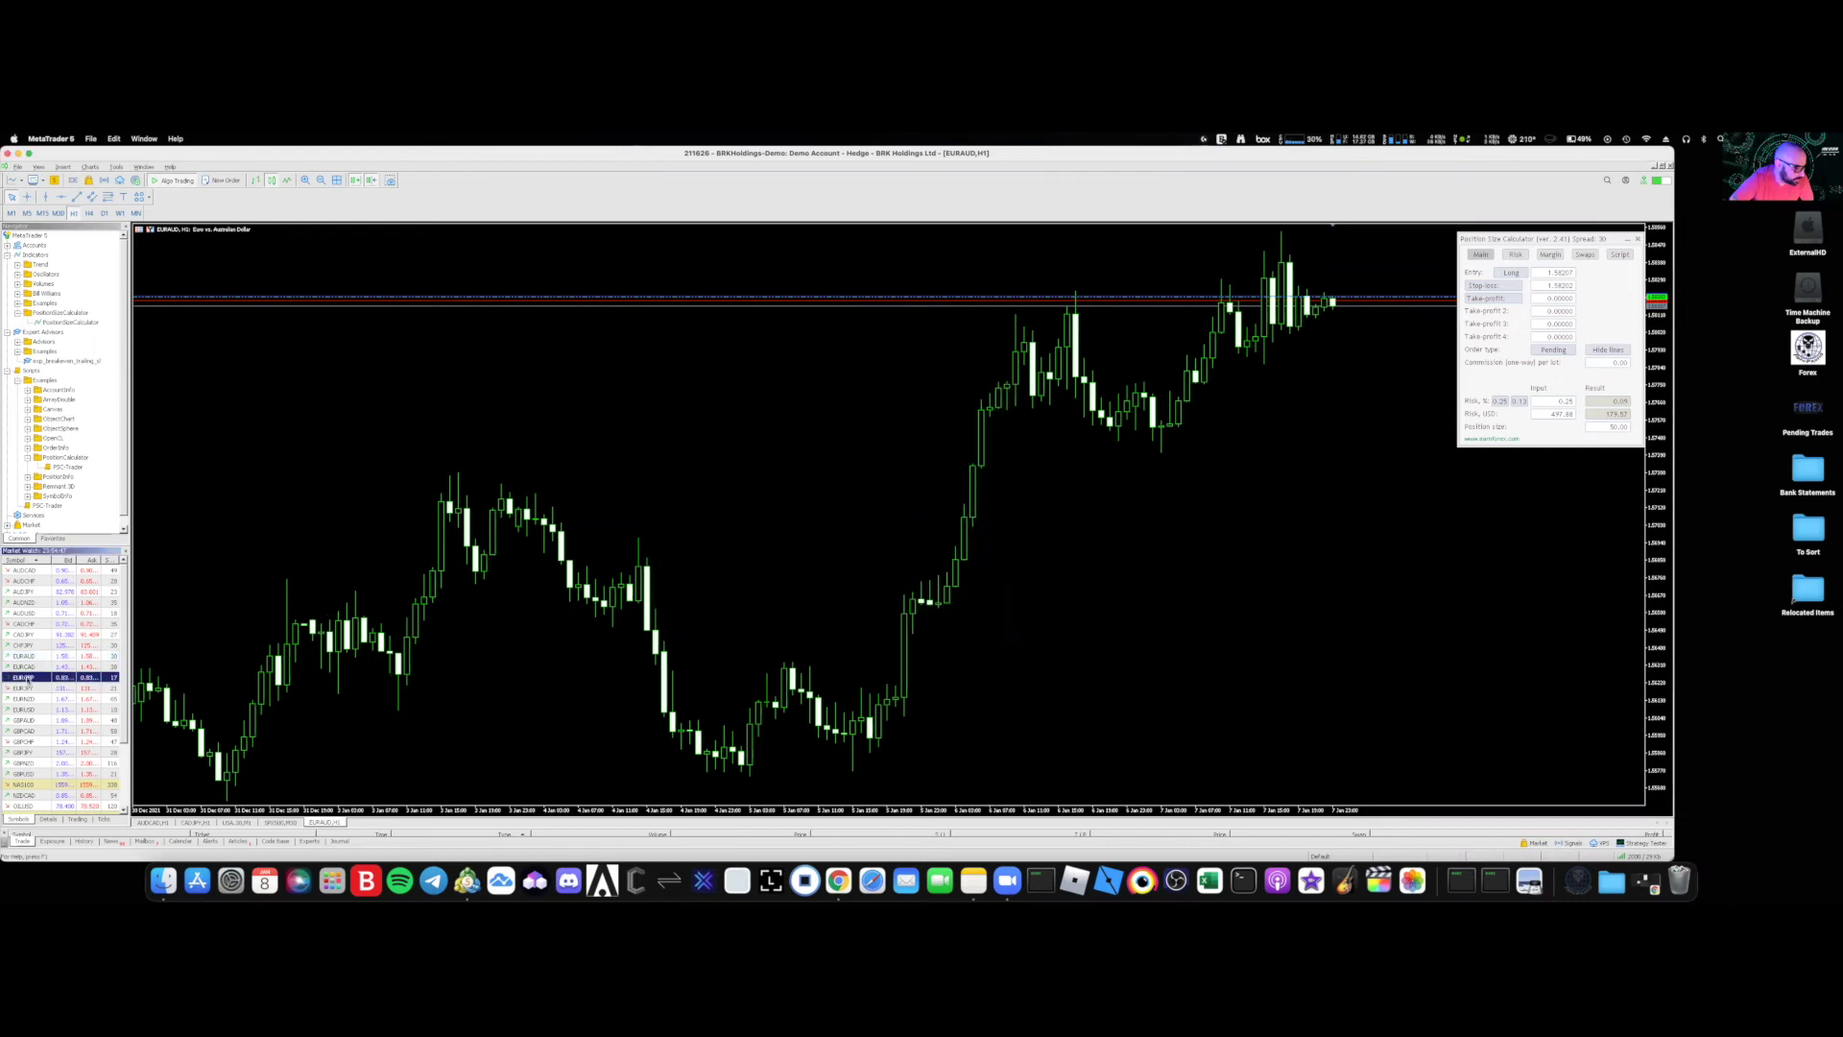
pyautogui.rightClick(34, 677)
pyautogui.click(62, 629)
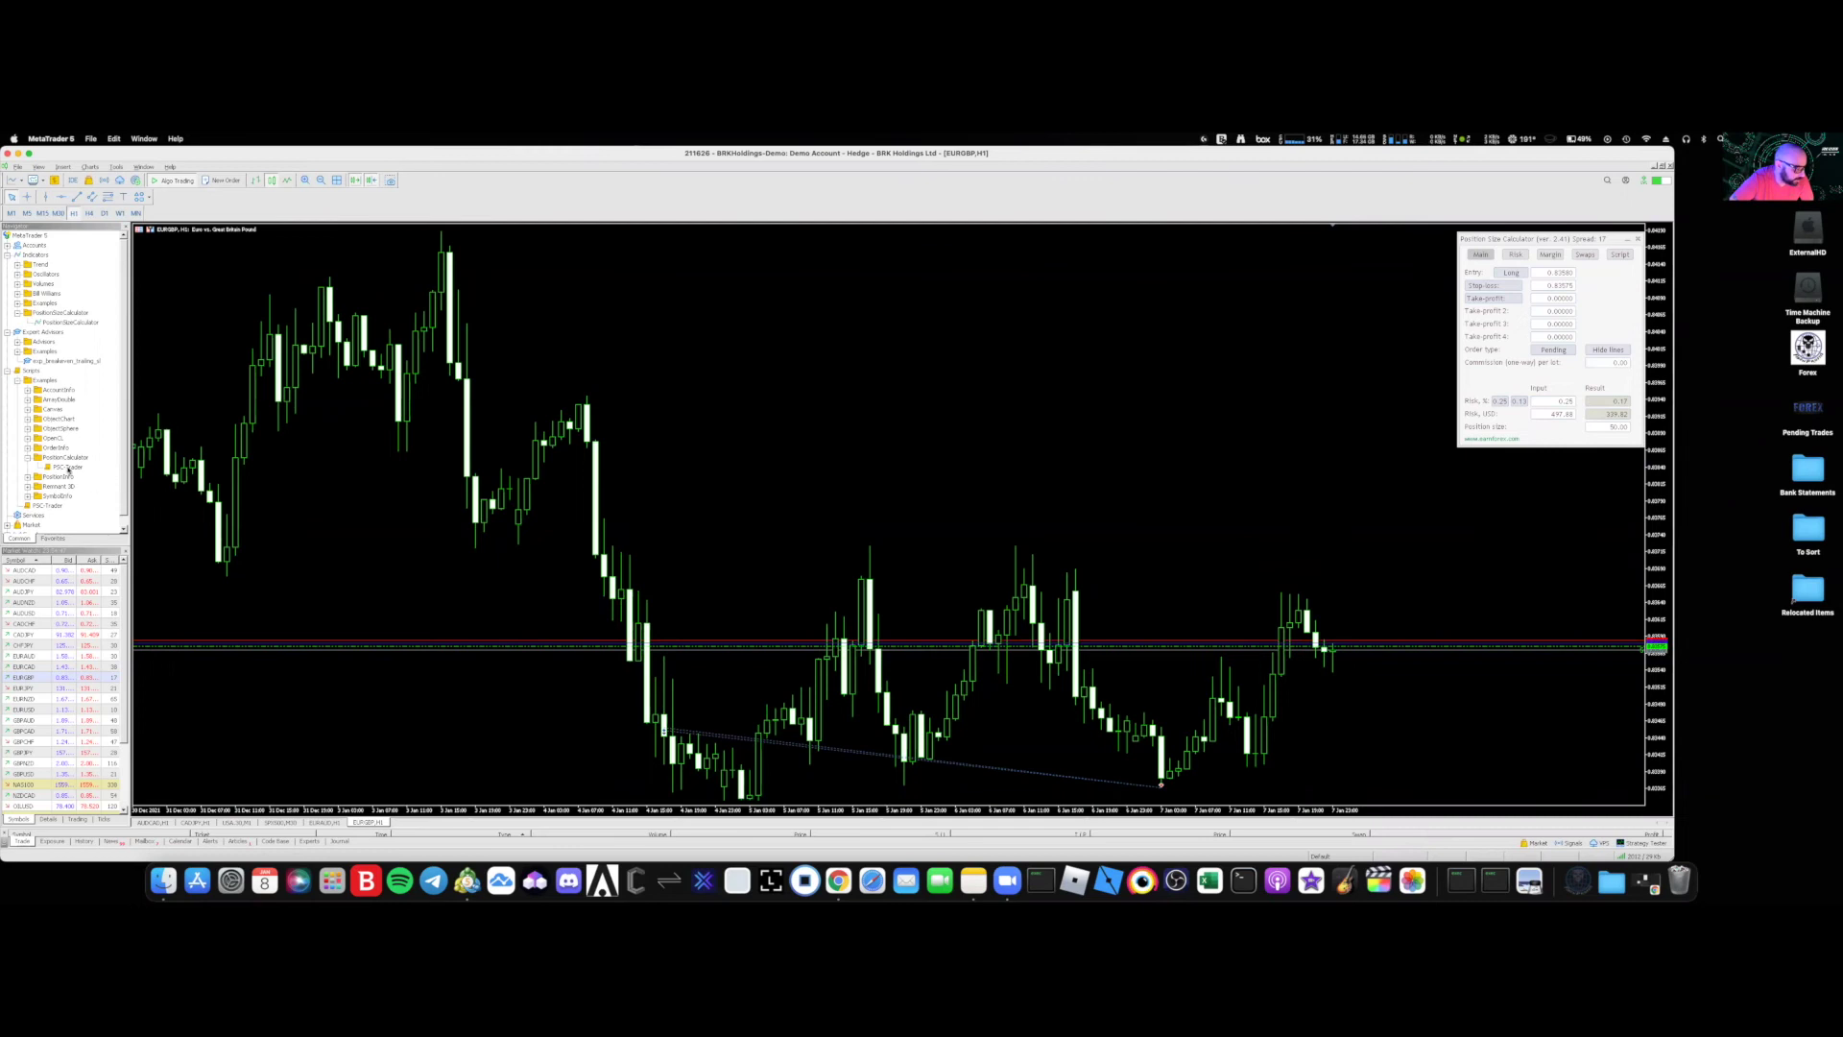
# - Add the PositionSizeCalculator indicator to the Navigator favorites and return to the full Navigator tree
pyautogui.rightClick(61, 324)
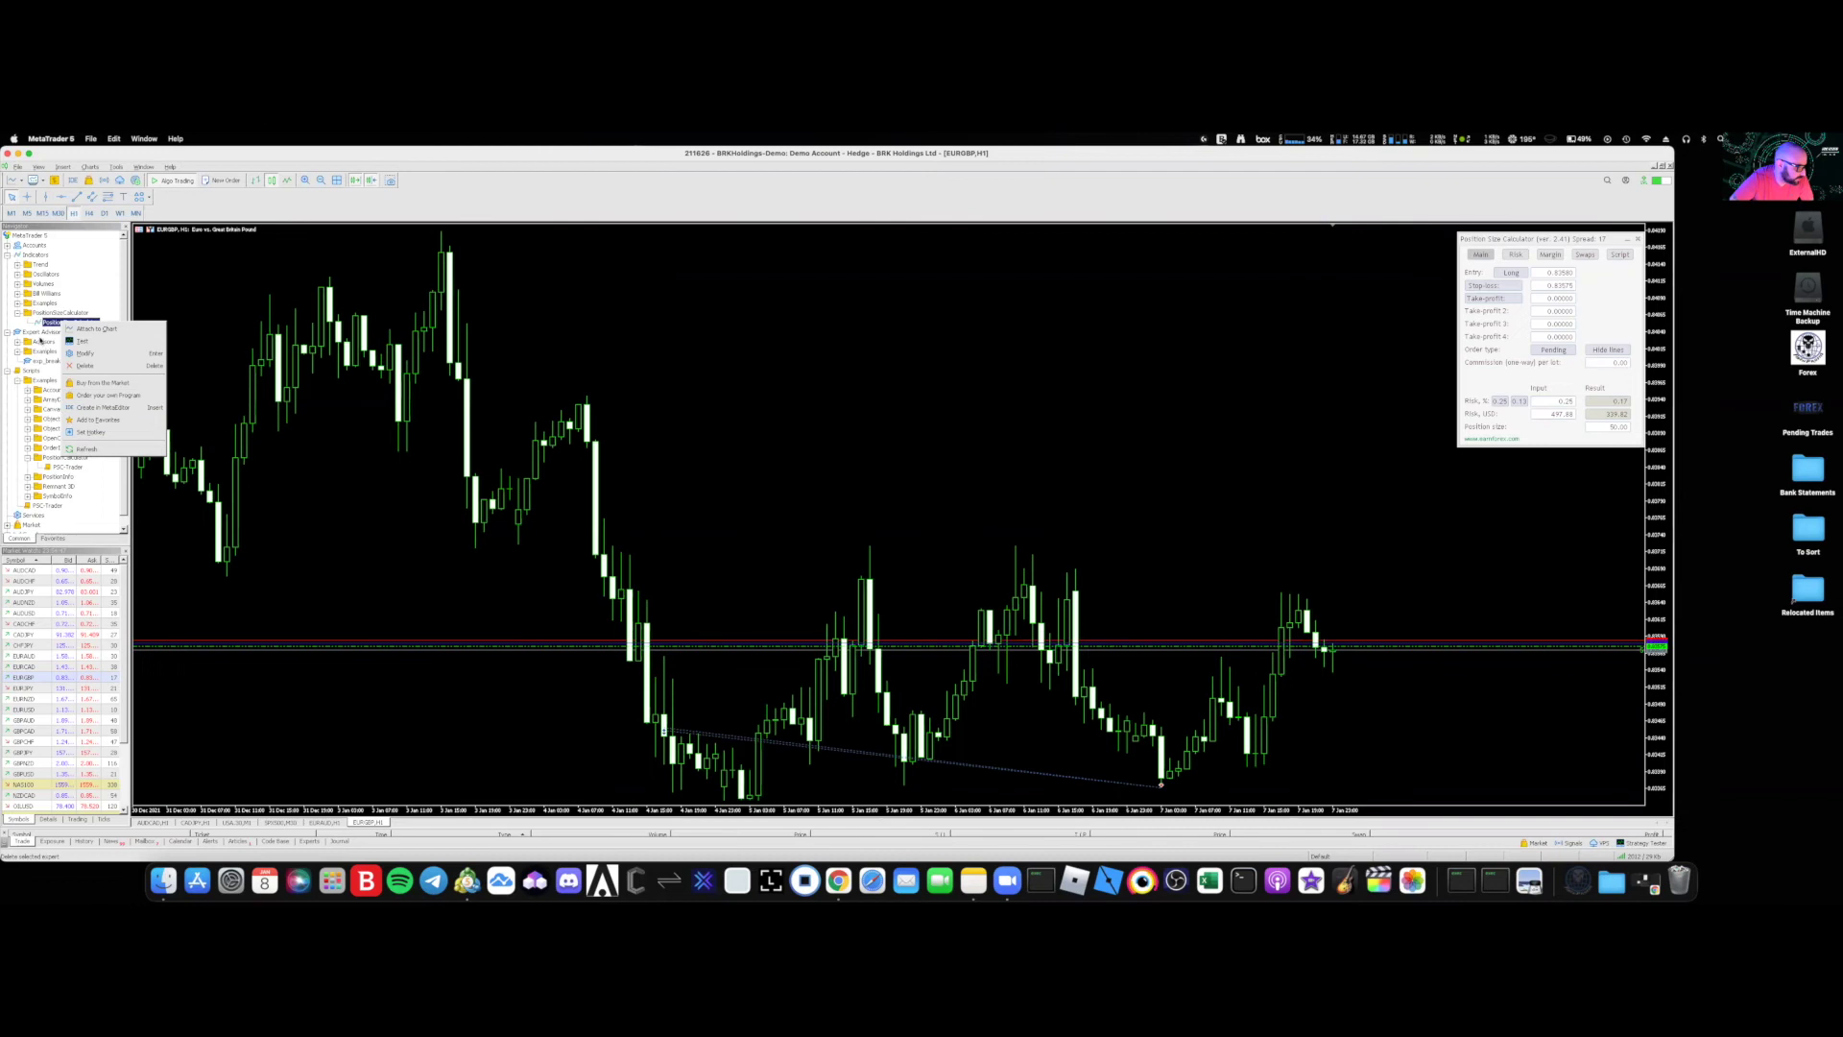
pyautogui.click(98, 420)
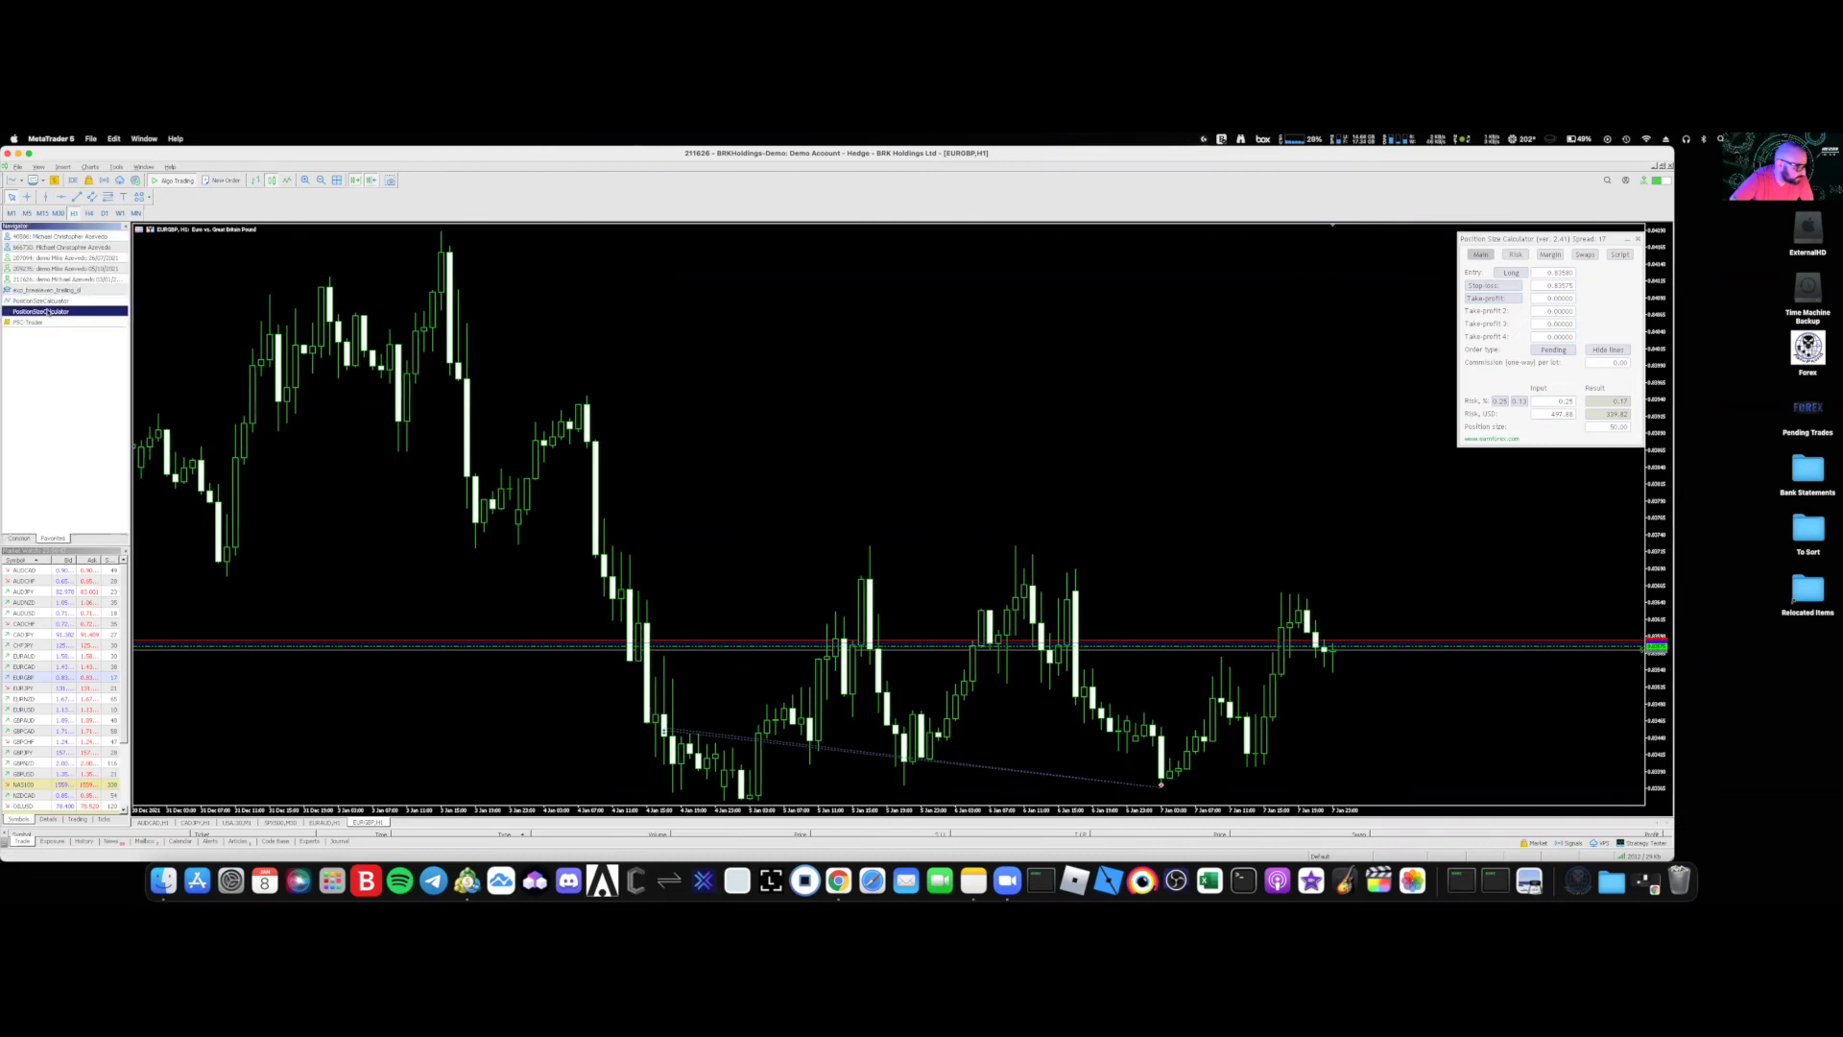
pyautogui.click(21, 539)
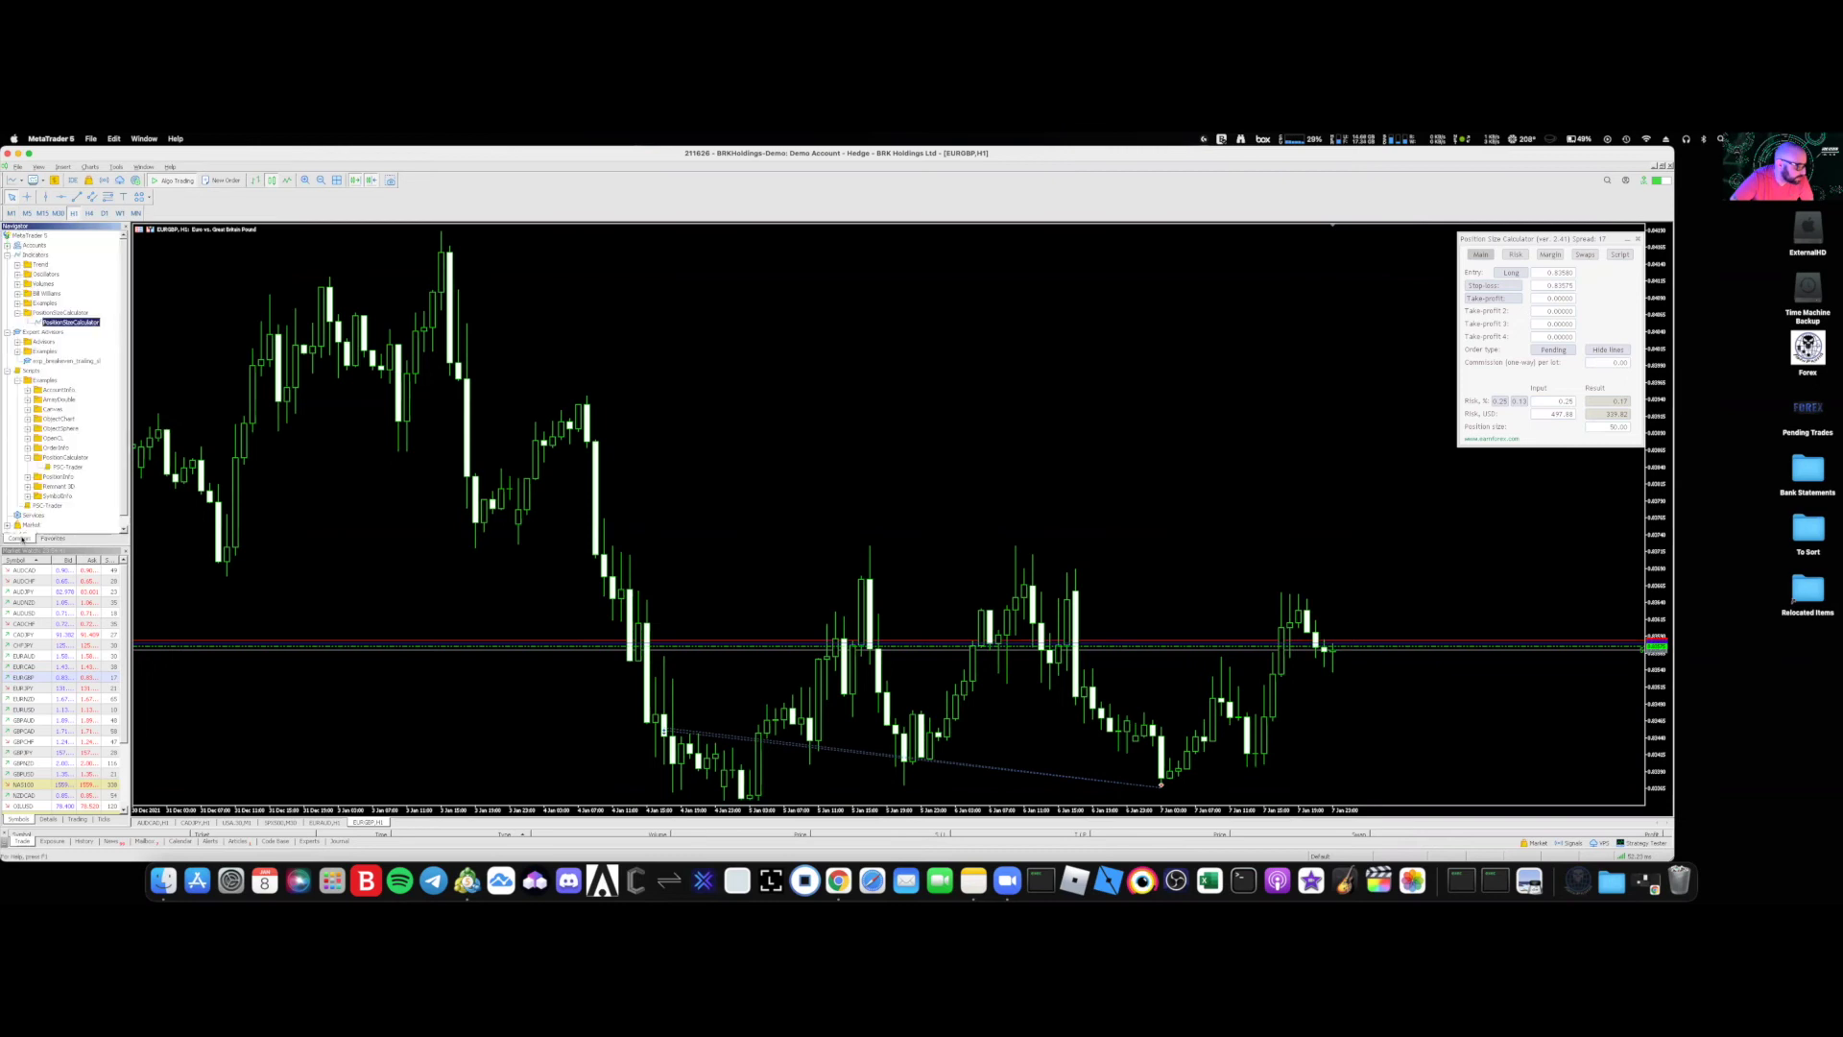
# - Run the PSC-Trader script on the EURGBP chart, cancel its order confirmation and show the calculator's script settings
pyautogui.click(48, 507)
pyautogui.rightClick(51, 509)
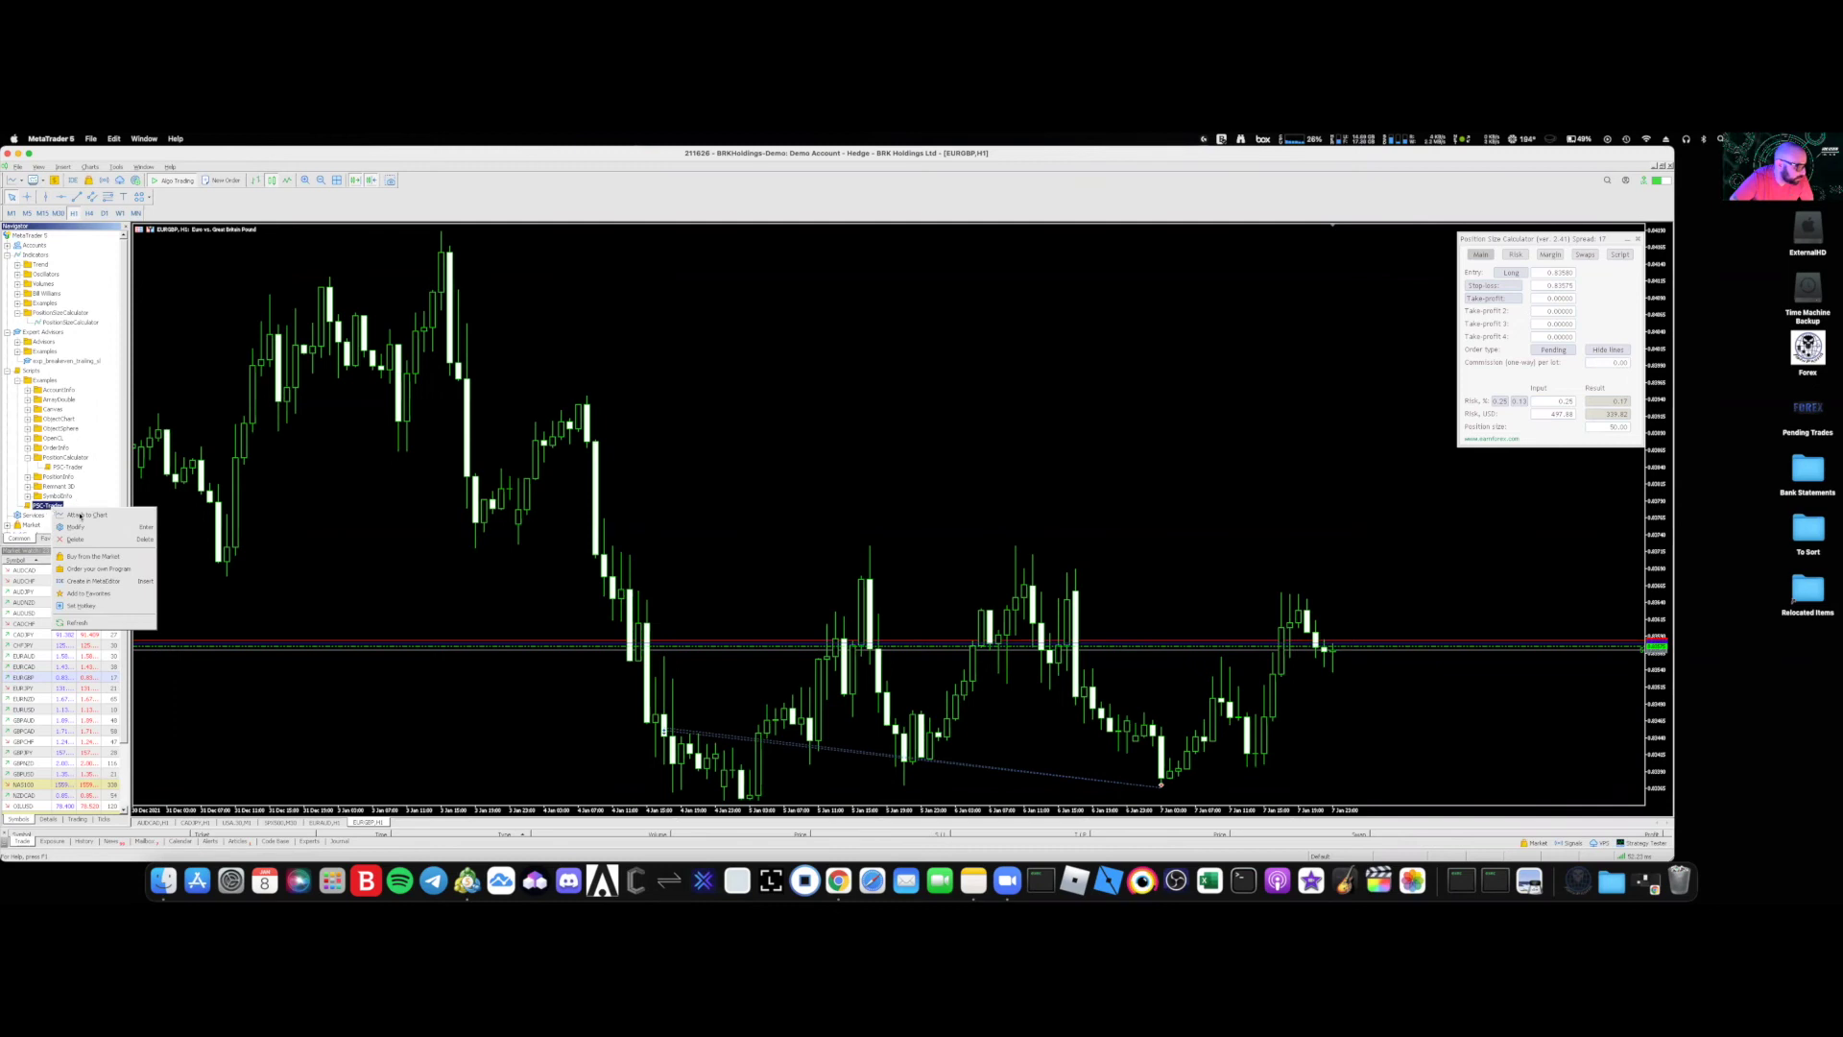
pyautogui.click(98, 487)
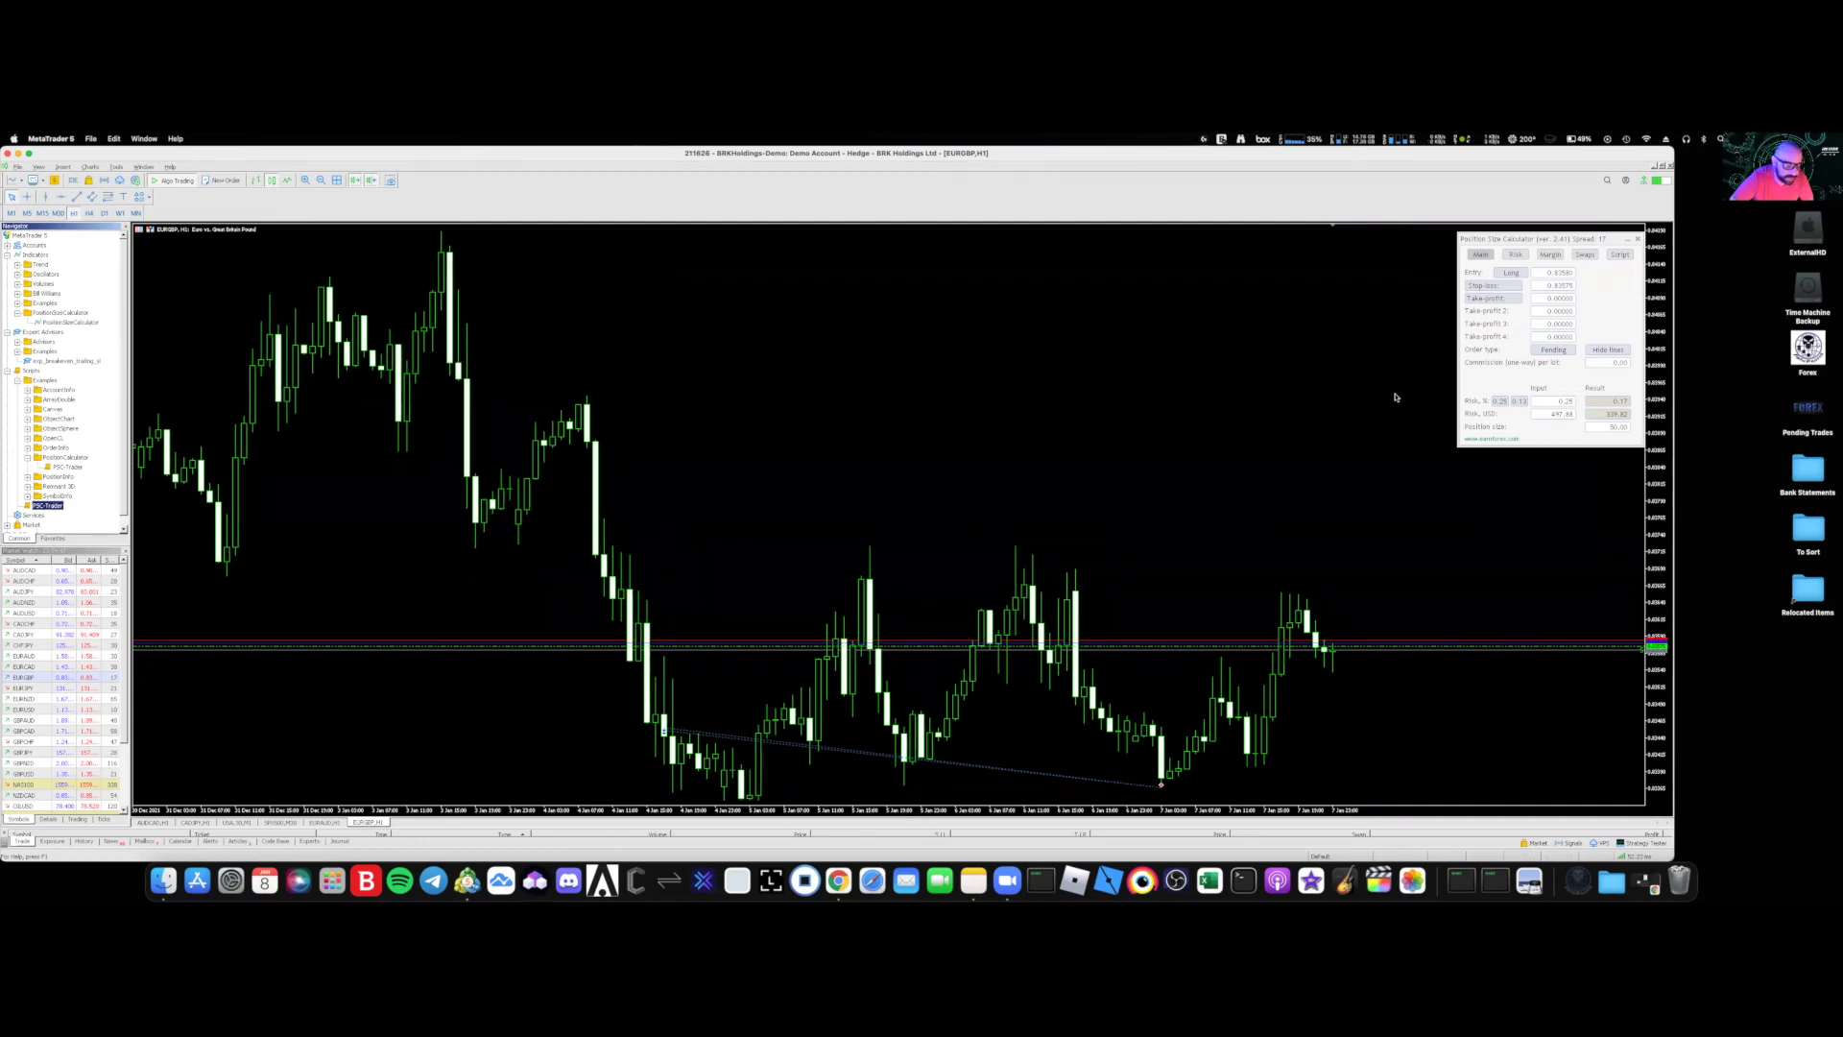
pyautogui.moveTo(1394, 397); pyautogui.dragTo(1395, 398)
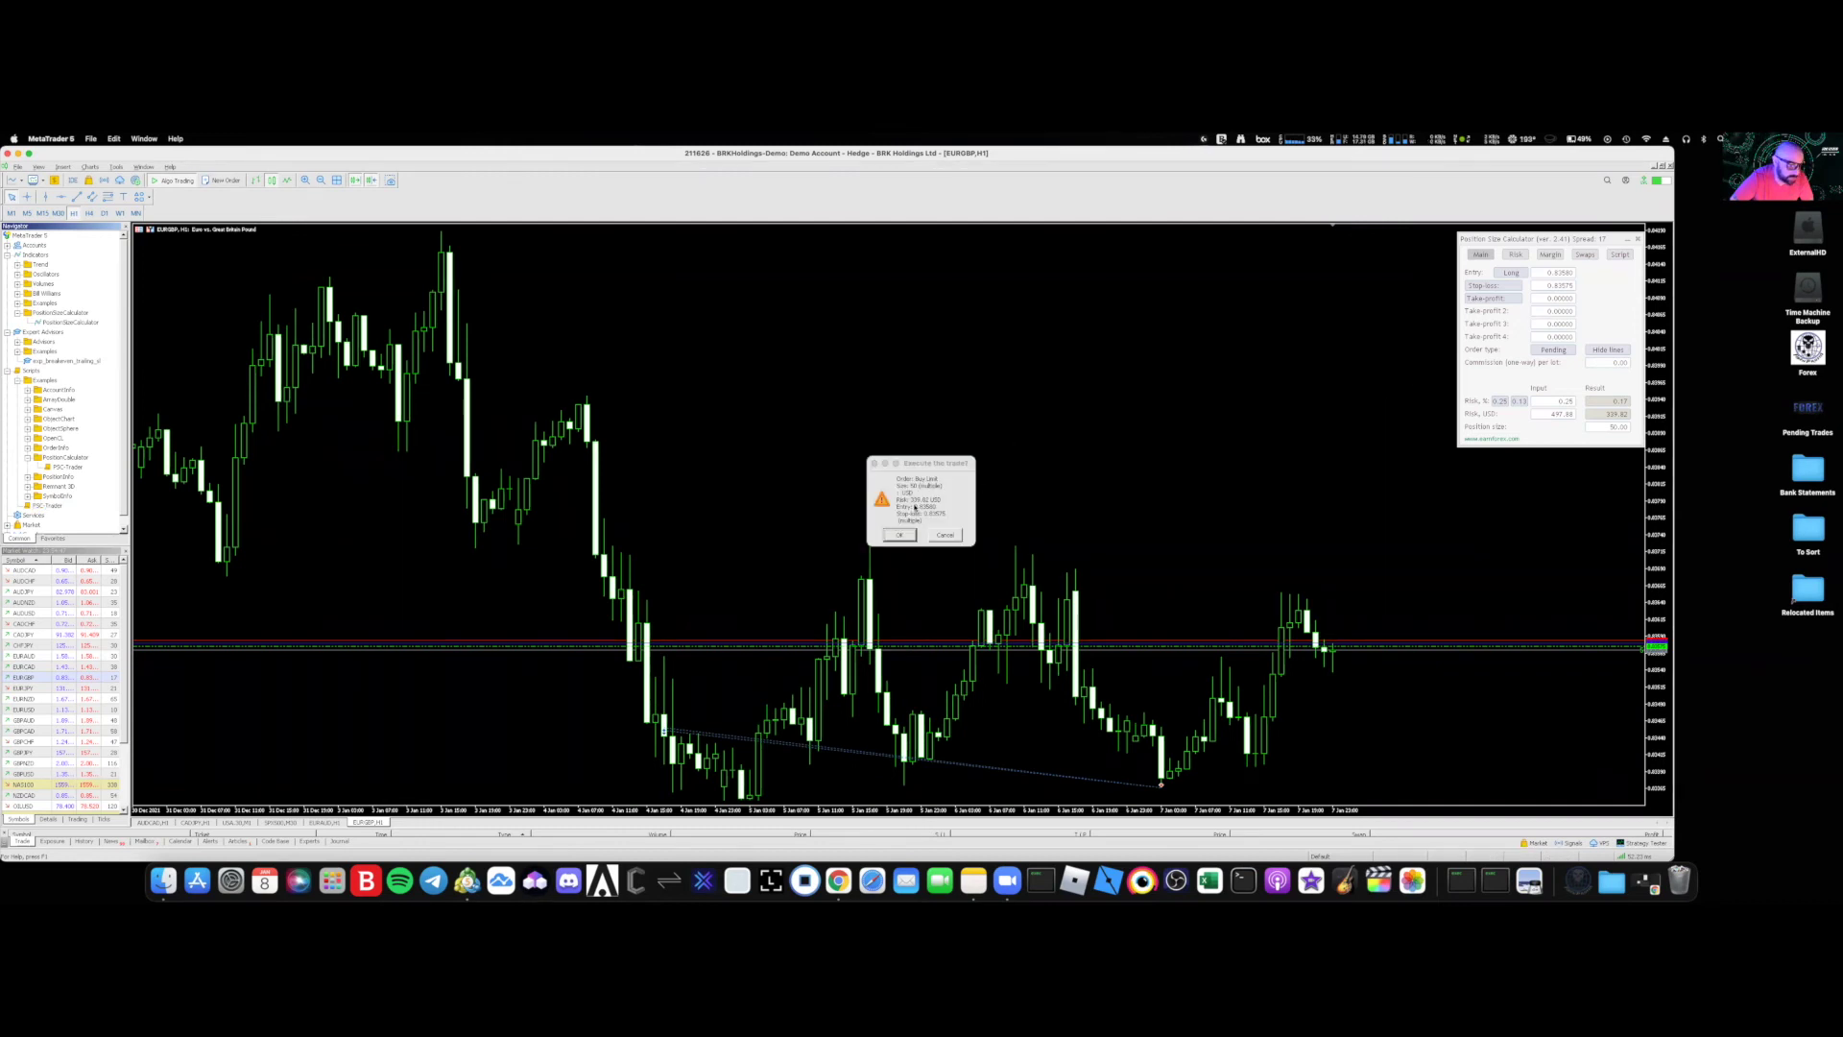
pyautogui.click(936, 539)
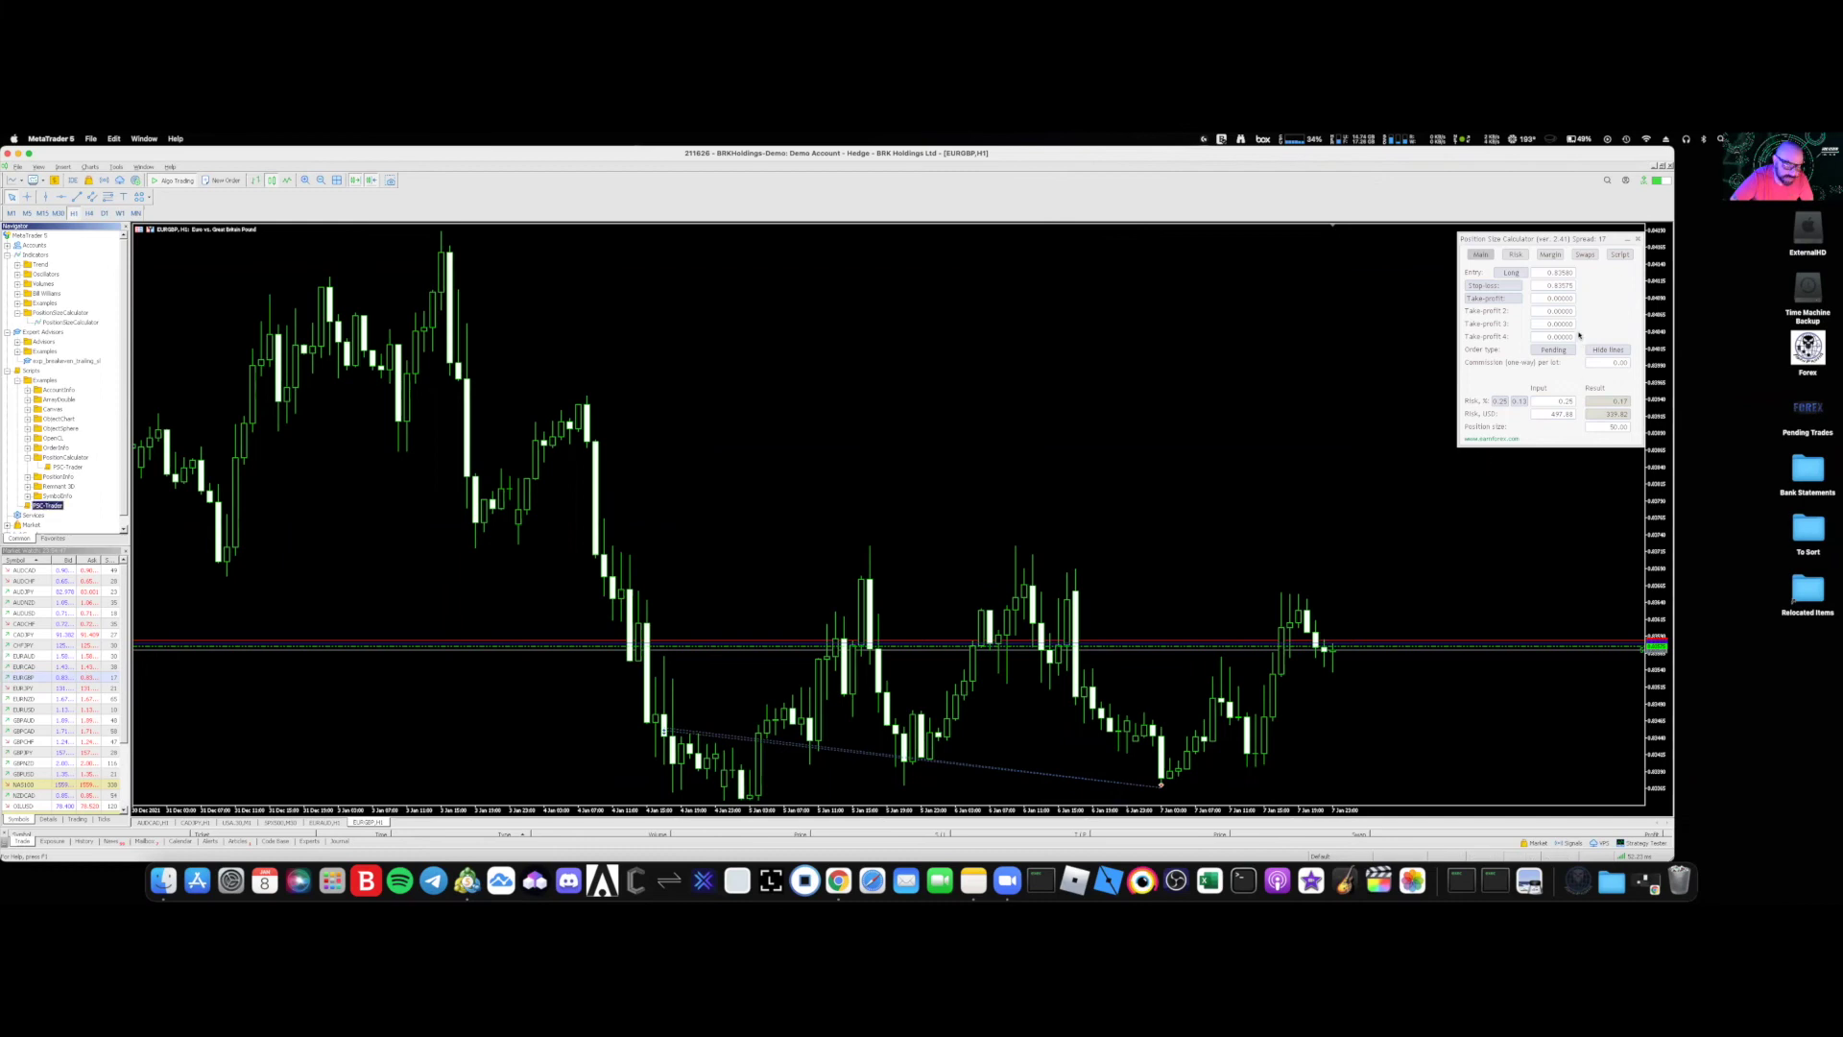
pyautogui.click(1616, 255)
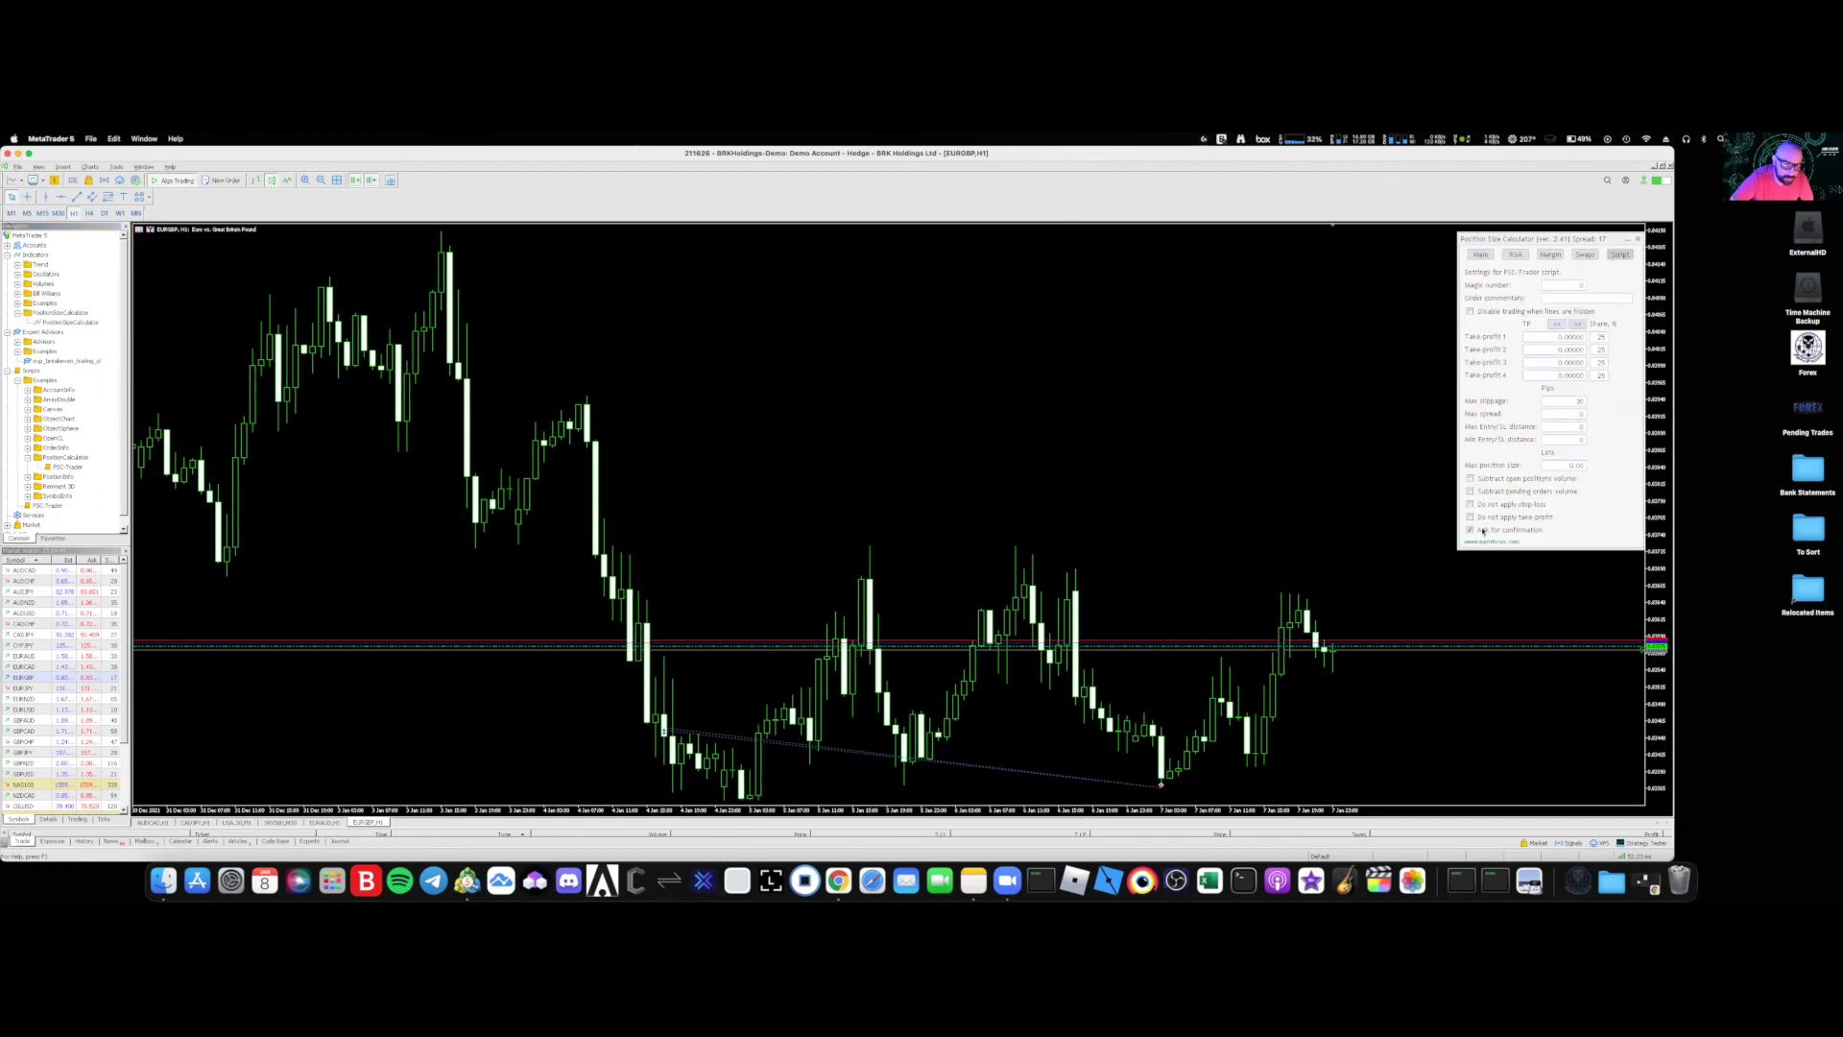
# - Open the Navigator hotkeys for the PSC-Trader script and clear the hotkey assigned to the upper PSC-Trader entry
pyautogui.rightClick(44, 505)
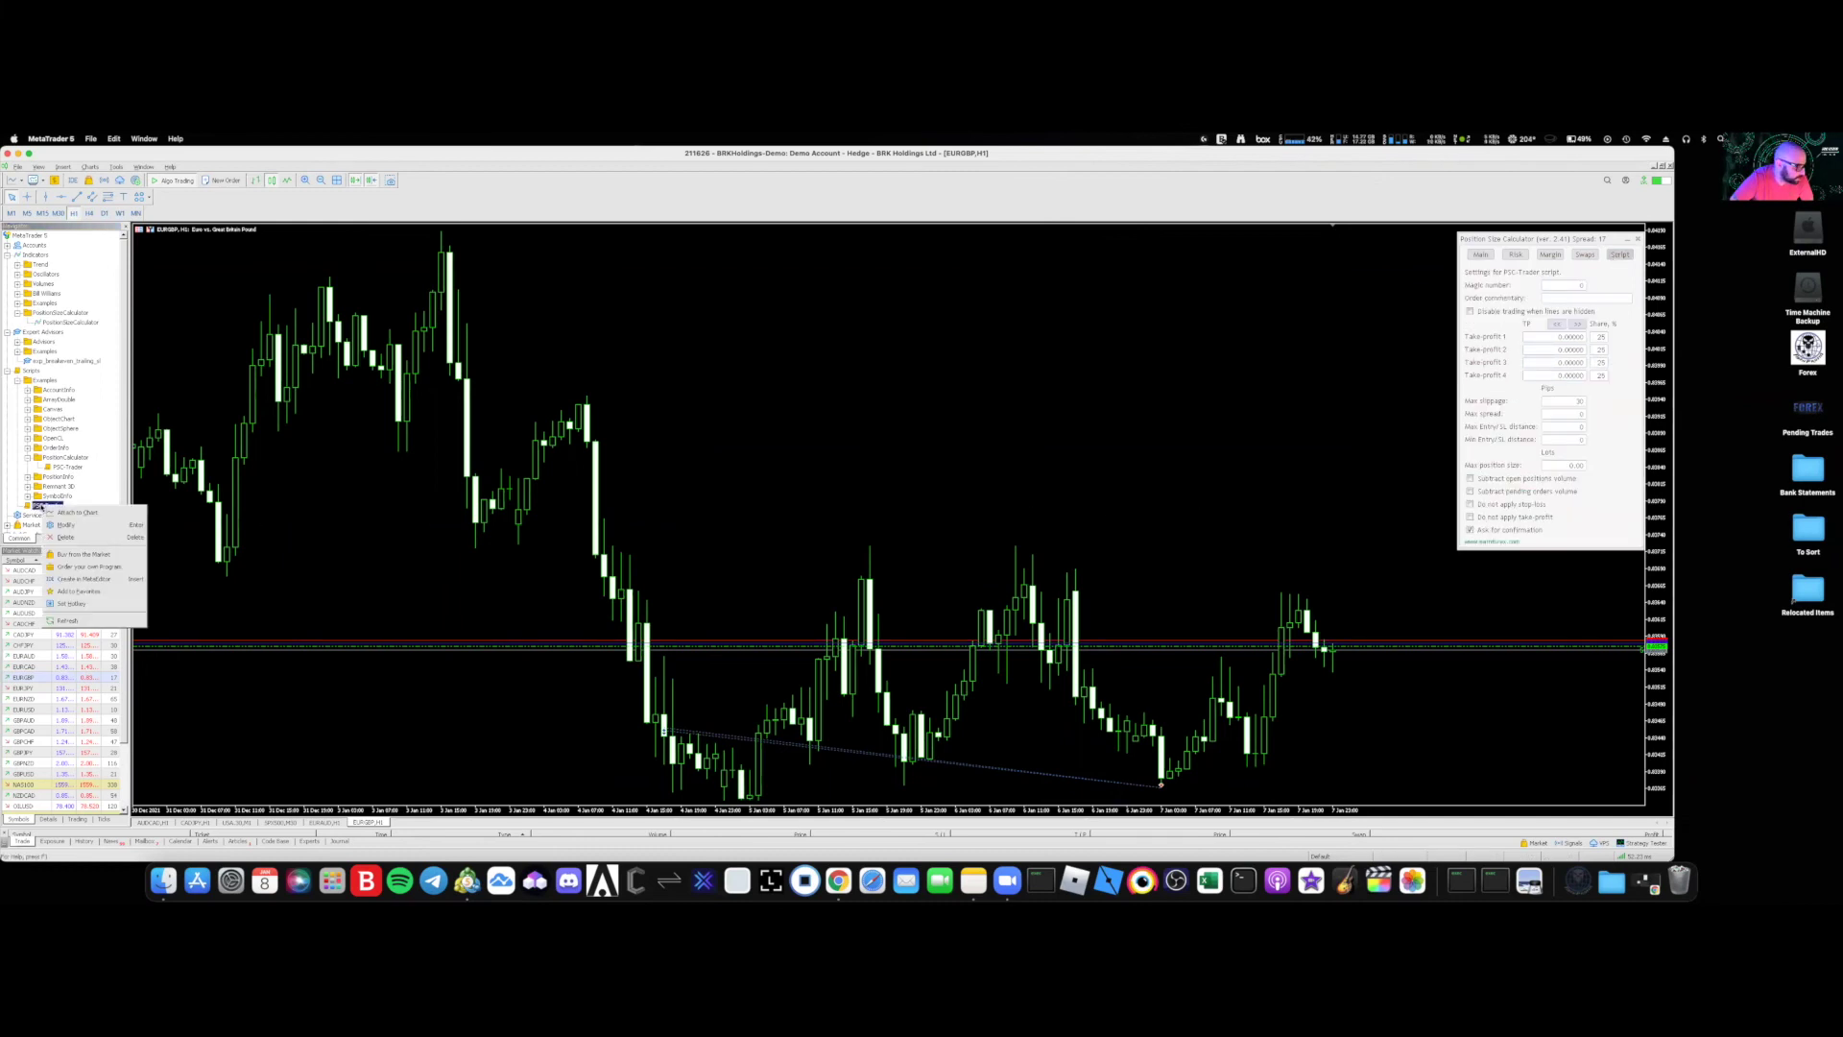
pyautogui.click(79, 591)
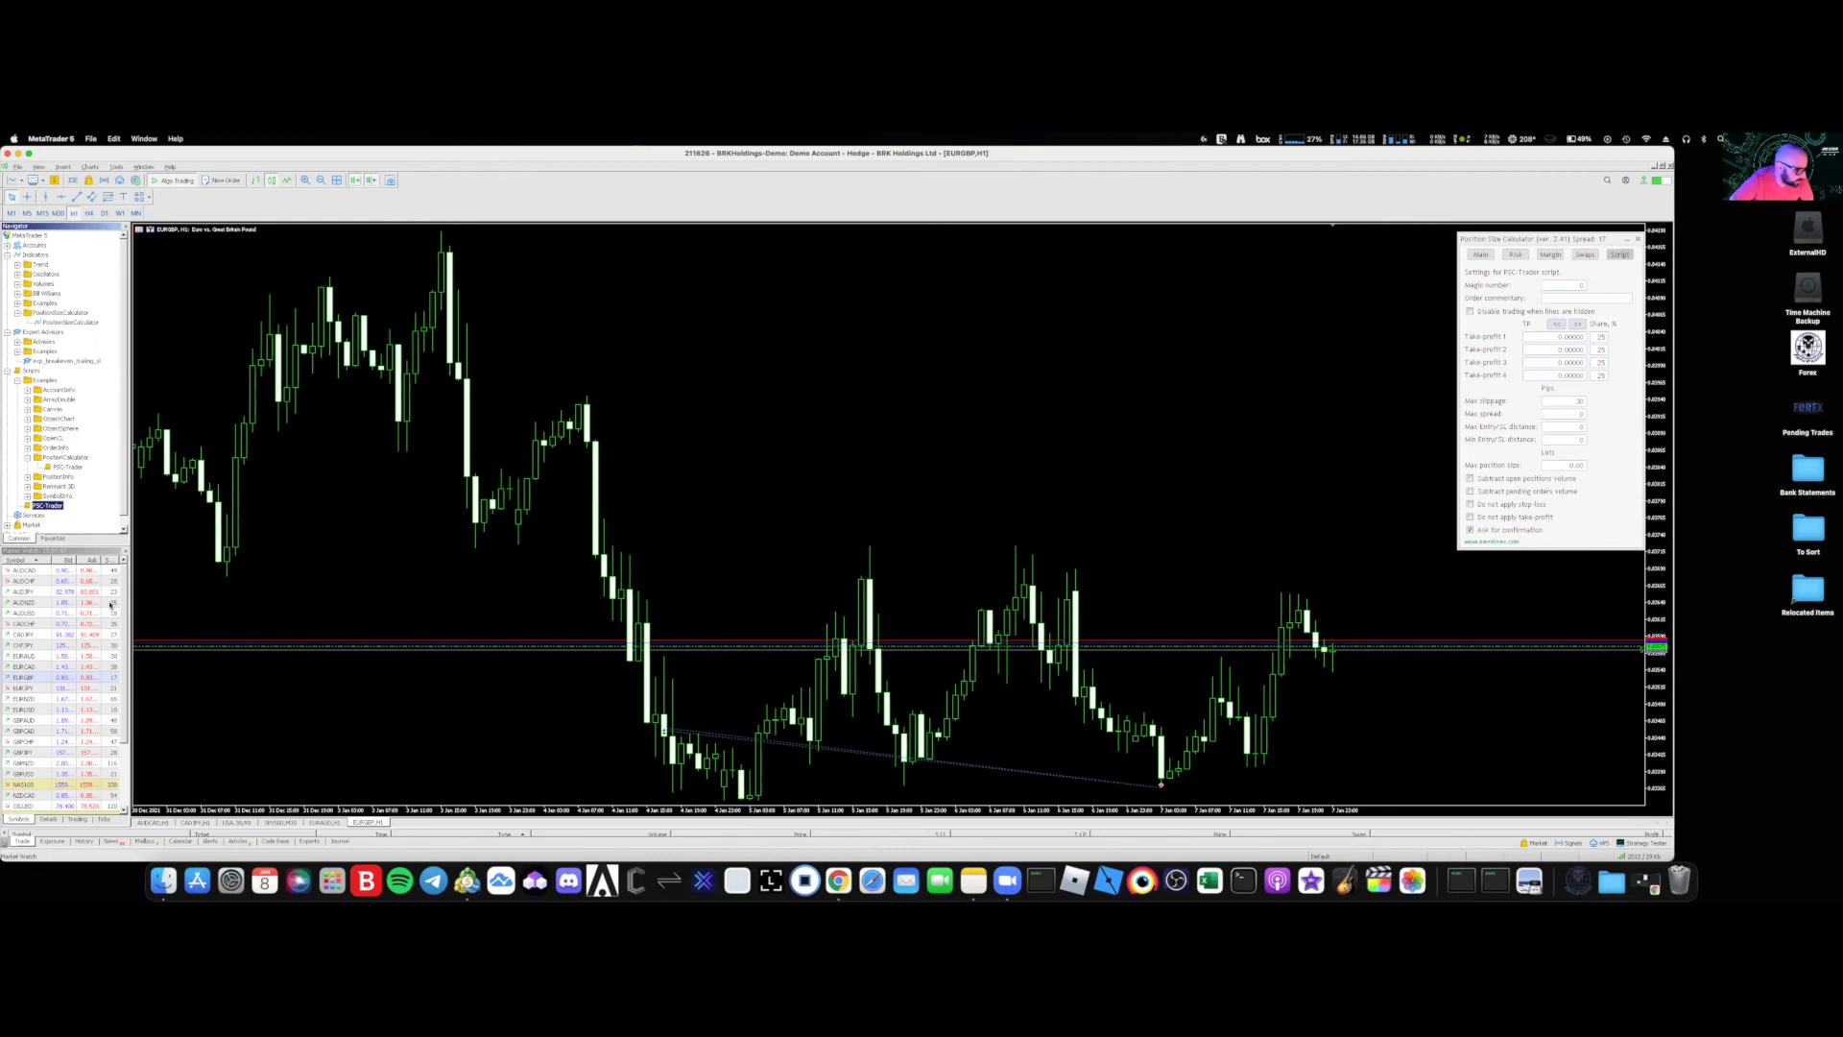
pyautogui.rightClick(46, 508)
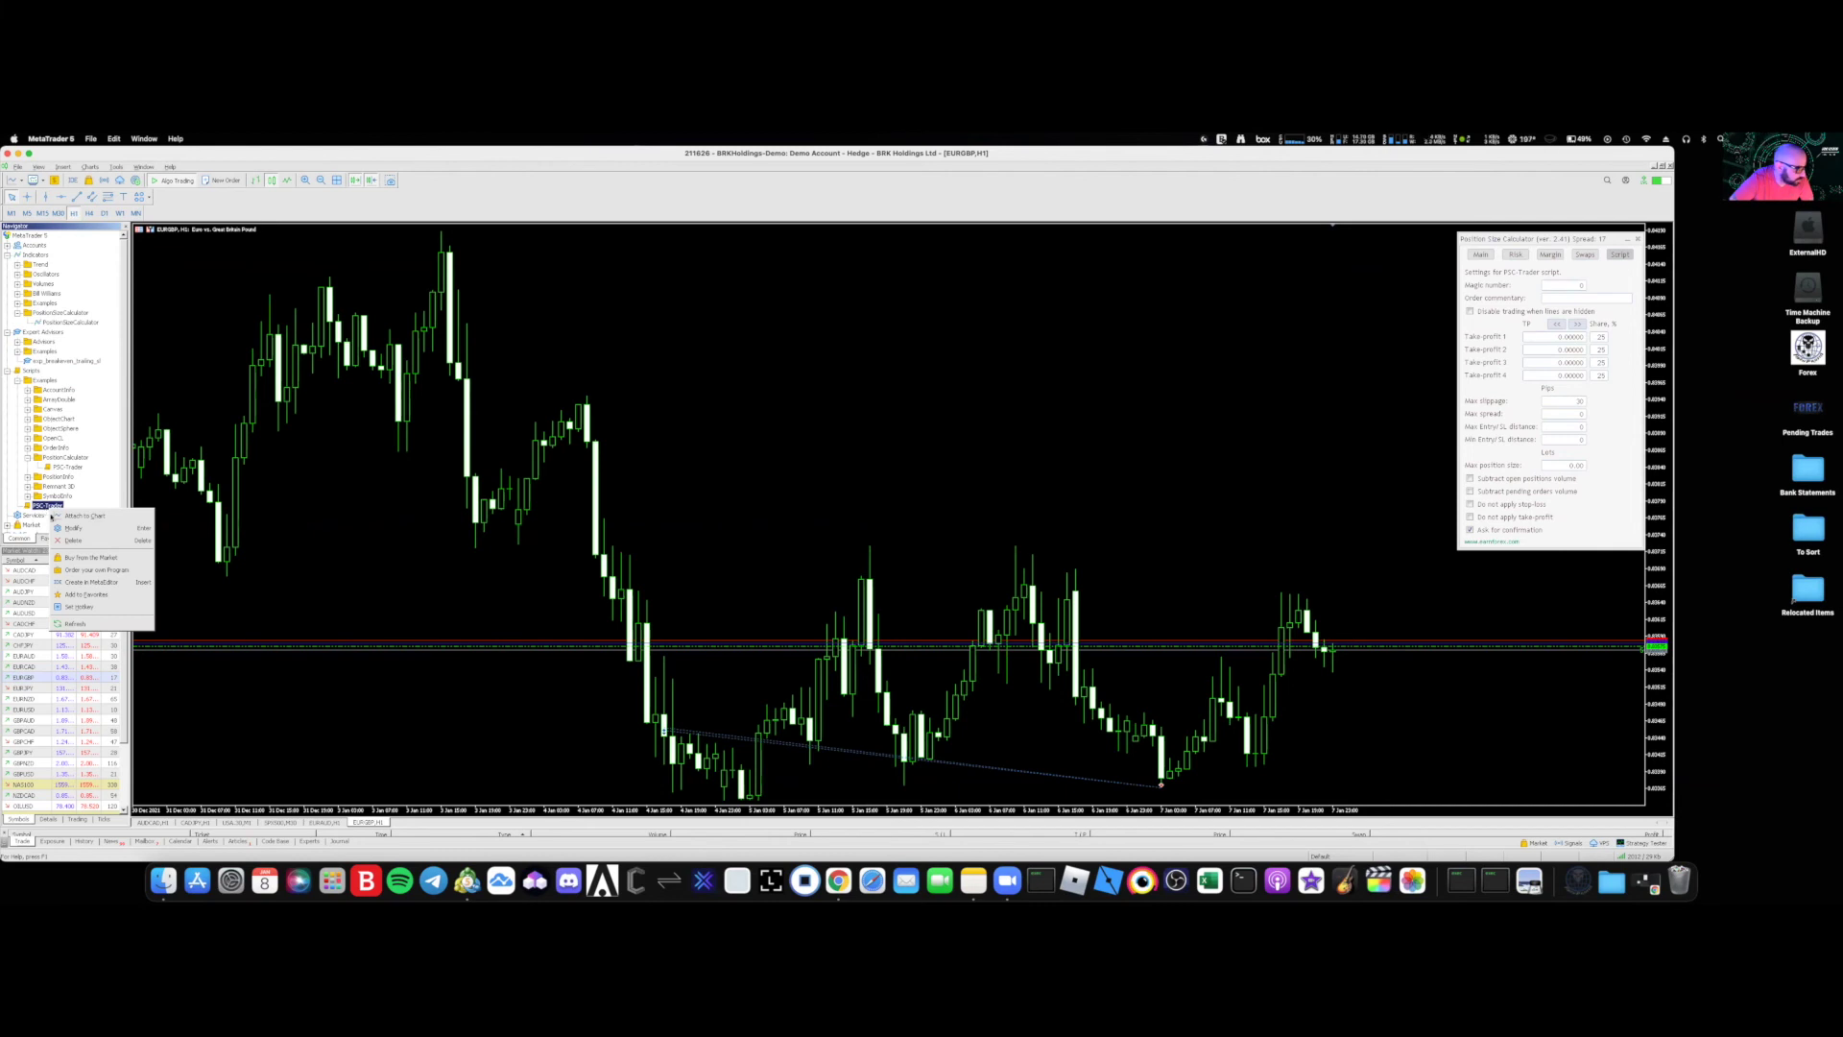
pyautogui.click(79, 608)
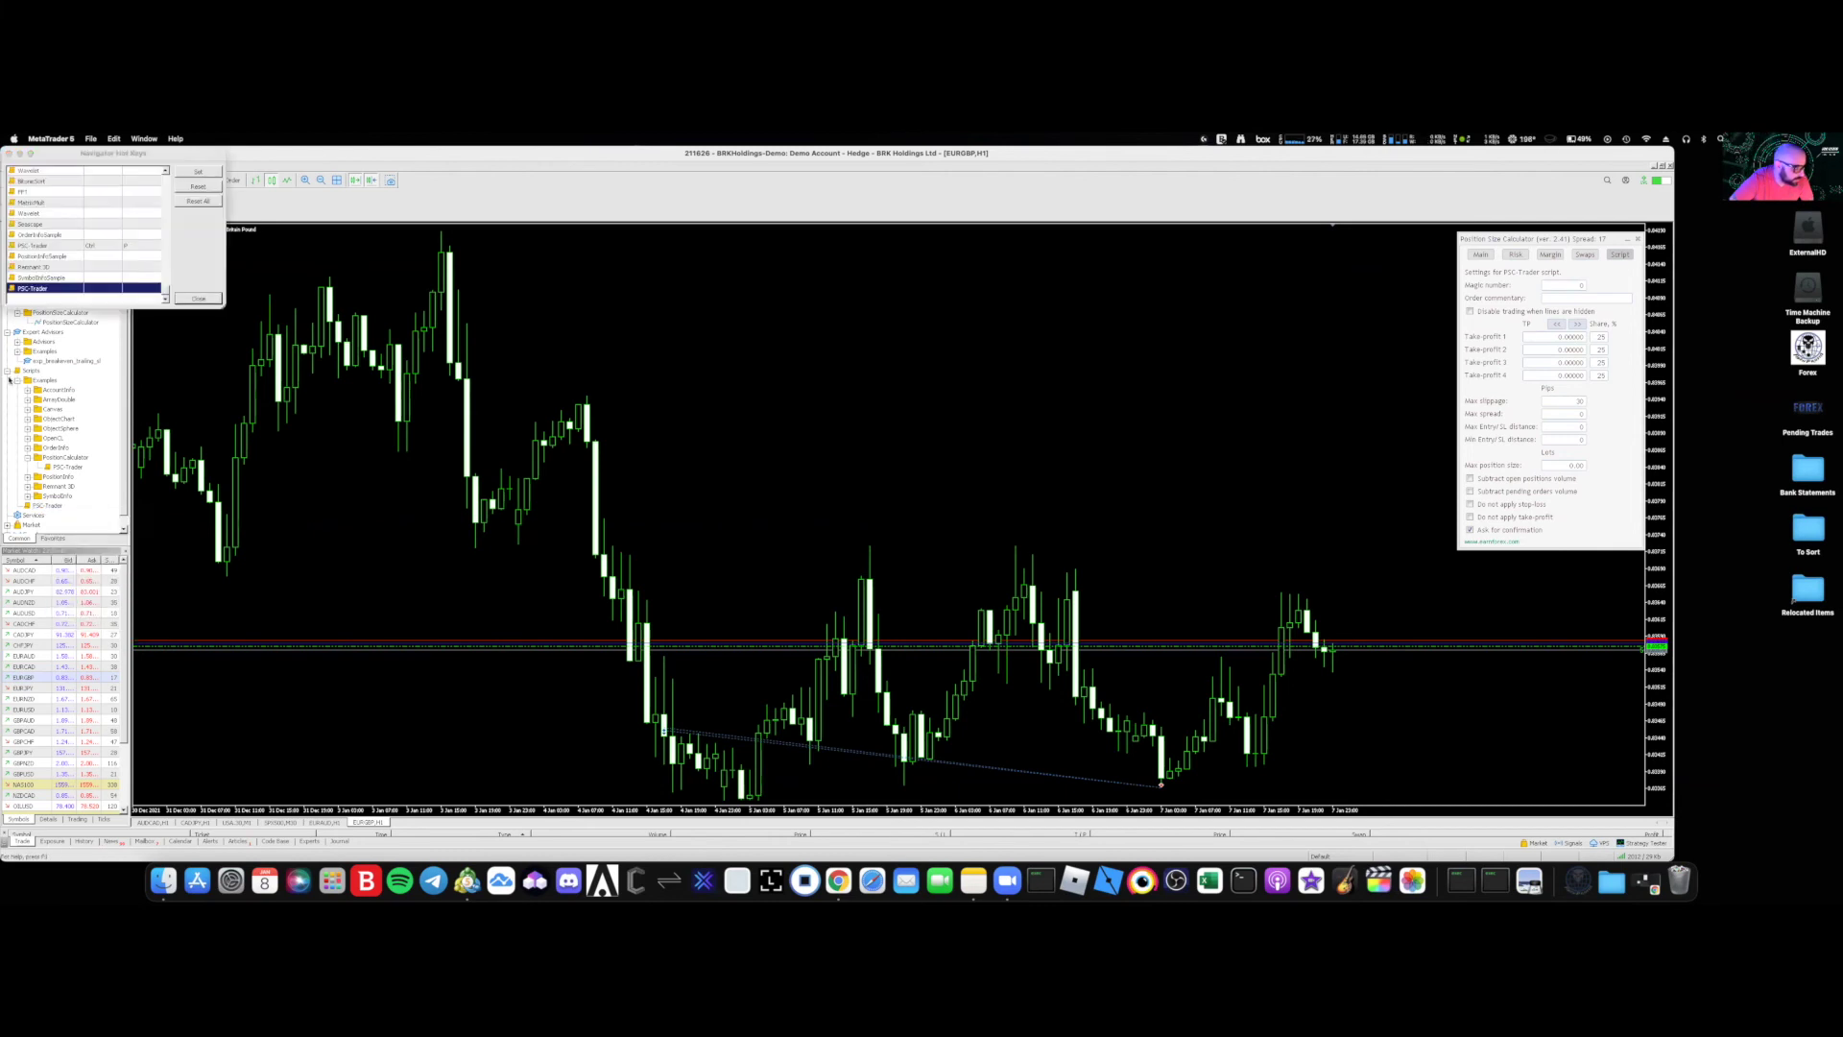
pyautogui.moveTo(77, 151); pyautogui.dragTo(377, 349)
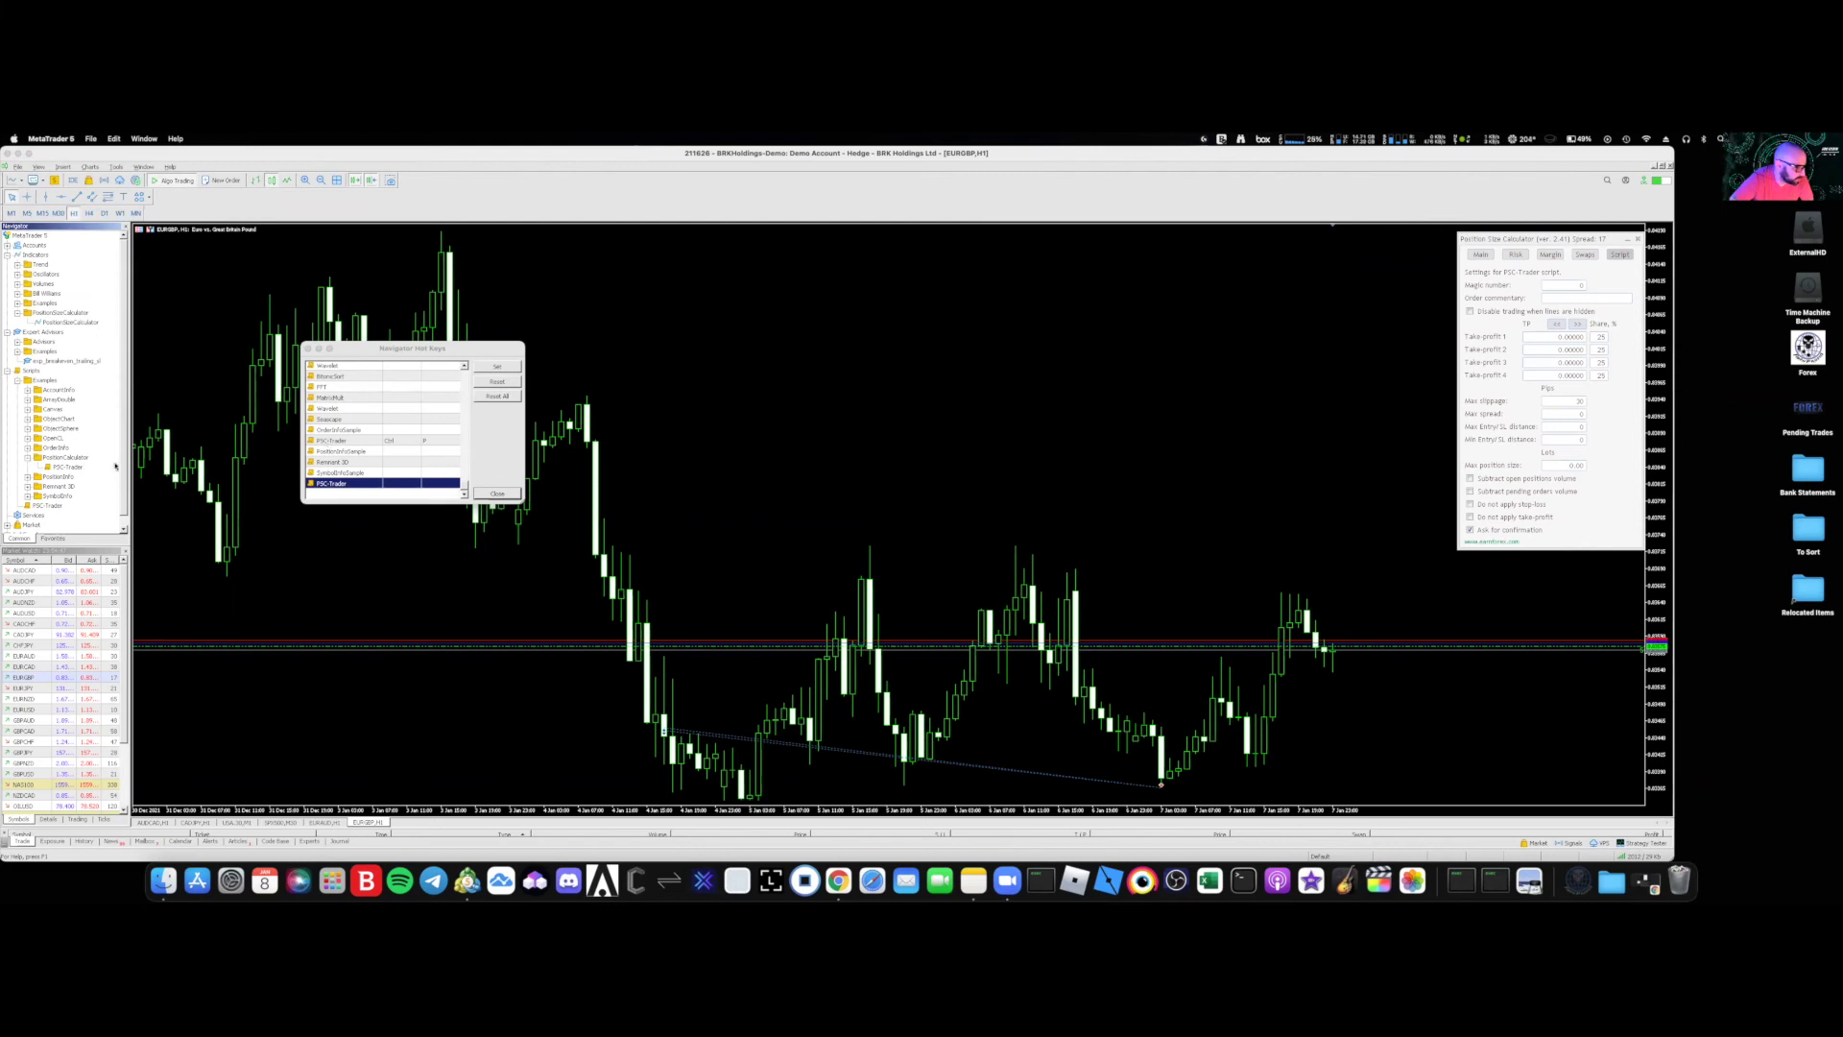
pyautogui.click(401, 442)
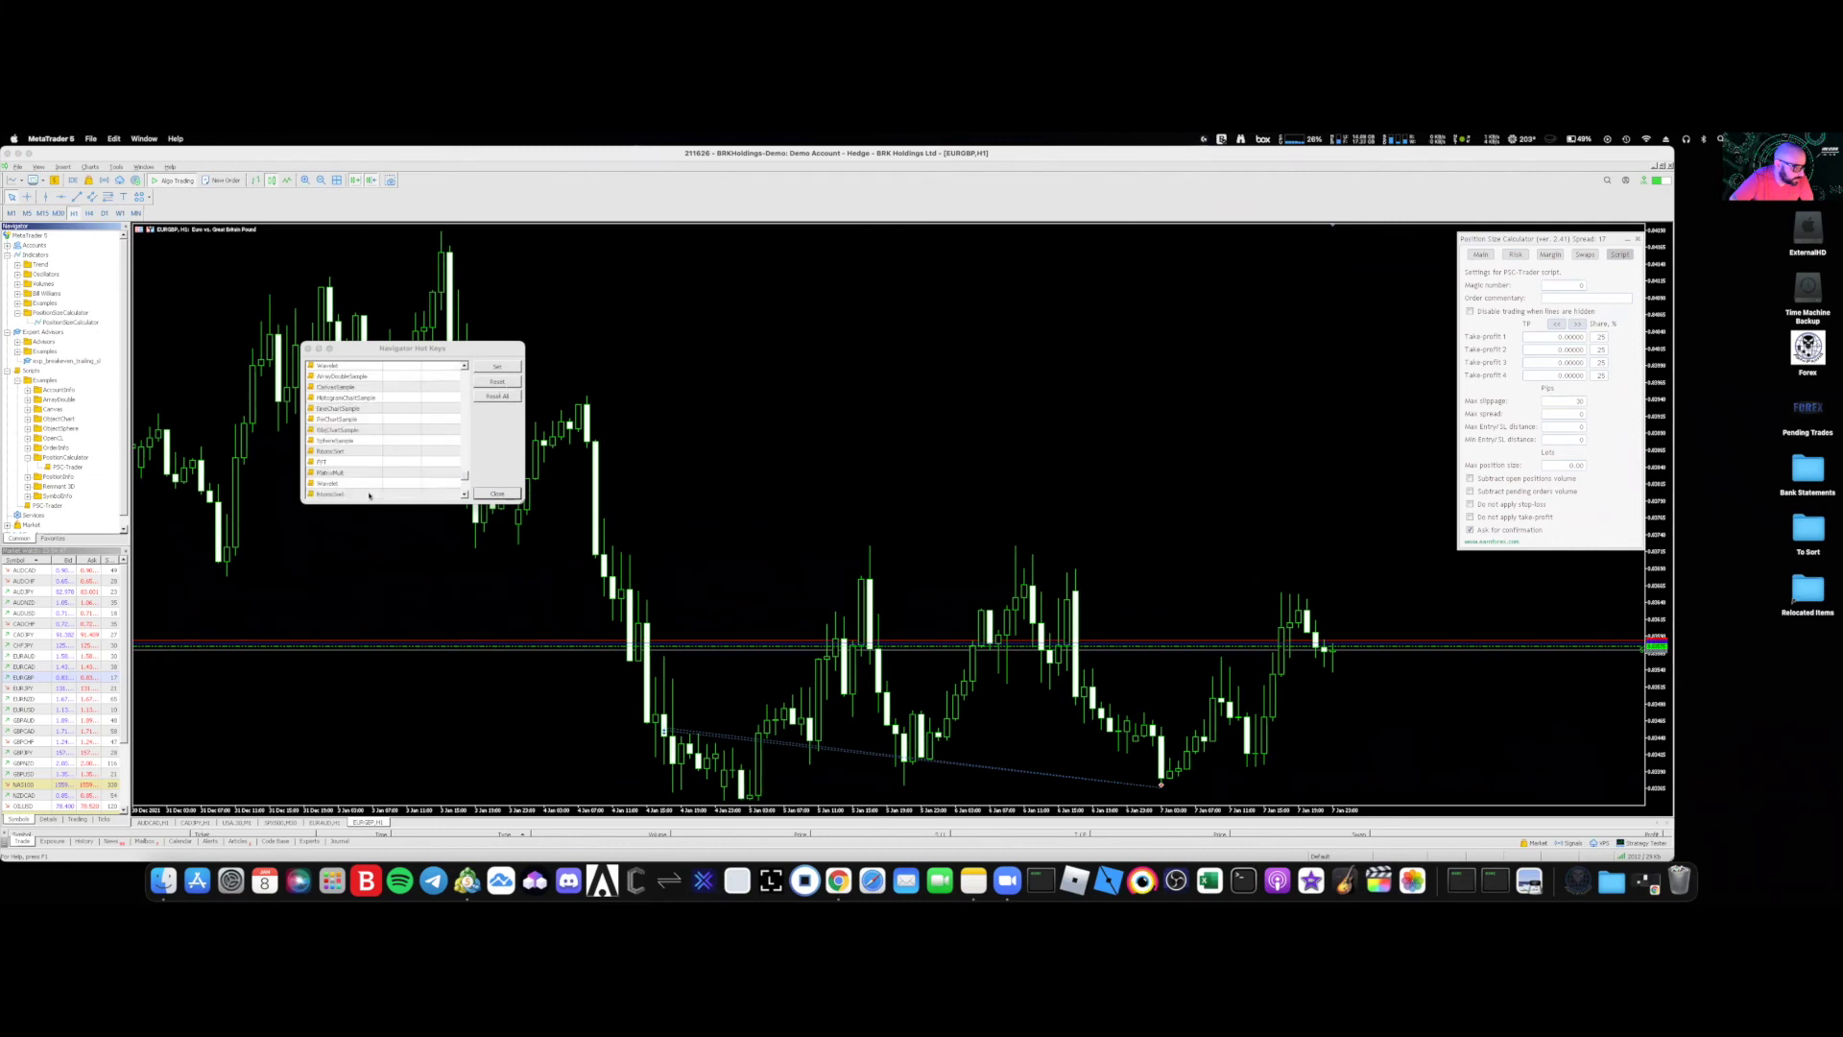
pyautogui.press('Delete')
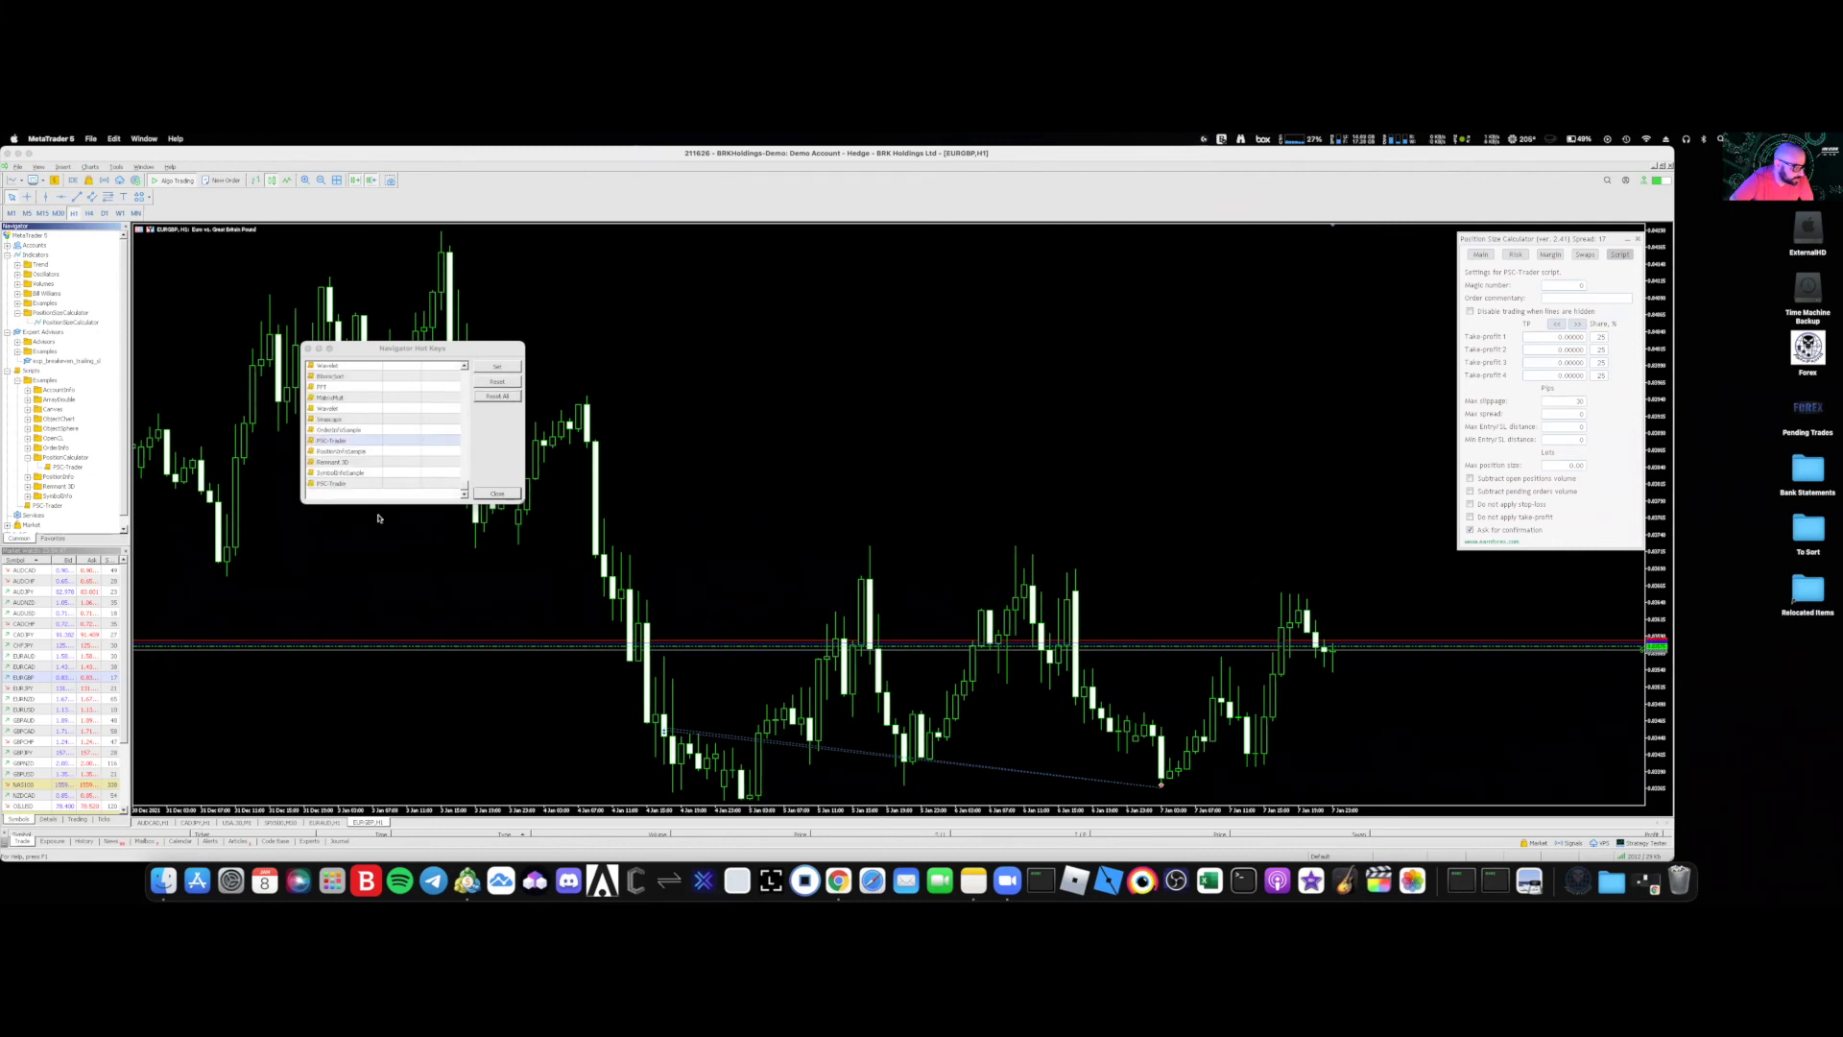
# - Assign a Ctrl-based hotkey to the lower PSC-Trader entry in the Navigator hotkeys, save it and close the hotkey list
pyautogui.click(414, 483)
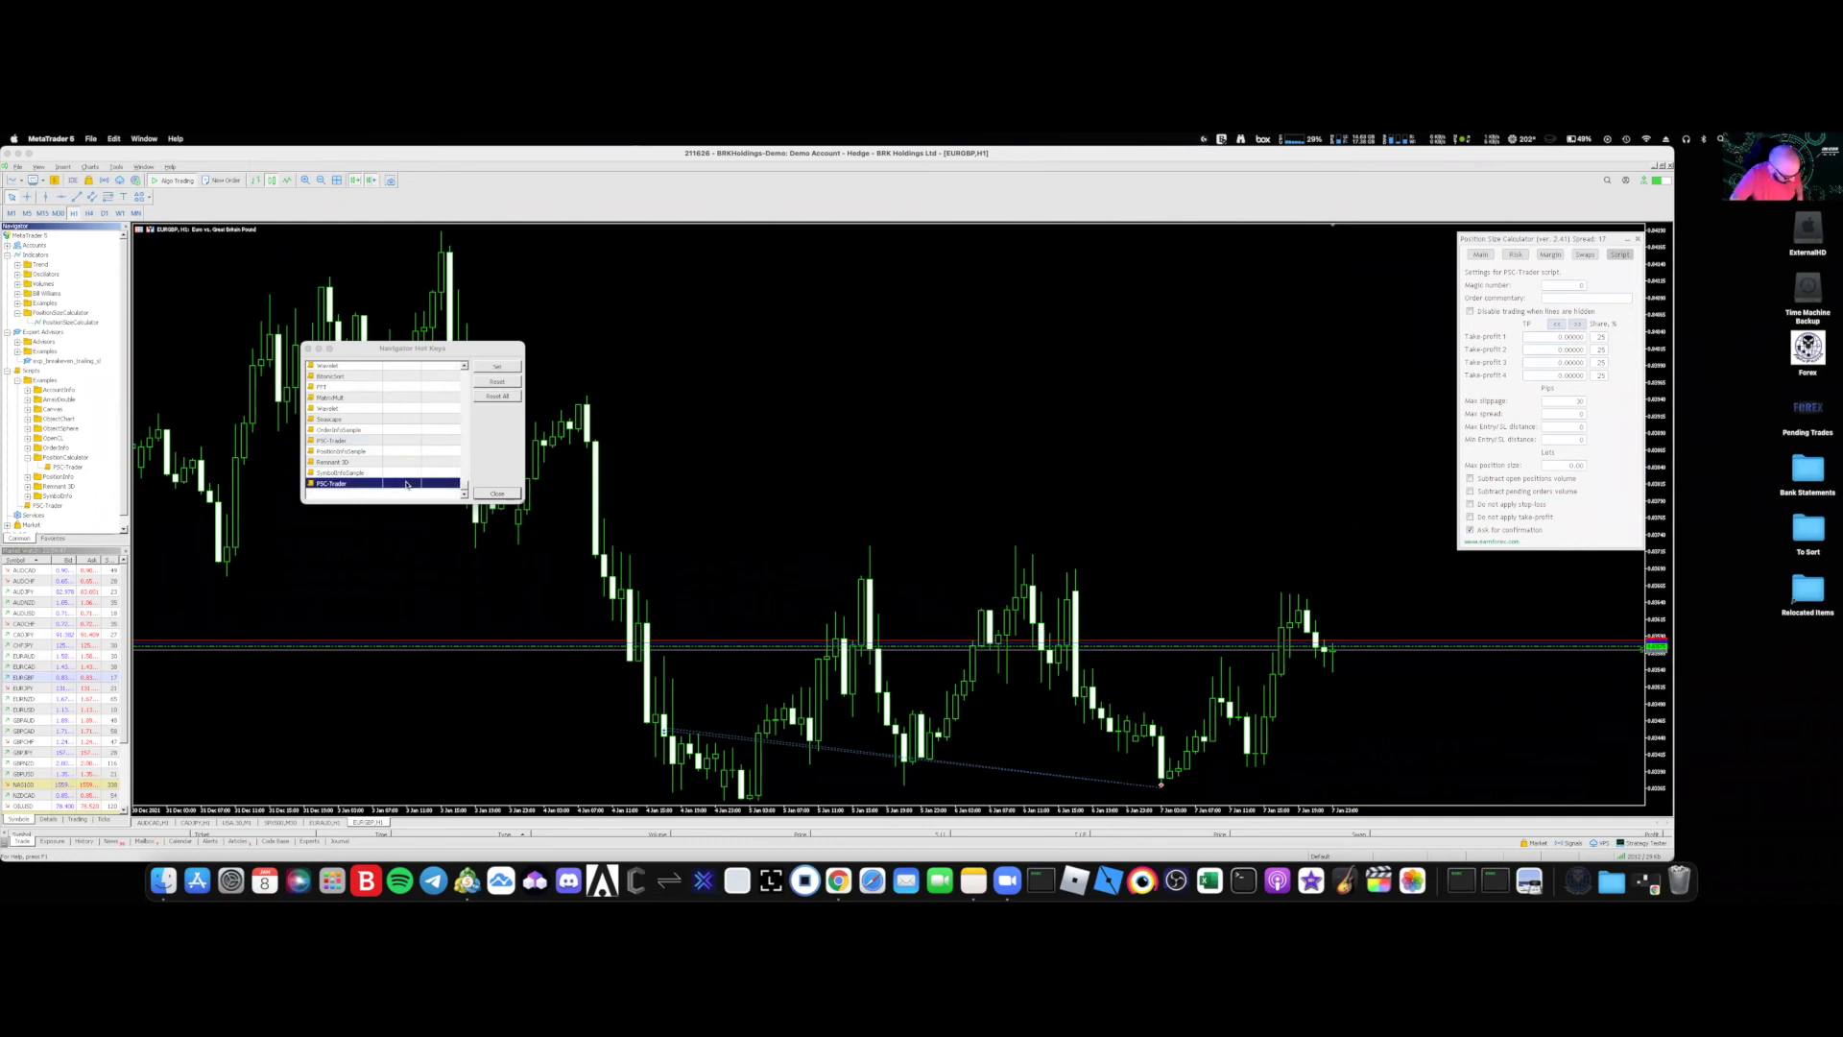
pyautogui.click(404, 483)
pyautogui.click(414, 483)
pyautogui.click(401, 499)
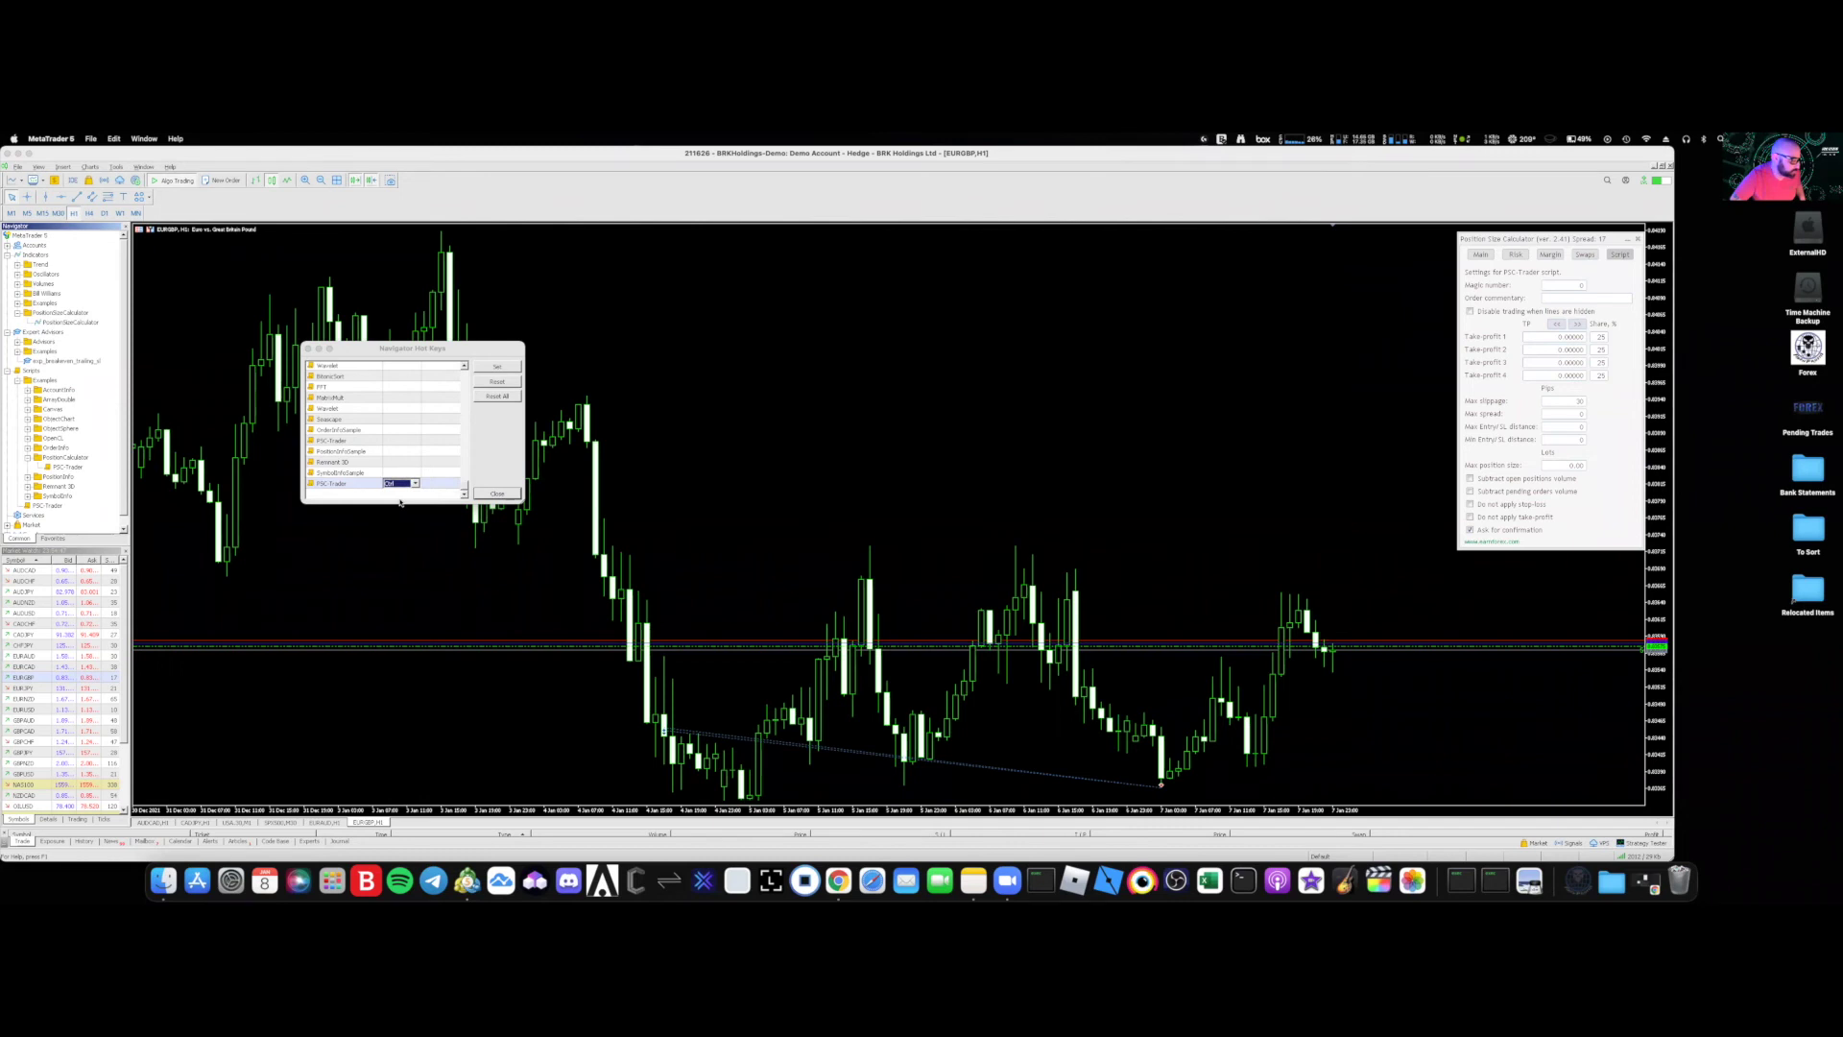
pyautogui.click(438, 483)
pyautogui.click(438, 482)
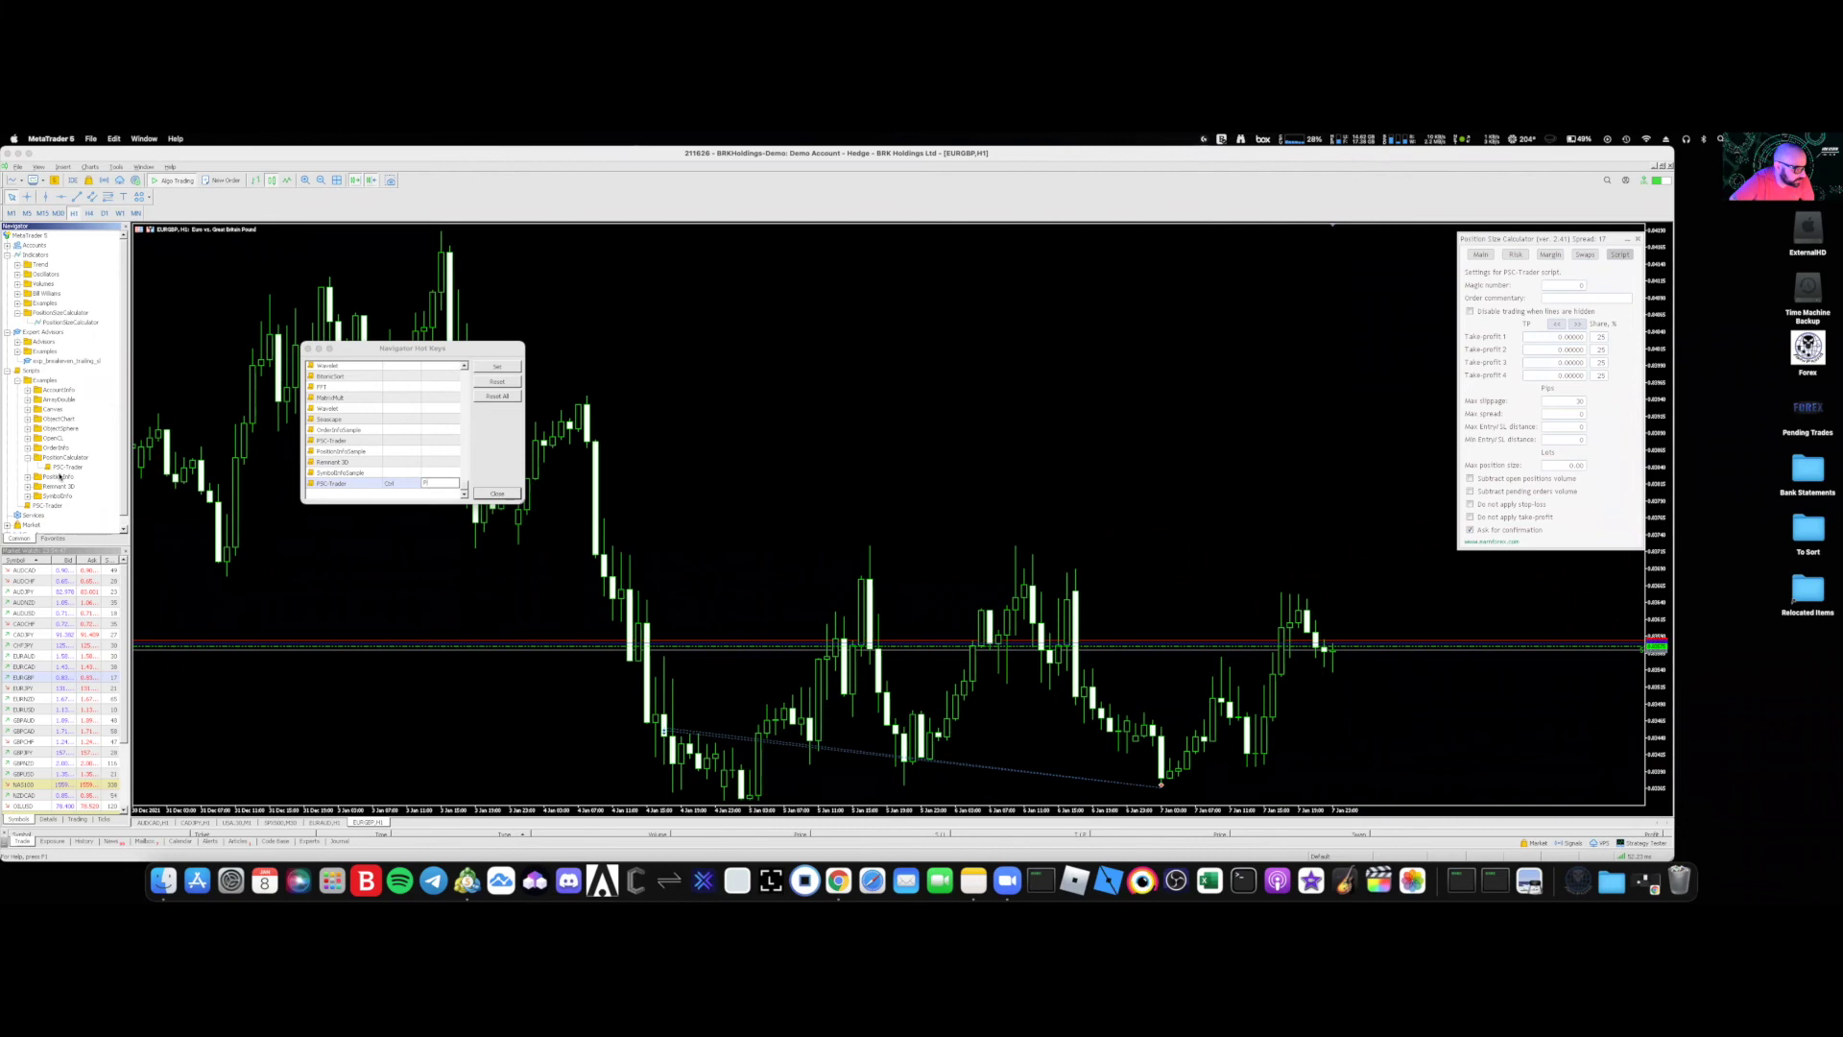
pyautogui.click(496, 367)
pyautogui.click(497, 494)
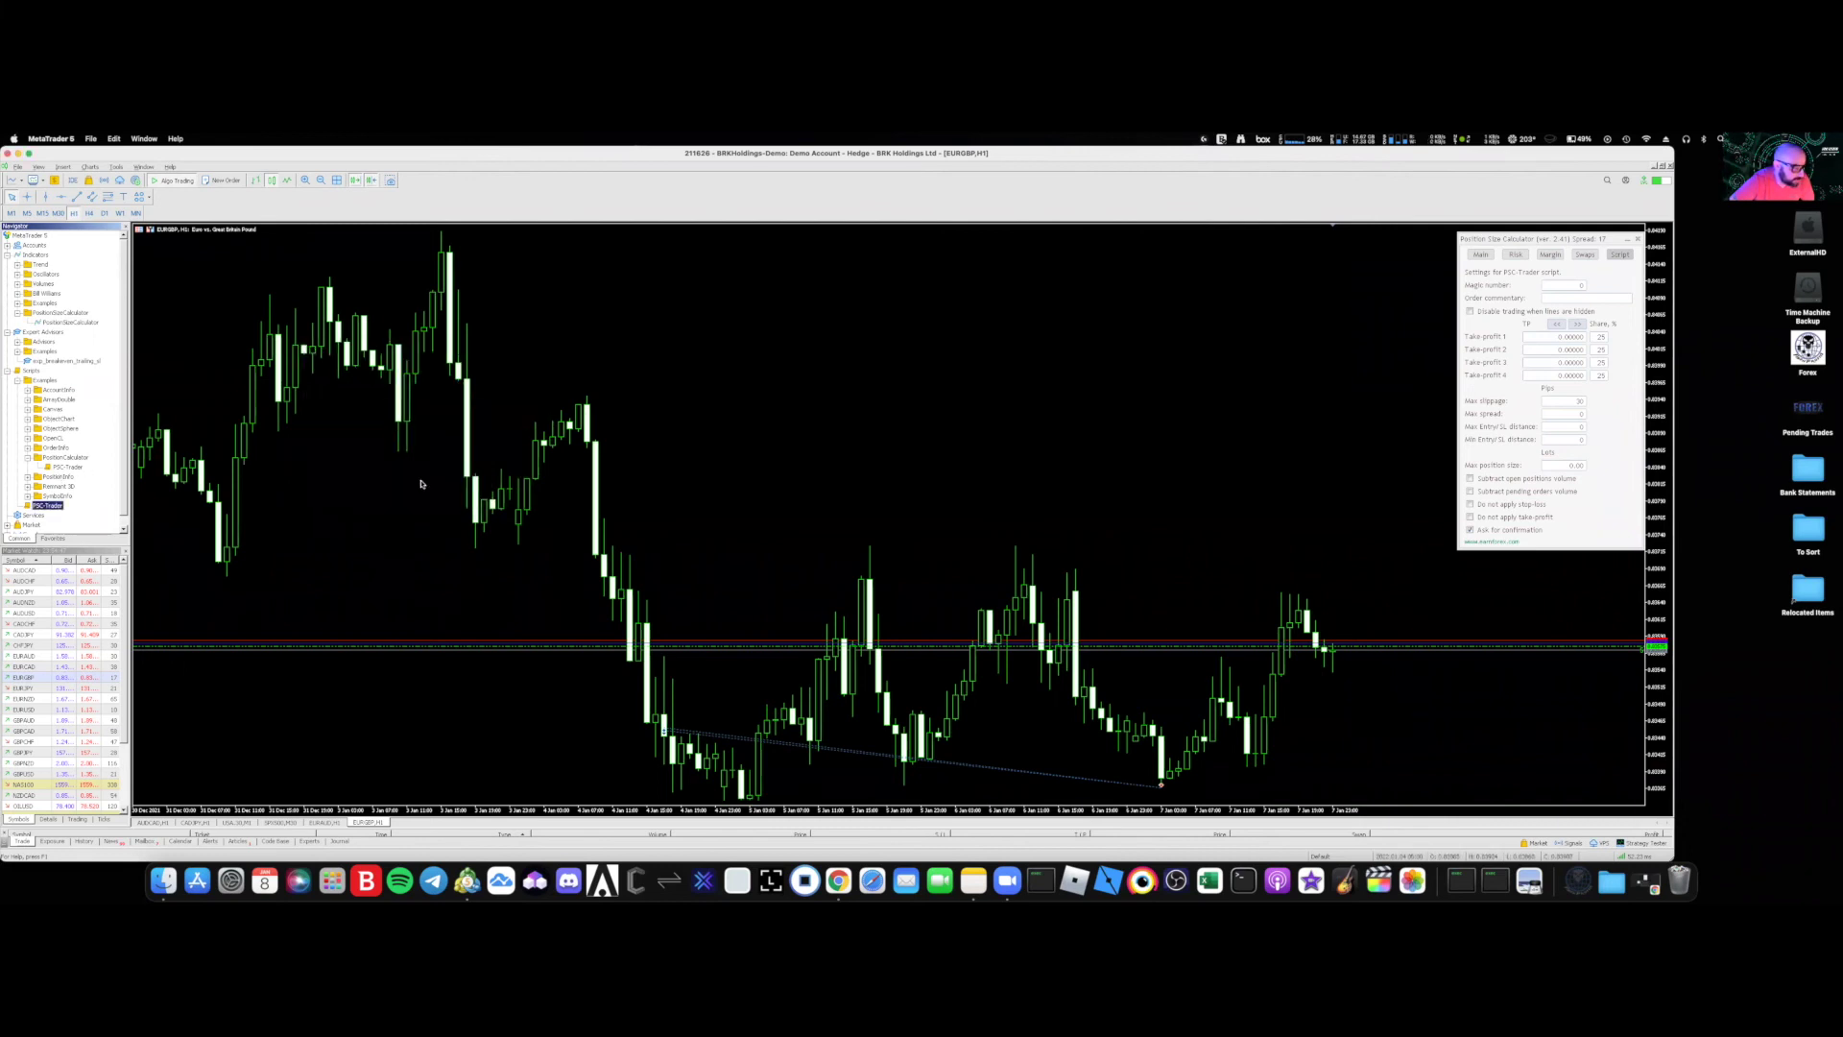
# - Show the calculator's main settings on the EURGBP chart, test the PSC-Trader hotkey and cancel the order confirmation
pyautogui.click(843, 424)
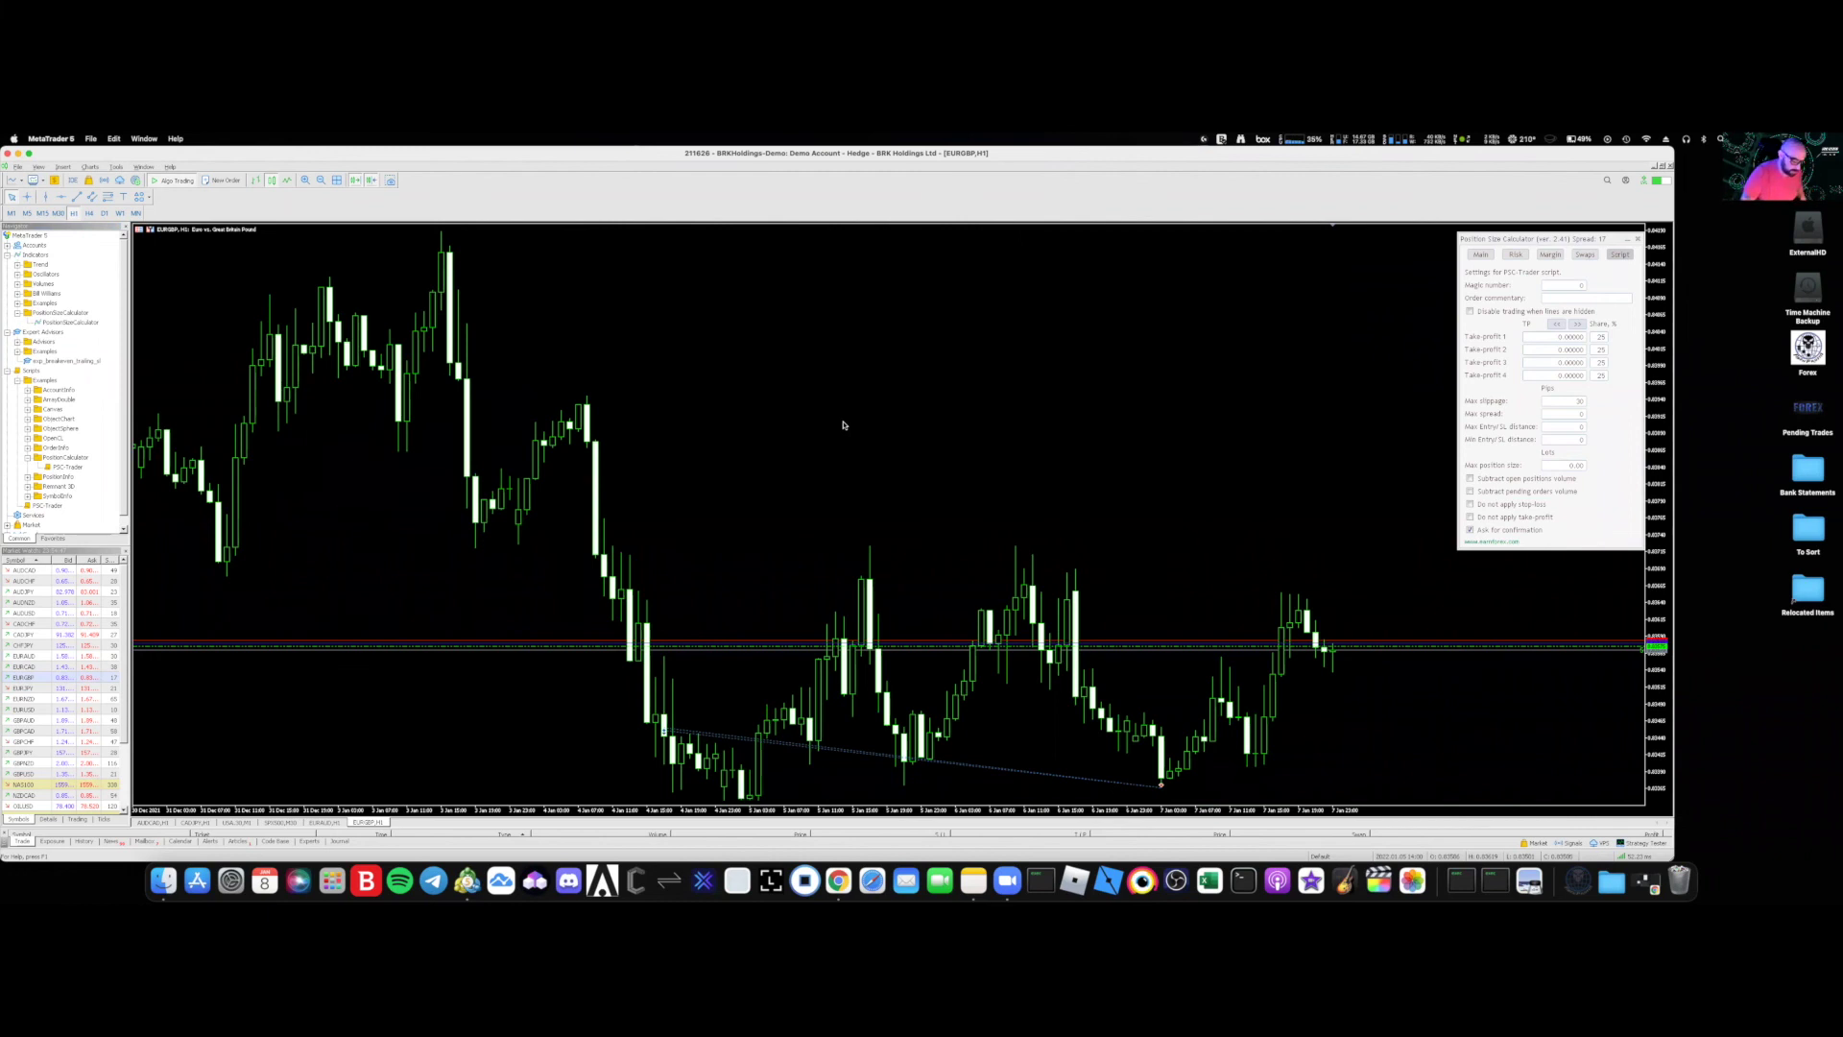
pyautogui.click(1482, 254)
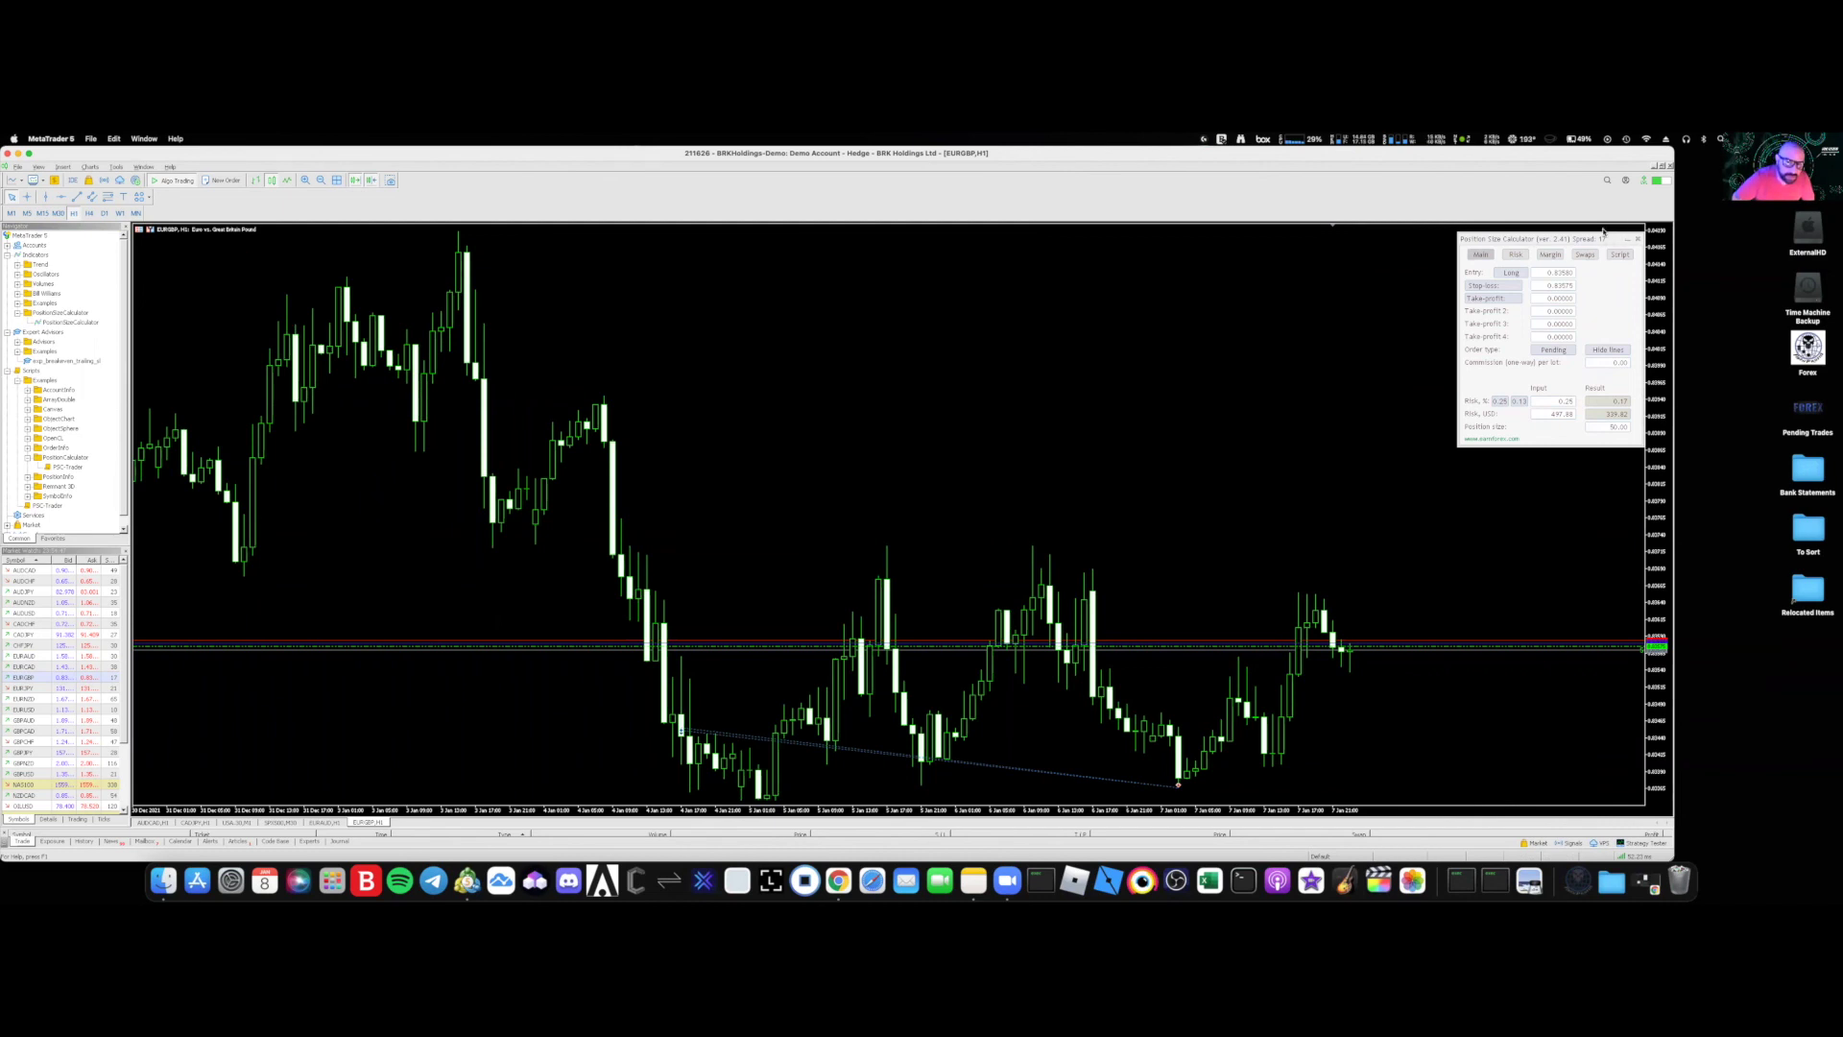
pyautogui.hotkey('shift', 't')
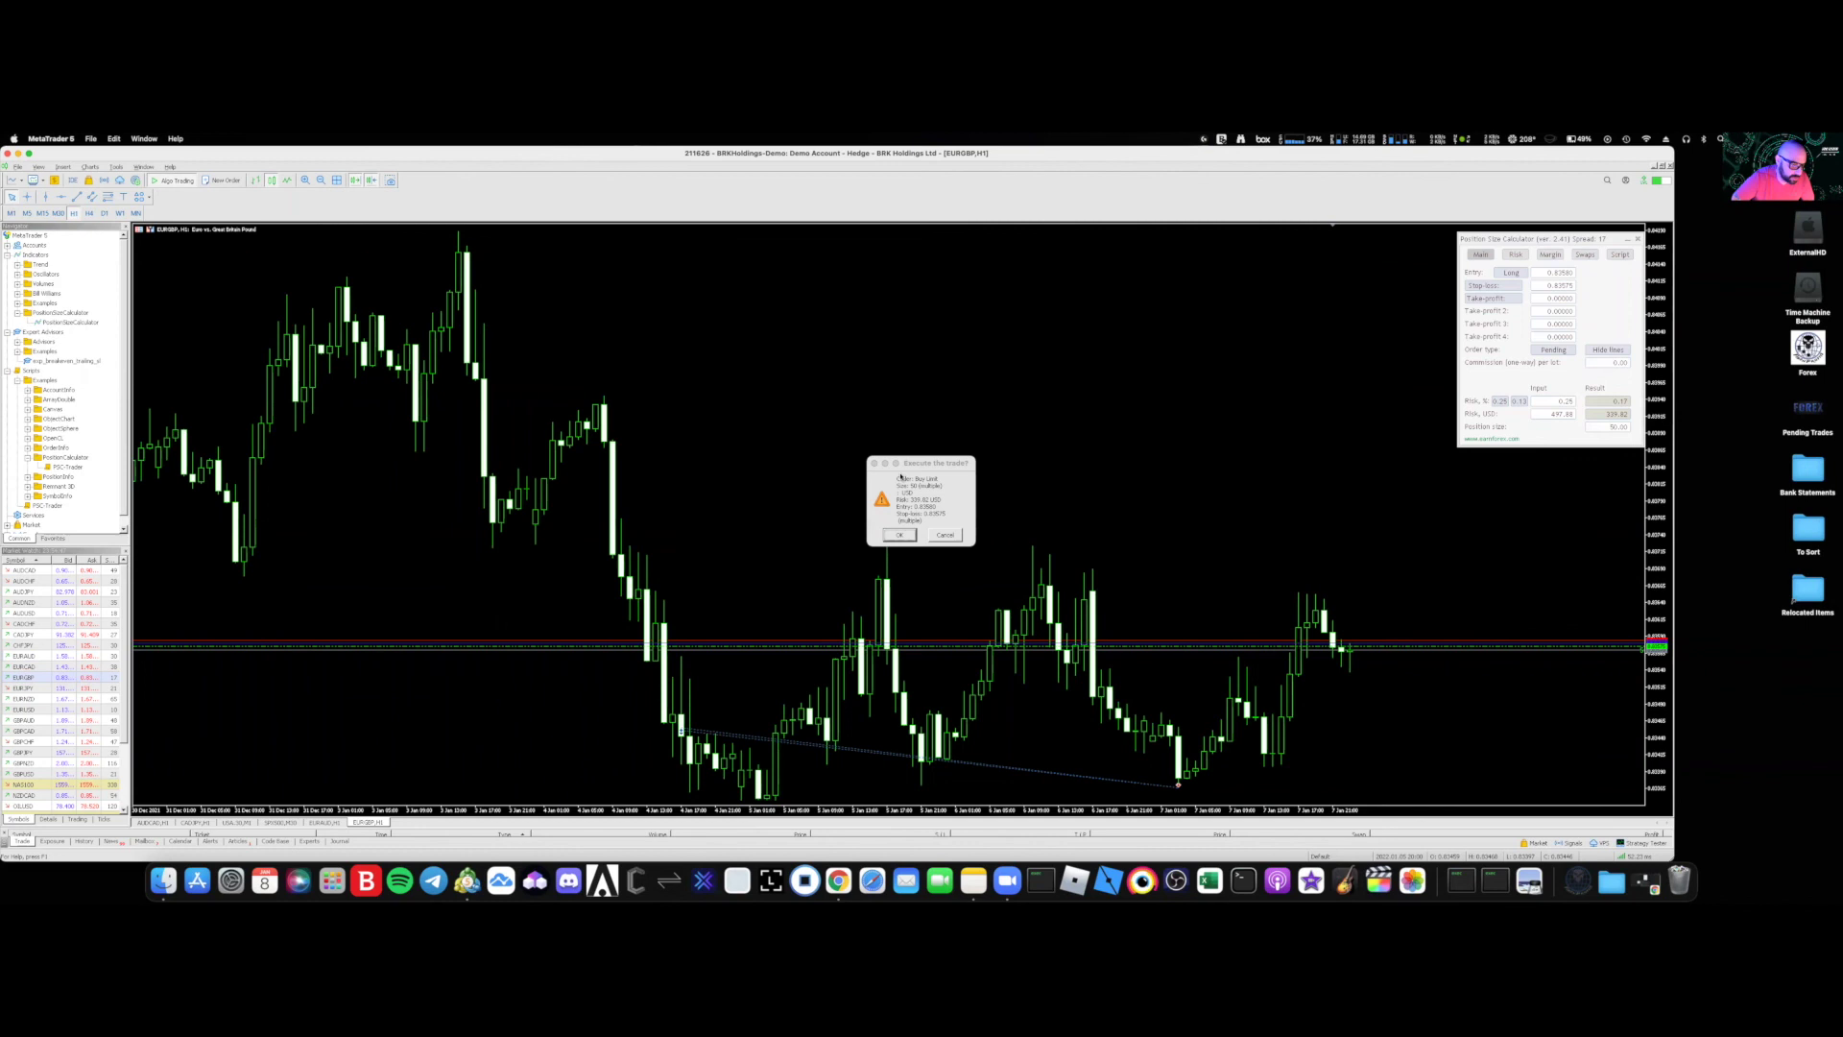
pyautogui.click(943, 535)
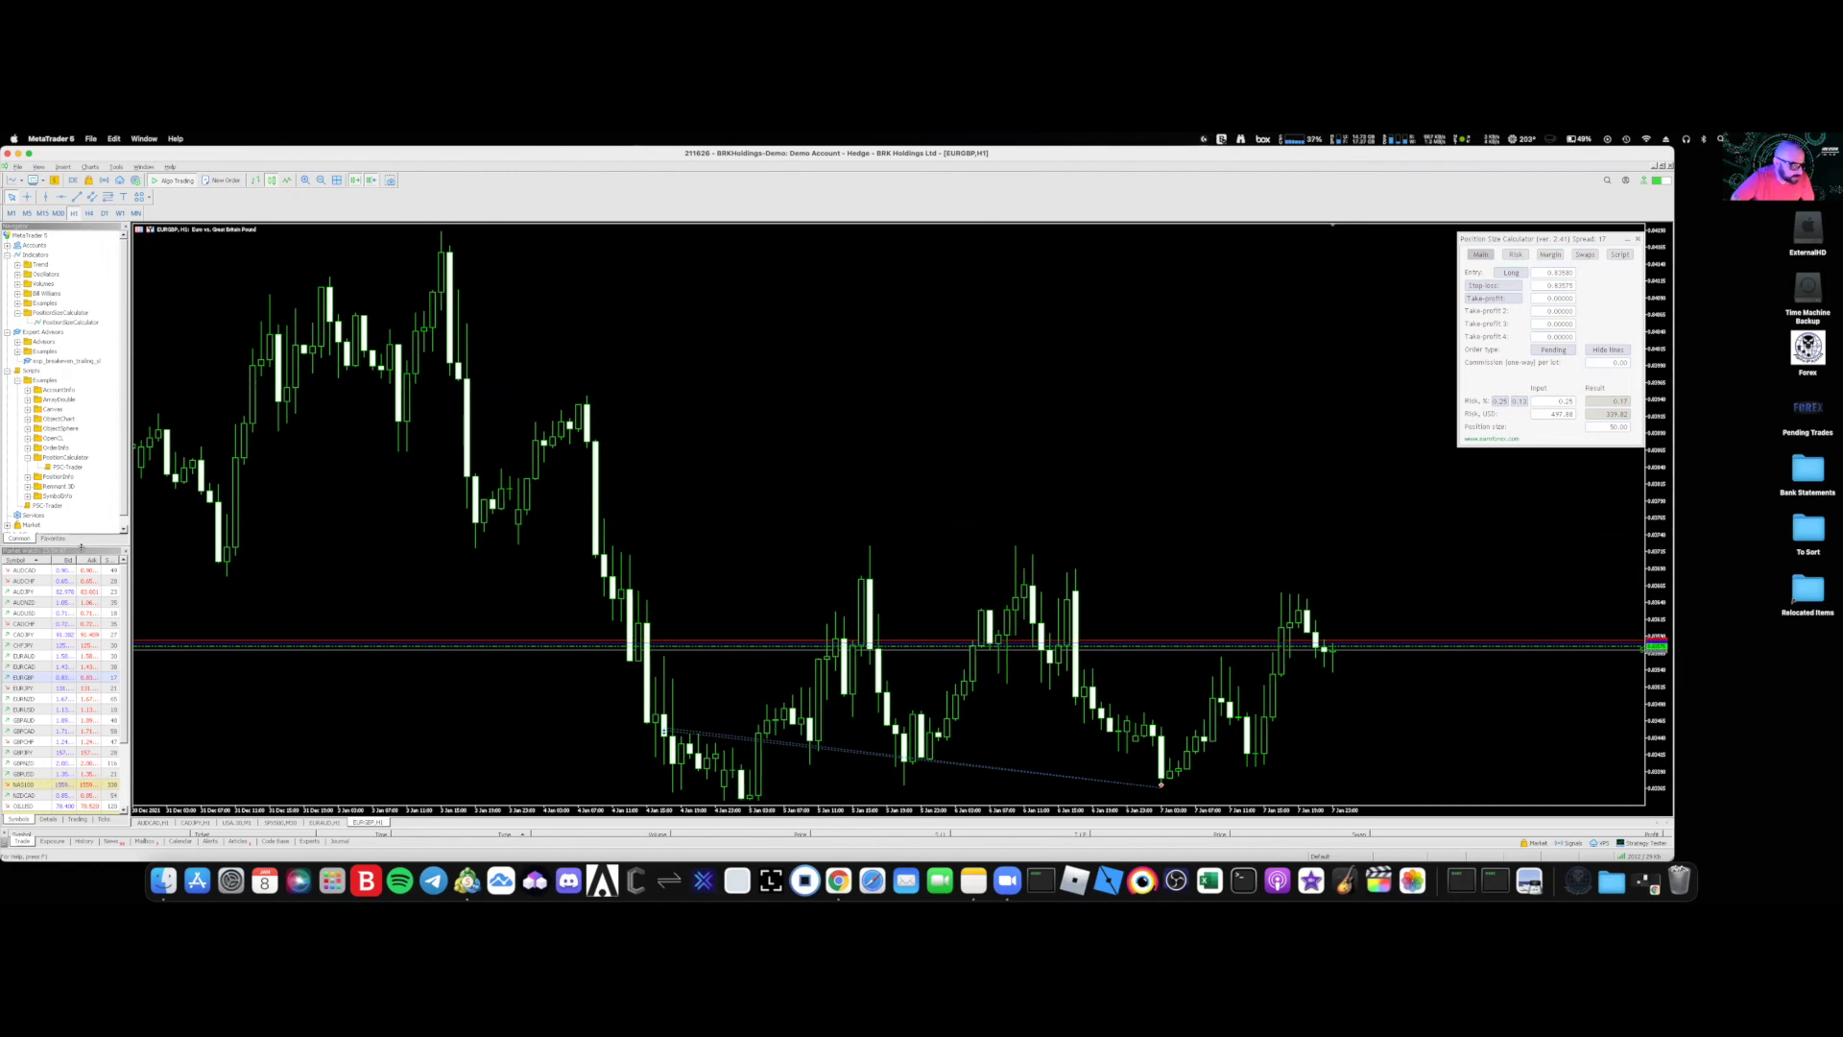
# - Switch to the EURAUD chart and move the Position Size Calculator panel inward, just below the price lines near the latest candles
pyautogui.click(334, 823)
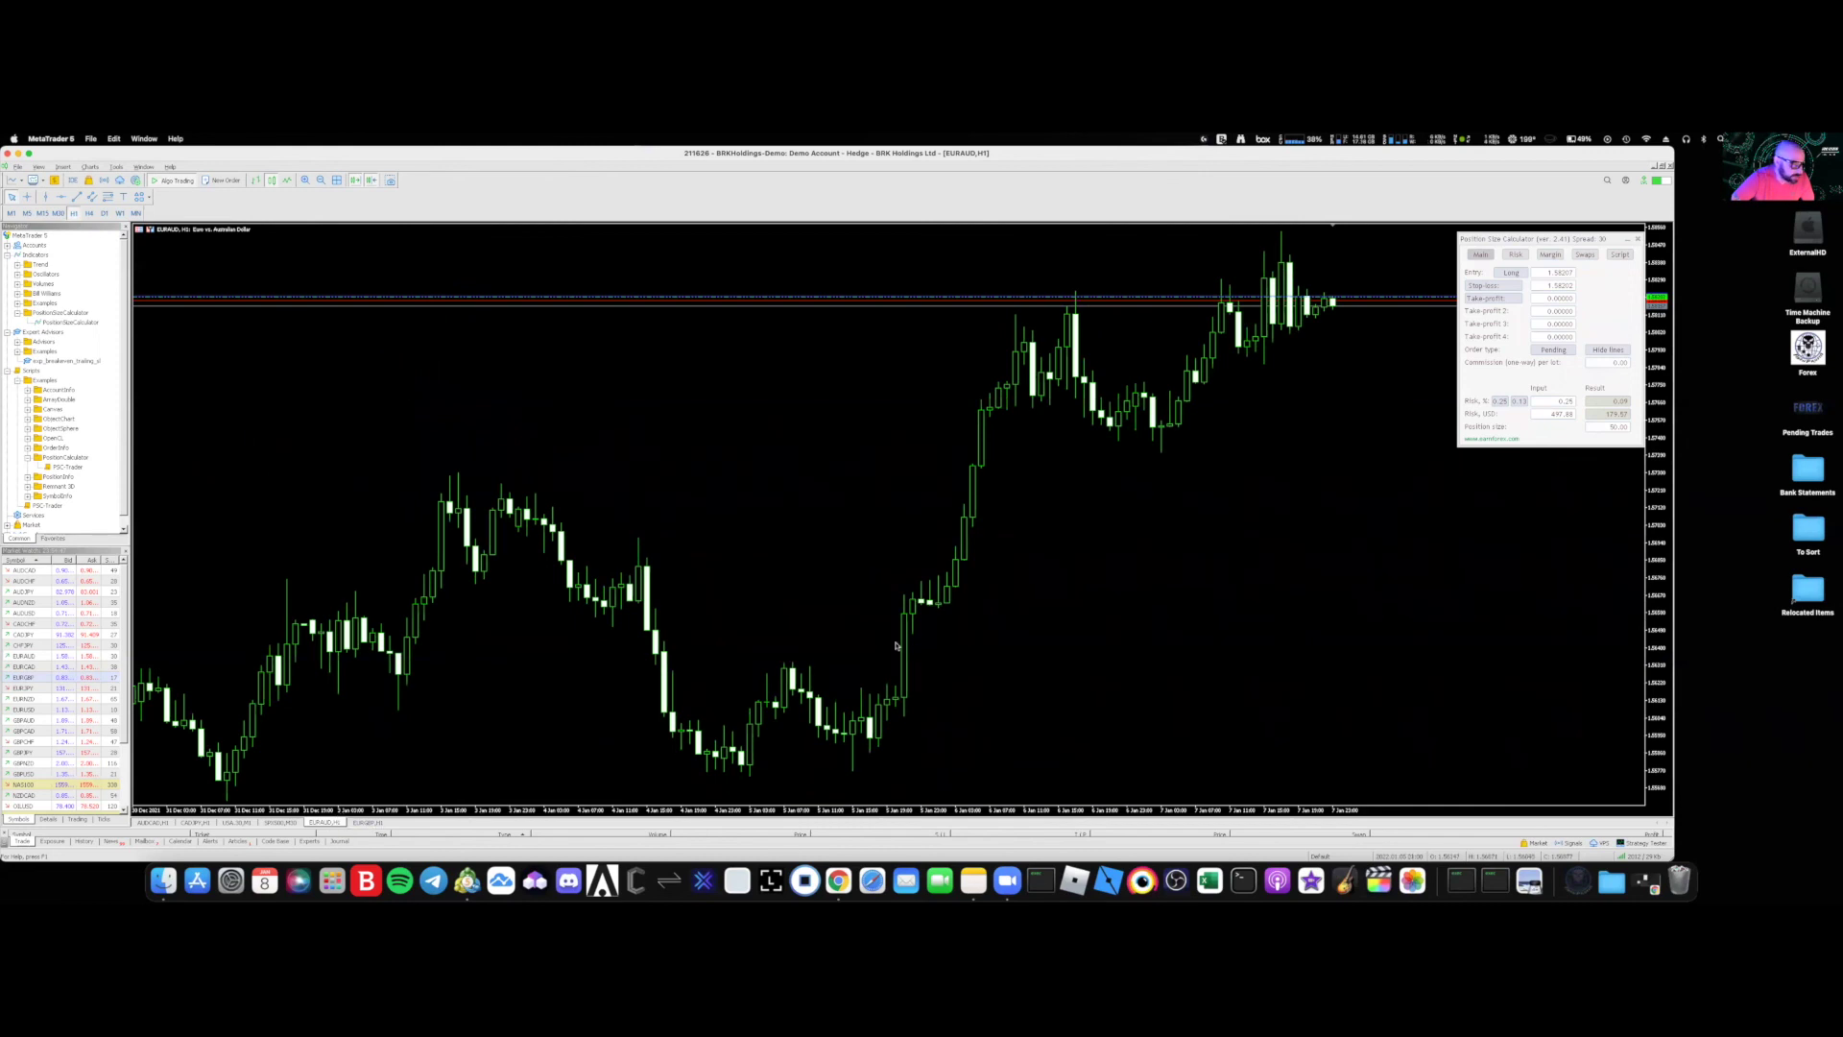
pyautogui.moveTo(1573, 240); pyautogui.dragTo(1318, 331)
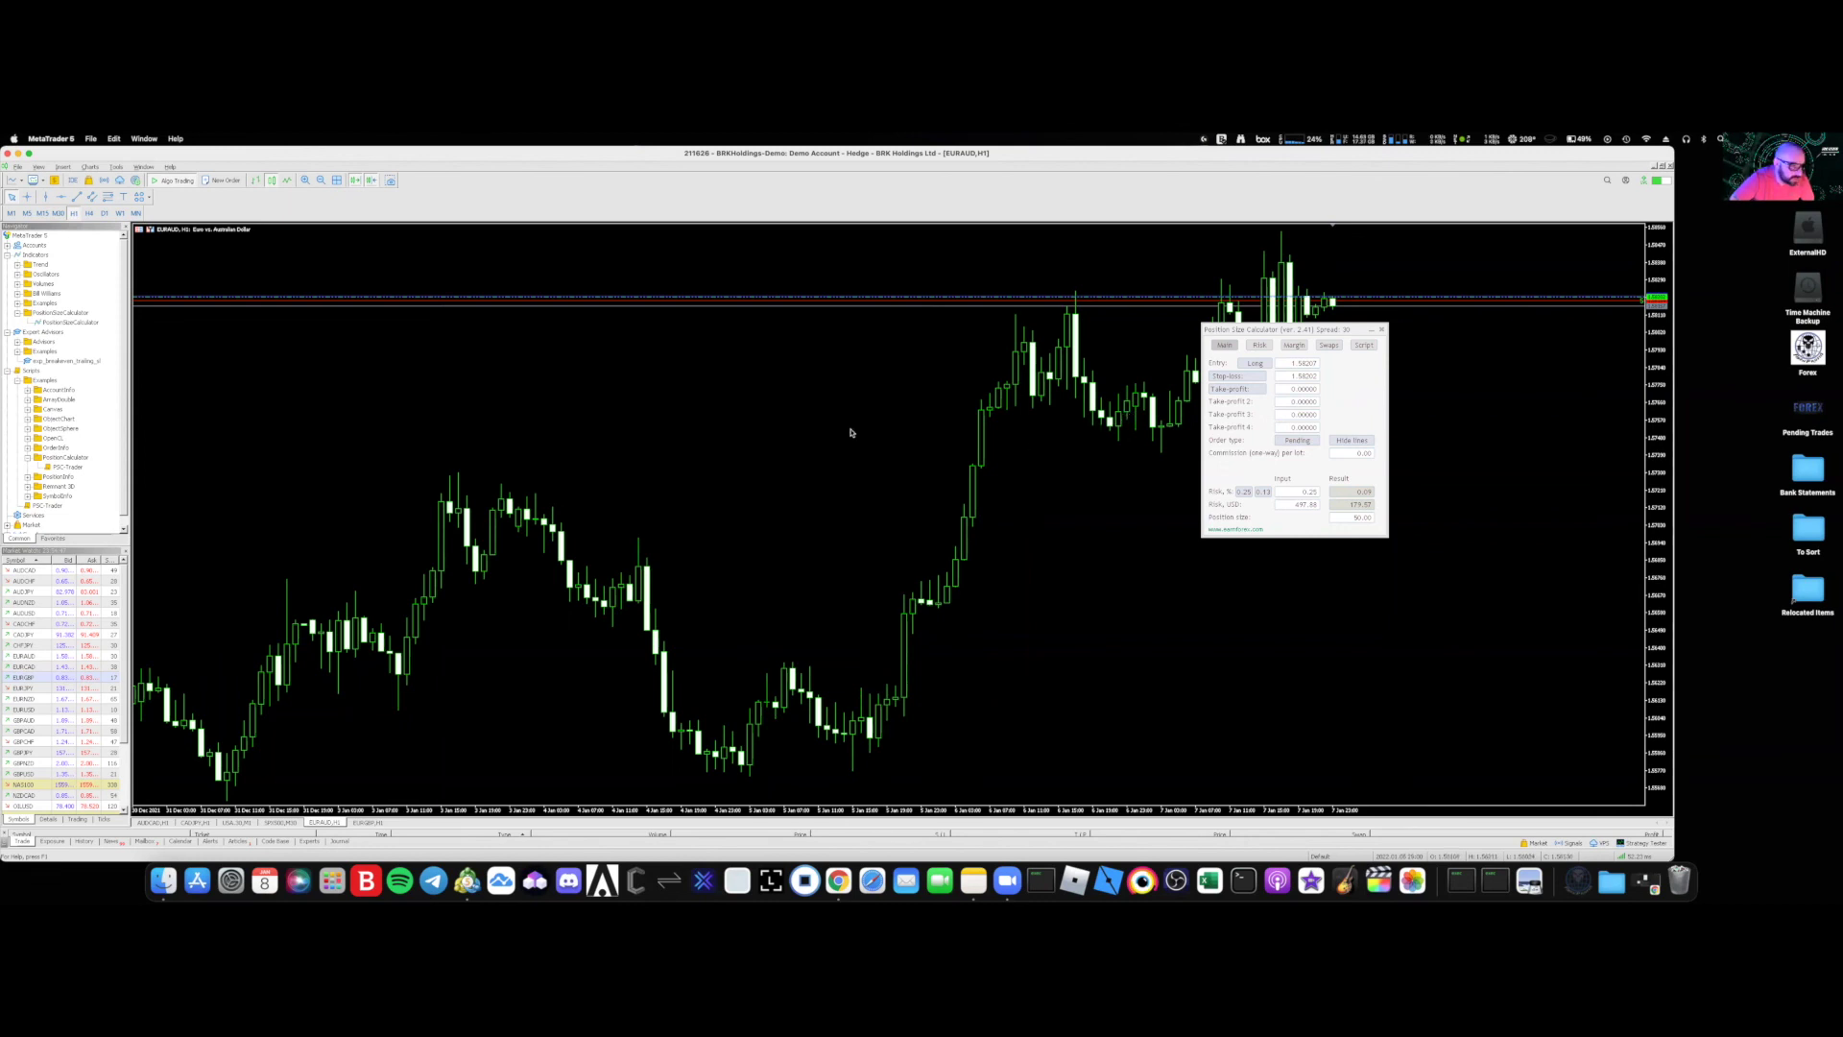
pyautogui.hscroll(-2, 809, 284)
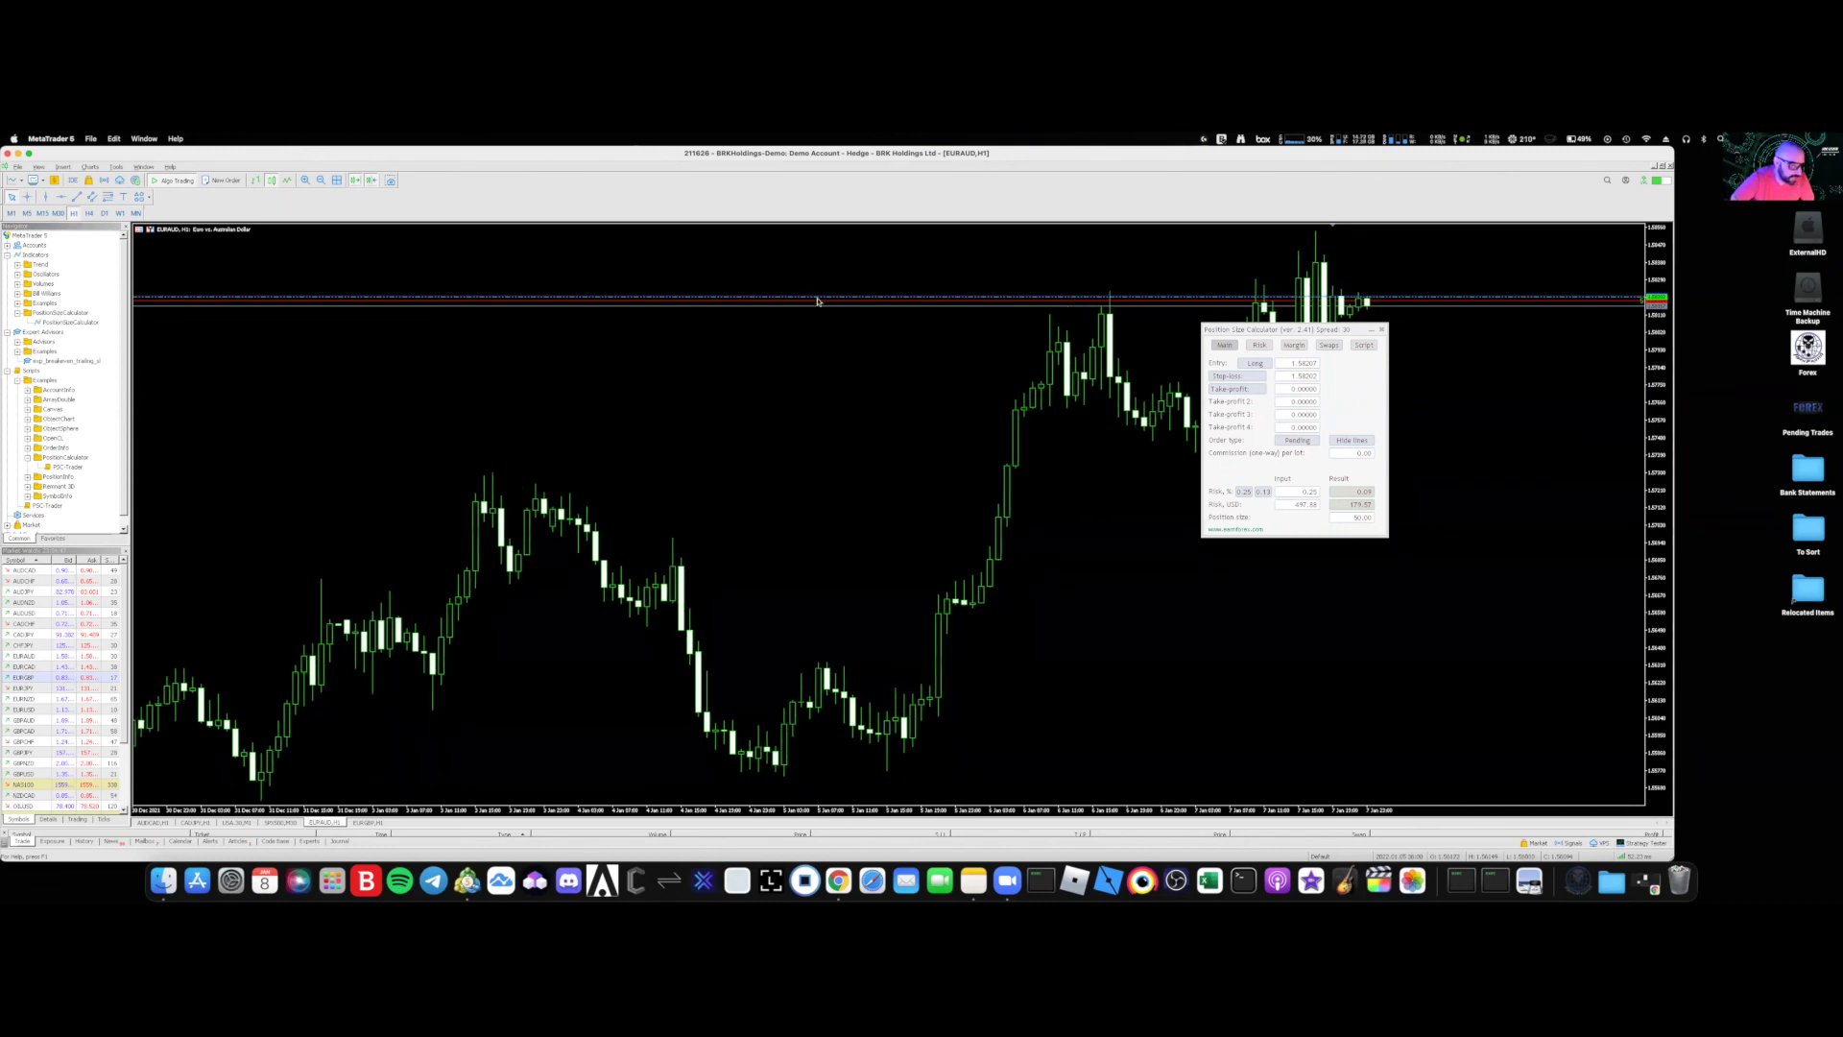
pyautogui.hscroll(2, 930, 263)
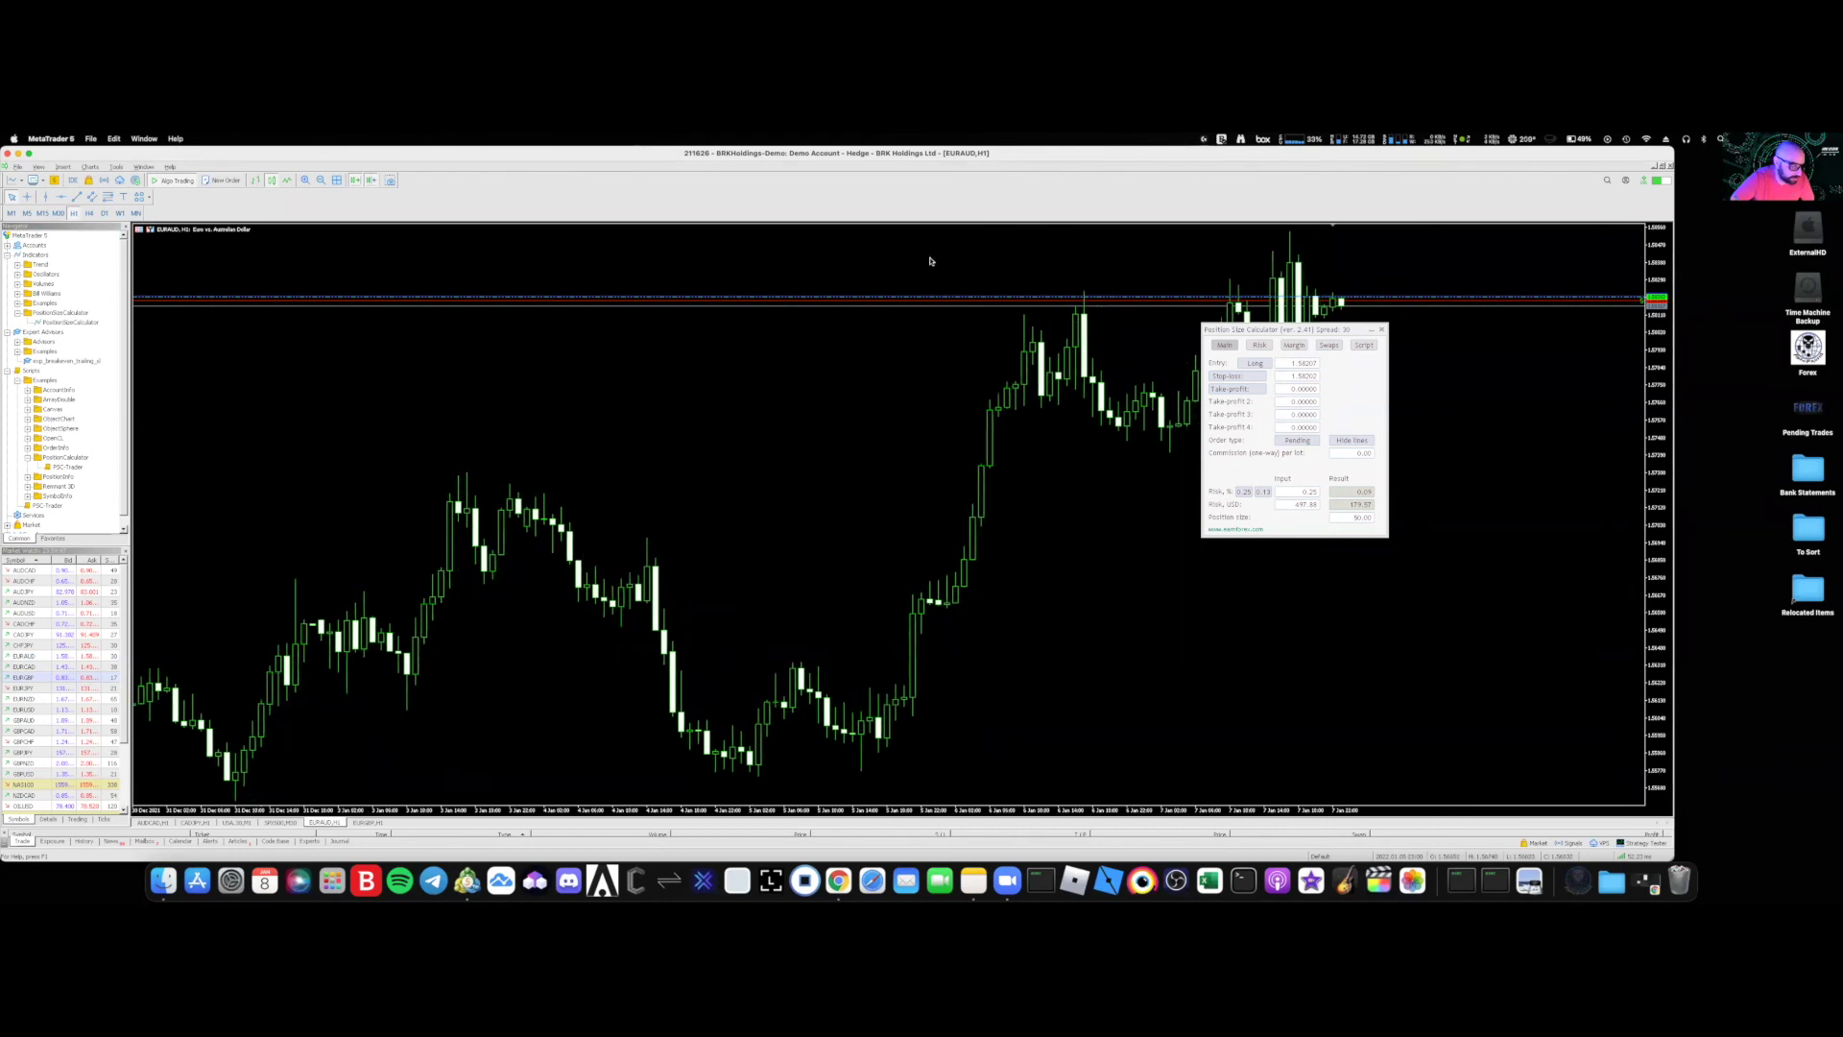